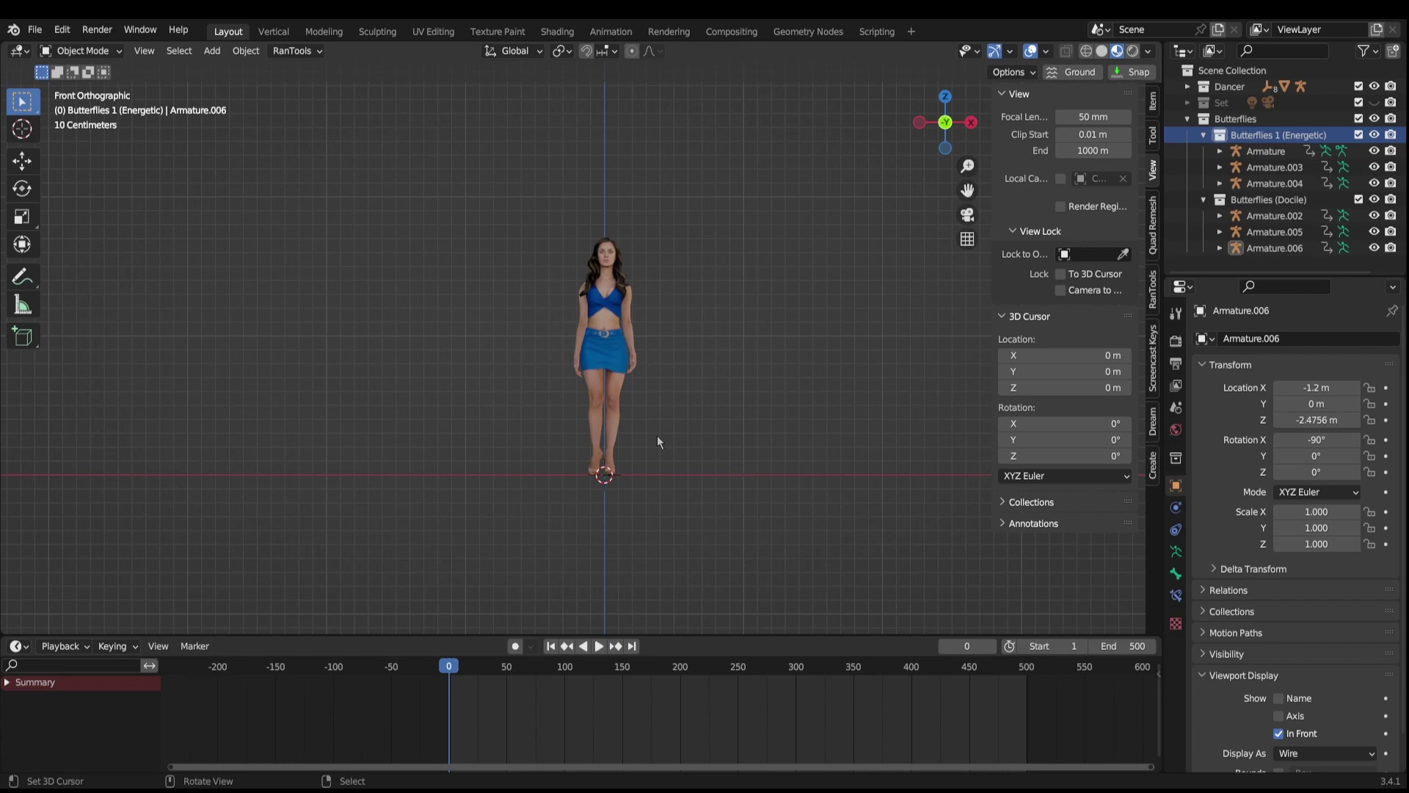
- Select the dancer mesh and play back its dance animation
{"action": "middle_click_drag", "start_coordinate": [658, 436], "coordinate": [700, 371]}
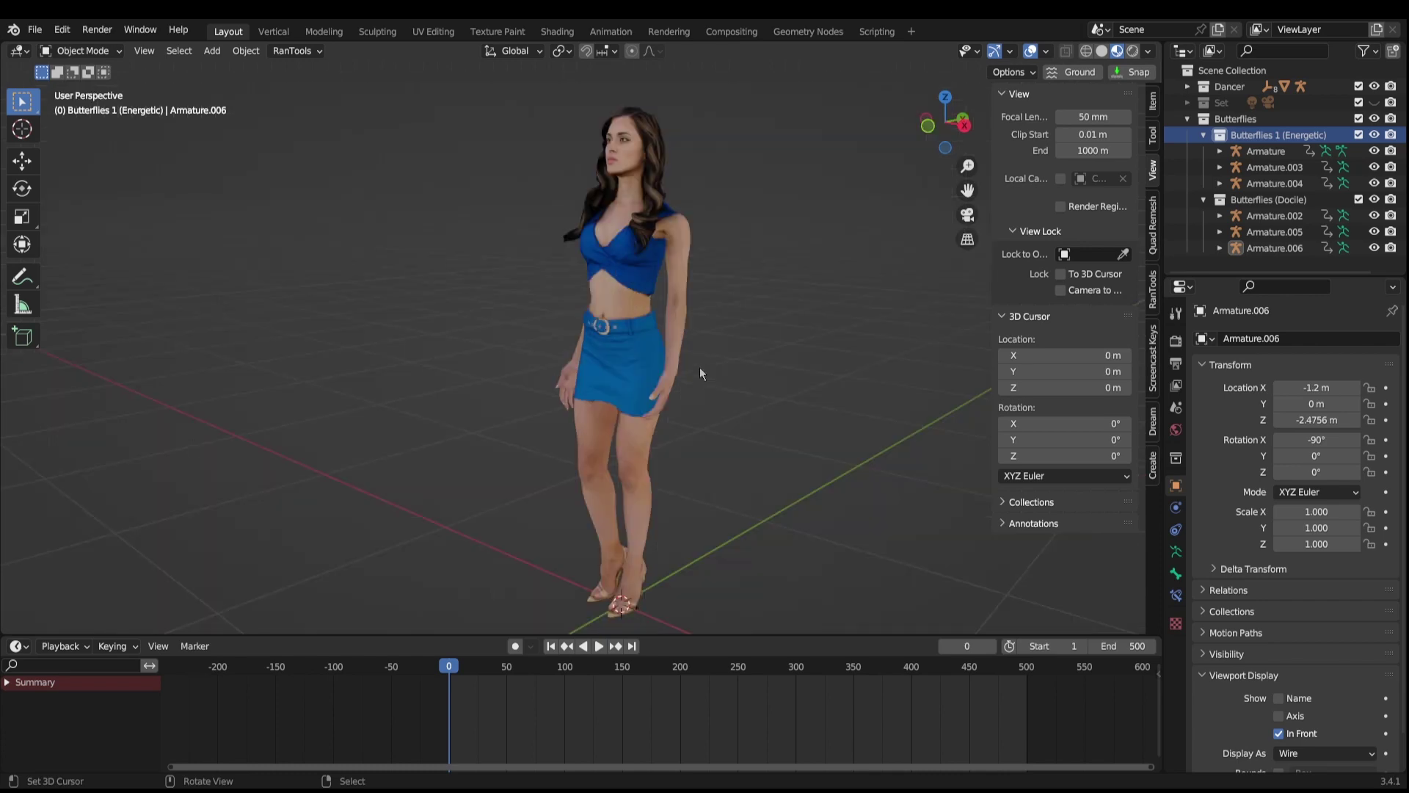
{"action": "left_click", "coordinate": [655, 319]}
{"action": "middle_click_drag", "start_coordinate": [787, 389], "coordinate": [834, 390]}
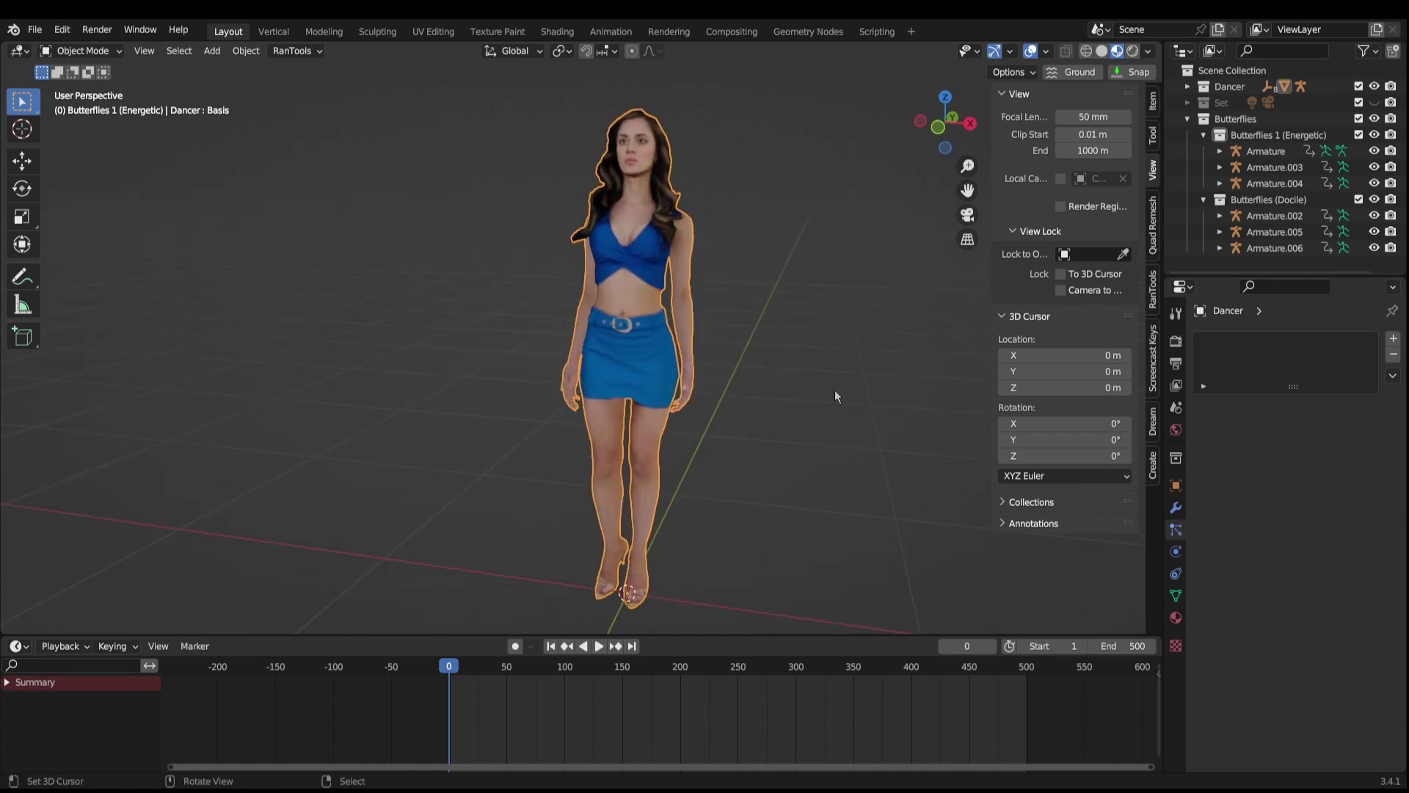
{"action": "key", "text": "space"}
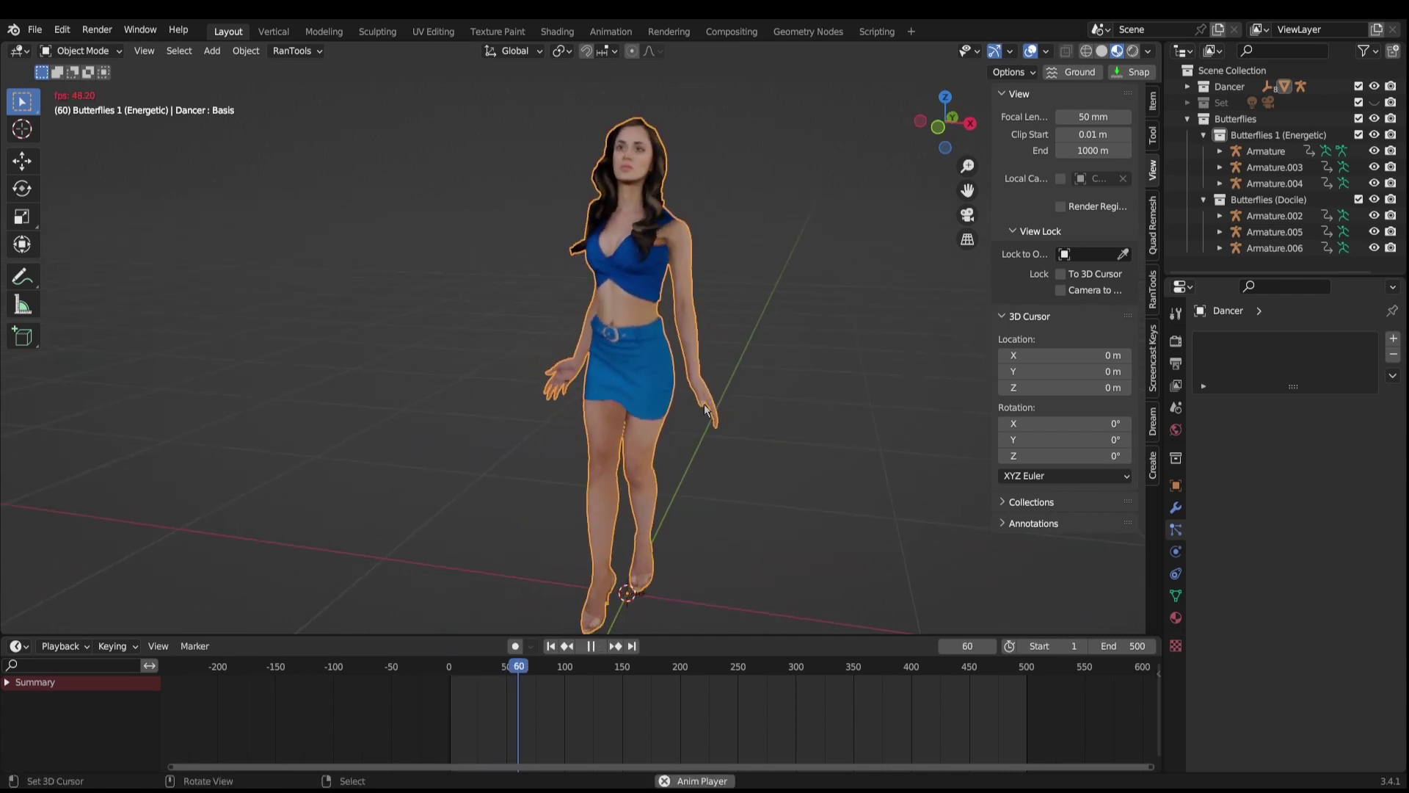
{"action": "key", "text": "space"}
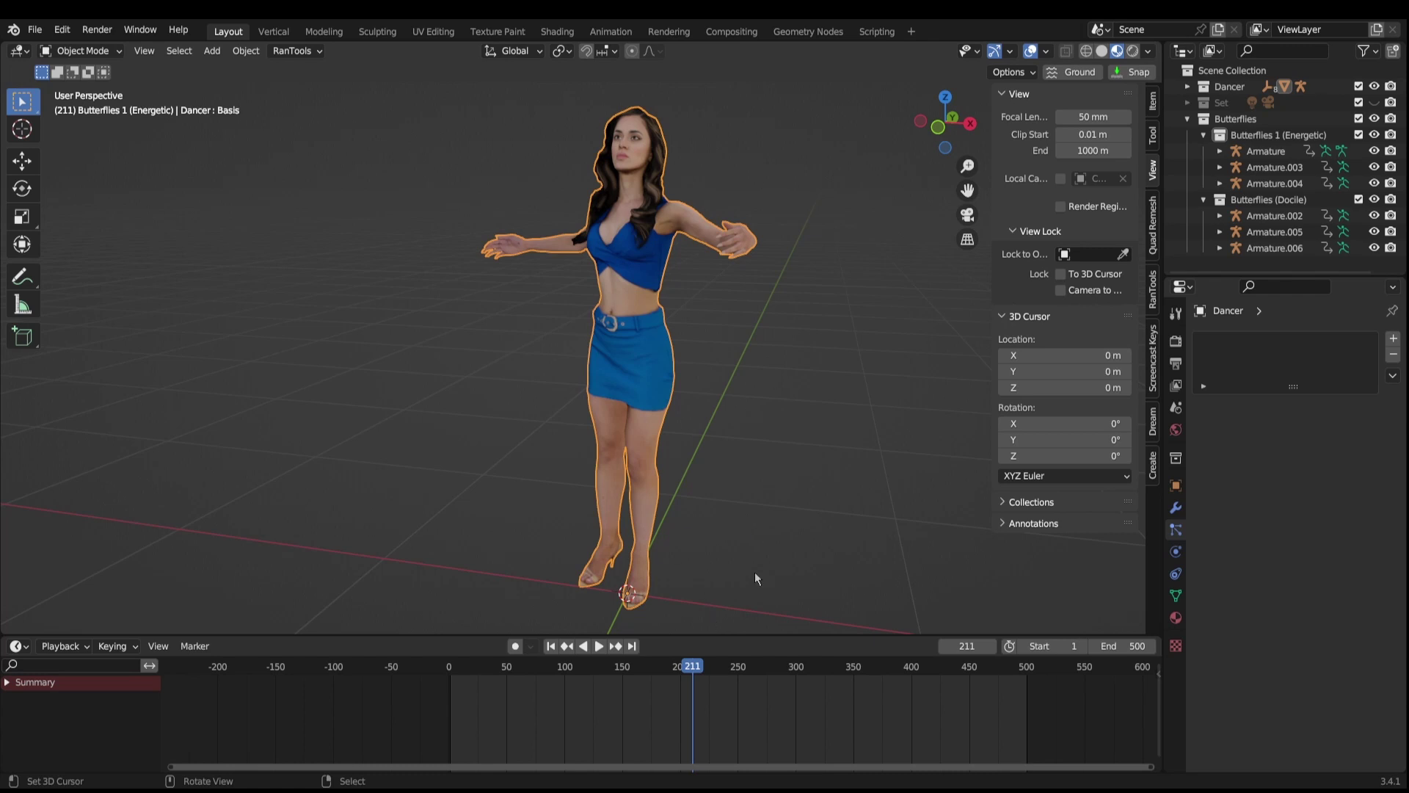
{"action": "left_click_drag", "start_coordinate": [699, 684], "coordinate": [524, 688]}
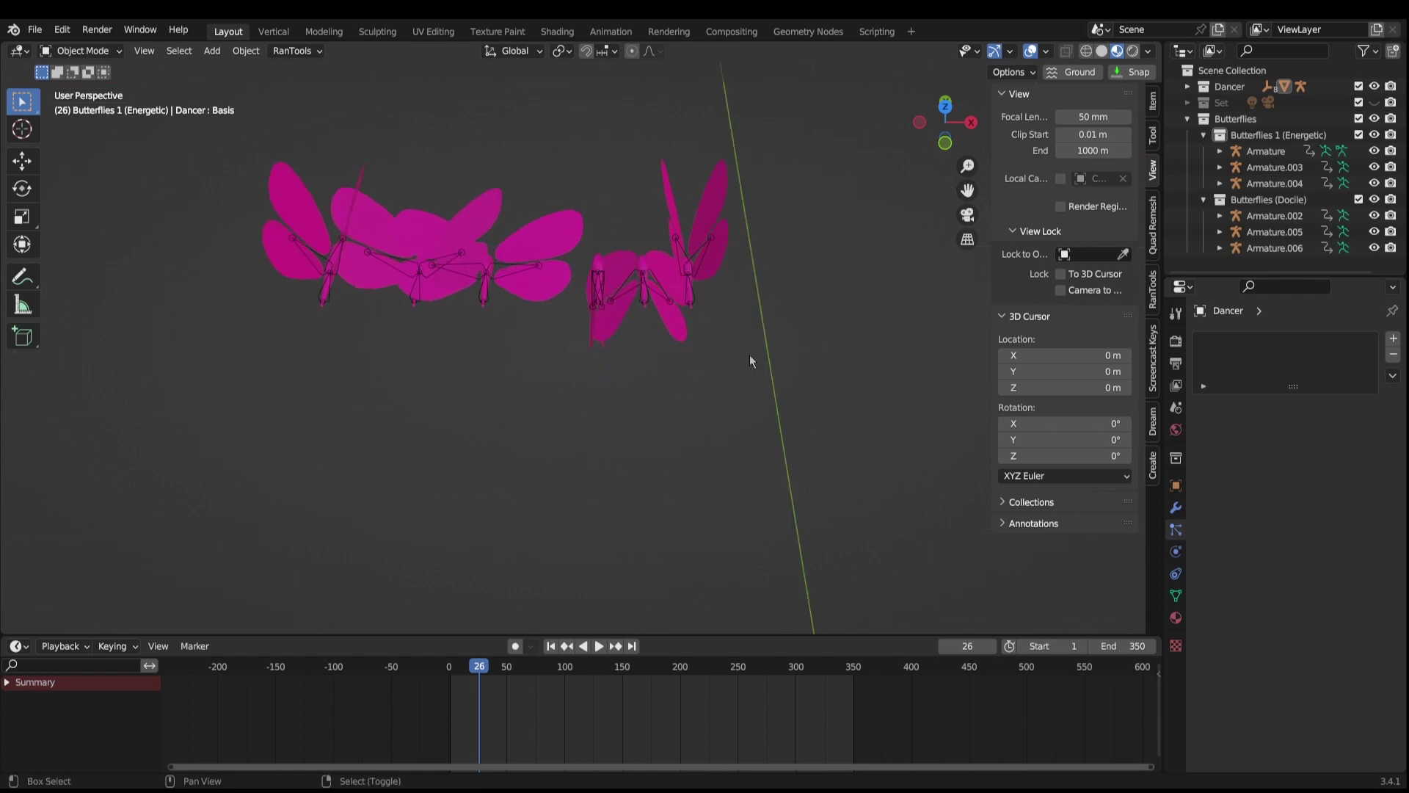
- Play the butterflies' wing animation and look over the Butterflies, Butterflies 1 (Energetic) and Butterflies (Docile) collections
{"action": "key", "text": "space"}
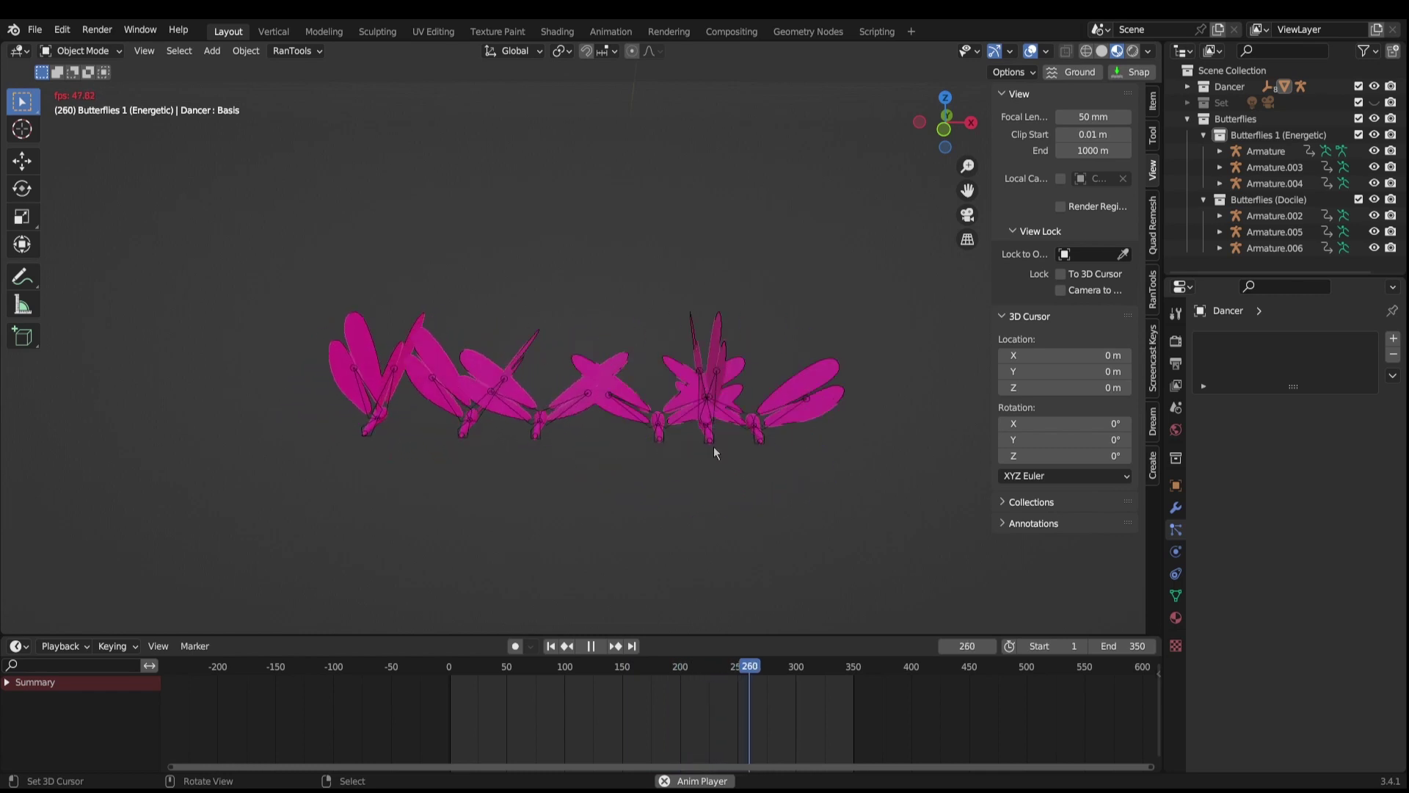
{"action": "key", "text": "space"}
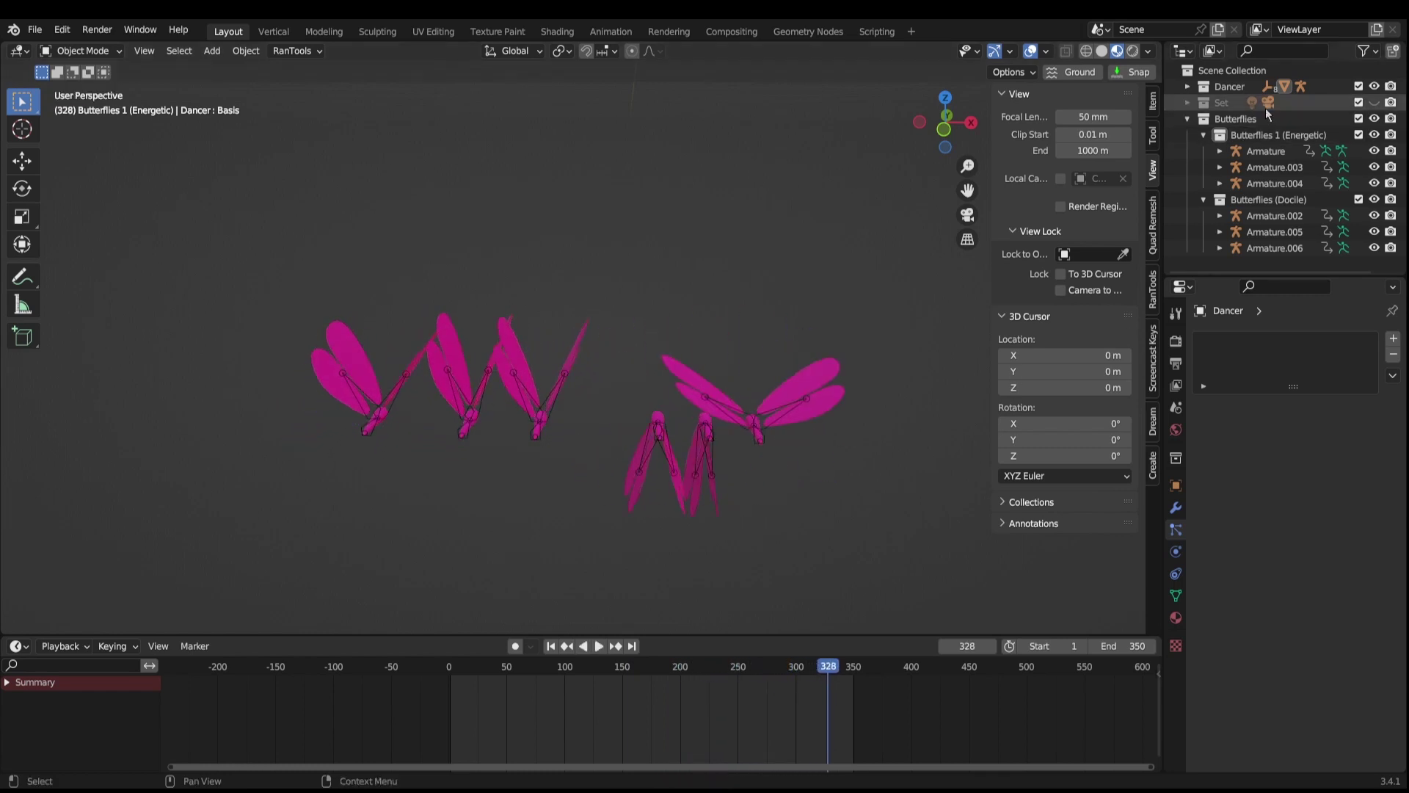
{"action": "left_click", "coordinate": [1262, 119]}
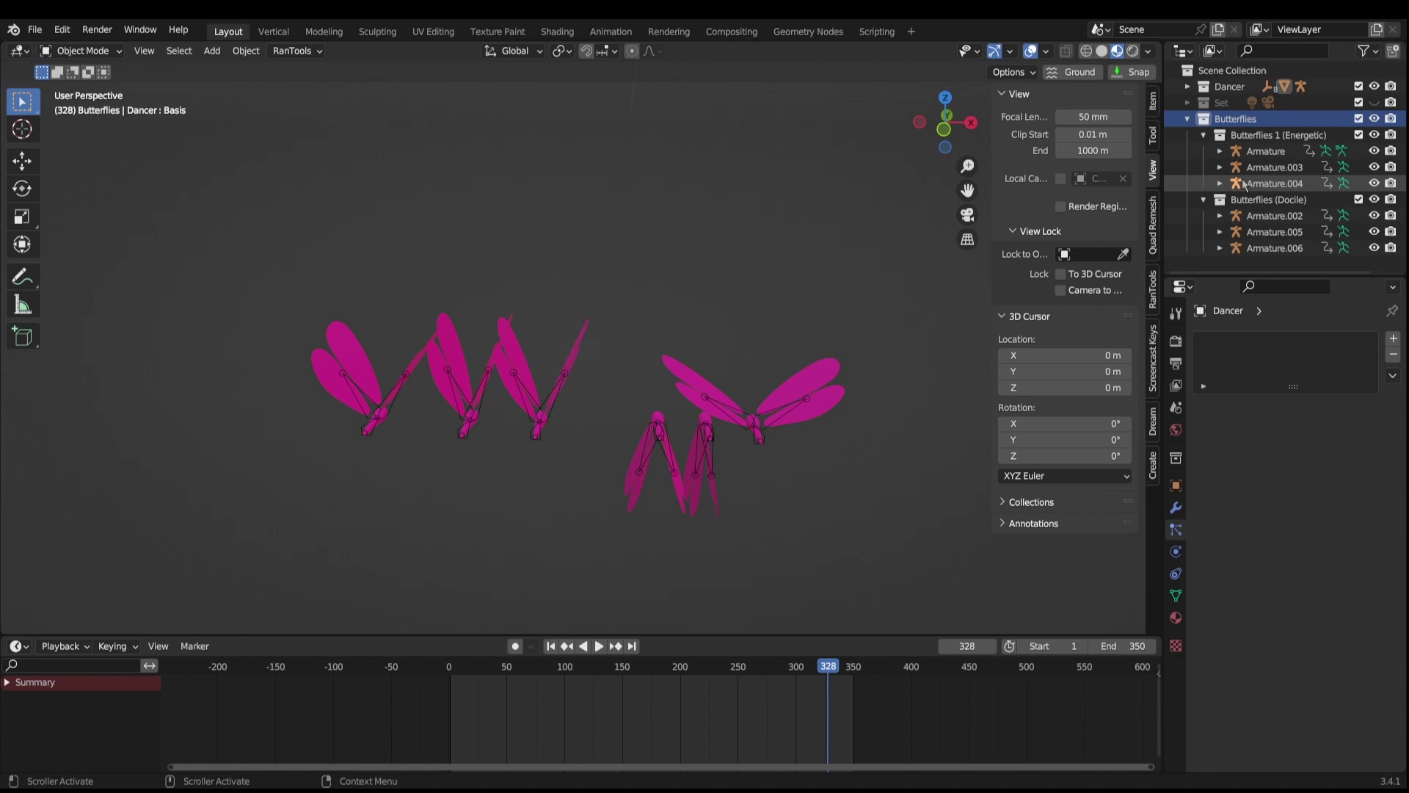
{"action": "left_click", "coordinate": [1258, 139]}
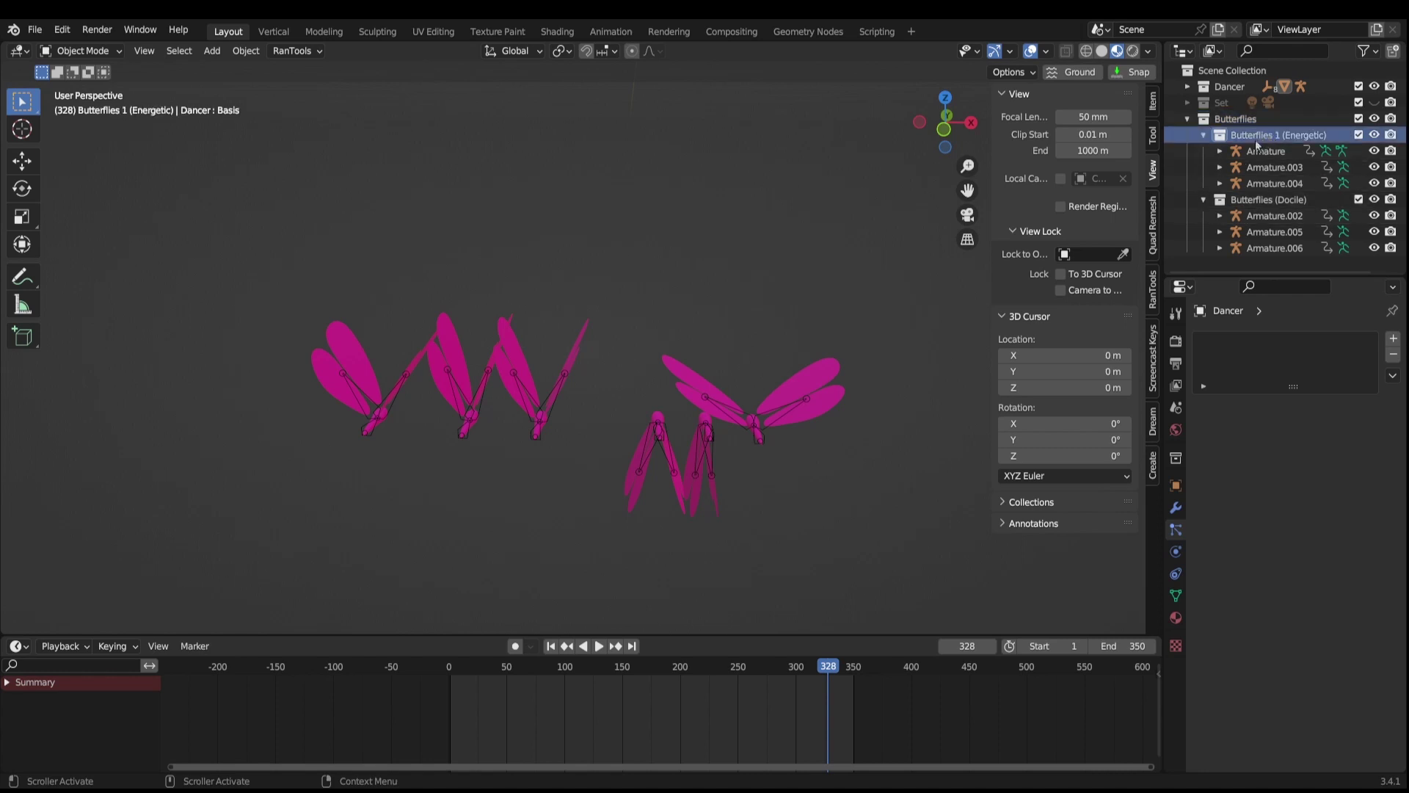
{"action": "left_click", "coordinate": [1255, 200]}
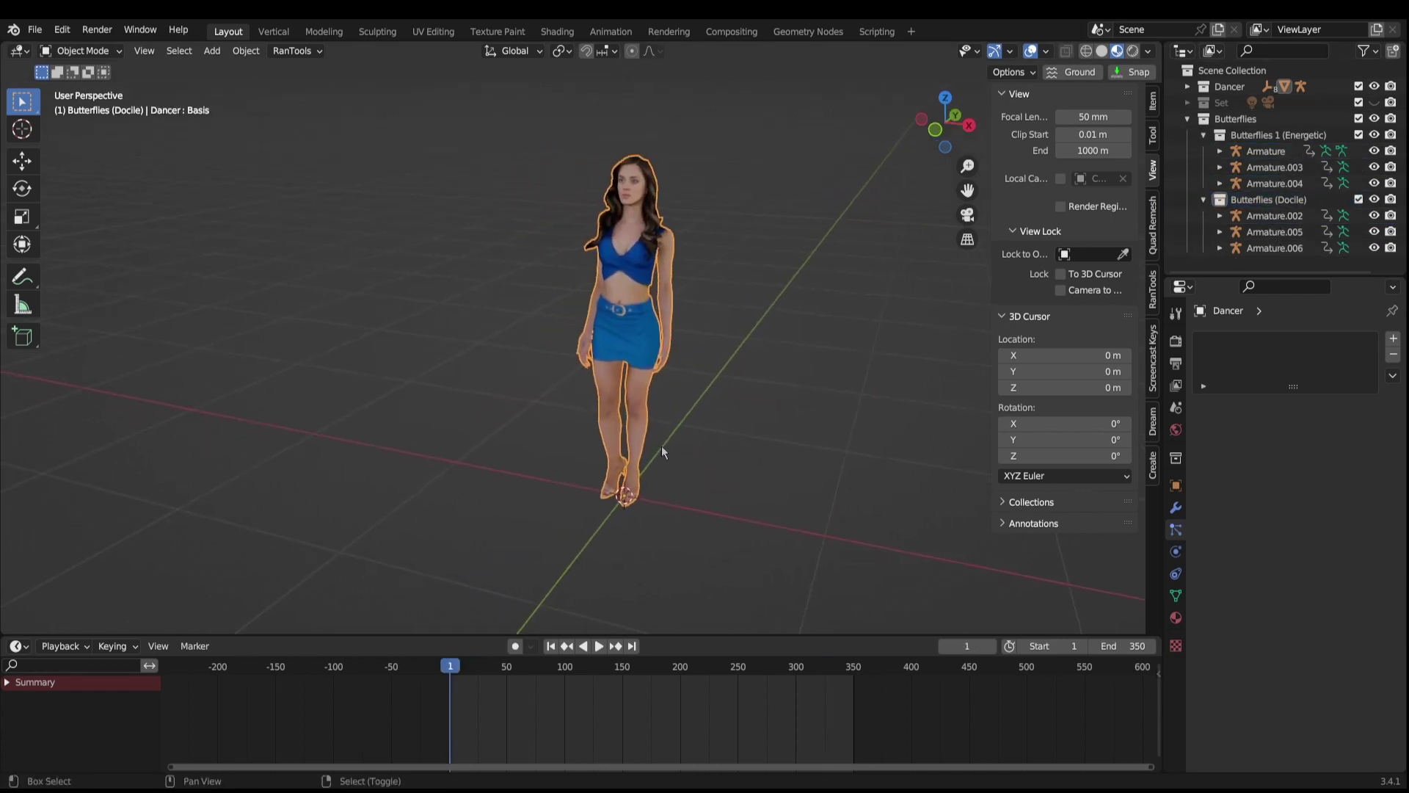
{"action": "middle_click_drag", "start_coordinate": [670, 444], "coordinate": [641, 452], "text": "shift"}
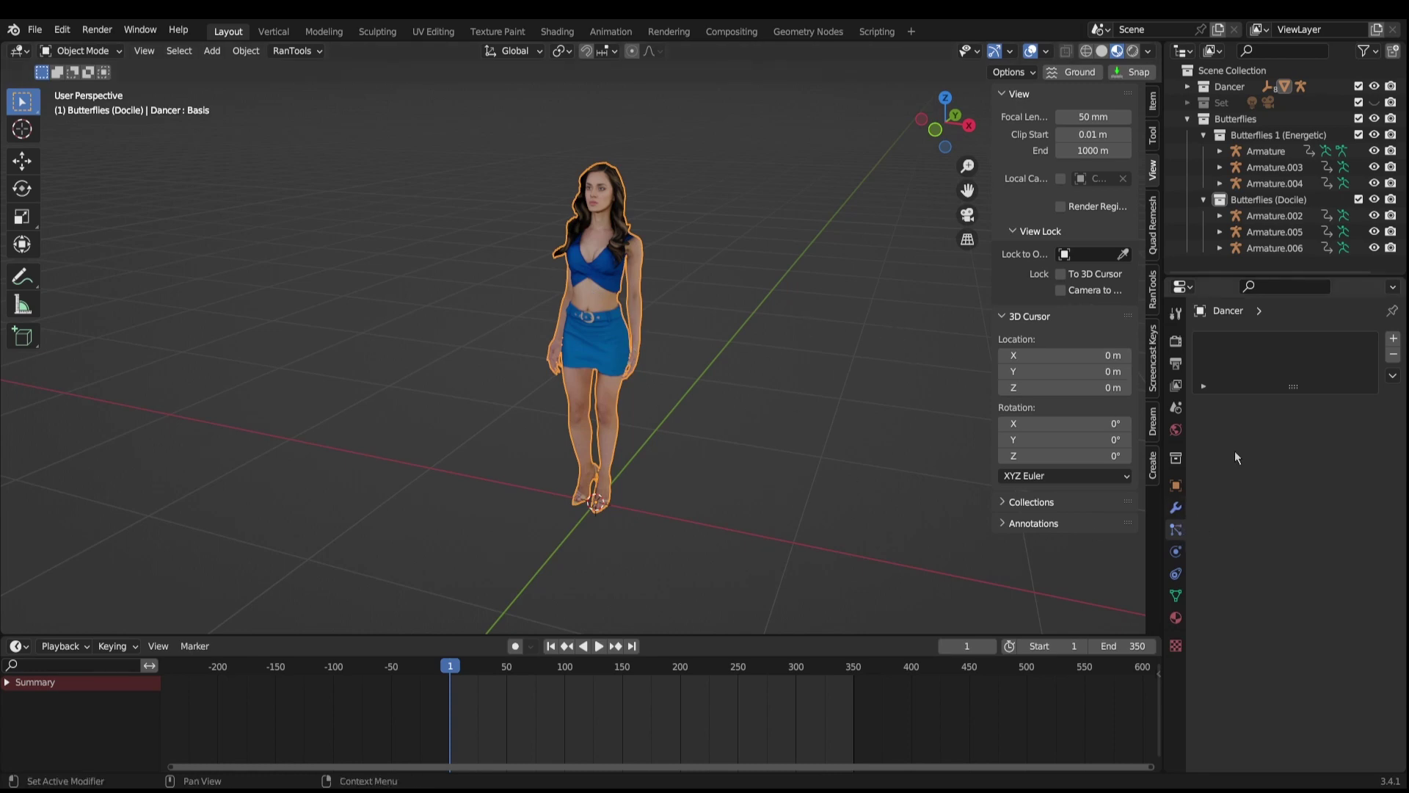
- Add an emitter particle system to the dancer mesh and preview it in playback
{"action": "left_click", "coordinate": [1392, 342]}
{"action": "key", "text": "space"}
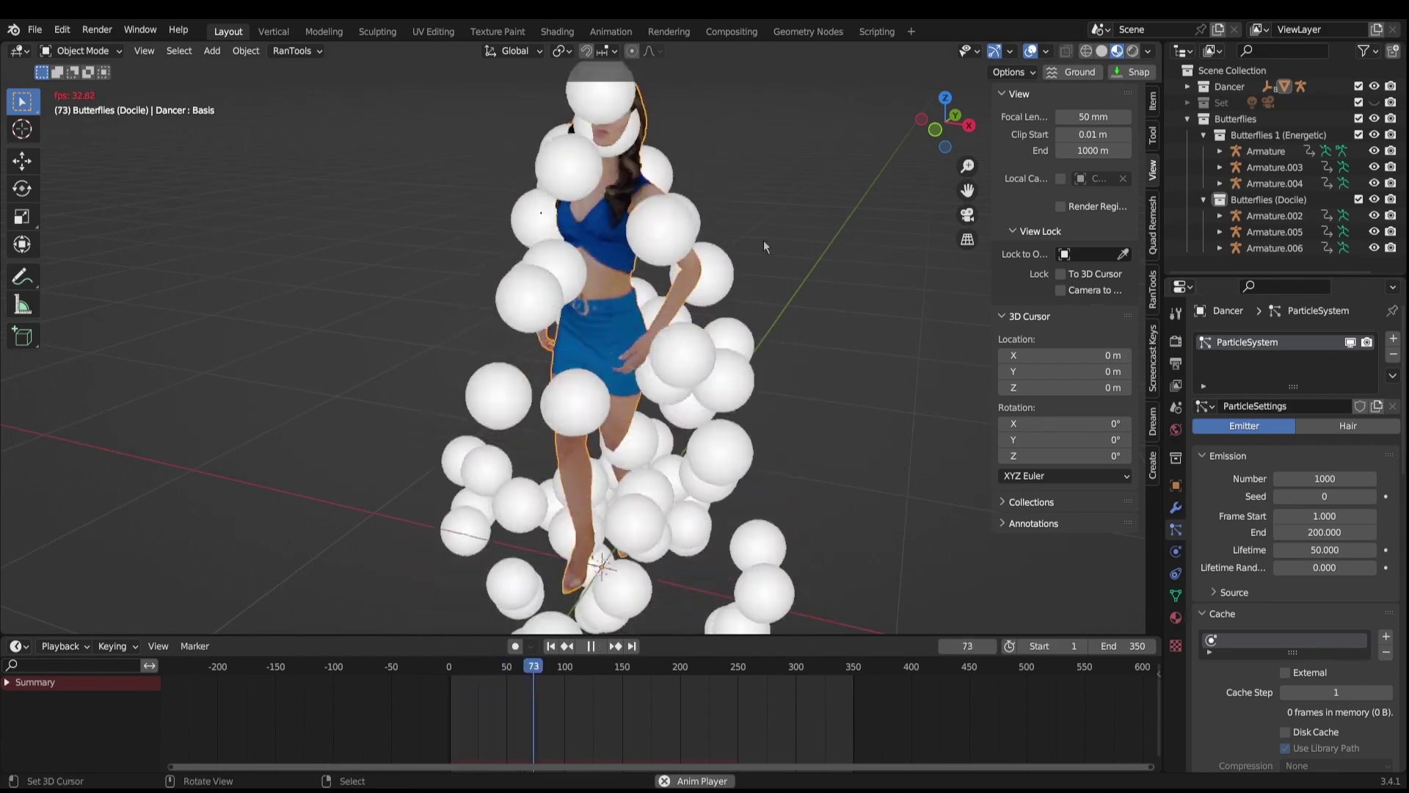
{"action": "key", "text": "Escape"}
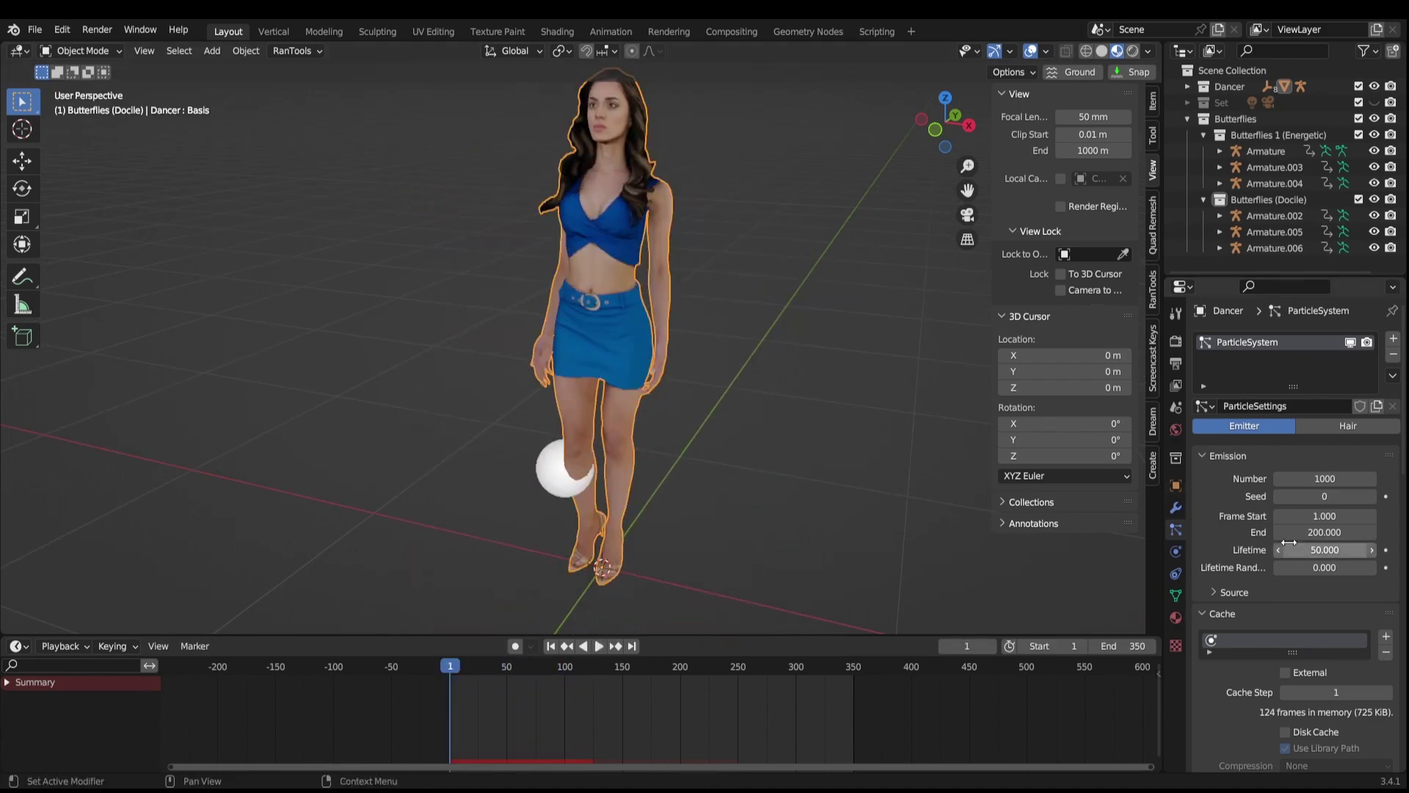
- Set the physics type of the dancer's particle system to Boids
{"action": "scroll", "coordinate": [1274, 598], "scroll_direction": "down", "scroll_amount": 4}
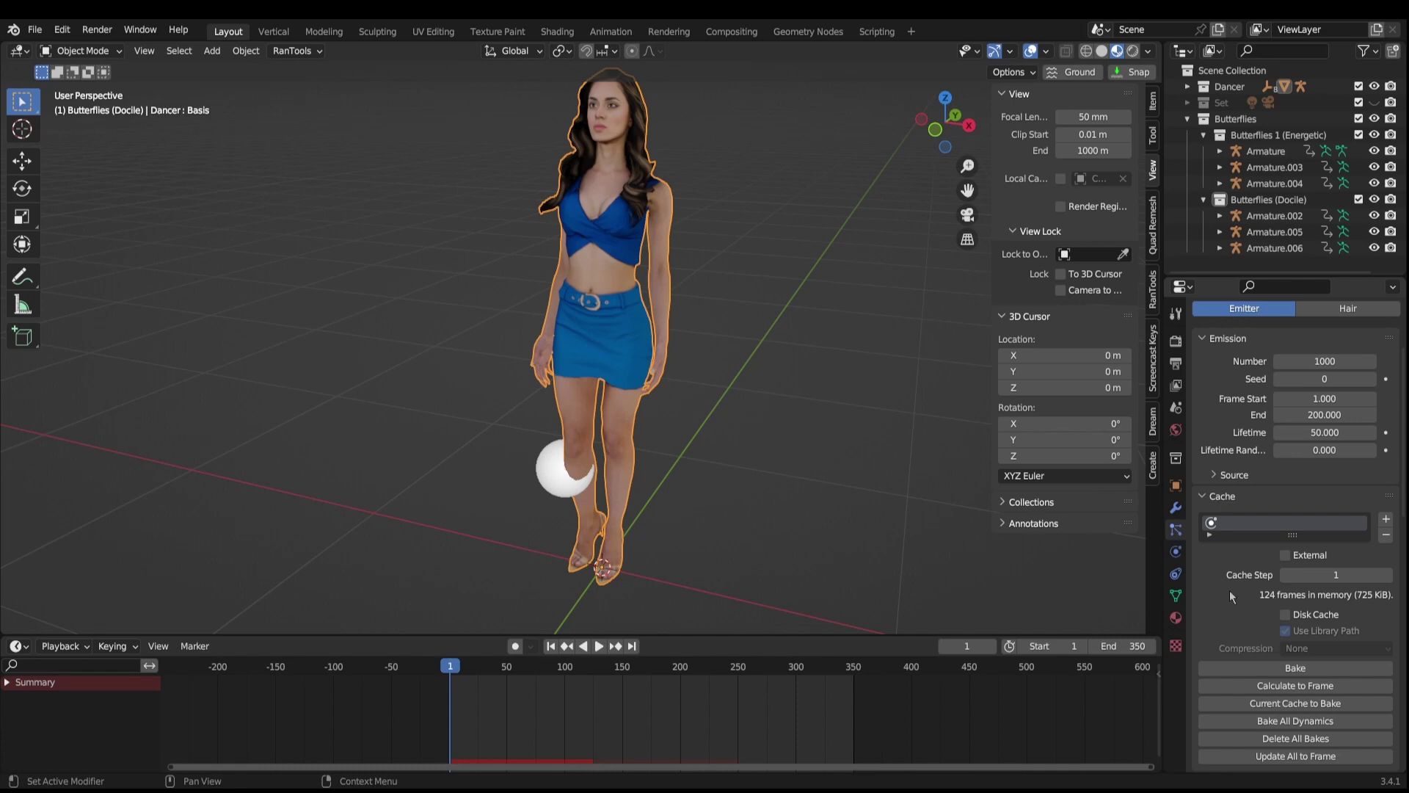
{"action": "scroll", "coordinate": [1254, 629], "scroll_direction": "down", "scroll_amount": 10}
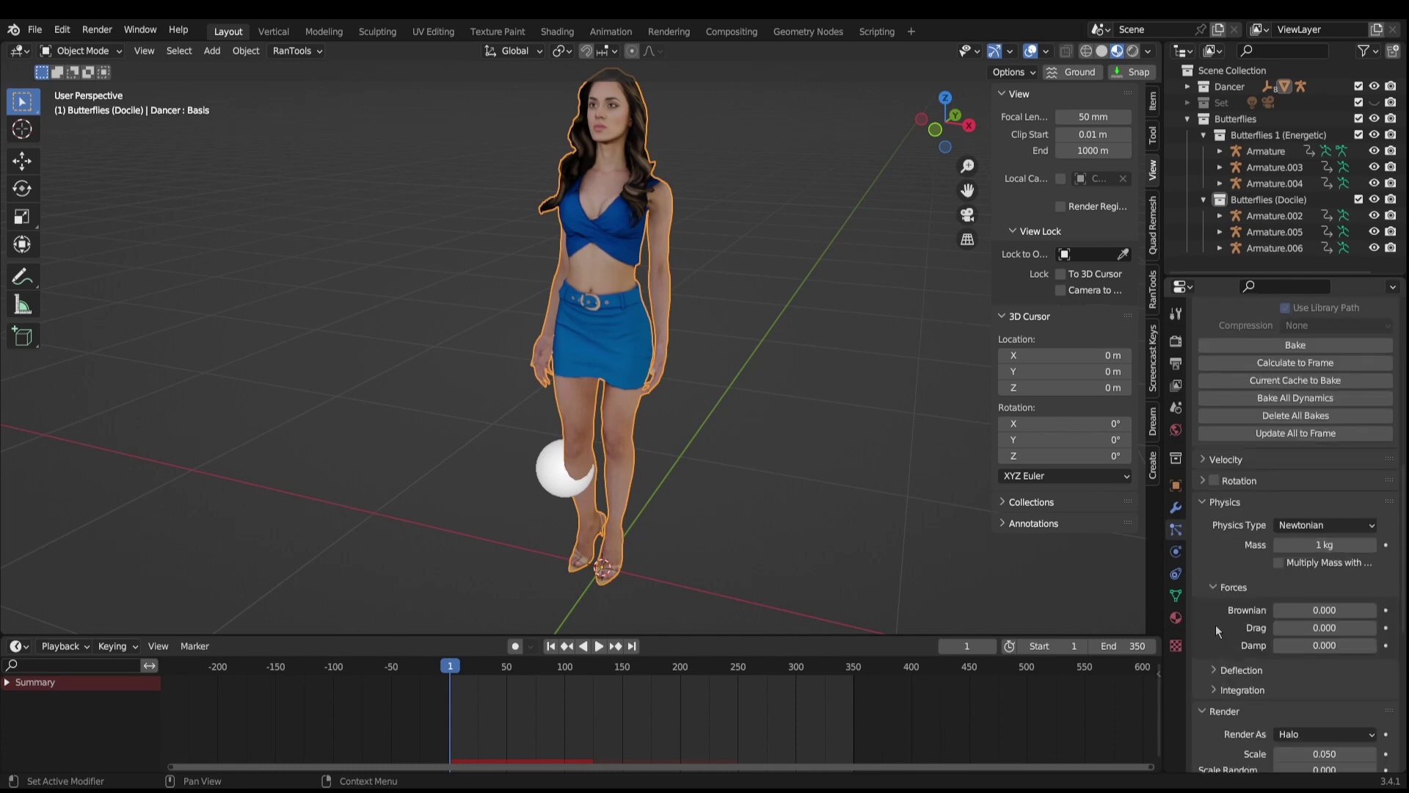
{"action": "left_click", "coordinate": [1323, 526]}
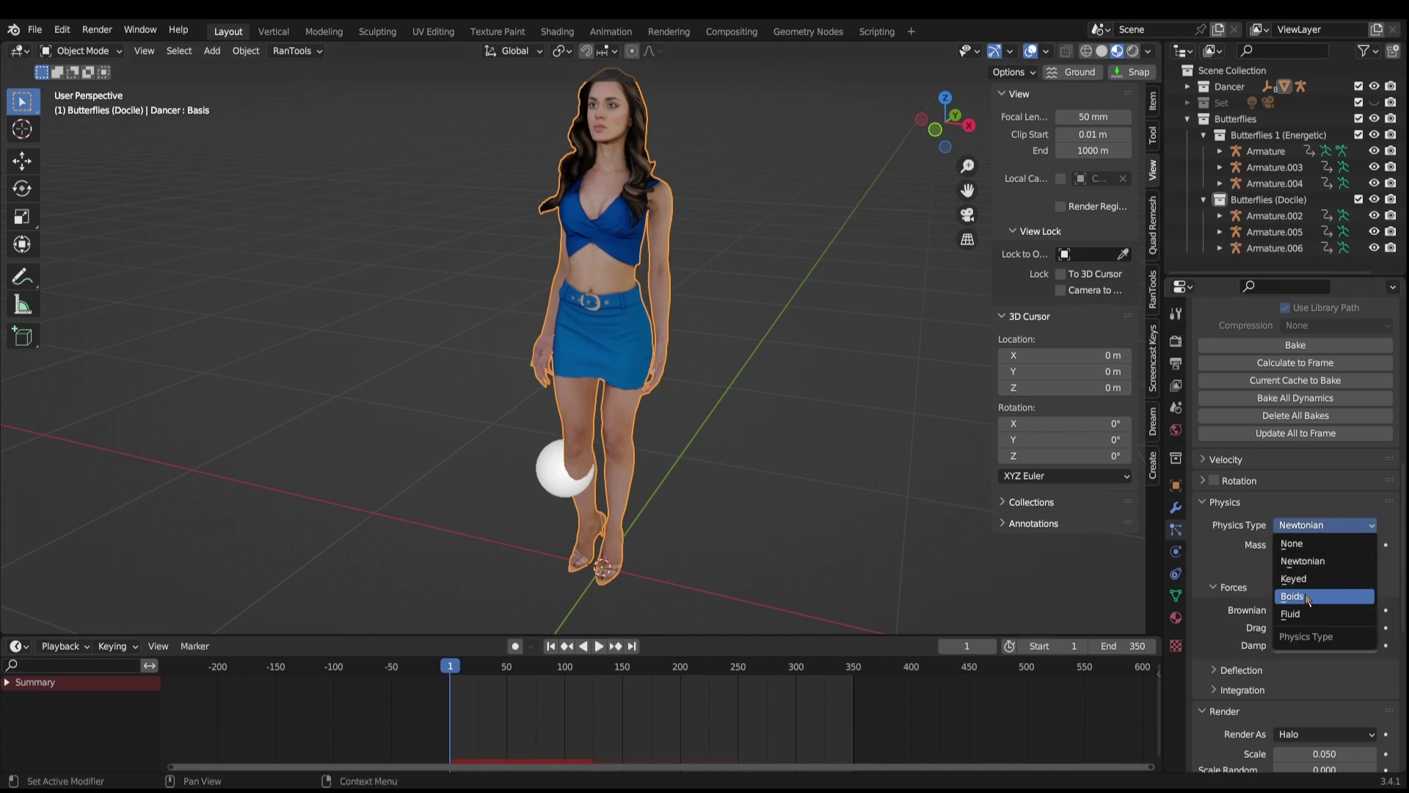
{"action": "left_click", "coordinate": [1307, 596]}
- Inspect the boids' Max Air Speed value and play the animation to preview the particles' movement
{"action": "scroll", "coordinate": [1248, 514], "scroll_direction": "down", "scroll_amount": 5}
{"action": "left_click", "coordinate": [1310, 478]}
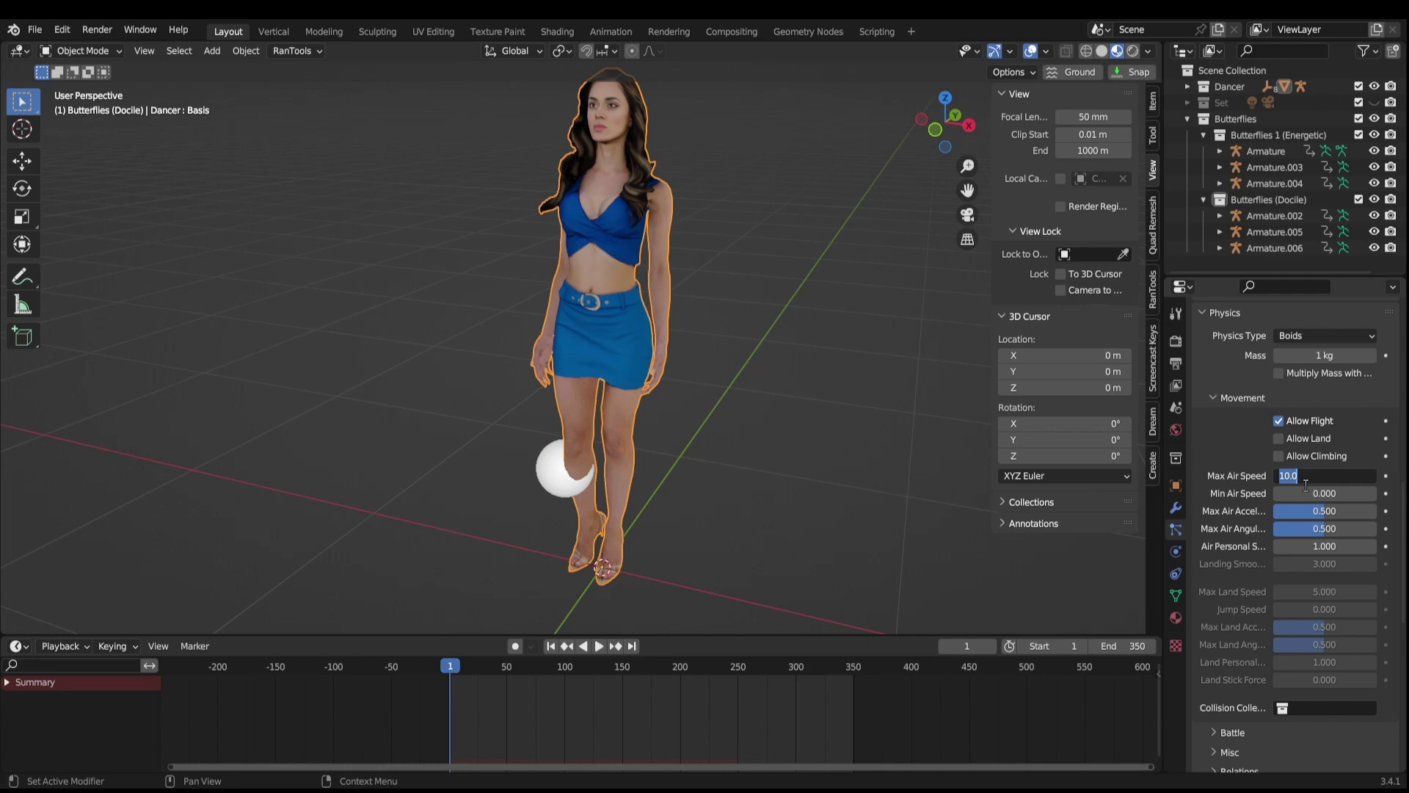
{"action": "key", "text": "Return"}
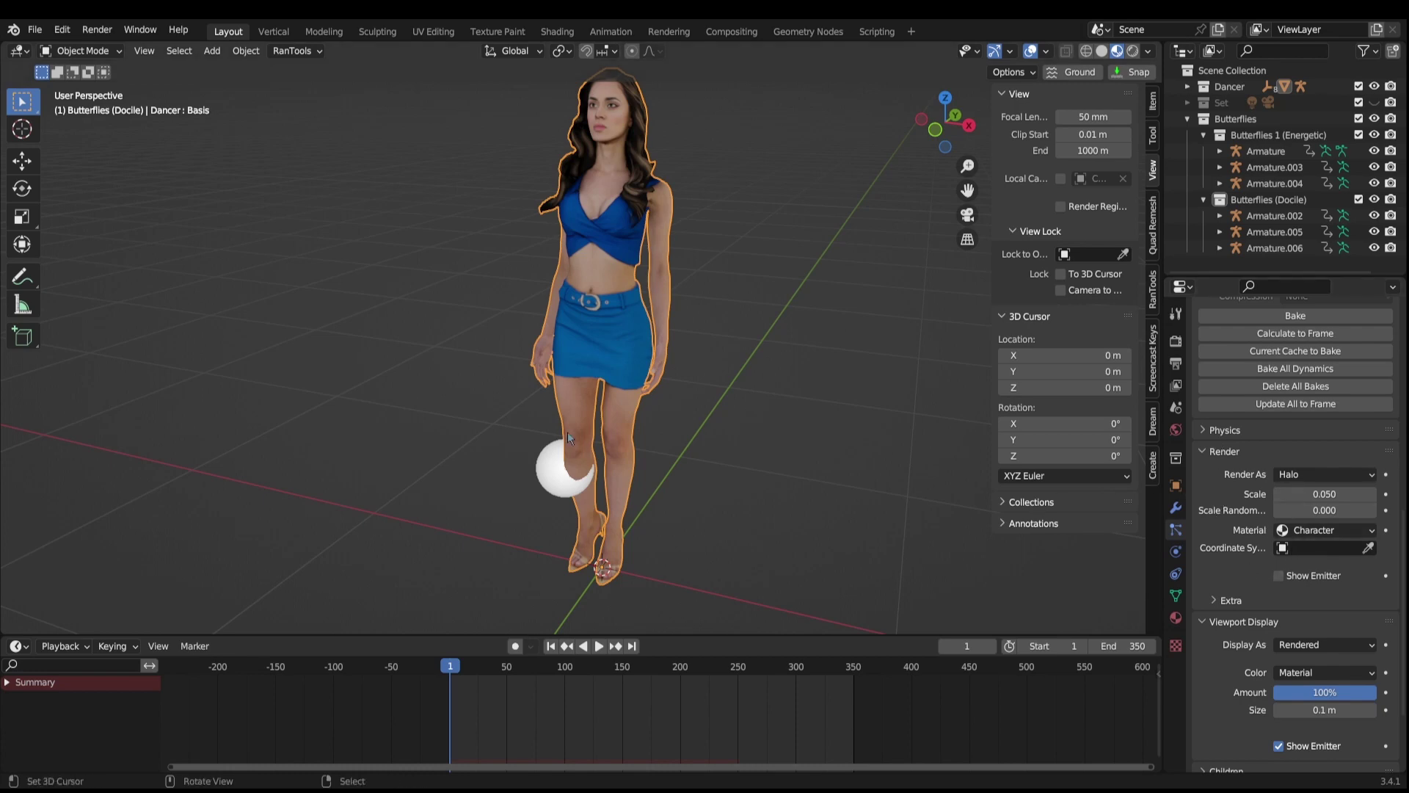
{"action": "key", "text": "space"}
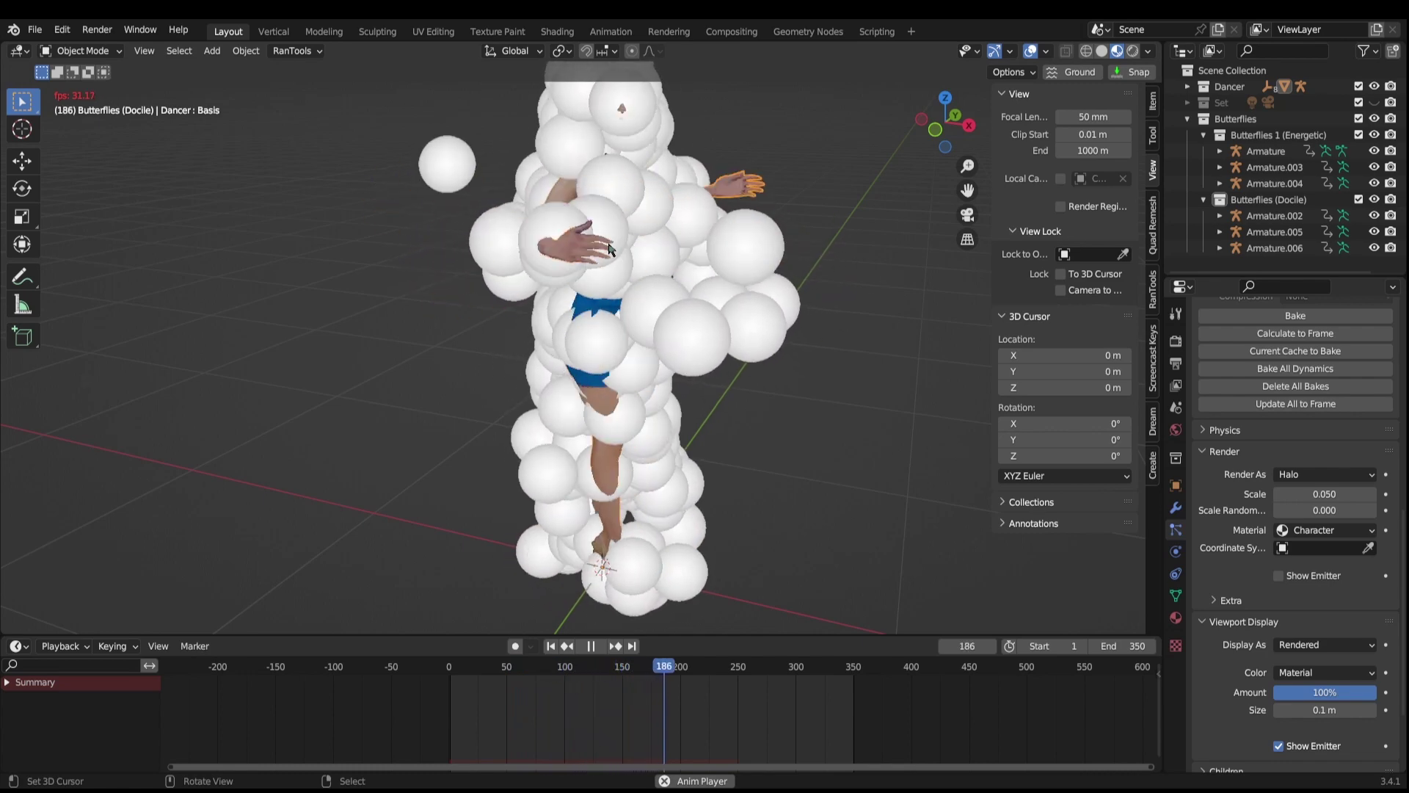
{"action": "key", "text": "space"}
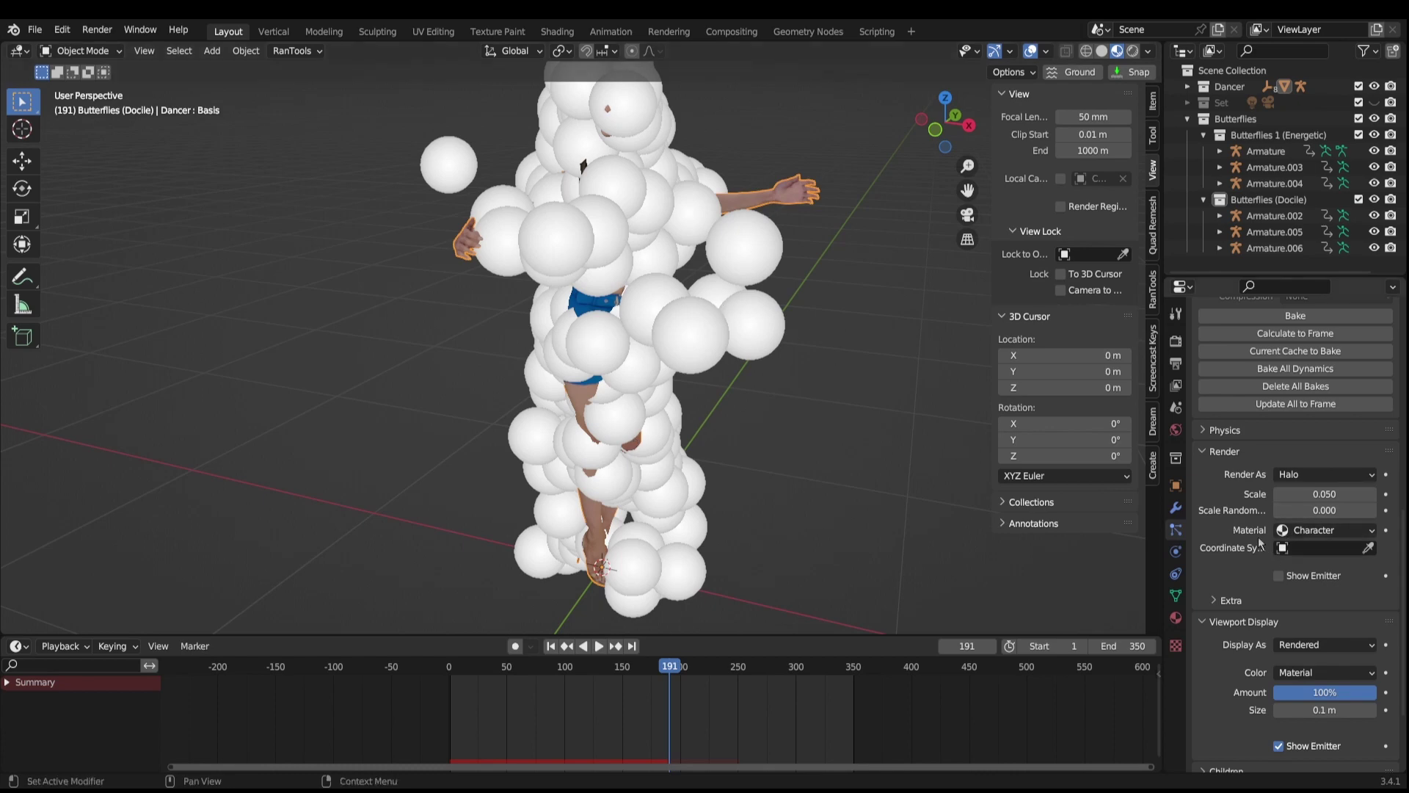
- Render the particles as a collection, using Butterflies (Docile) as the instance collection
{"action": "scroll", "coordinate": [1255, 532], "scroll_direction": "down", "scroll_amount": 2}
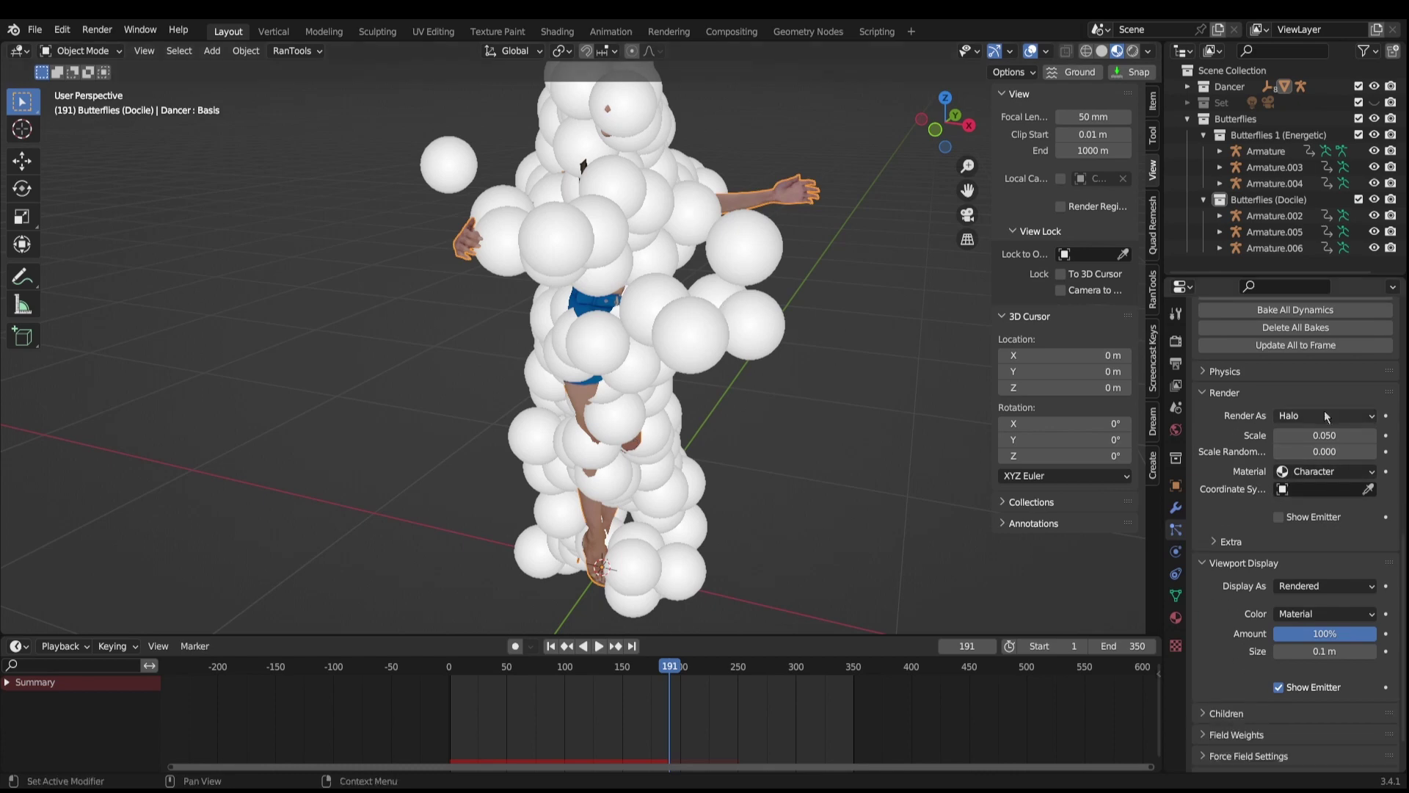
{"action": "left_click", "coordinate": [1291, 416]}
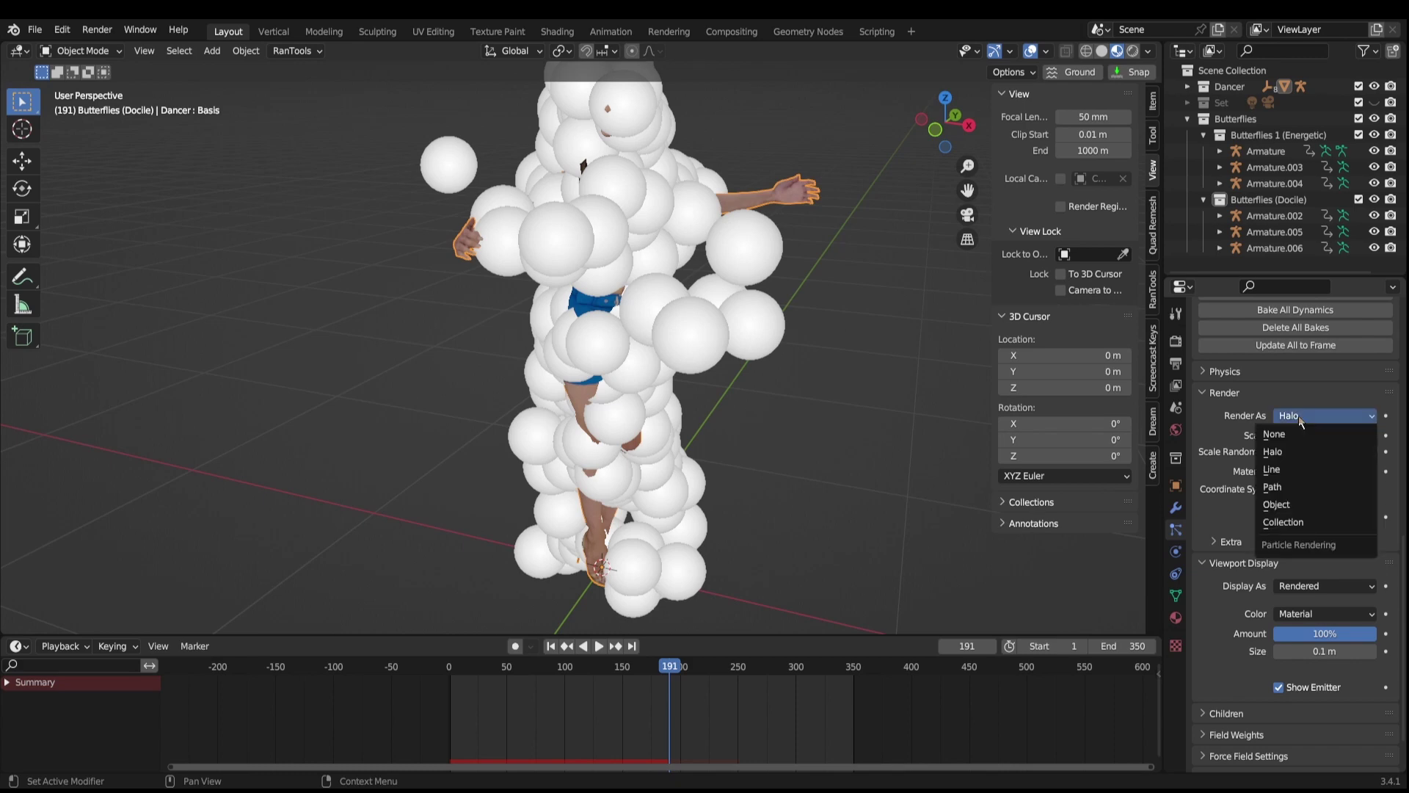
{"action": "left_click", "coordinate": [1300, 526]}
{"action": "scroll", "coordinate": [1233, 512], "scroll_direction": "down", "scroll_amount": 2}
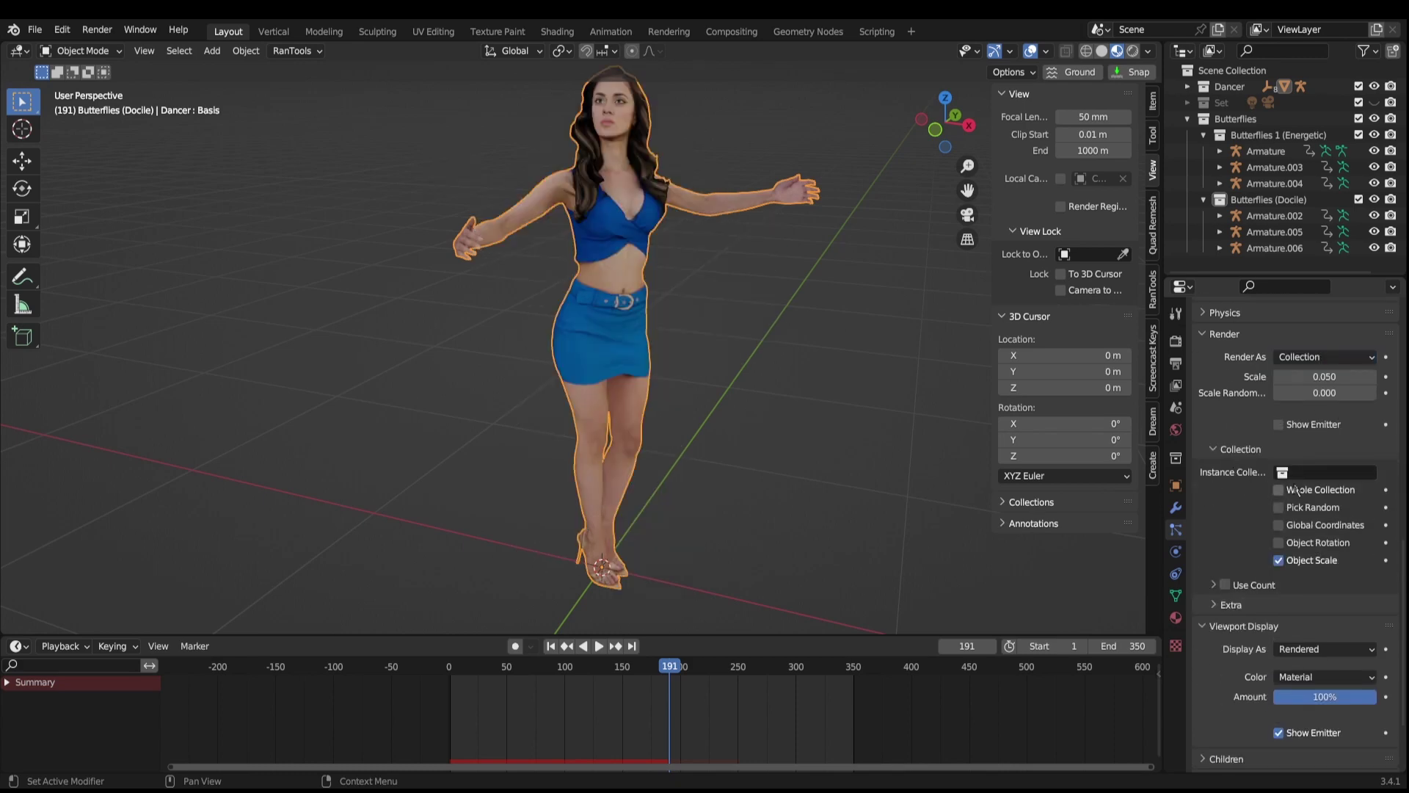
{"action": "left_click", "coordinate": [1312, 472]}
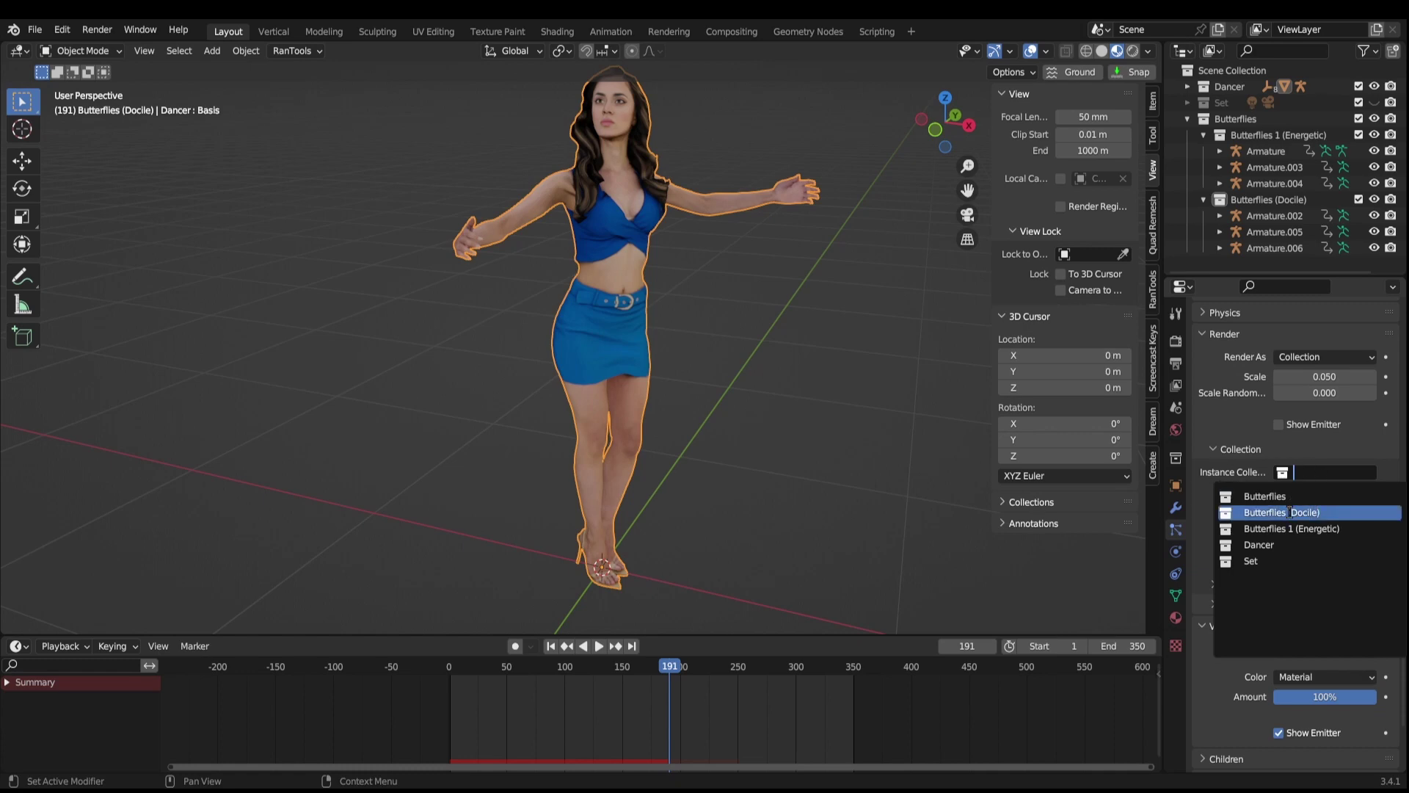
{"action": "left_click", "coordinate": [1290, 512]}
- Play the animation from frame 0 to preview the butterflies emitted from the dancer
{"action": "left_click", "coordinate": [443, 668]}
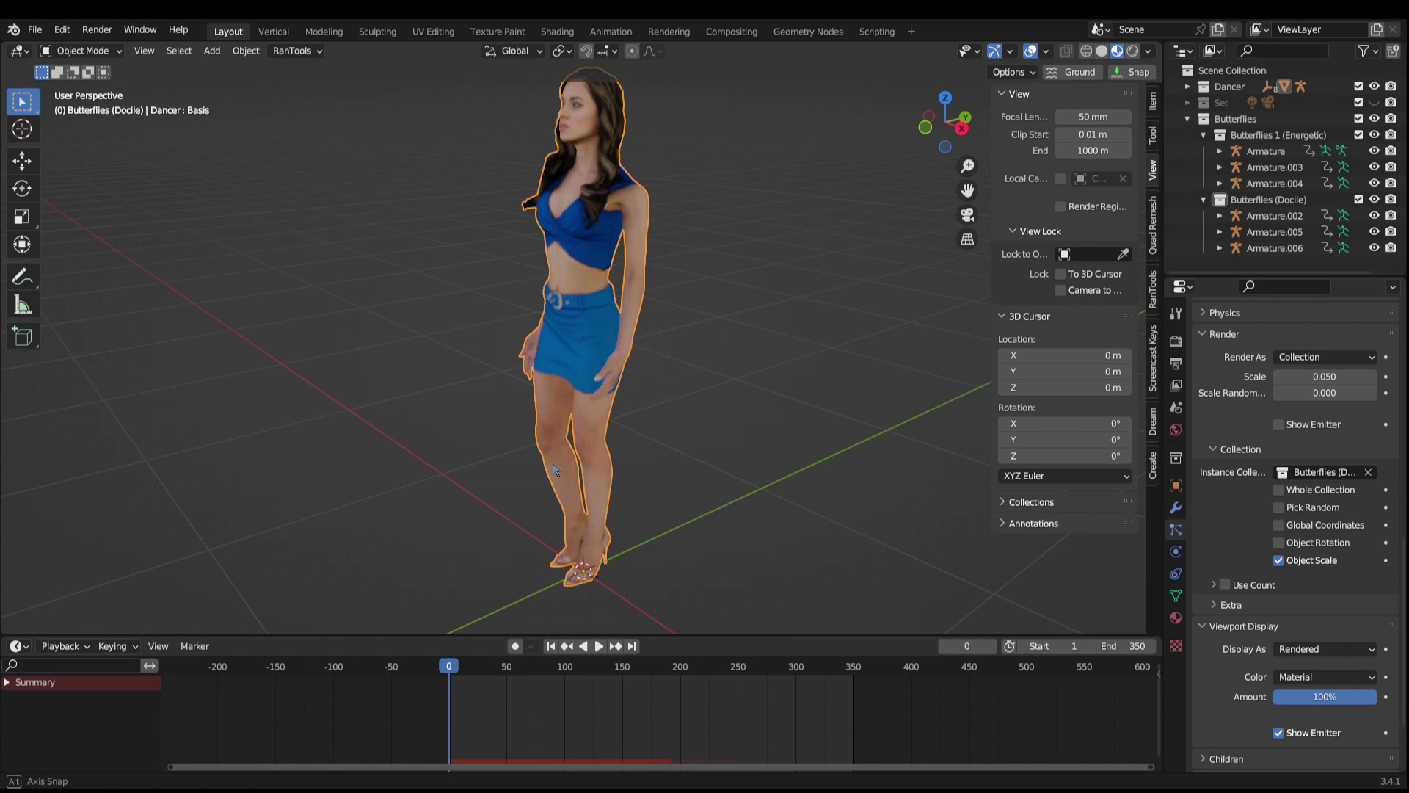
{"action": "key", "text": "space"}
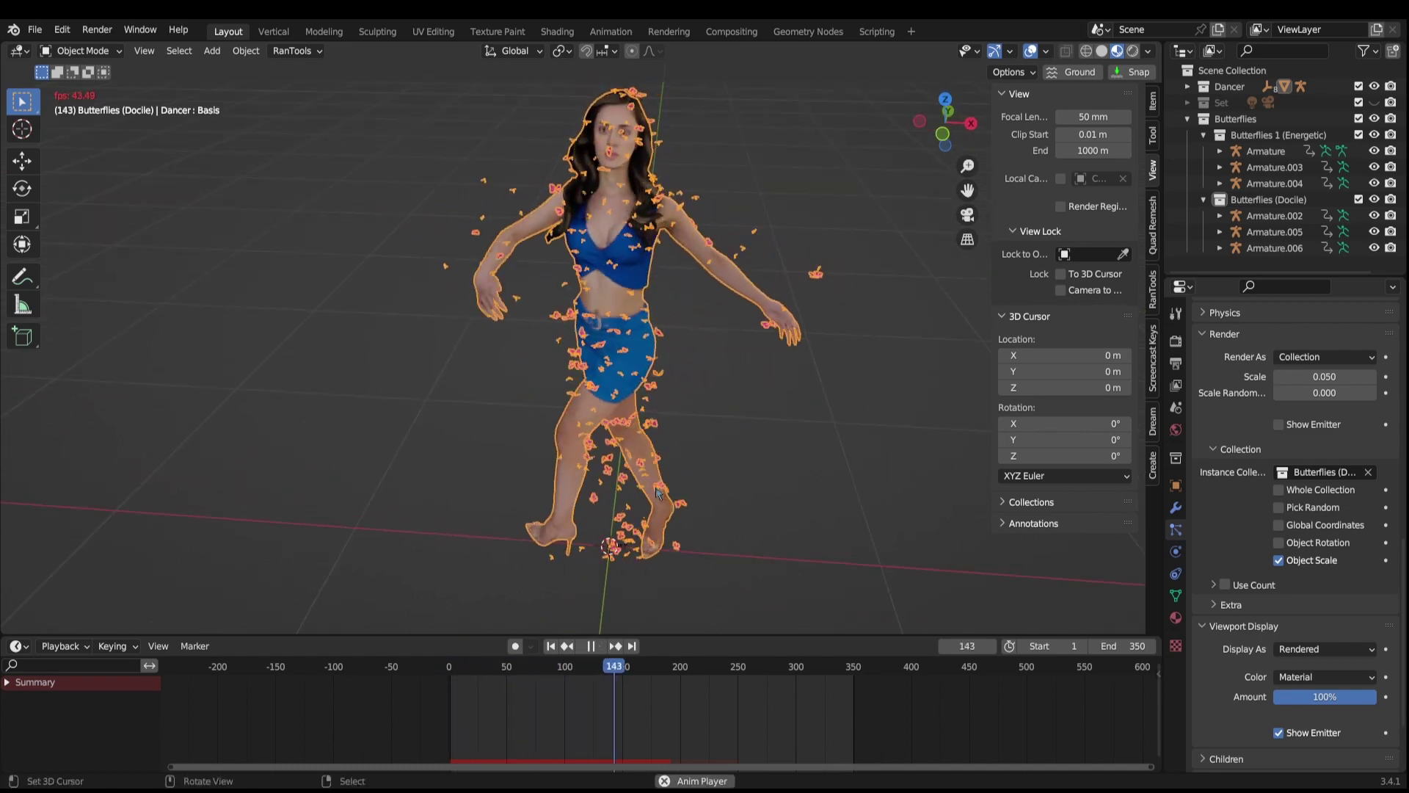
{"action": "key", "text": "space"}
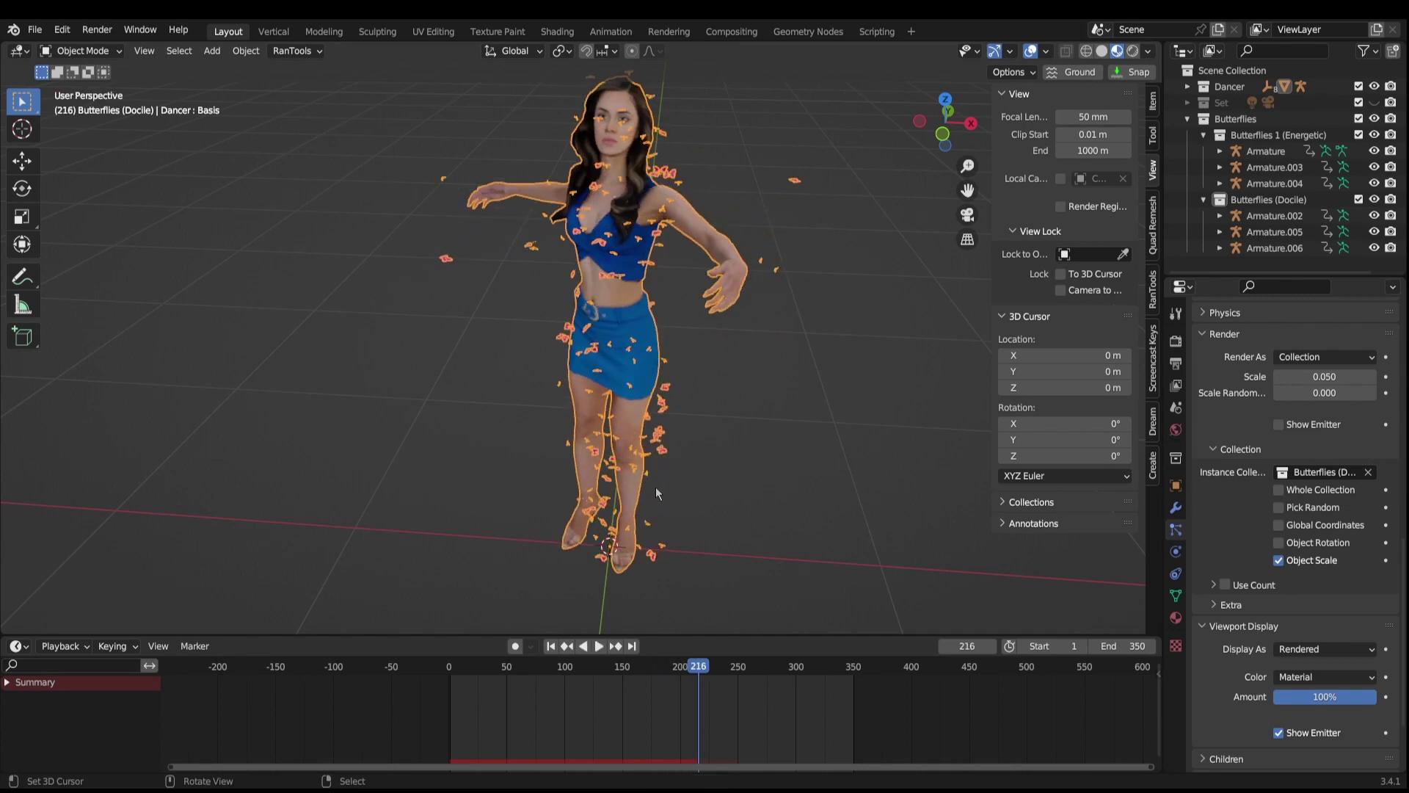
- Replay the opening frames, stop at frame 13 and render that frame as a test image
{"action": "left_click", "coordinate": [425, 673]}
{"action": "key", "text": "space"}
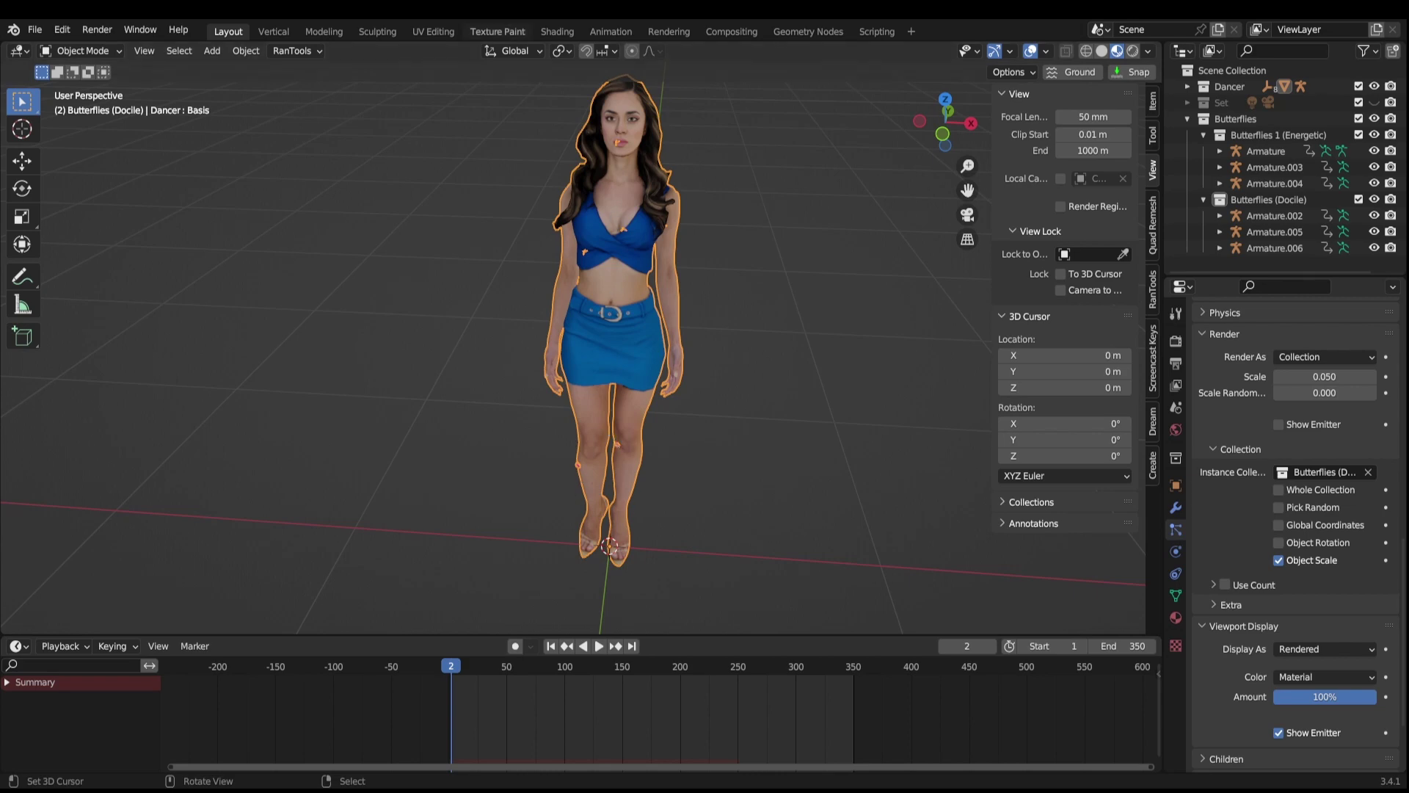
{"action": "key", "text": "space"}
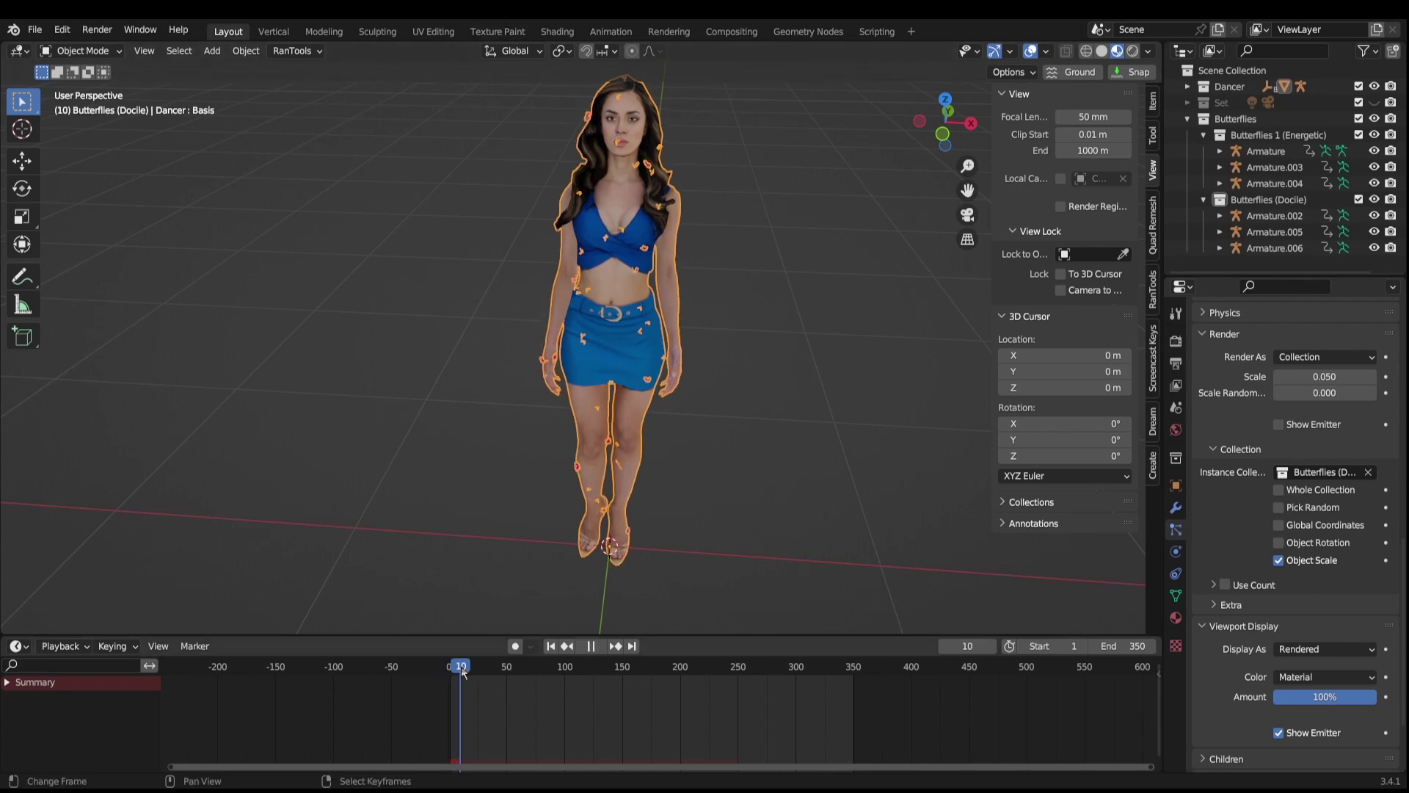
{"action": "mouse_move", "coordinate": [491, 668]}
{"action": "left_mouse_down"}
{"action": "mouse_move", "coordinate": [627, 683]}
{"action": "mouse_move", "coordinate": [504, 679]}
{"action": "mouse_move", "coordinate": [569, 693]}
{"action": "mouse_move", "coordinate": [440, 672]}
{"action": "mouse_move", "coordinate": [470, 674]}
{"action": "left_mouse_up"}
{"action": "key", "text": "space"}
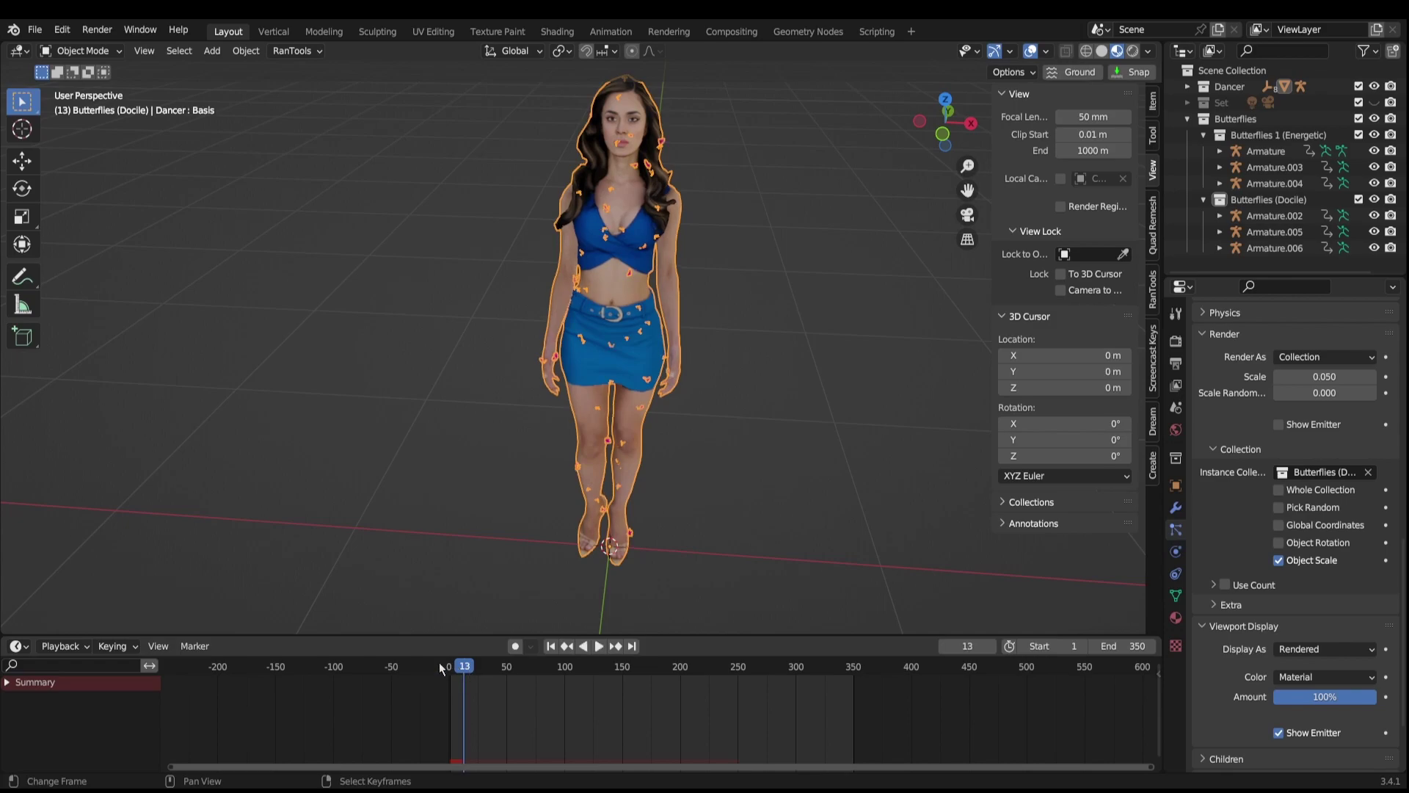
{"action": "key", "text": "F12"}
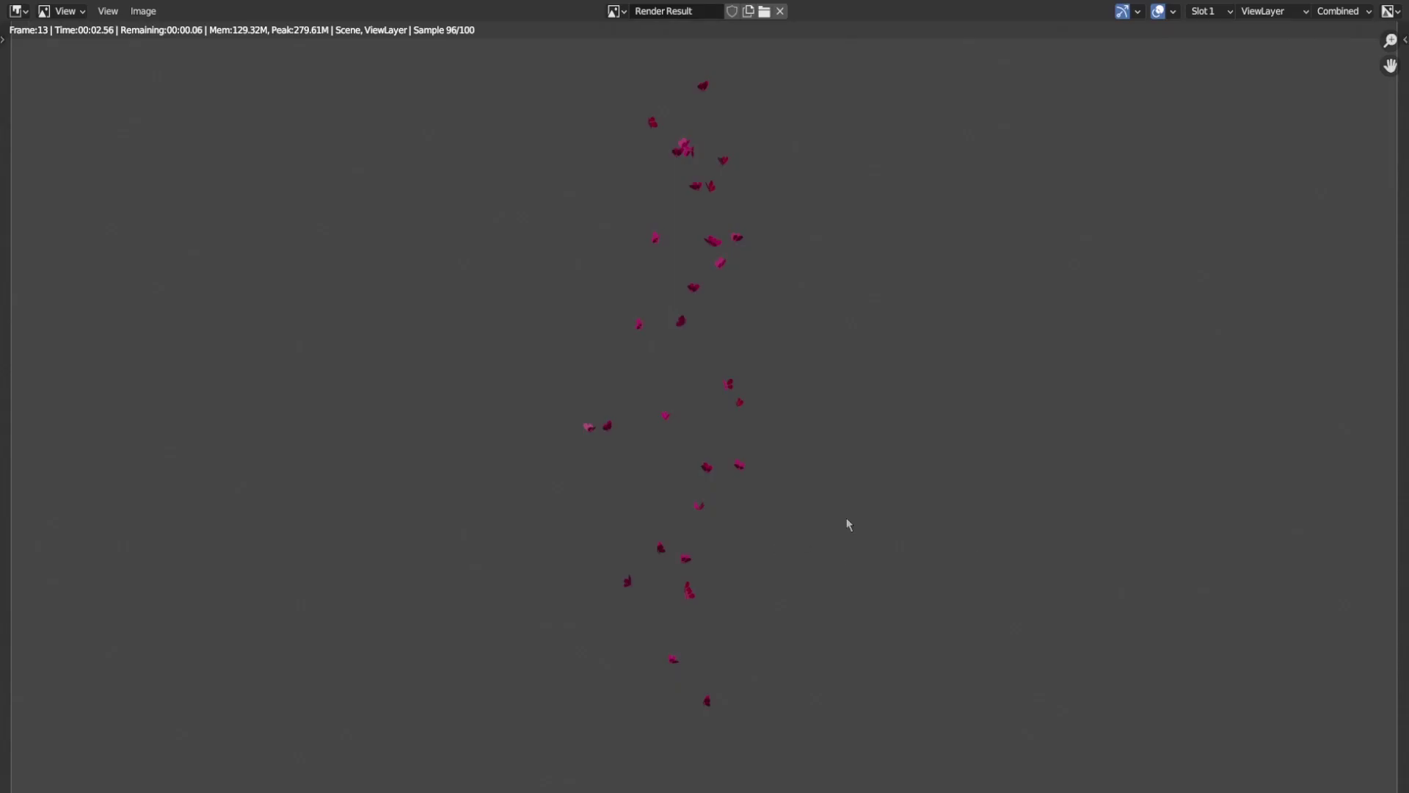
{"action": "key", "text": "Escape"}
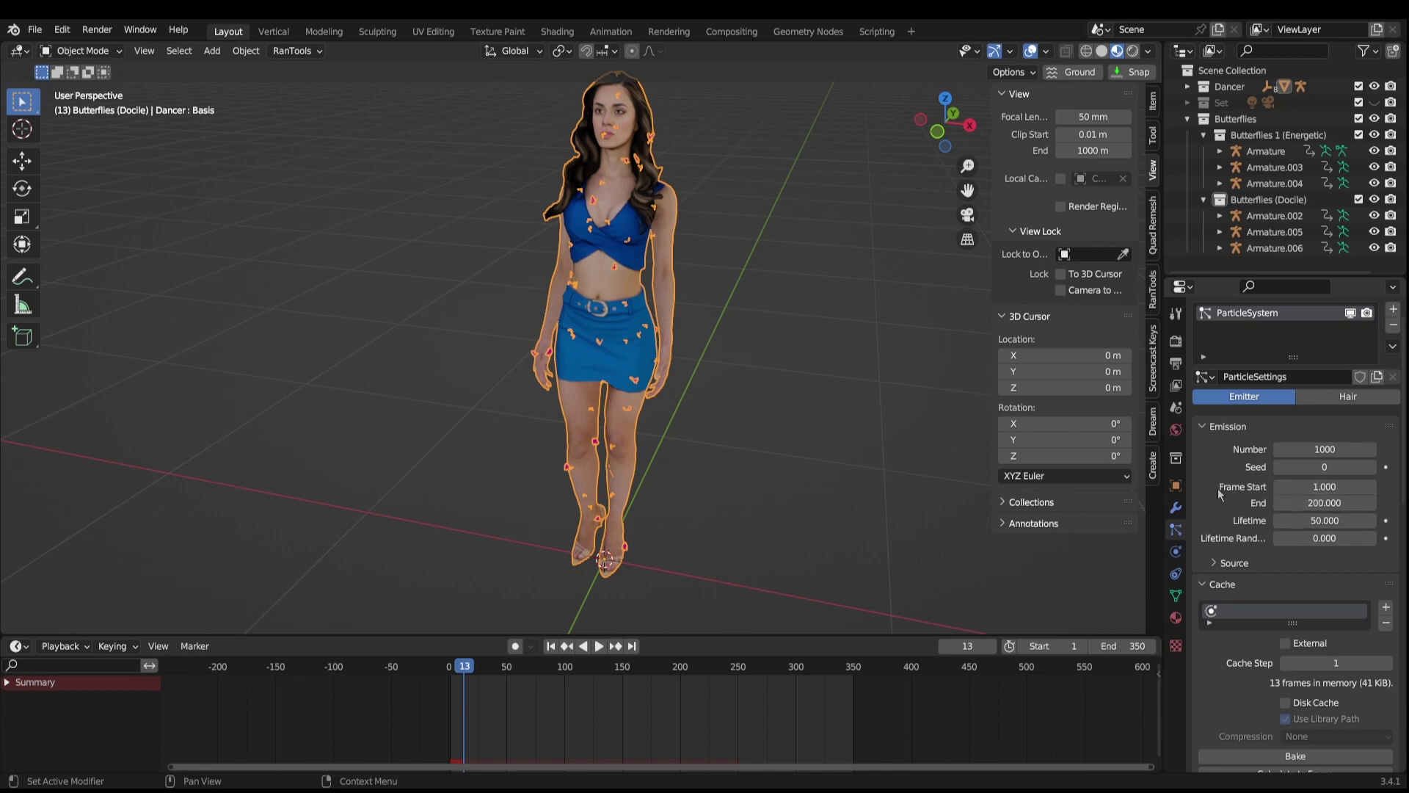
- Set the particle emission's Frame Start to -50 and return the timeline to frame 0
{"action": "left_click", "coordinate": [1321, 487]}
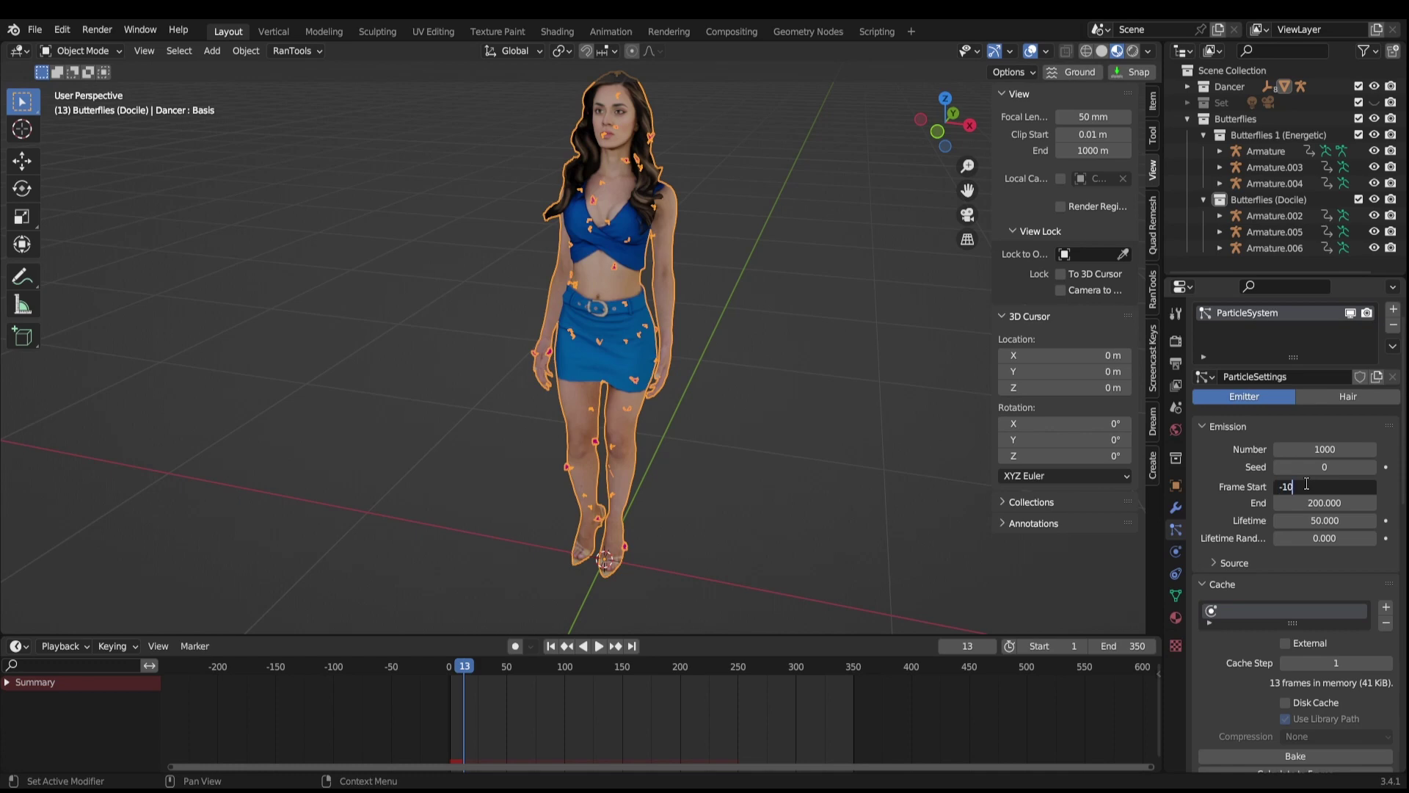
{"action": "key", "text": "Return"}
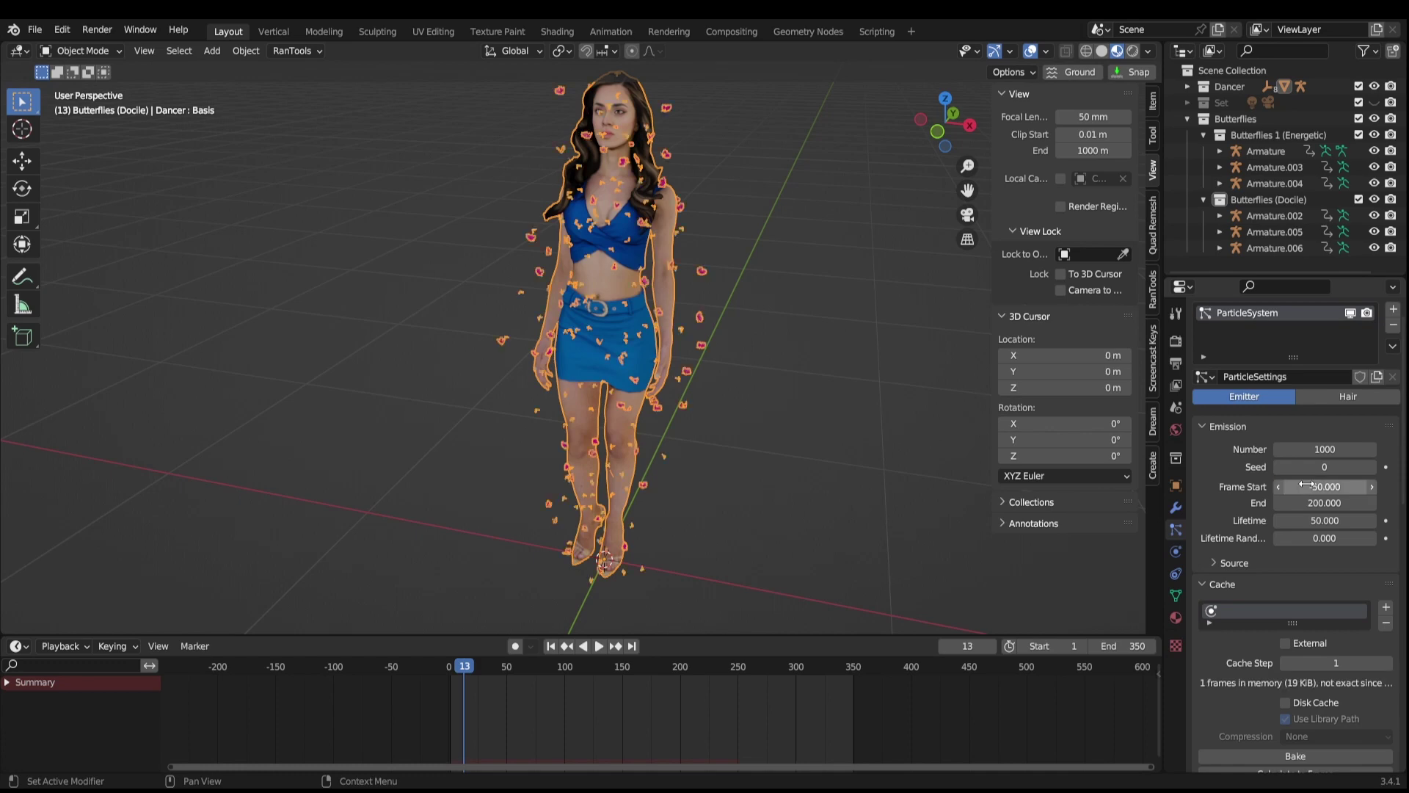
{"action": "left_click_drag", "start_coordinate": [466, 666], "coordinate": [447, 666]}
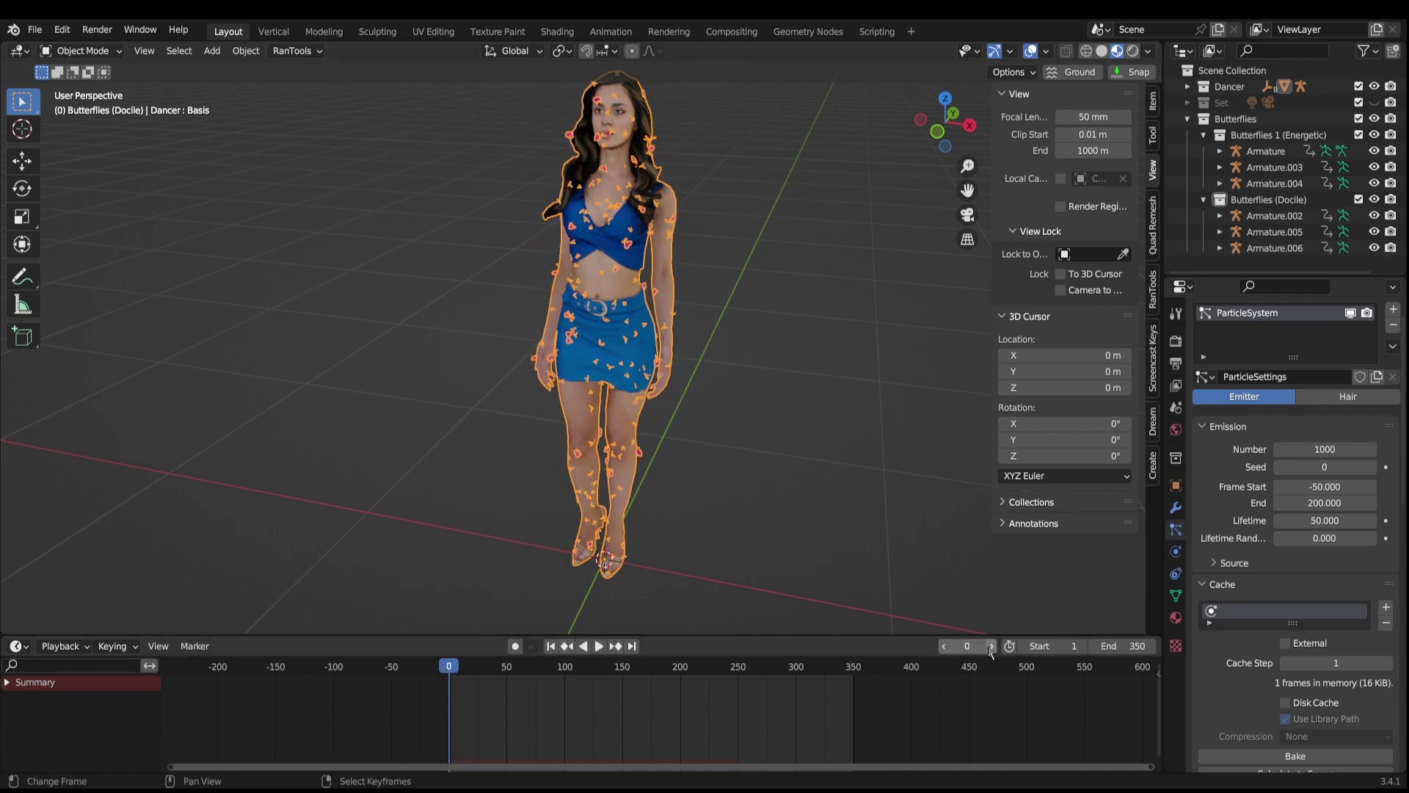
- Advance the timeline to frame 1 and set the particle emission Number to 10000
{"action": "left_click", "coordinate": [990, 645]}
{"action": "middle_click_drag", "start_coordinate": [638, 150], "coordinate": [558, 300]}
{"action": "double_click", "coordinate": [1300, 448]}
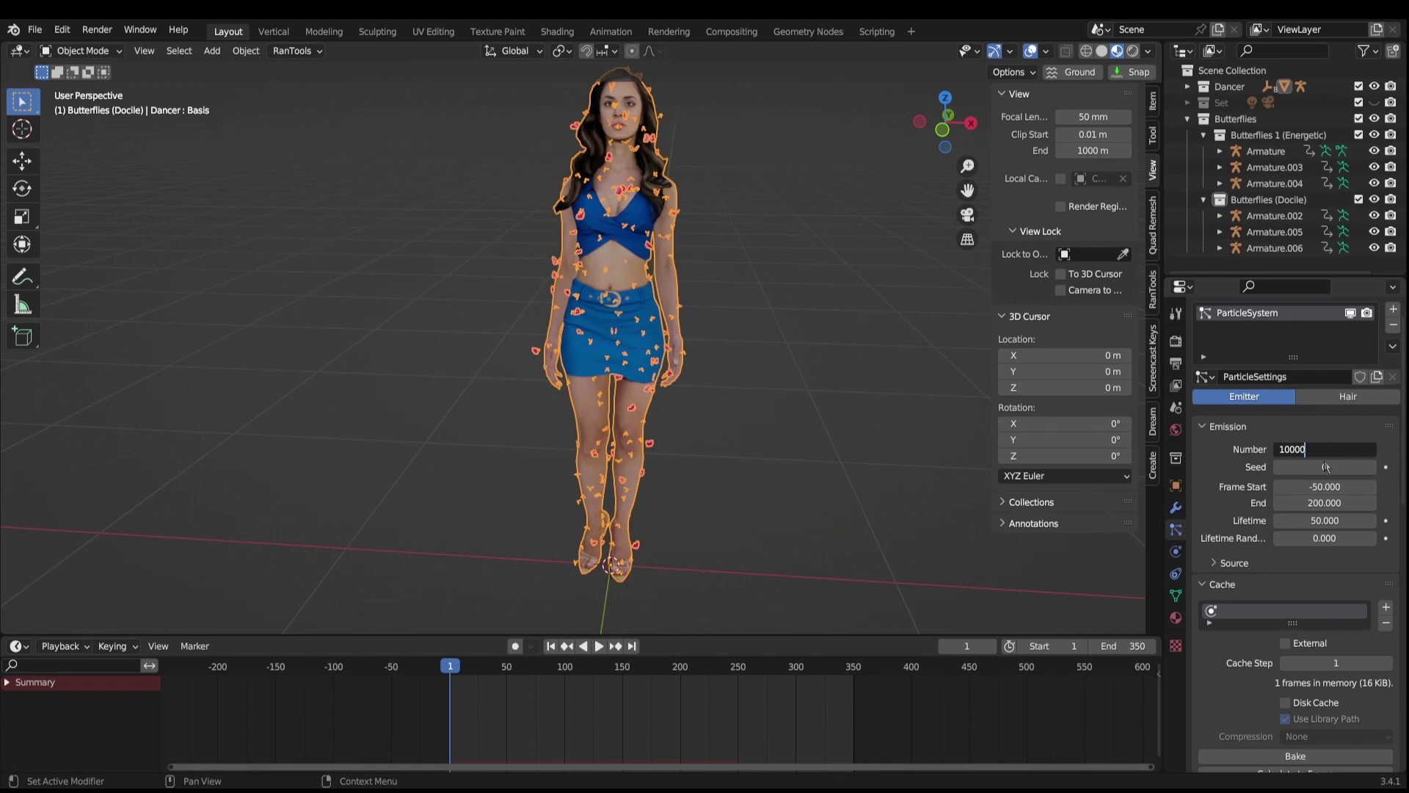
{"action": "type", "text": "10000"}
{"action": "key", "text": "Return"}
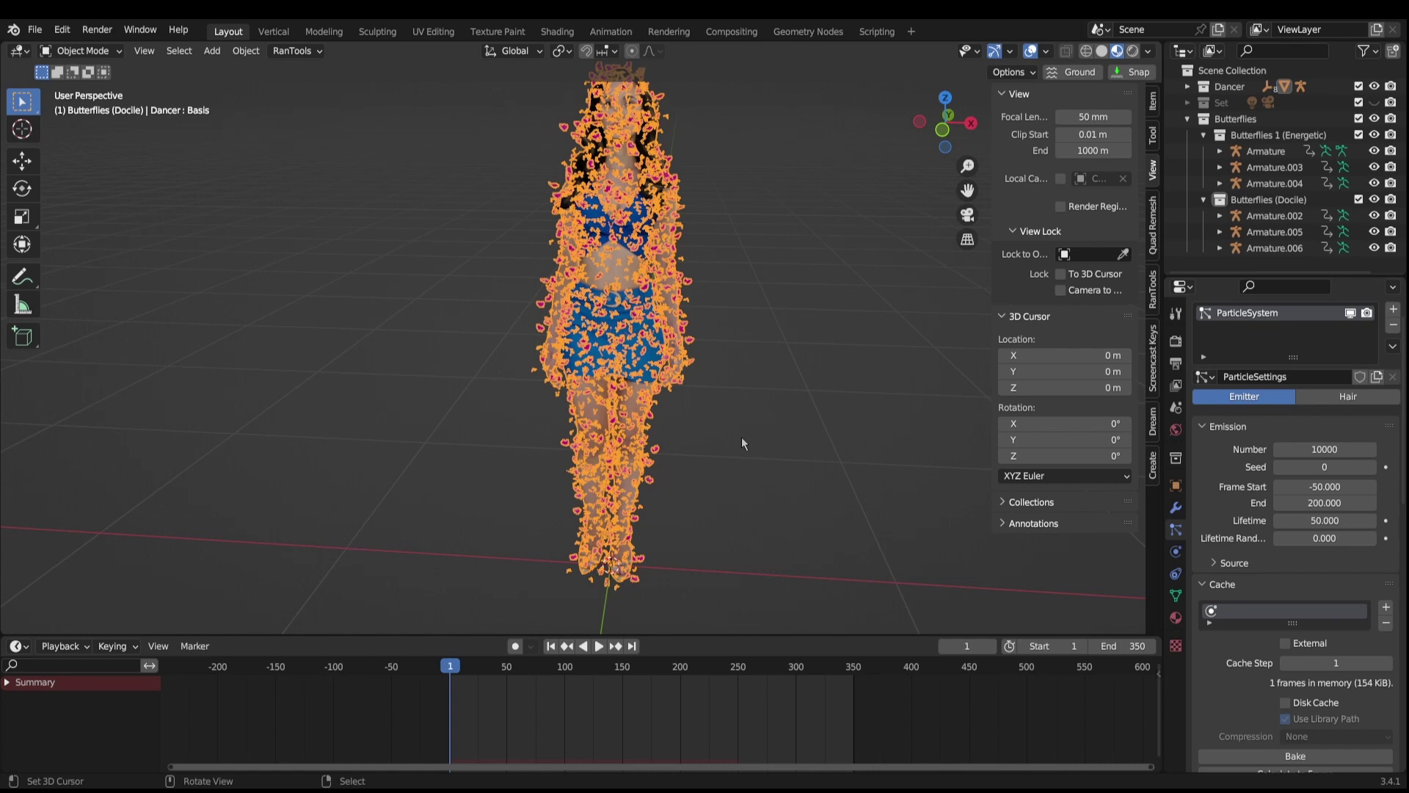
- Play the animation and scrub to about frame 221 to preview the denser butterfly emission on the dancer
{"action": "middle_click_drag", "start_coordinate": [742, 437], "coordinate": [698, 430]}
{"action": "key", "text": "space"}
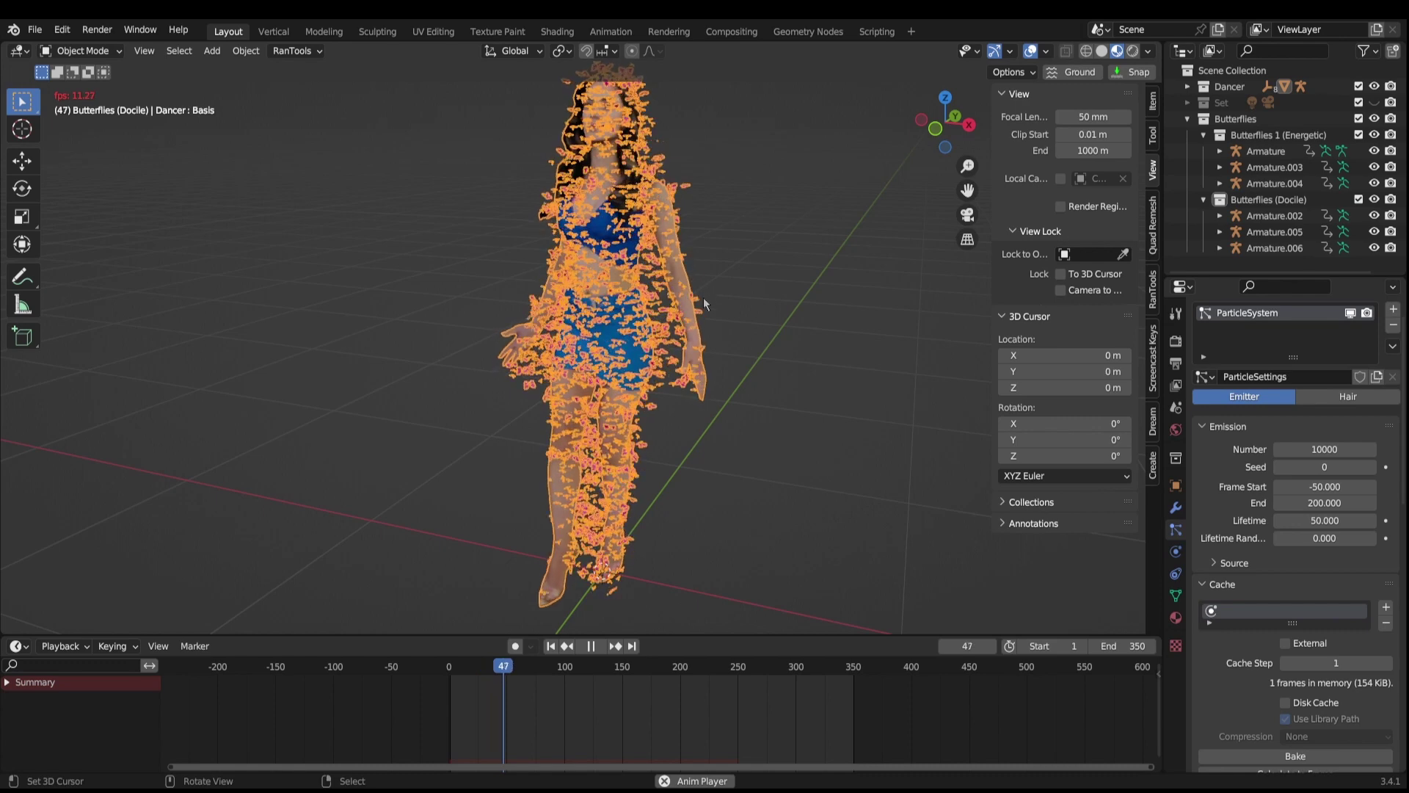
{"action": "left_click", "coordinate": [765, 676]}
{"action": "left_click_drag", "start_coordinate": [766, 676], "coordinate": [718, 676]}
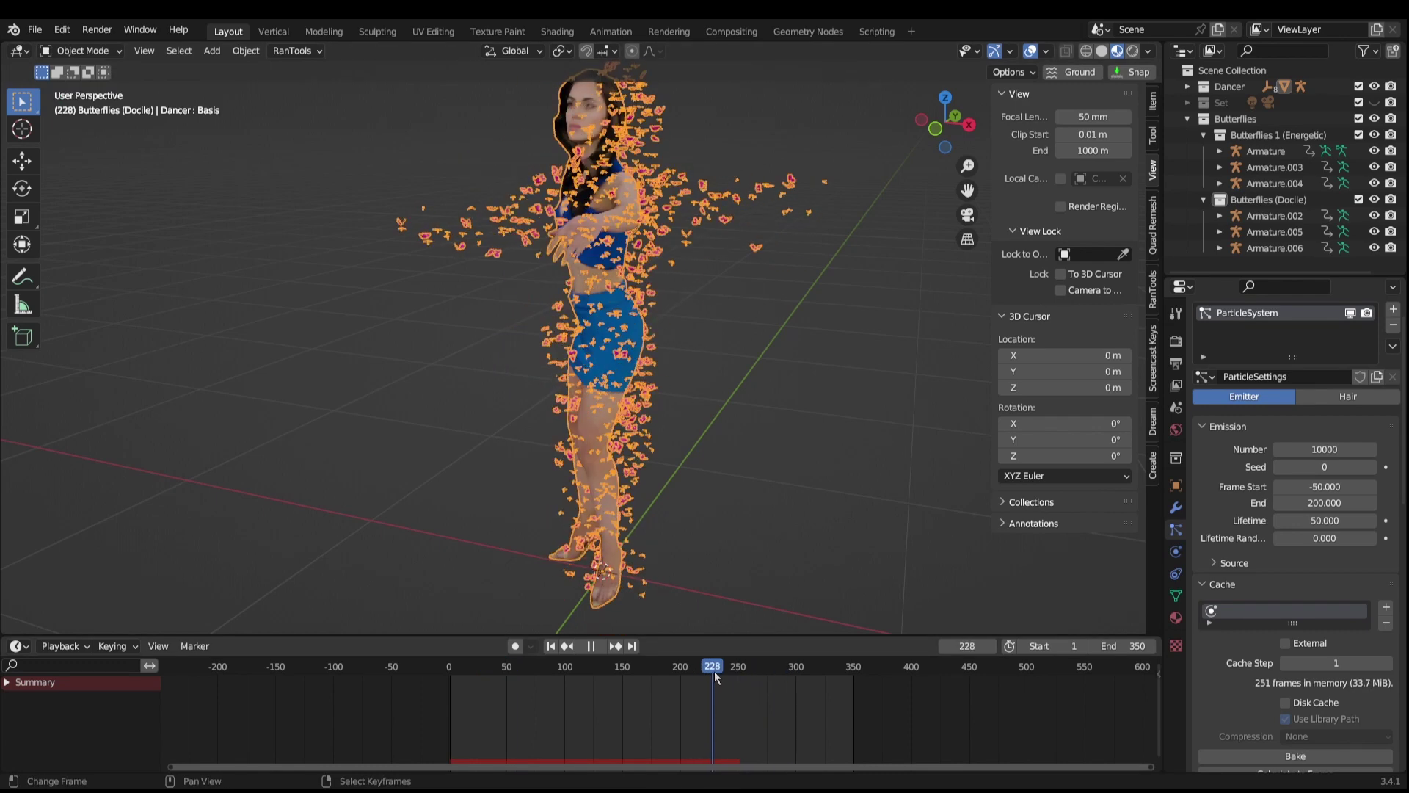
{"action": "mouse_move", "coordinate": [717, 677]}
{"action": "left_mouse_down"}
{"action": "mouse_move", "coordinate": [737, 689]}
{"action": "mouse_move", "coordinate": [706, 684]}
{"action": "left_mouse_up"}
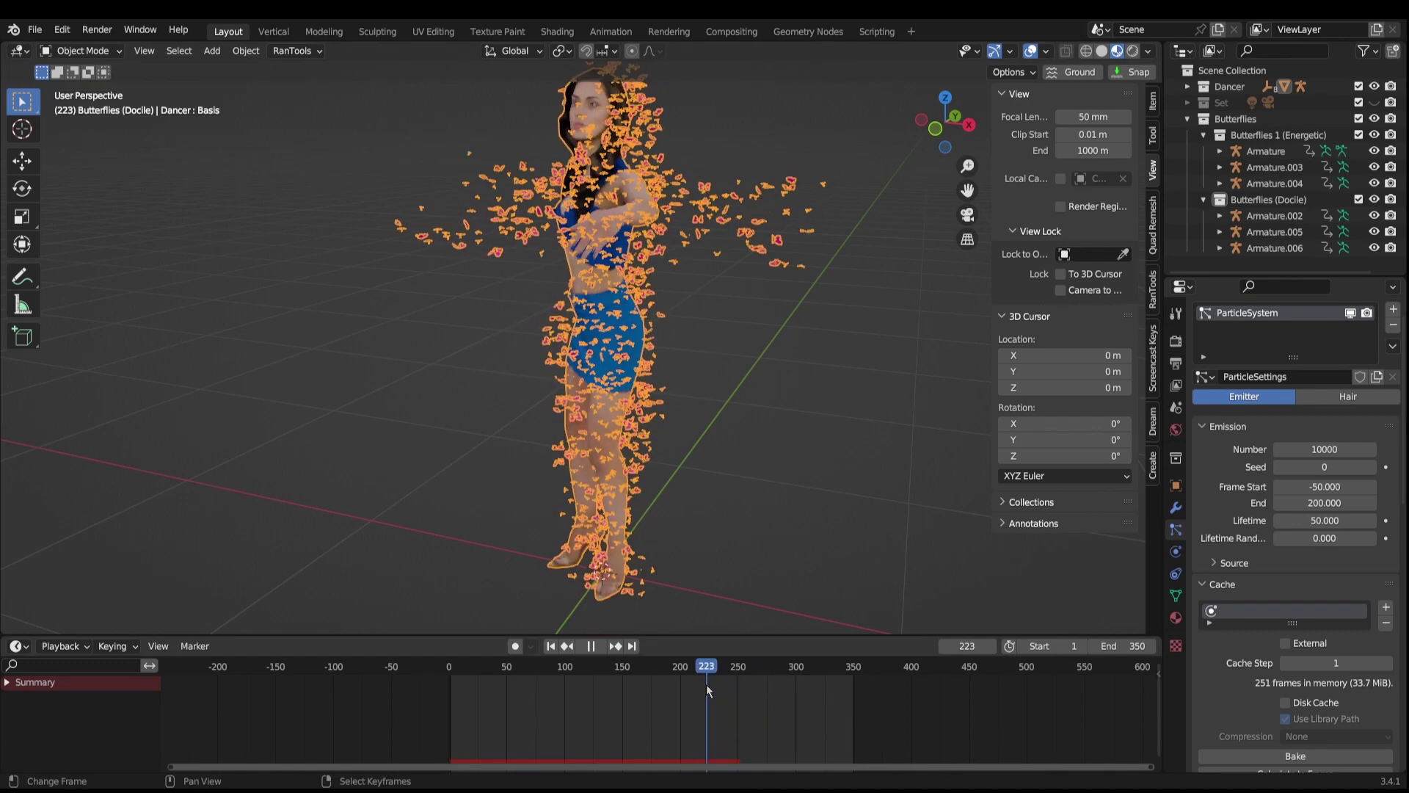
- Set the particle emission's End frame to 350
{"action": "left_click", "coordinate": [1319, 504]}
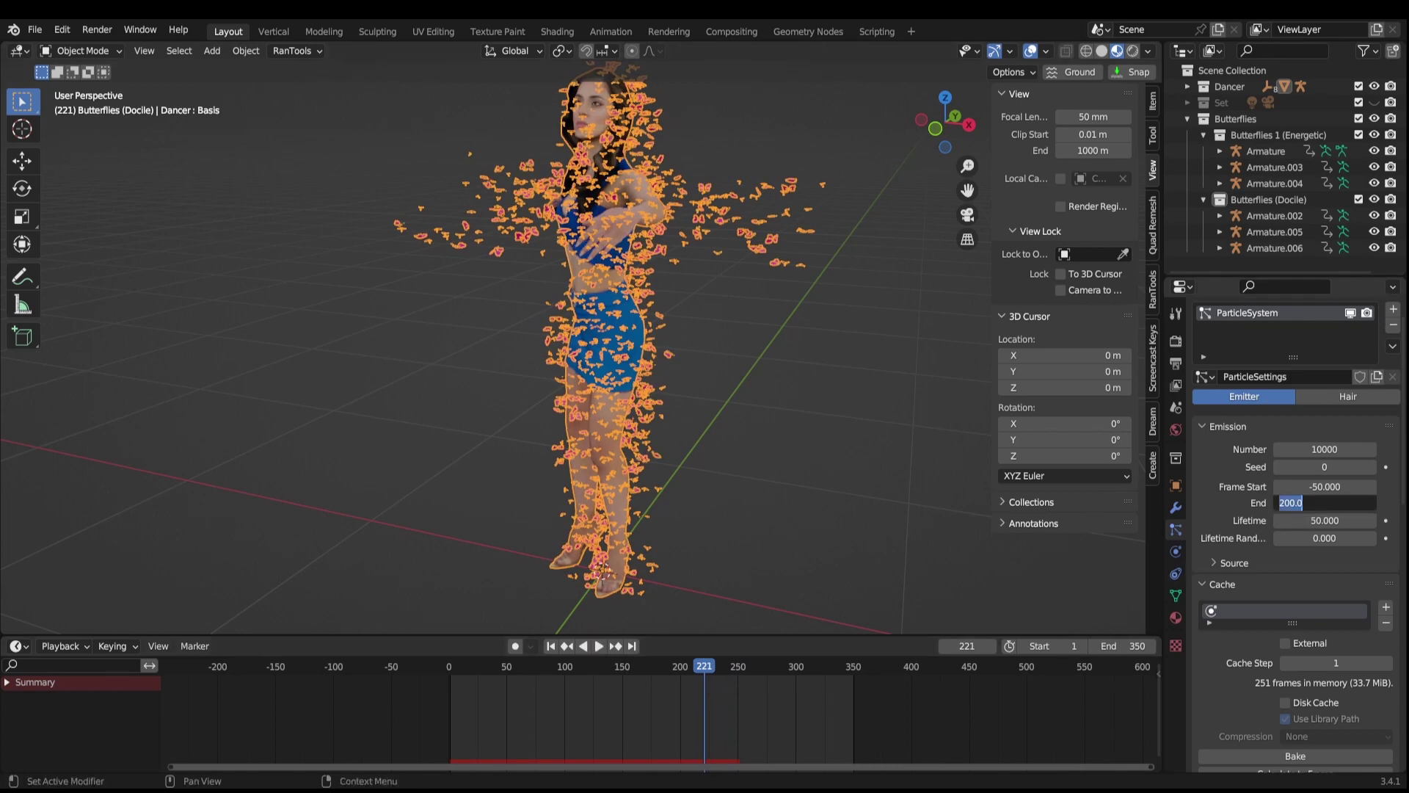
{"action": "type", "text": "350"}
{"action": "key", "text": "Return"}
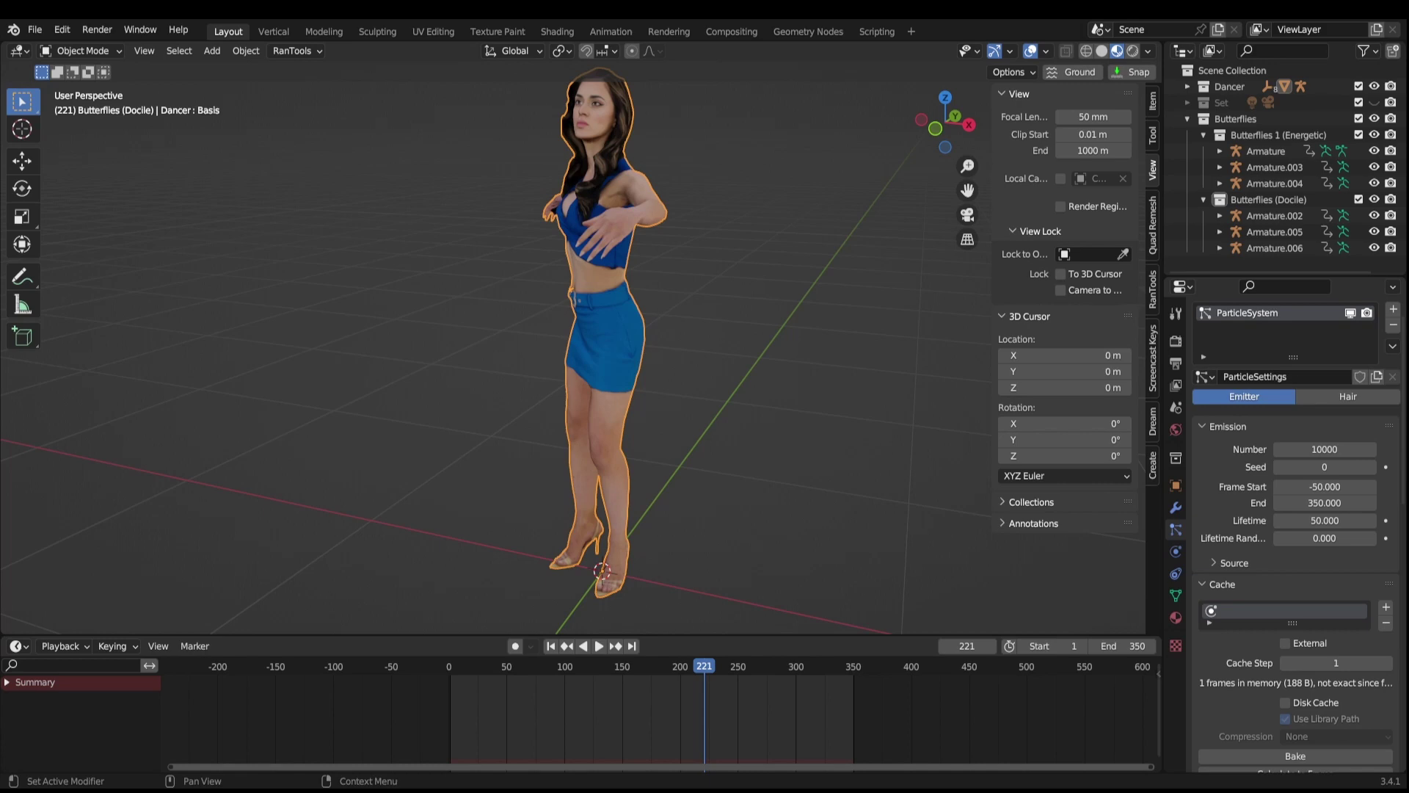
- Advance the timeline to frame 348 and render that frame as a test image
{"action": "left_click_drag", "start_coordinate": [704, 672], "coordinate": [682, 674]}
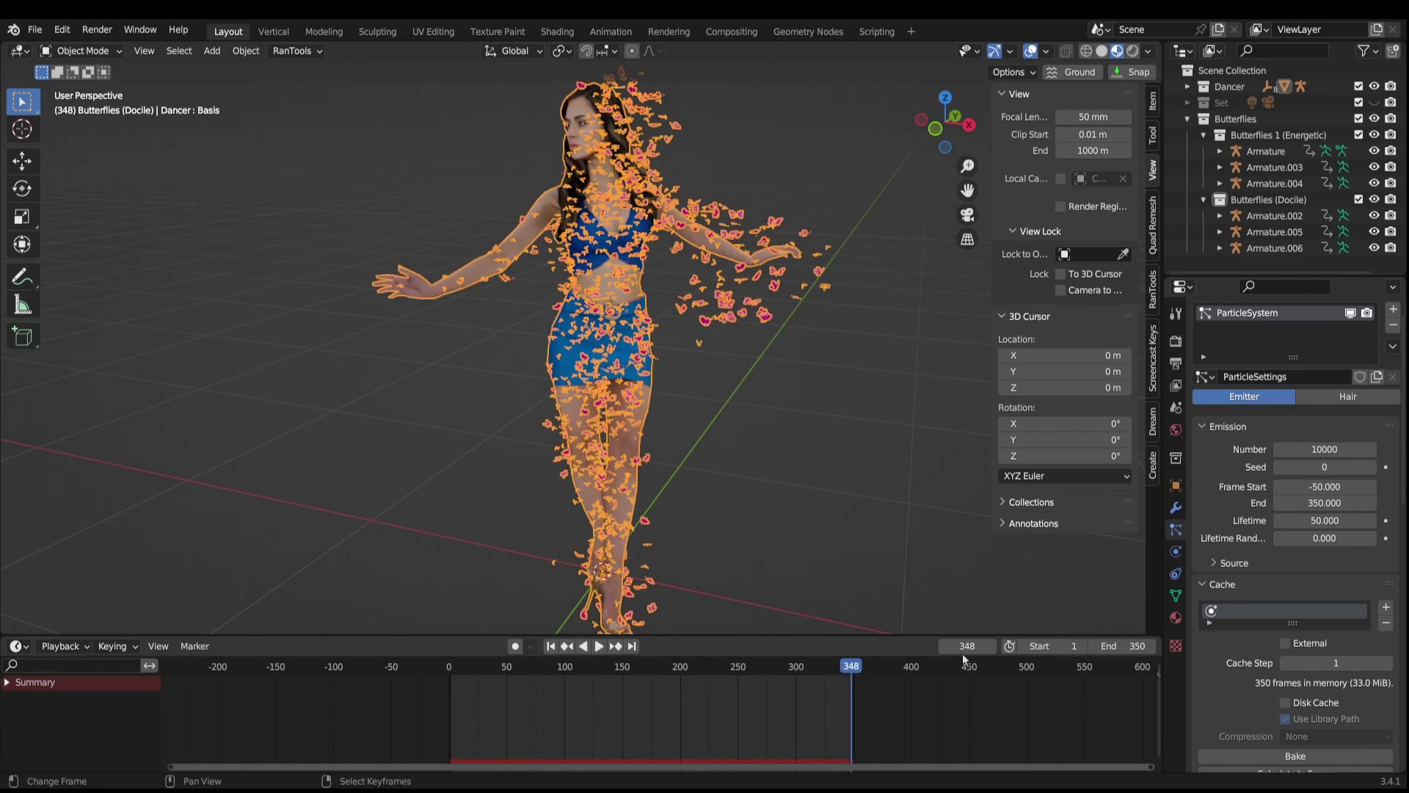
{"action": "scroll", "coordinate": [752, 484], "scroll_direction": "down", "scroll_amount": 1}
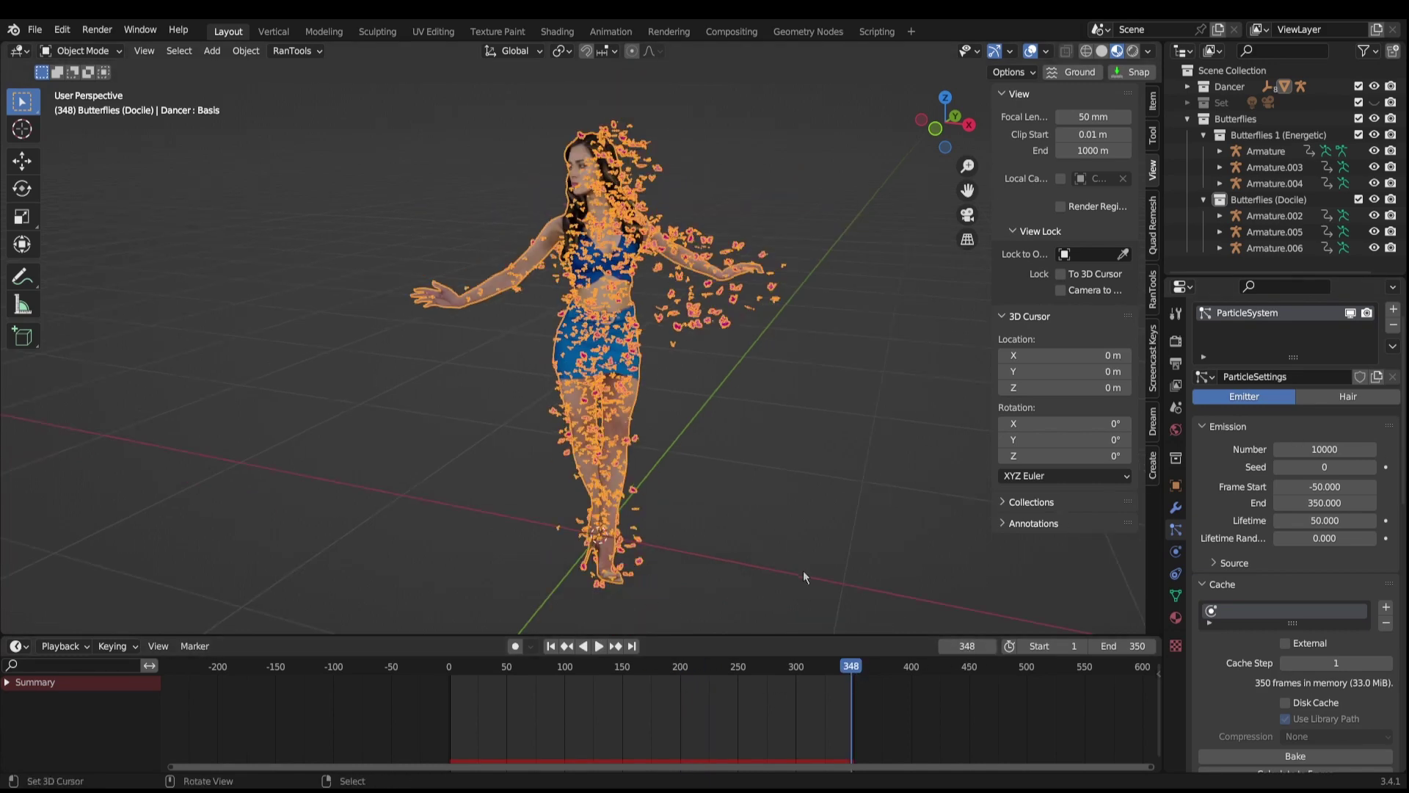
{"action": "key", "text": "F12"}
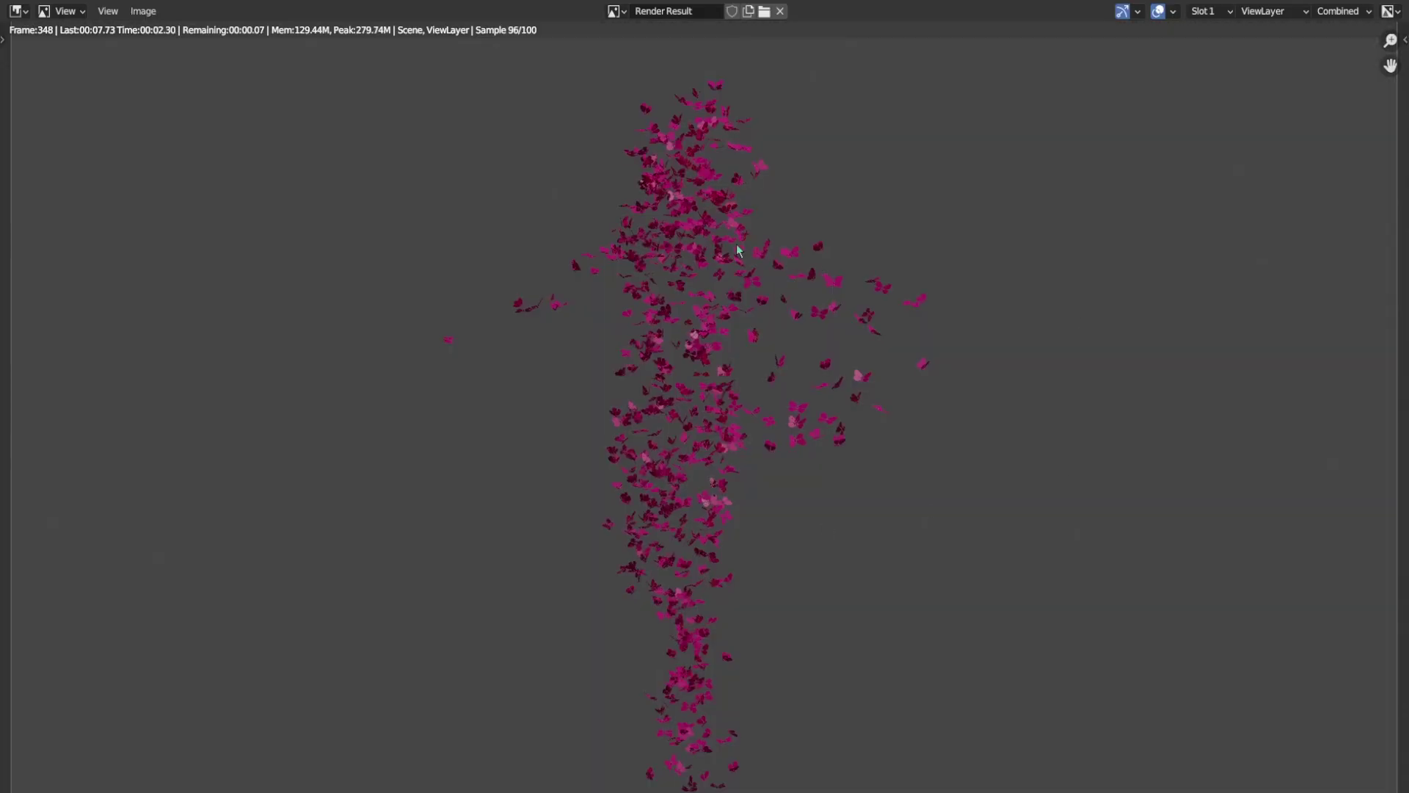
- Set the particles' render Scale to 0.1, render frame 348 as a test image and close the render
{"action": "scroll", "coordinate": [674, 204], "scroll_direction": "down", "scroll_amount": 1}
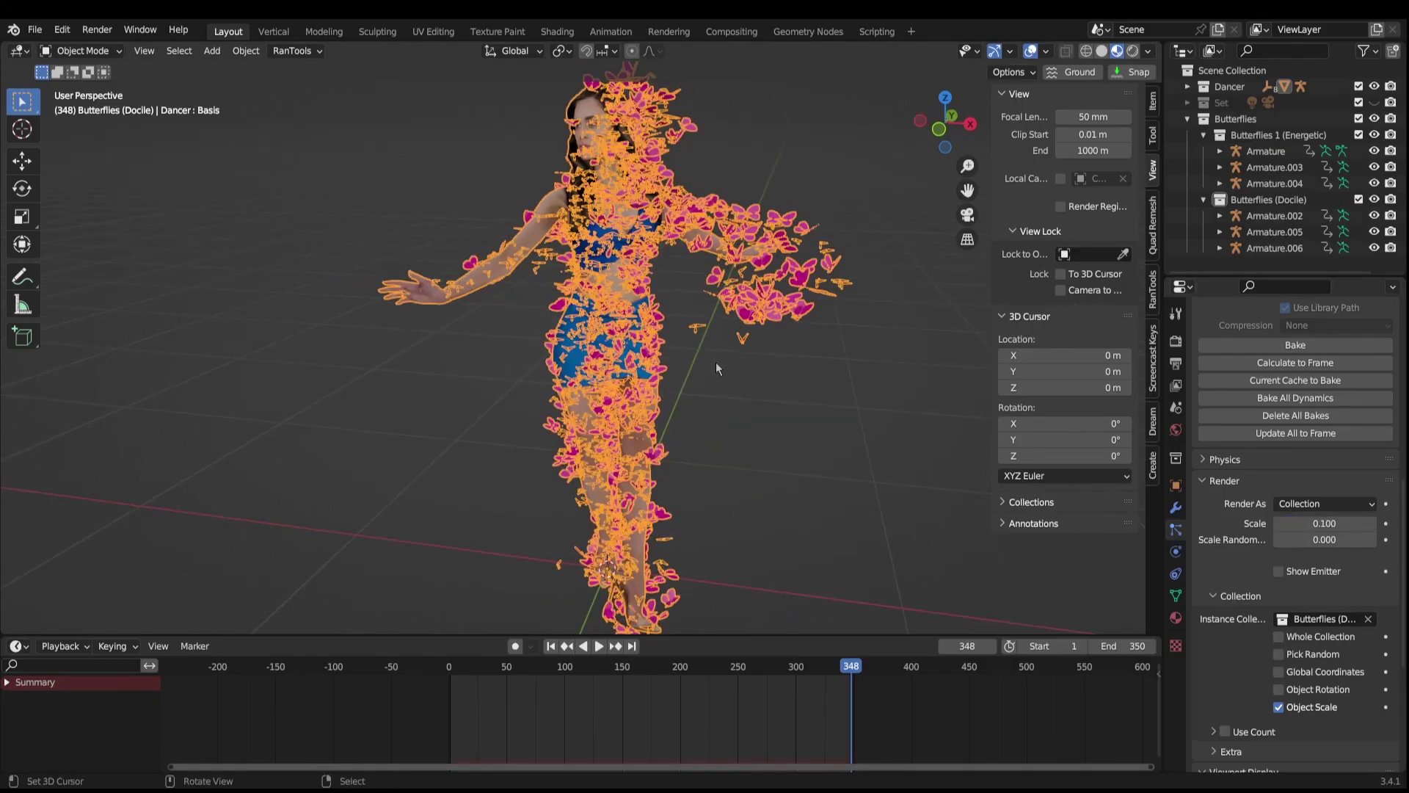
{"action": "key", "text": "F12"}
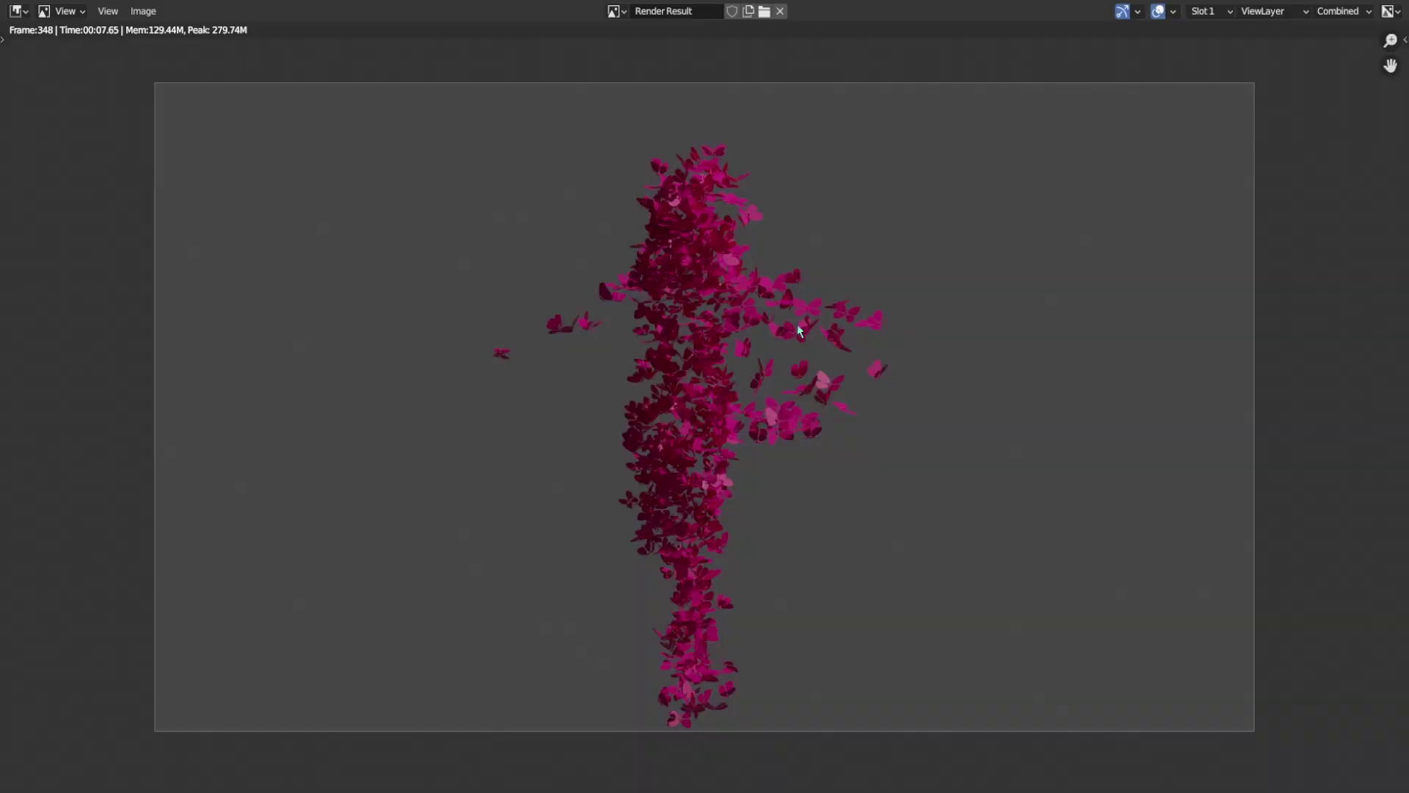
{"action": "key", "text": "Escape"}
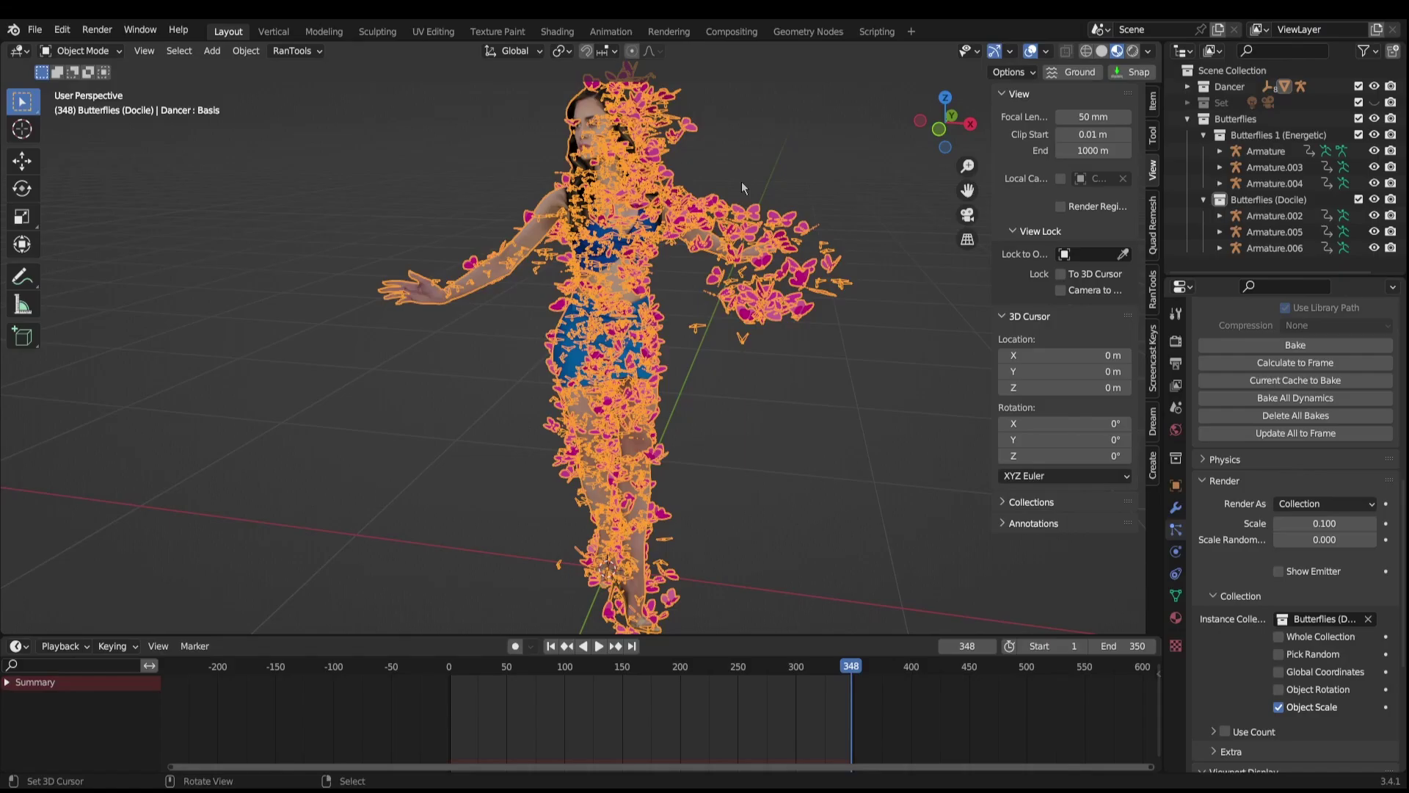
- Examine the enlarged butterflies around the dancer from several angles at frame 348 and step back to frame 346
{"action": "scroll", "coordinate": [1200, 529], "scroll_direction": "up", "scroll_amount": 10}
{"action": "middle_click_drag", "start_coordinate": [822, 390], "coordinate": [664, 301]}
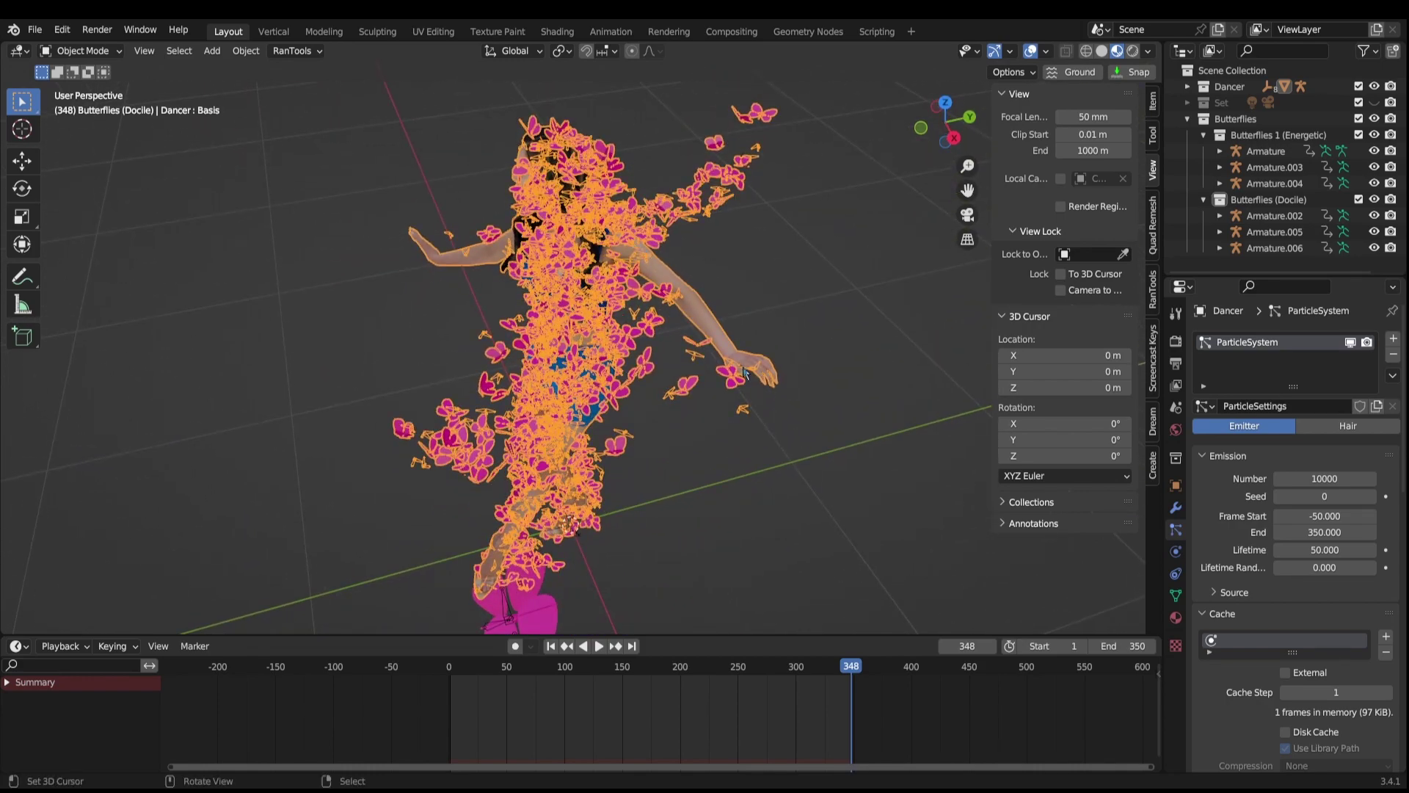
{"action": "middle_click_drag", "start_coordinate": [732, 358], "coordinate": [763, 279]}
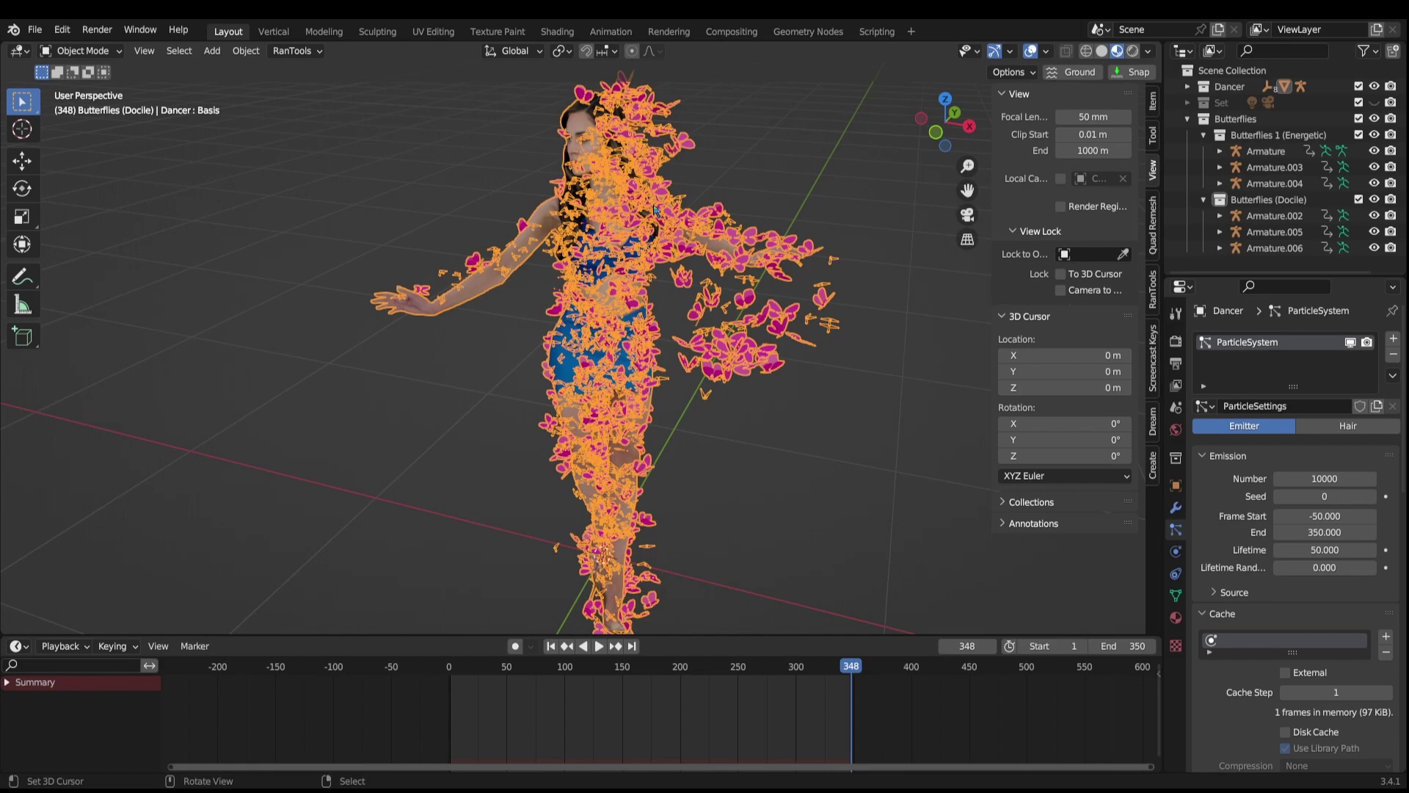
{"action": "middle_click_drag", "start_coordinate": [786, 327], "coordinate": [701, 291]}
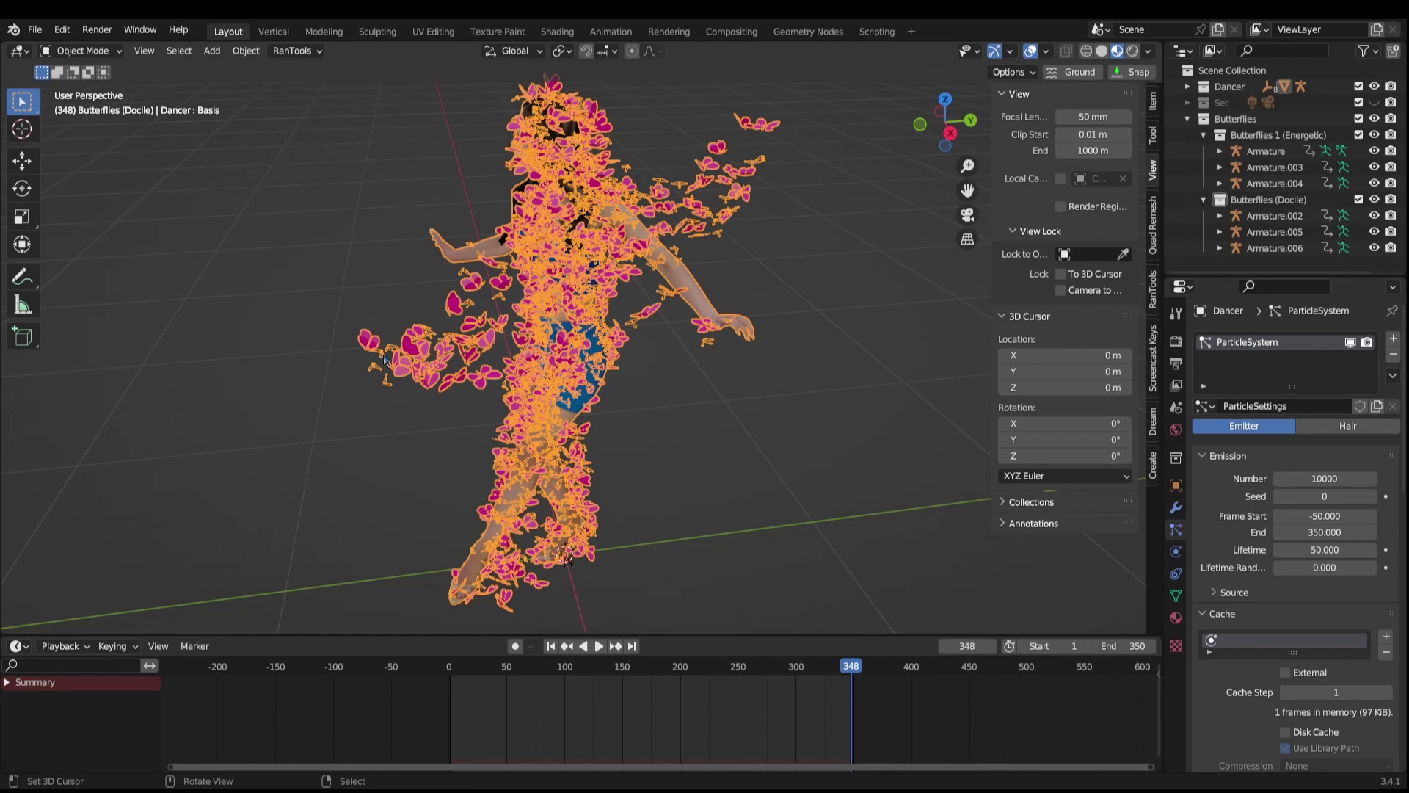
{"action": "key", "text": "Left"}
{"action": "middle_click_drag", "start_coordinate": [679, 300], "coordinate": [633, 274]}
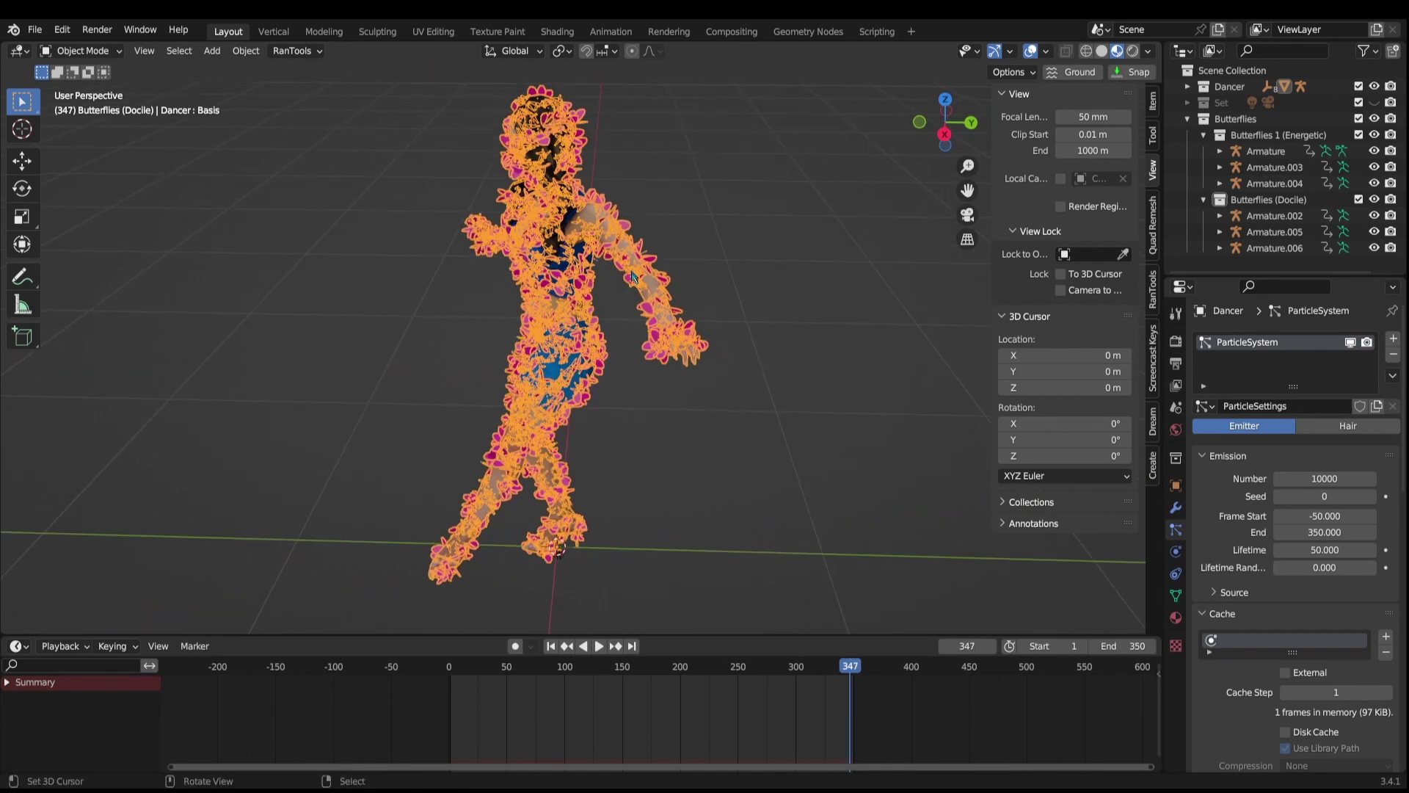
{"action": "left_click", "coordinate": [944, 646]}
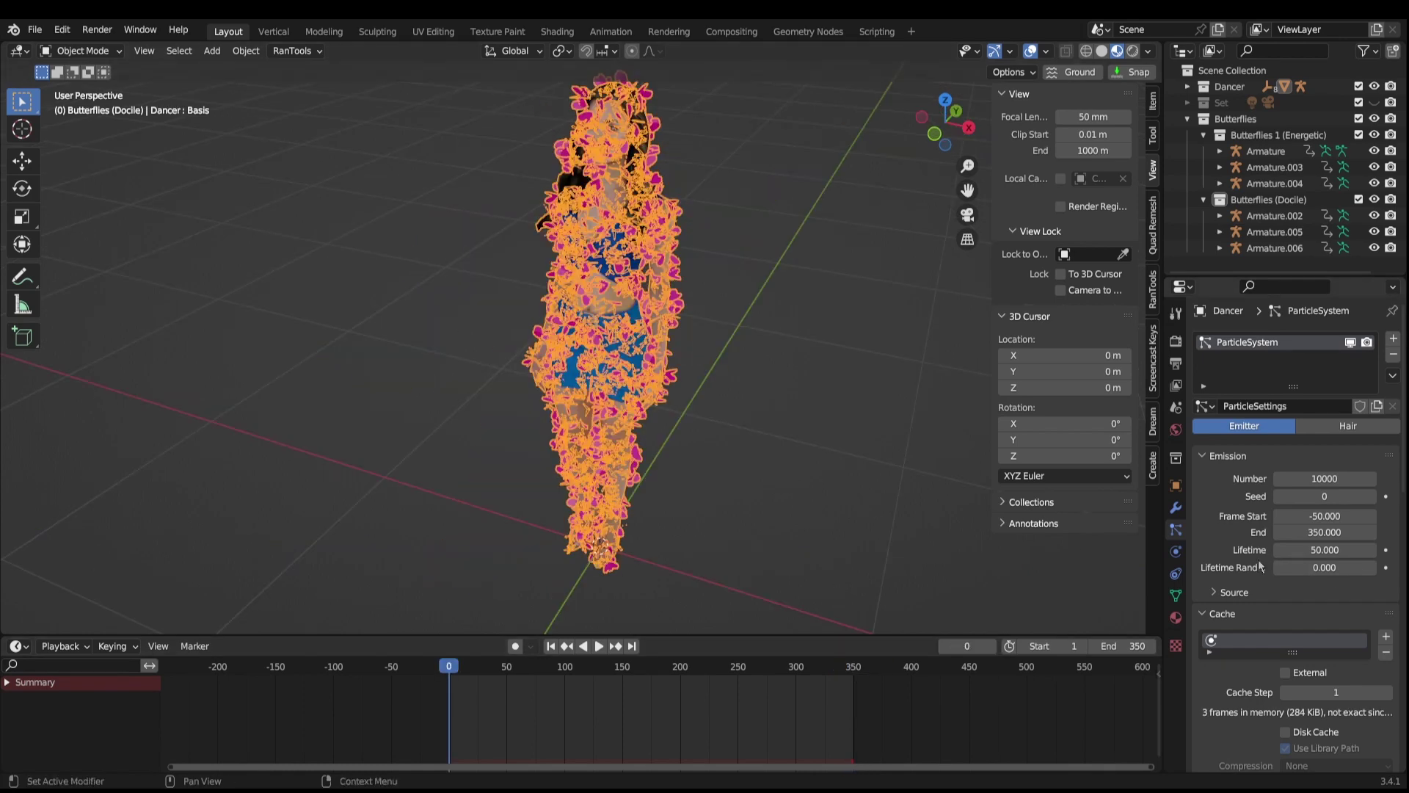
- With the timeline at frame 0, set the particle Lifetime to 20
{"action": "double_click", "coordinate": [1344, 552]}
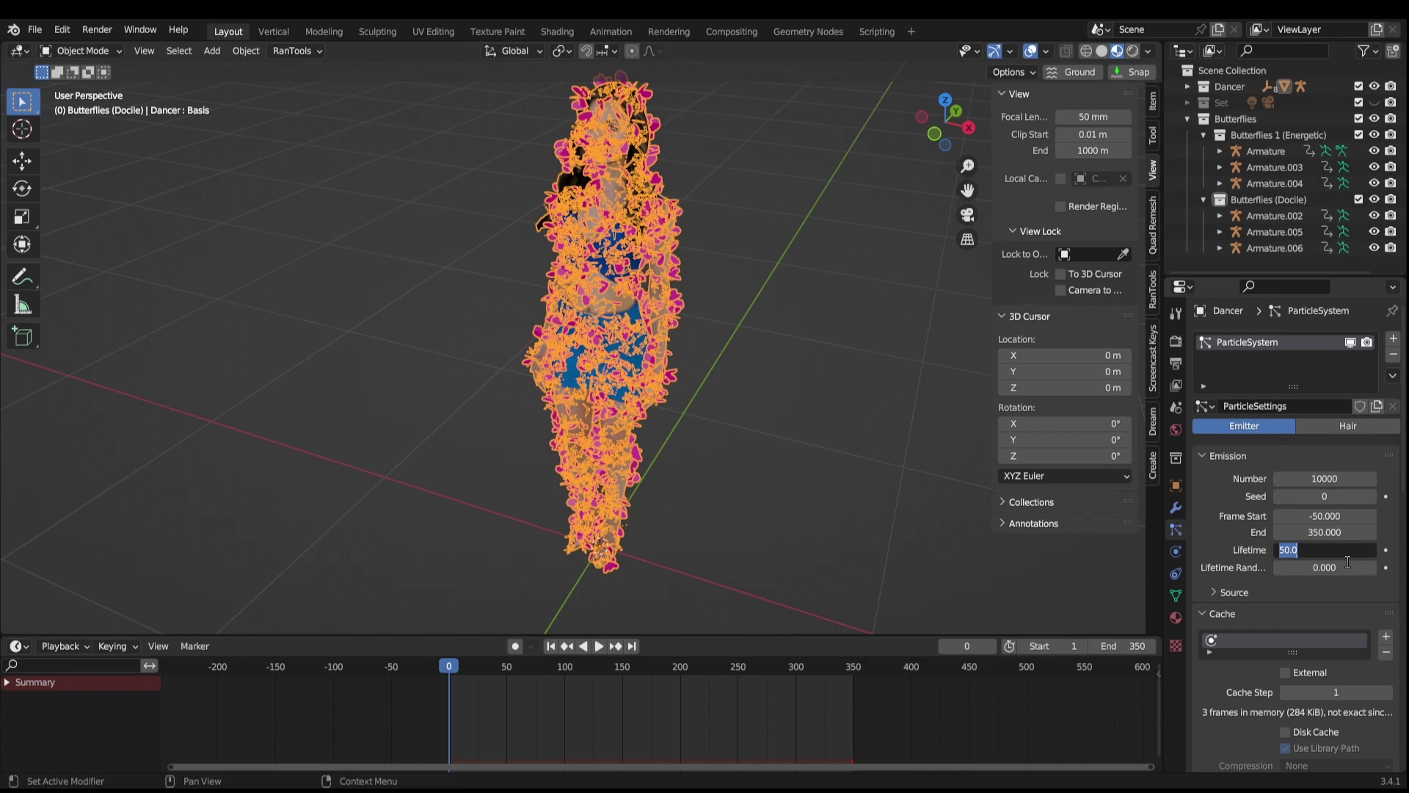
{"action": "type", "text": "20"}
{"action": "key", "text": "Return"}
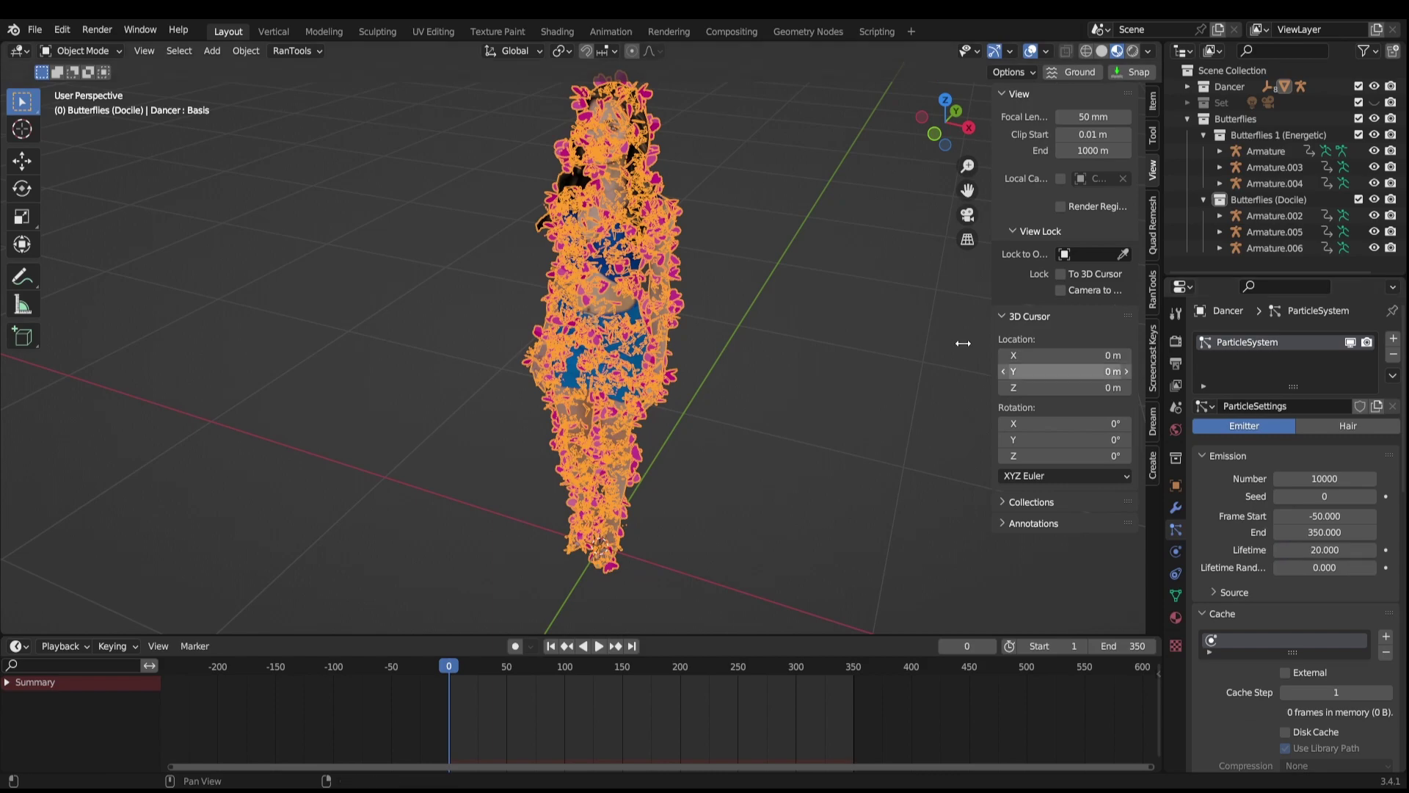
- Play the animation from frame 0 to frame 96 and inspect how the butterflies spread around the dancer
{"action": "key", "text": "space"}
{"action": "mouse_move", "coordinate": [687, 272]}
{"action": "middle_mouse_down"}
{"action": "mouse_move", "coordinate": [728, 263]}
{"action": "mouse_move", "coordinate": [695, 245]}
{"action": "middle_mouse_up"}
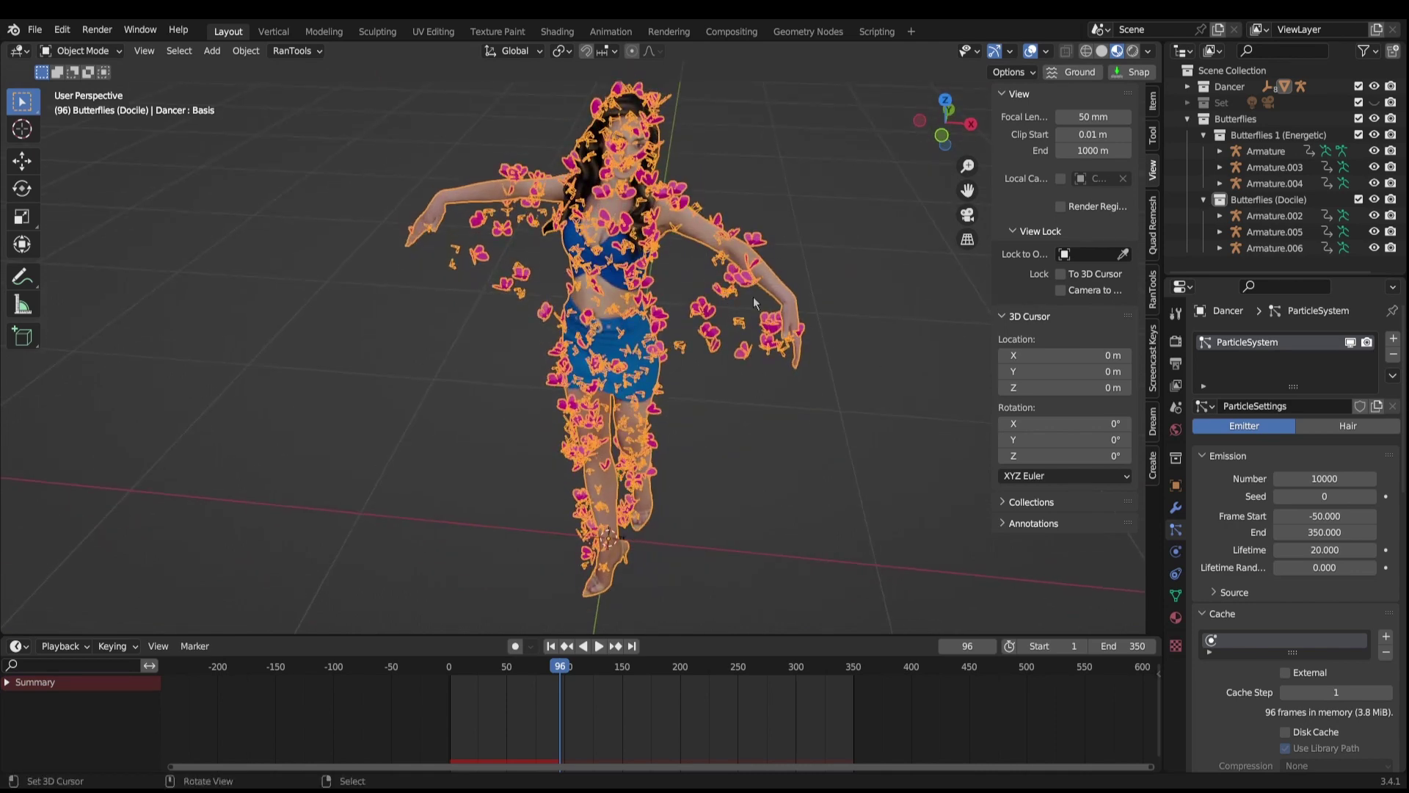
{"action": "middle_click_drag", "start_coordinate": [717, 342], "coordinate": [622, 376]}
{"action": "middle_click_drag", "start_coordinate": [564, 461], "coordinate": [877, 214]}
{"action": "scroll", "coordinate": [647, 391], "scroll_direction": "up", "scroll_amount": 2}
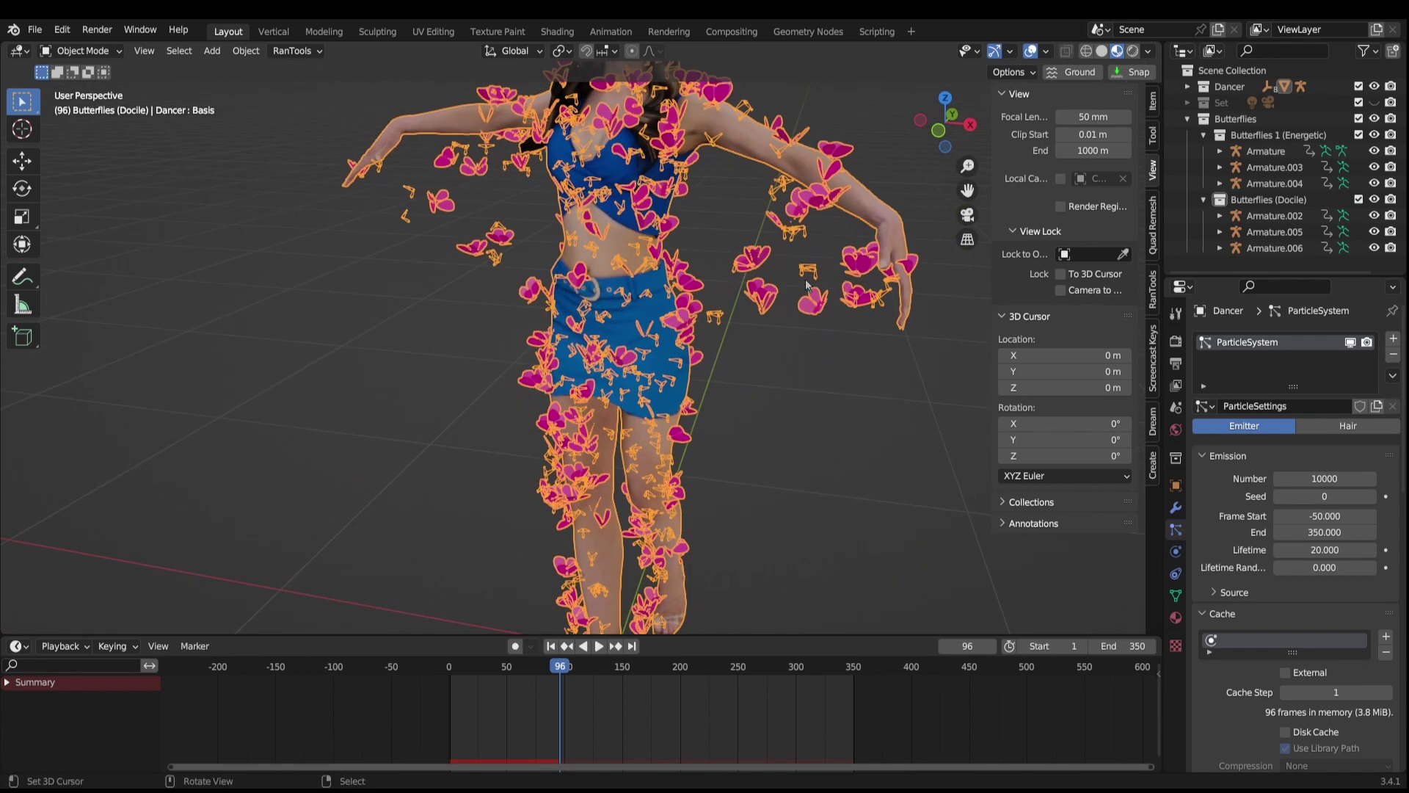
{"action": "scroll", "coordinate": [804, 278], "scroll_direction": "down", "scroll_amount": 1}
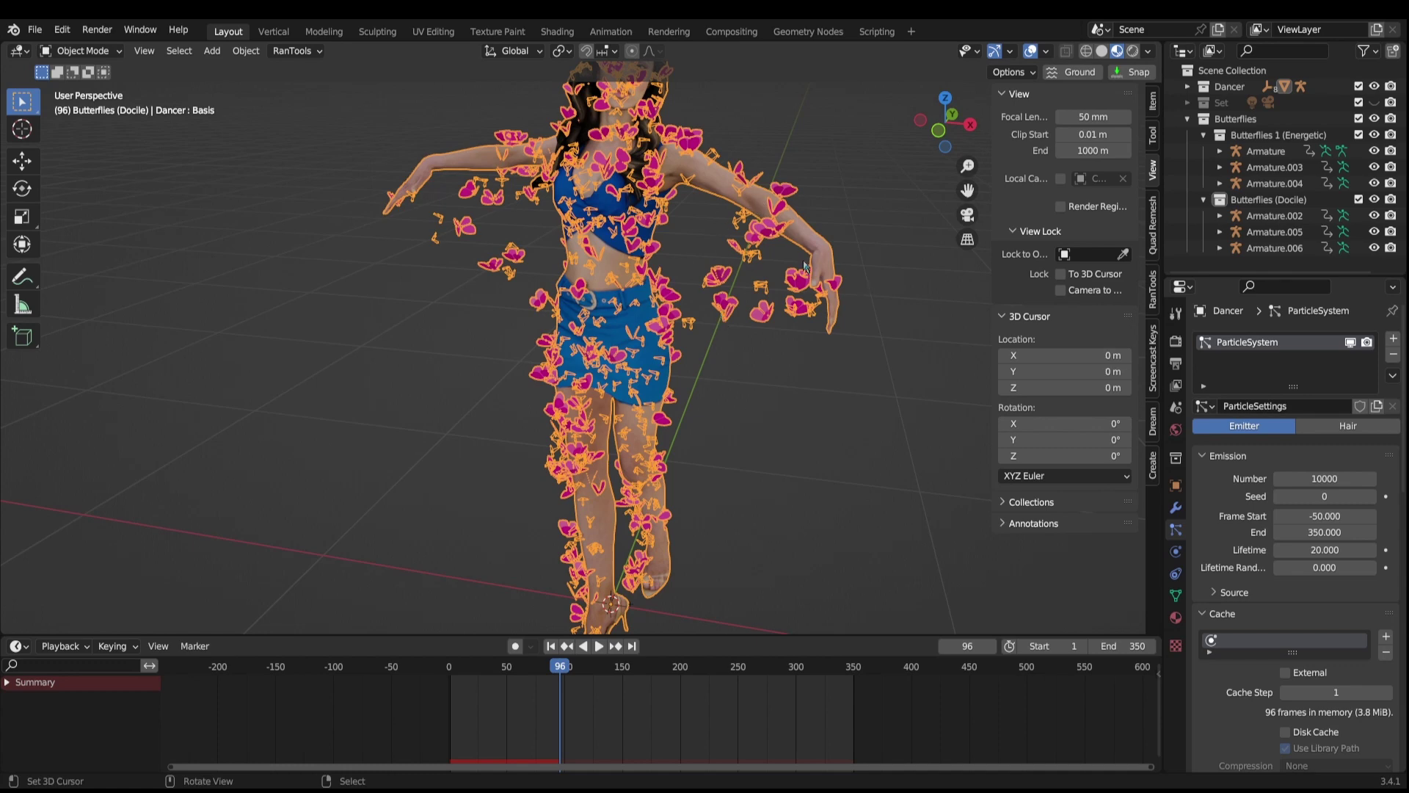
{"action": "middle_click_drag", "start_coordinate": [844, 402], "coordinate": [791, 266]}
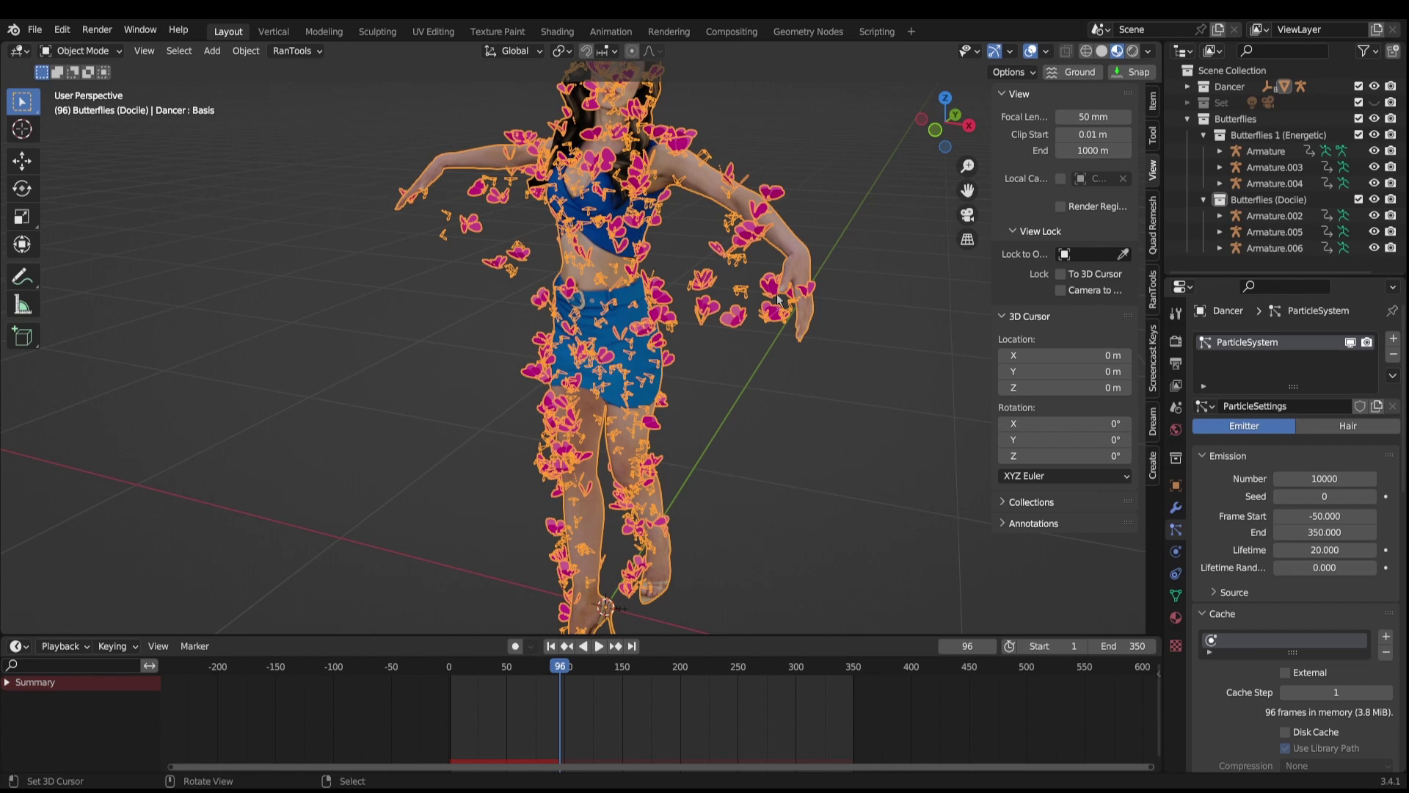
- Save the file, view the dancer from the front and render frame 96 as a test image
{"action": "key", "text": "ctrl+s"}
{"action": "key", "text": "KP_1"}
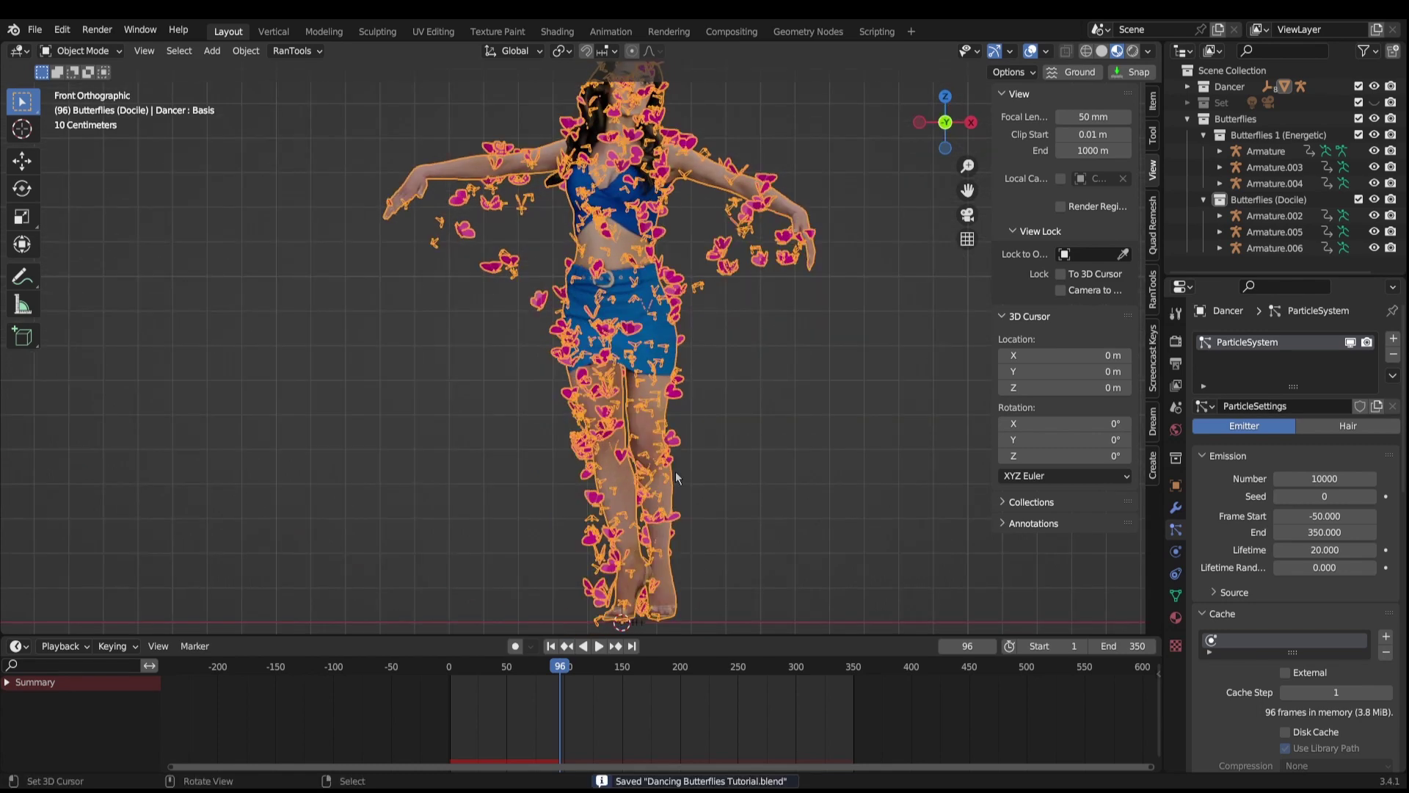
{"action": "middle_click_drag", "start_coordinate": [710, 314], "coordinate": [686, 449], "text": "shift"}
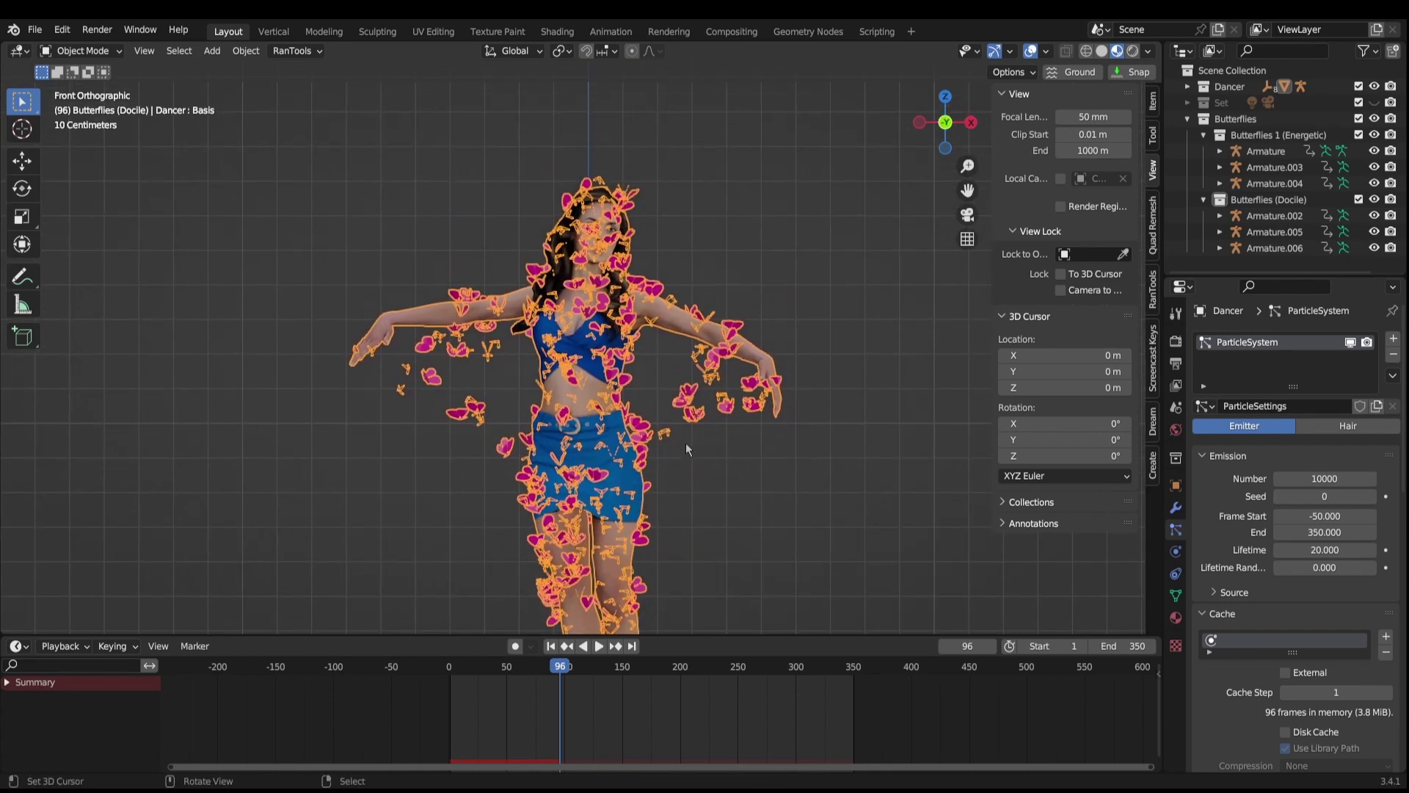
{"action": "scroll", "coordinate": [670, 436], "scroll_direction": "up", "scroll_amount": 1}
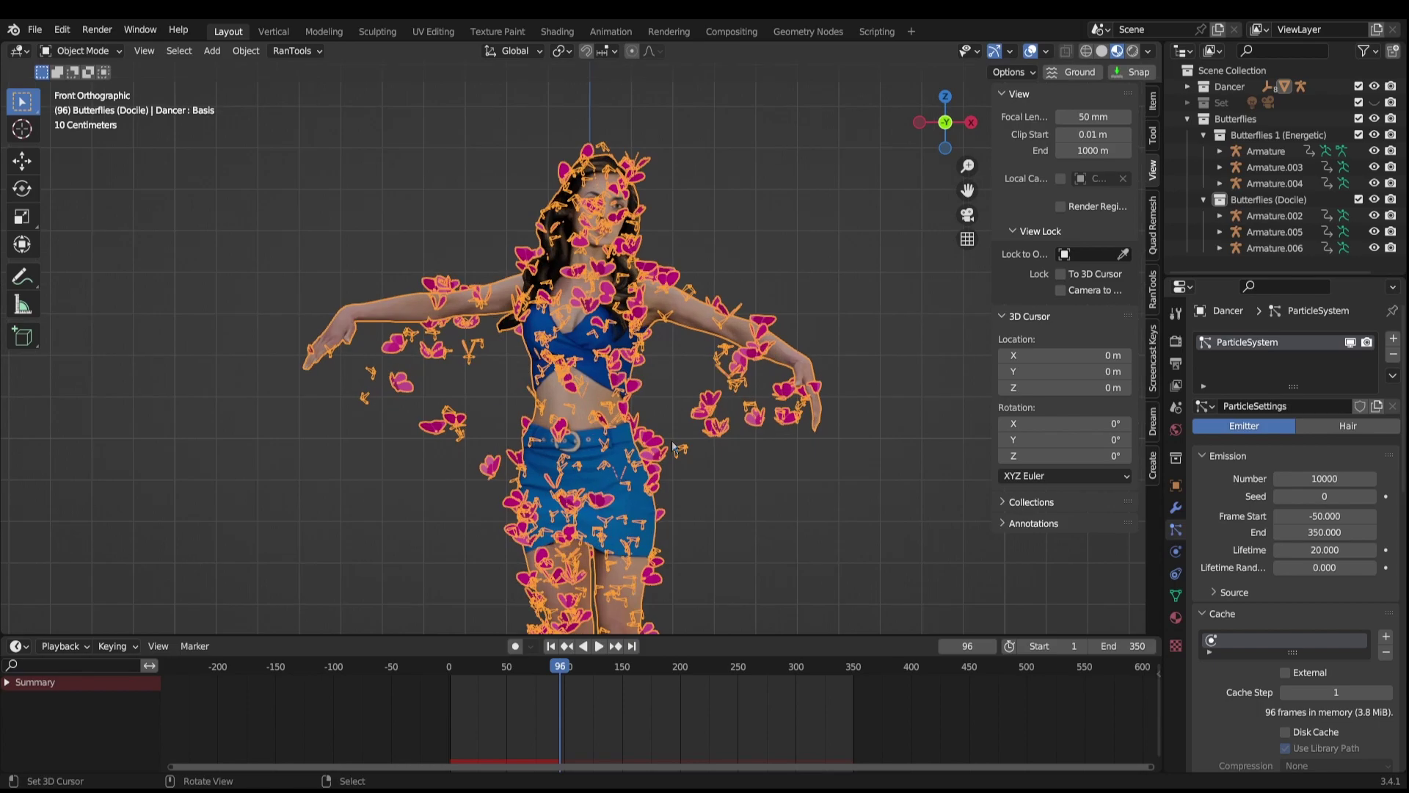
{"action": "key", "text": "F12"}
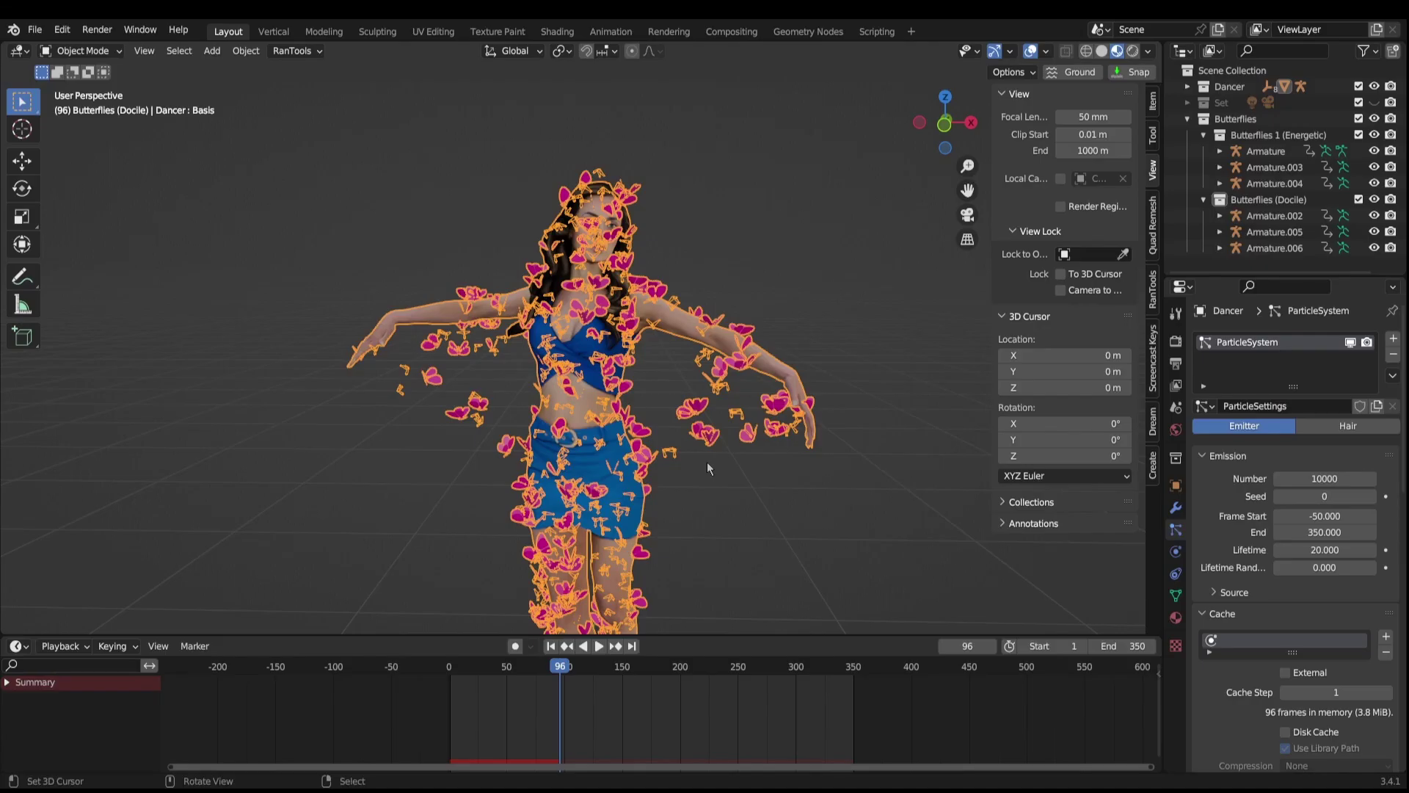
- Set the particle emission Number to 30000 and render frame 96 as a test image
{"action": "middle_click_drag", "start_coordinate": [767, 465], "coordinate": [809, 331], "text": "shift"}
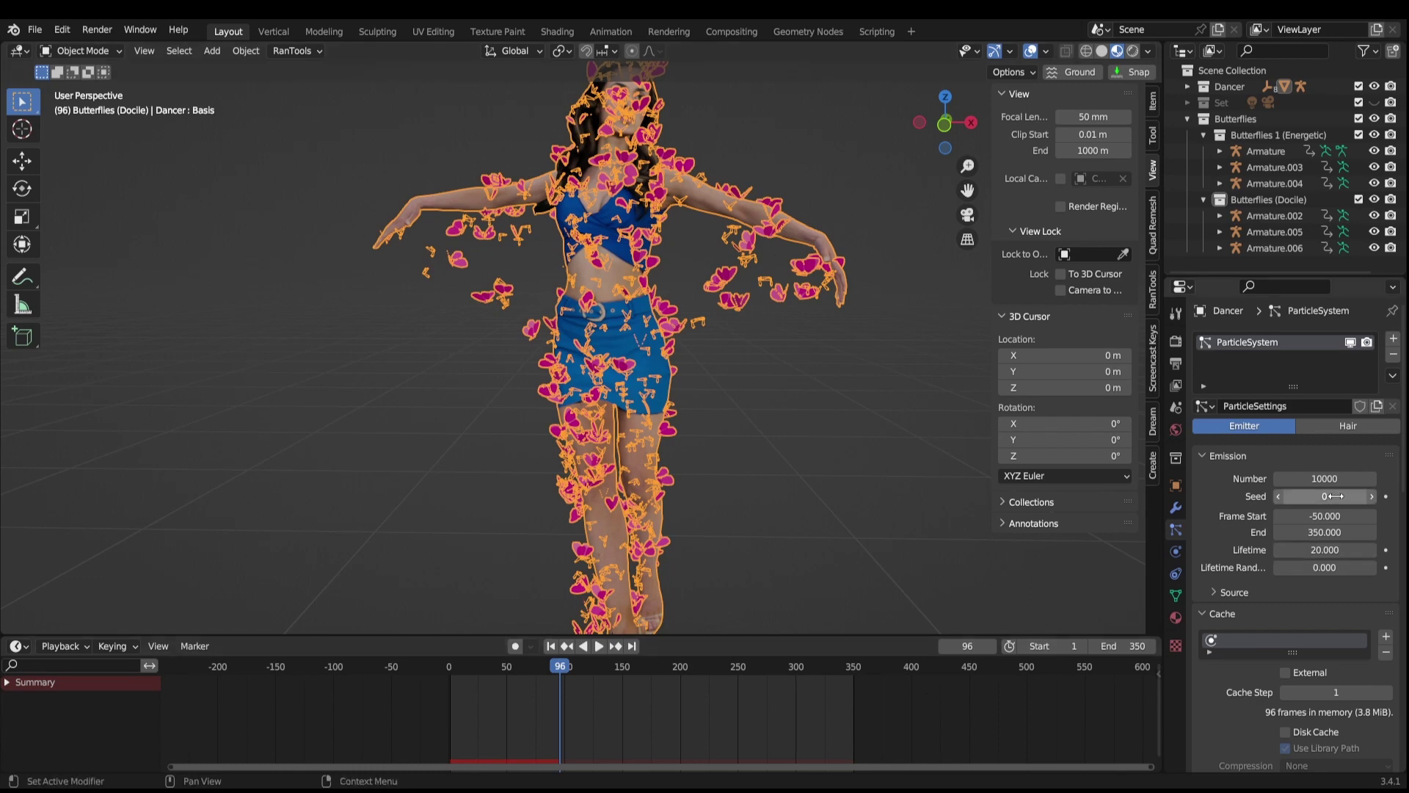
{"action": "left_click", "coordinate": [1314, 481]}
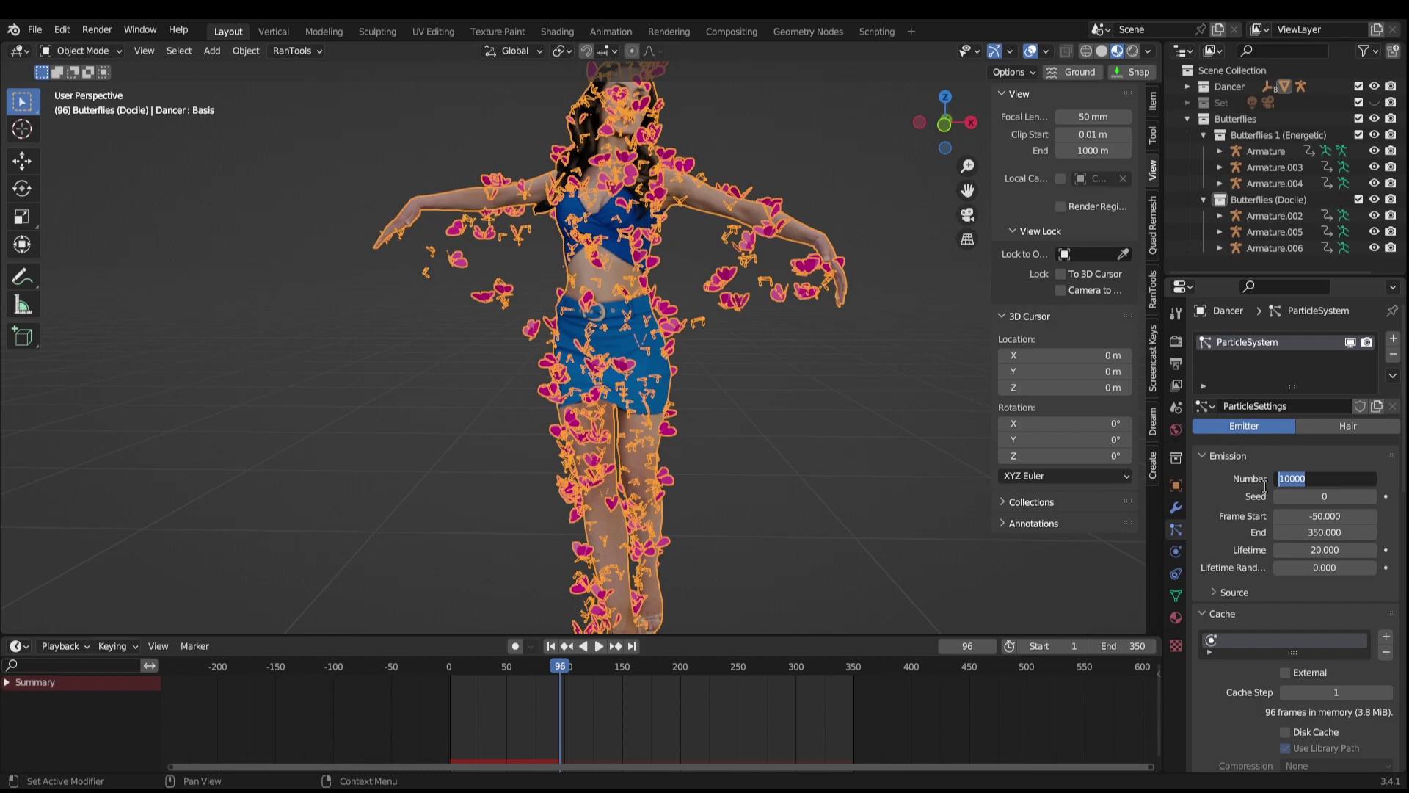
{"action": "type", "text": "30000"}
{"action": "key", "text": "Return"}
{"action": "key", "text": "F12"}
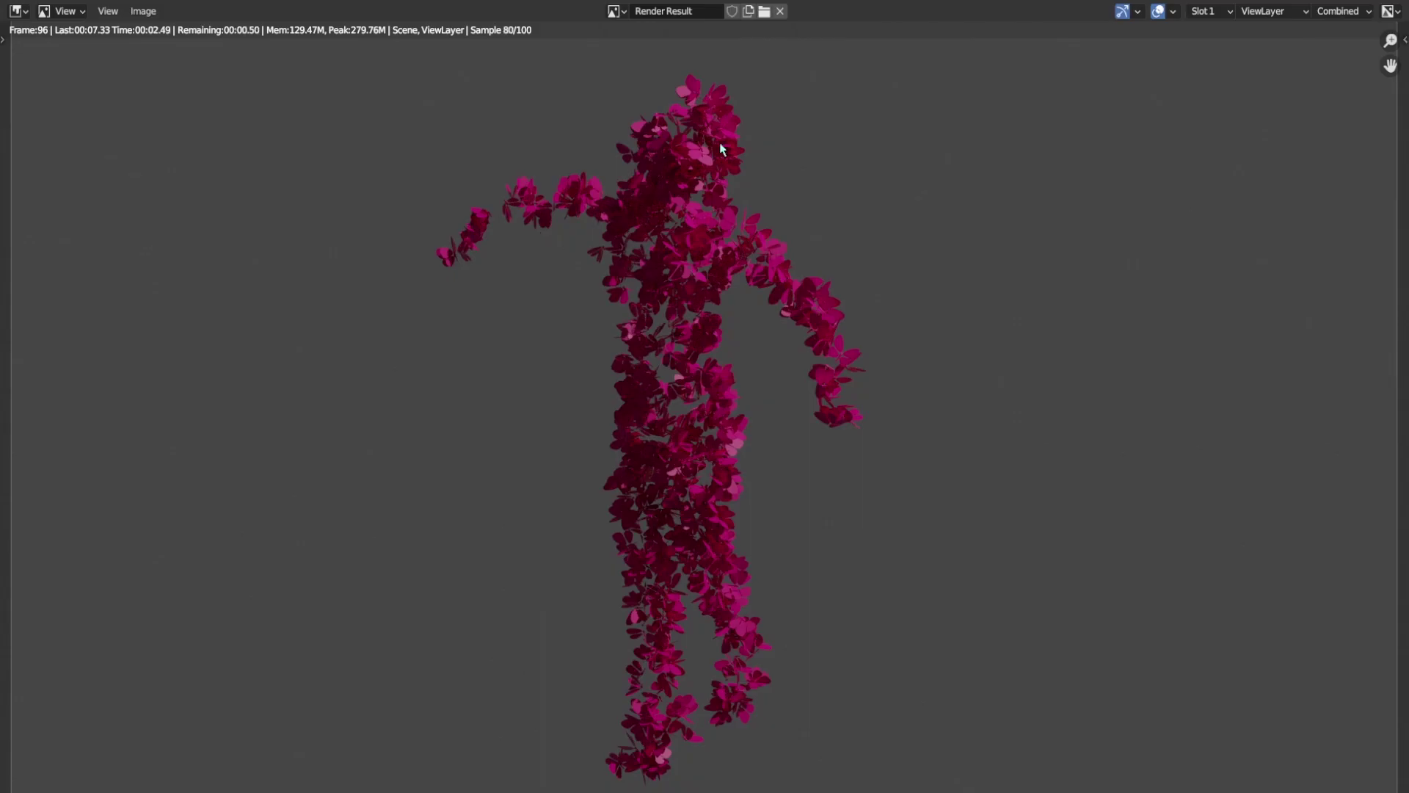
- Set the particle emission Number to 60000 and render another test image
{"action": "scroll", "coordinate": [873, 314], "scroll_direction": "up", "scroll_amount": 1}
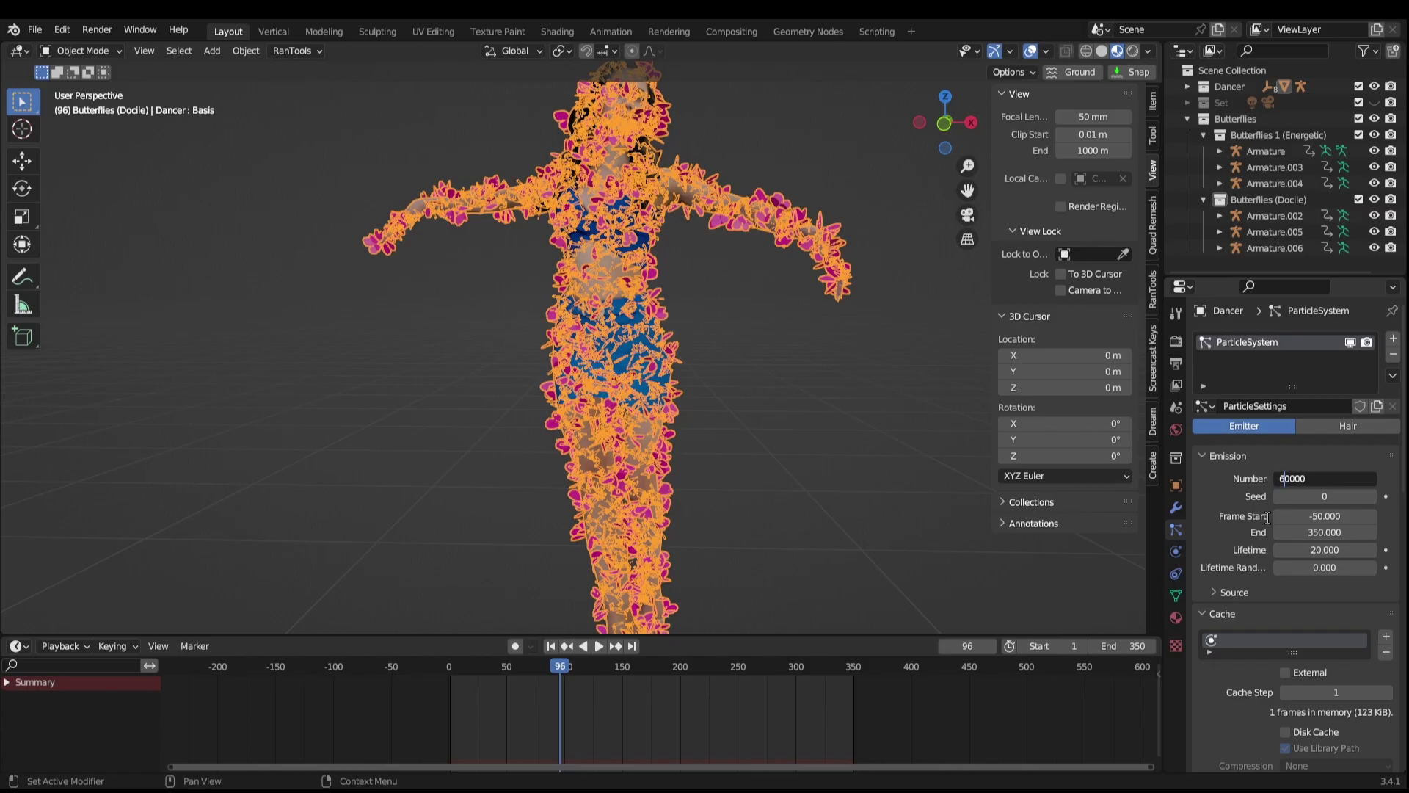
{"action": "key", "text": "Return"}
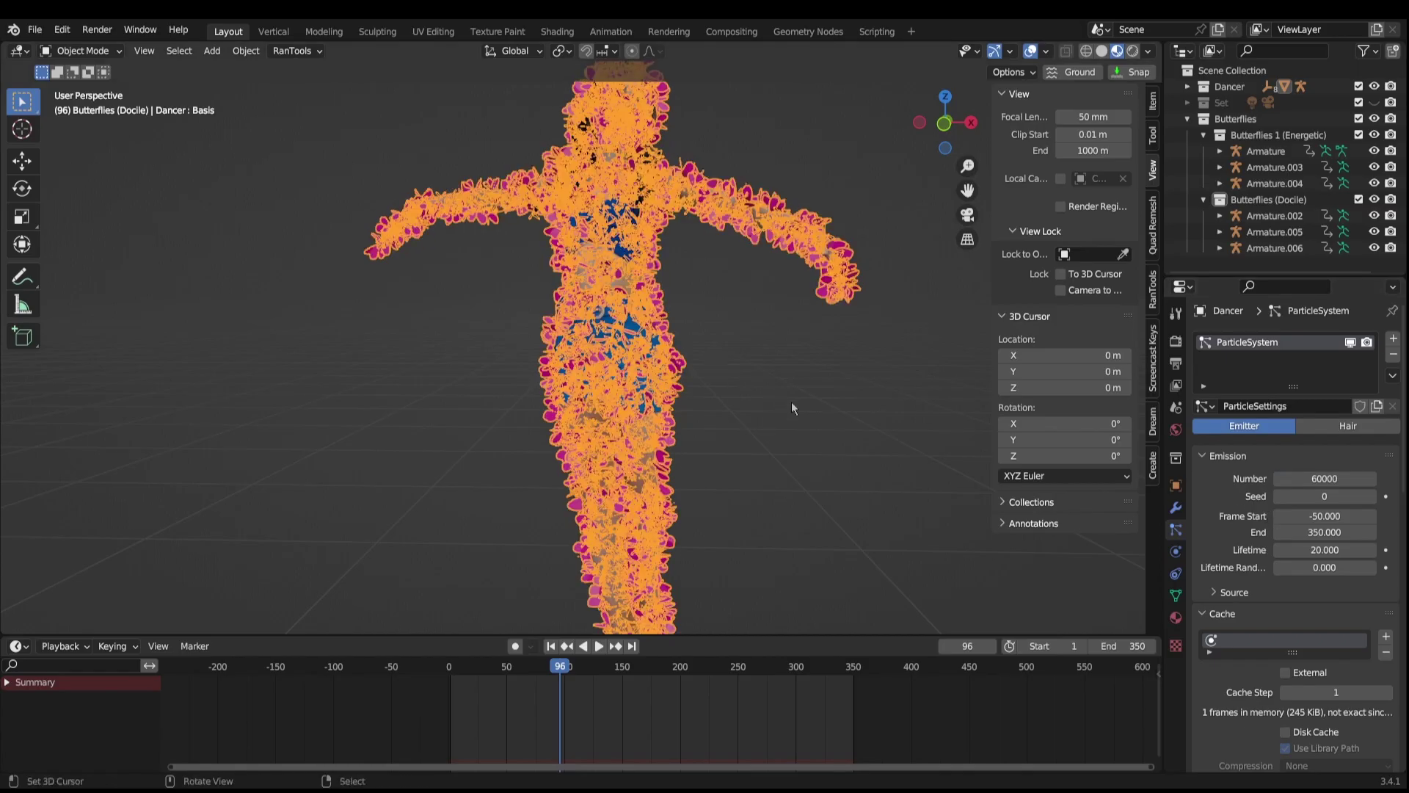
{"action": "key", "text": "F12"}
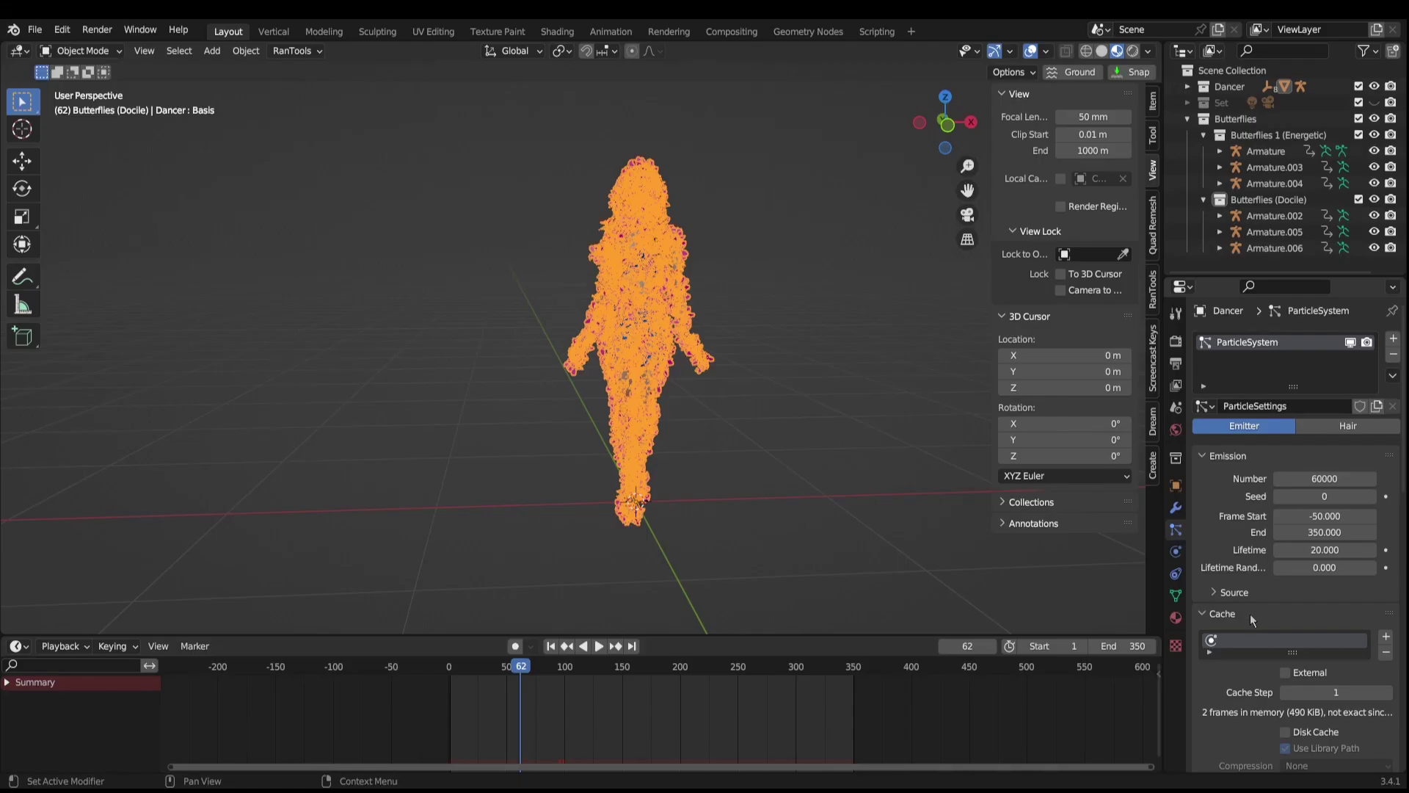
{"action": "scroll", "coordinate": [1249, 613], "scroll_direction": "down", "scroll_amount": 3}
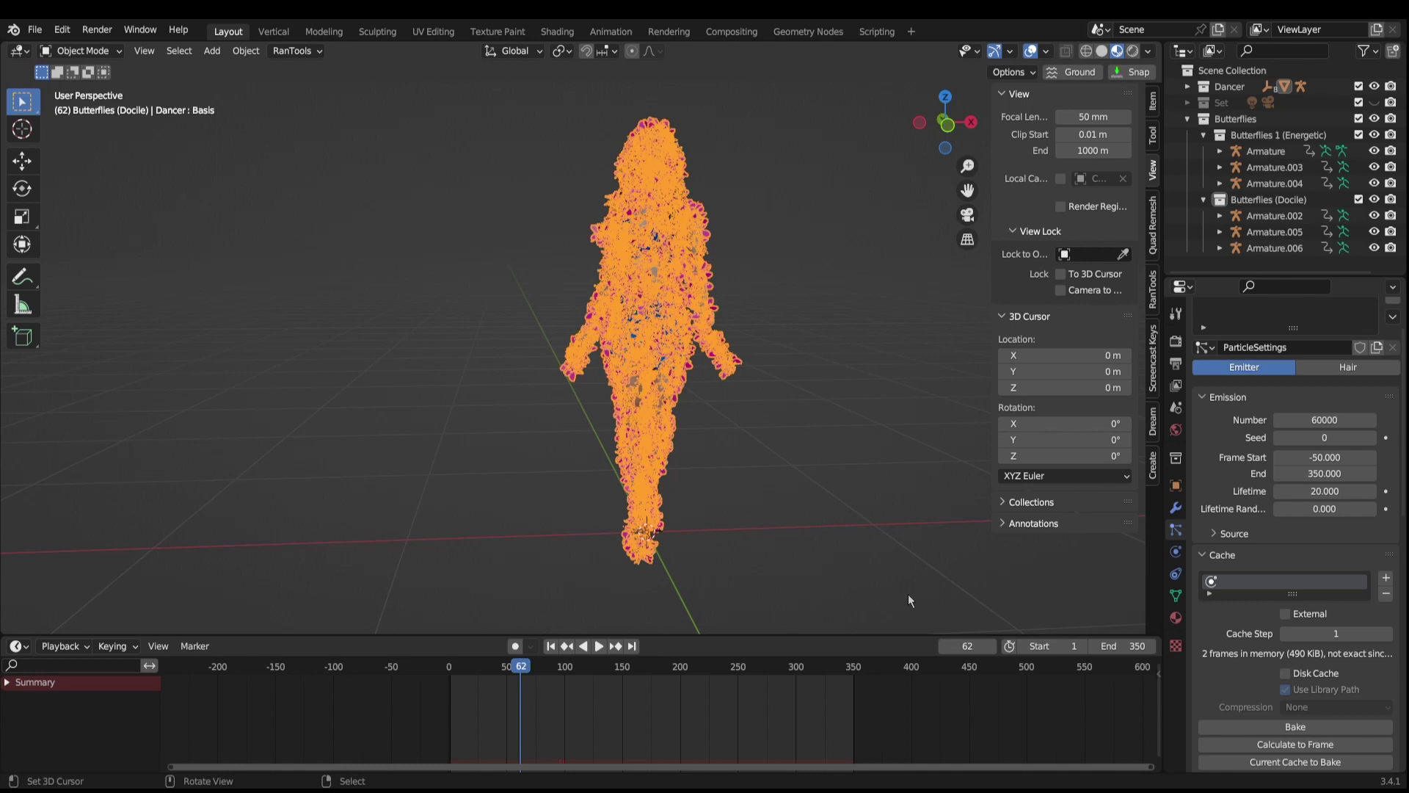
- Enable Disk Cache for the particle system's cache and save the file
{"action": "scroll", "coordinate": [1224, 549], "scroll_direction": "down", "scroll_amount": 1}
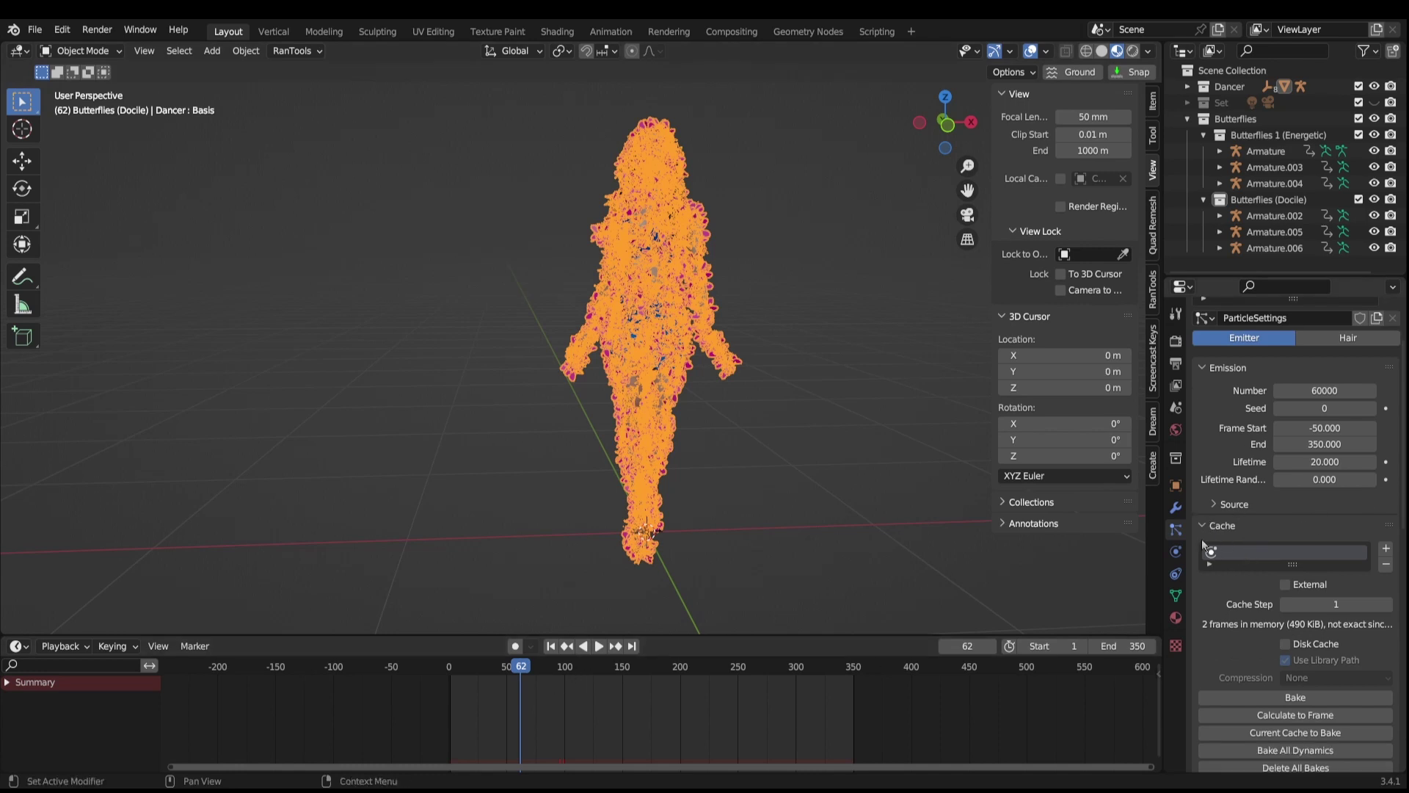
{"action": "scroll", "coordinate": [1228, 601], "scroll_direction": "down", "scroll_amount": 2}
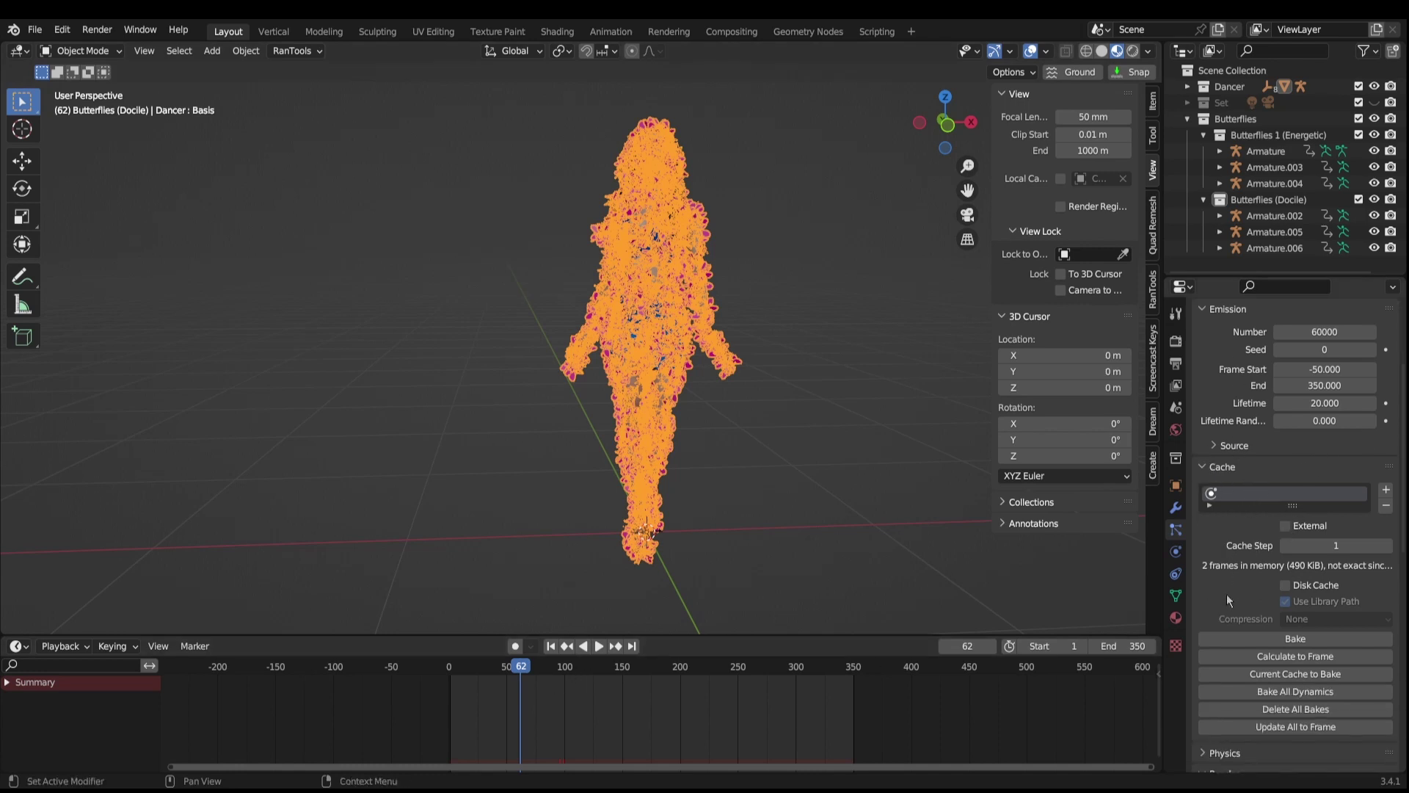
{"action": "left_click", "coordinate": [1288, 586]}
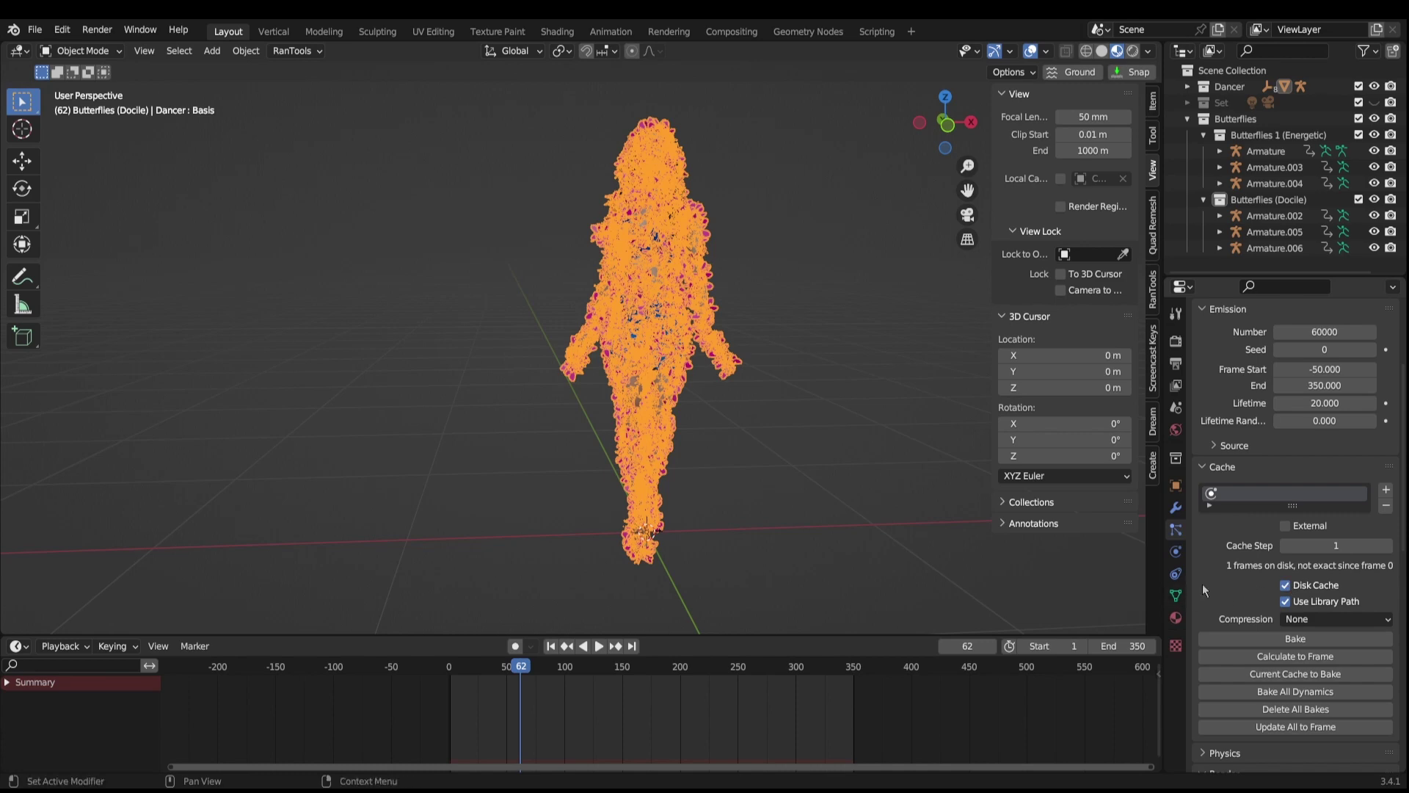
{"action": "scroll", "coordinate": [1230, 594], "scroll_direction": "down", "scroll_amount": 1}
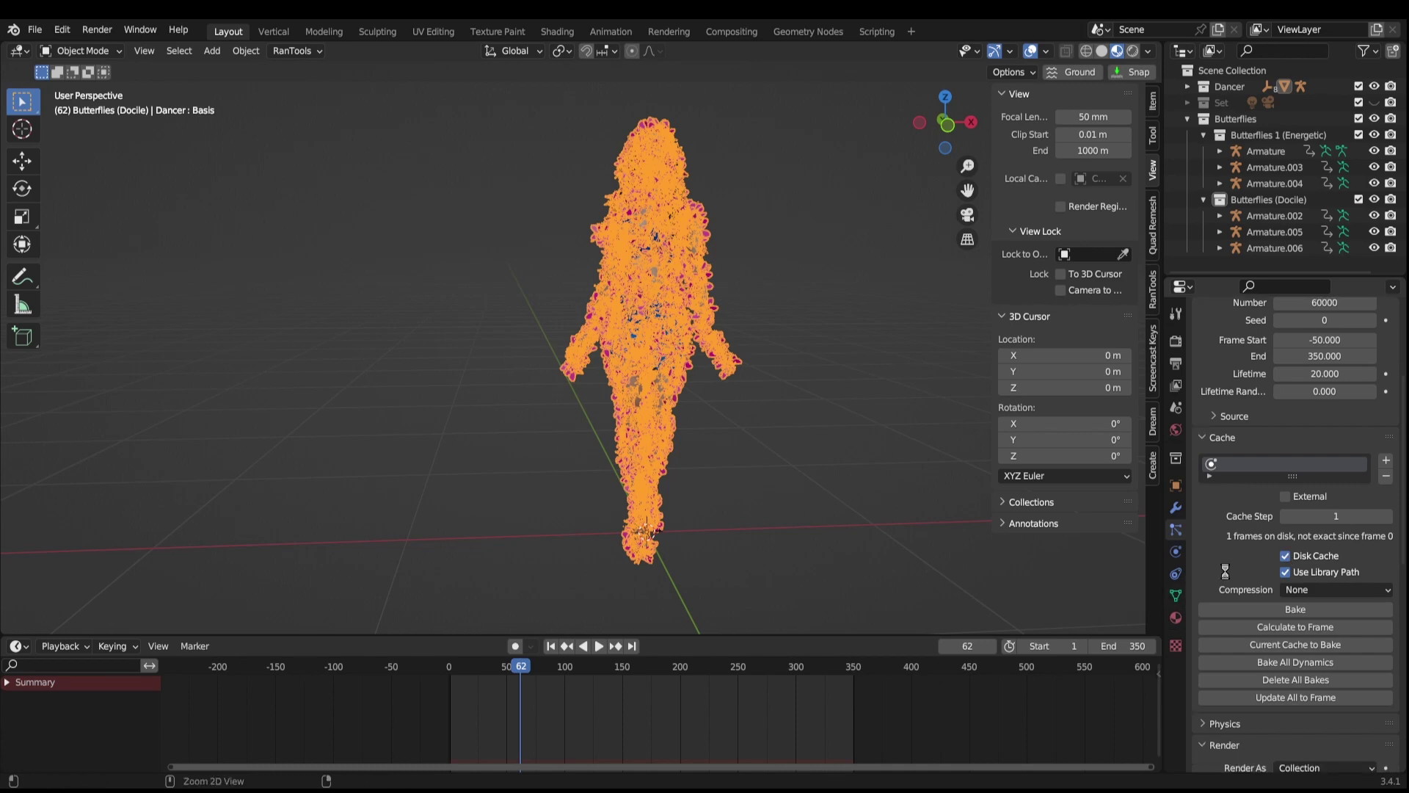
{"action": "key", "text": "ctrl+s"}
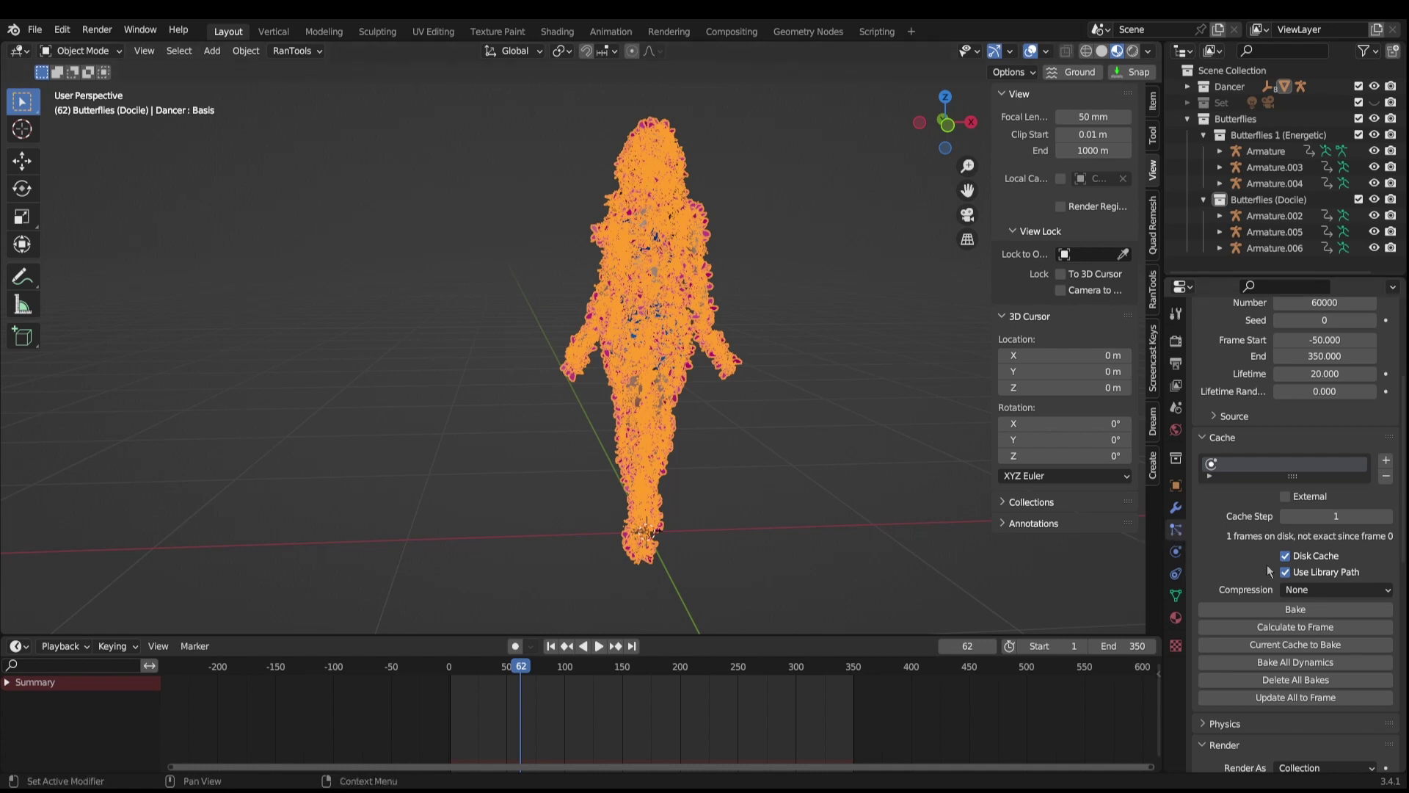
- Bake the particle physics and check the butterflies on the dancer during playback and in a test render
{"action": "left_click", "coordinate": [1305, 611]}
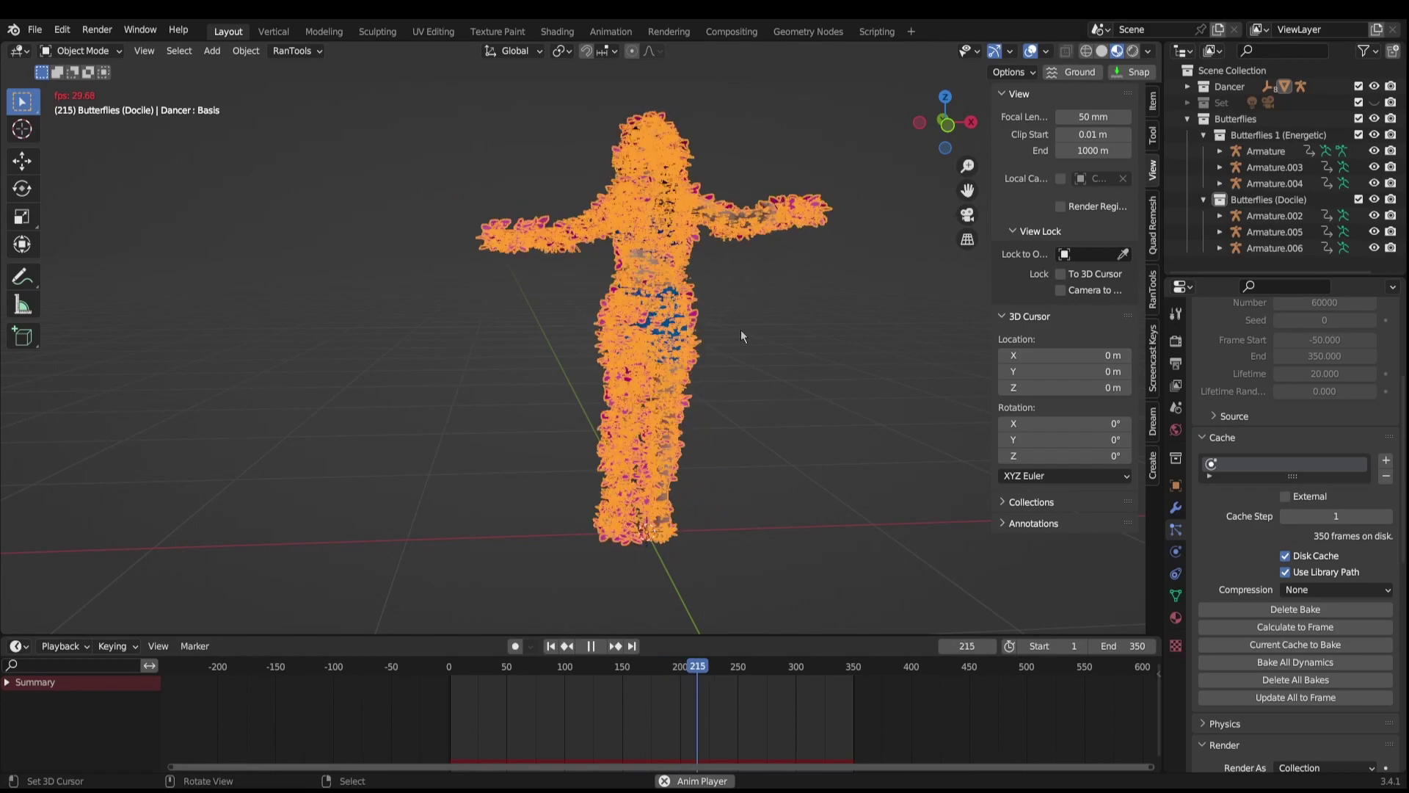
{"action": "middle_click_drag", "start_coordinate": [756, 386], "coordinate": [835, 377]}
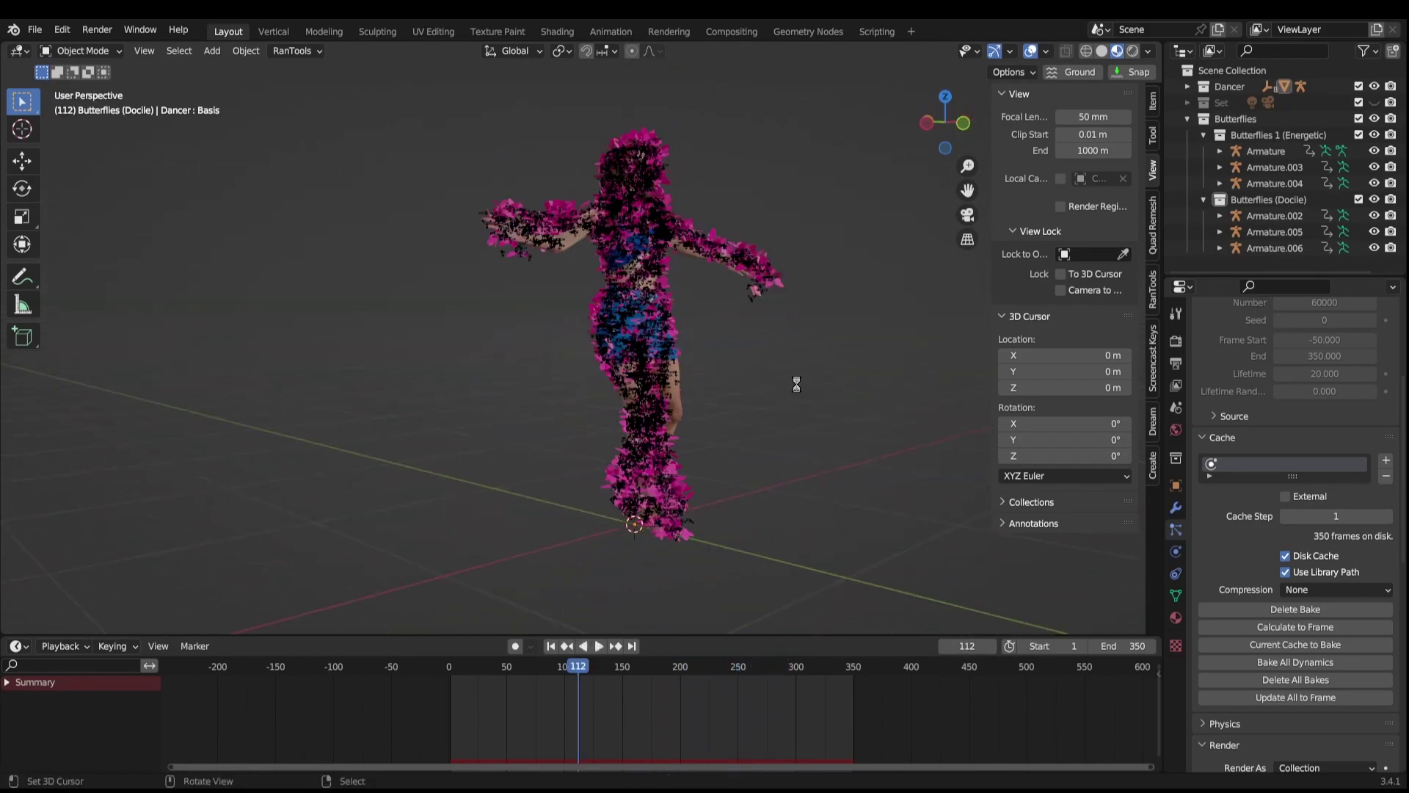
{"action": "key", "text": "F12"}
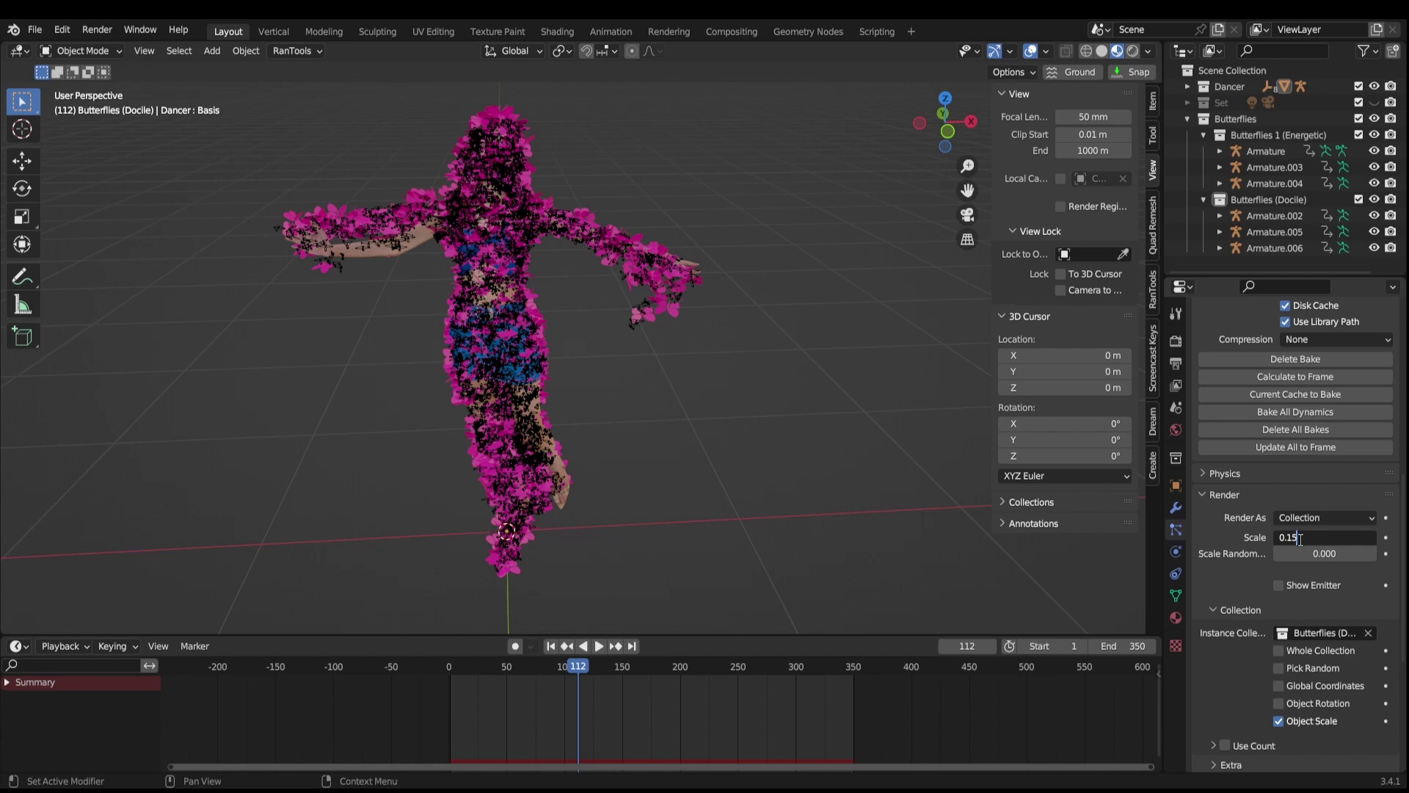
- Set the particle render Scale to 0.15 and render frame 102 as a test image
{"action": "key", "text": "Return"}
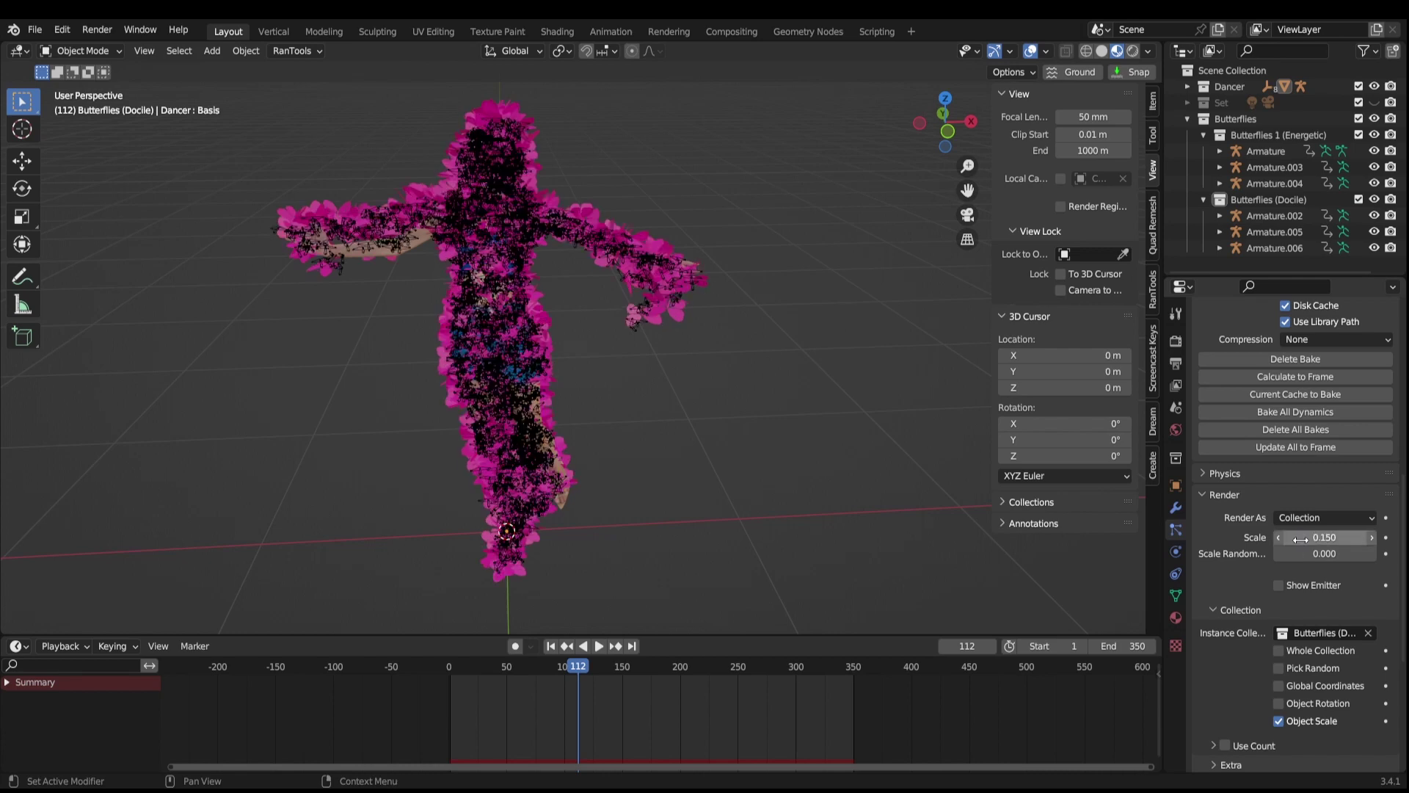
{"action": "scroll", "coordinate": [659, 452], "scroll_direction": "up", "scroll_amount": 6}
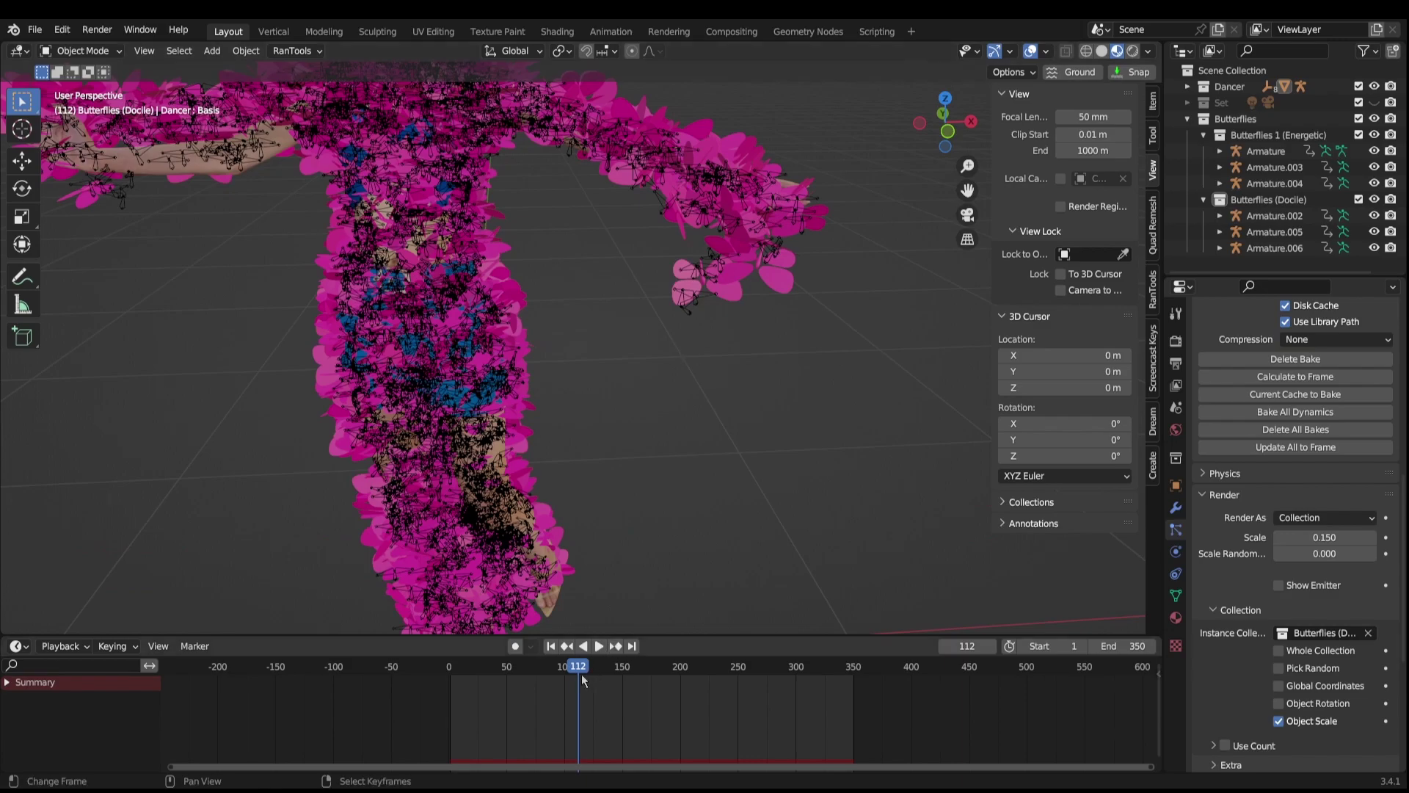
{"action": "left_click", "coordinate": [511, 674]}
{"action": "key", "text": "space"}
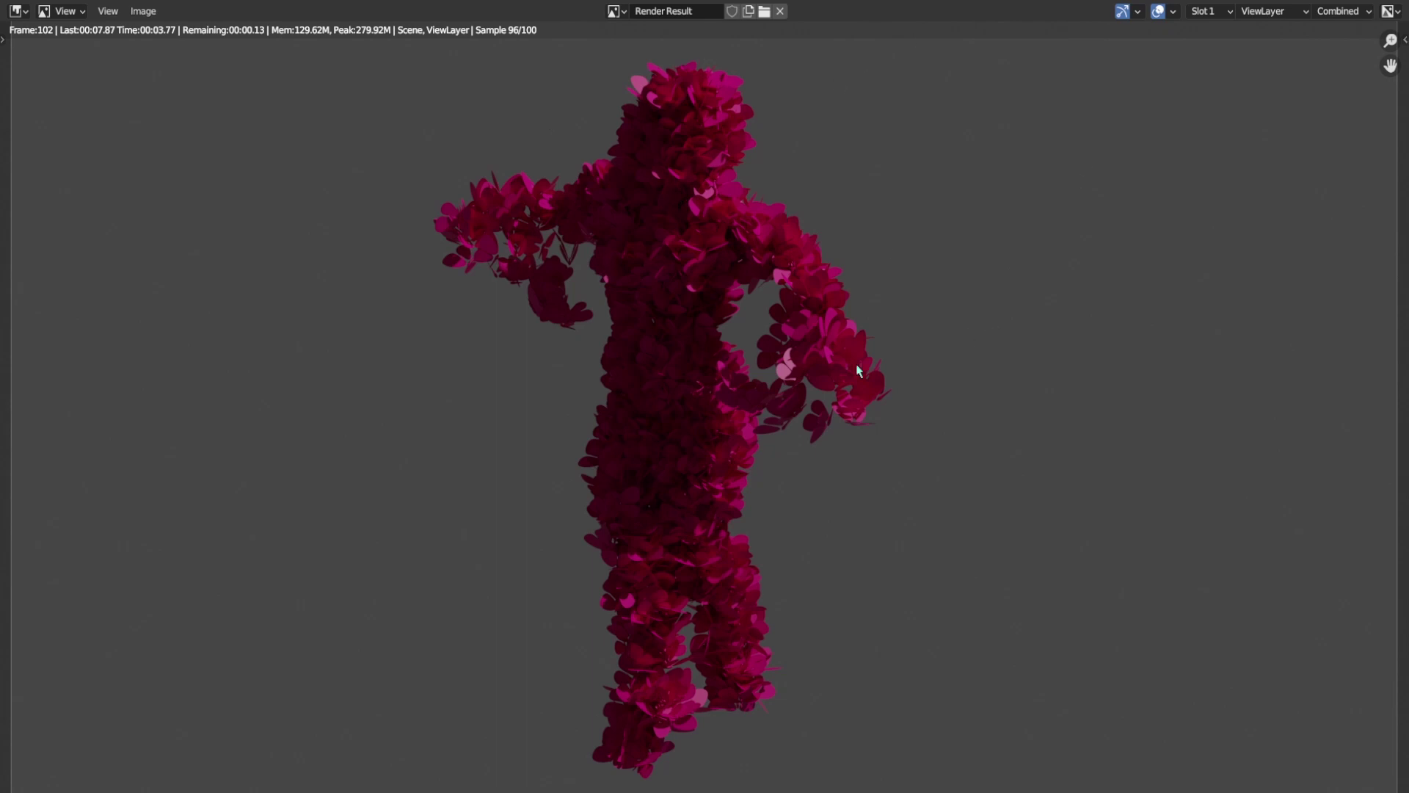
{"action": "key", "text": "Escape"}
- Select one of the source butterfly meshes and bring up its Butterfly material in the Shading workspace
{"action": "scroll", "coordinate": [544, 459], "scroll_direction": "up", "scroll_amount": 6}
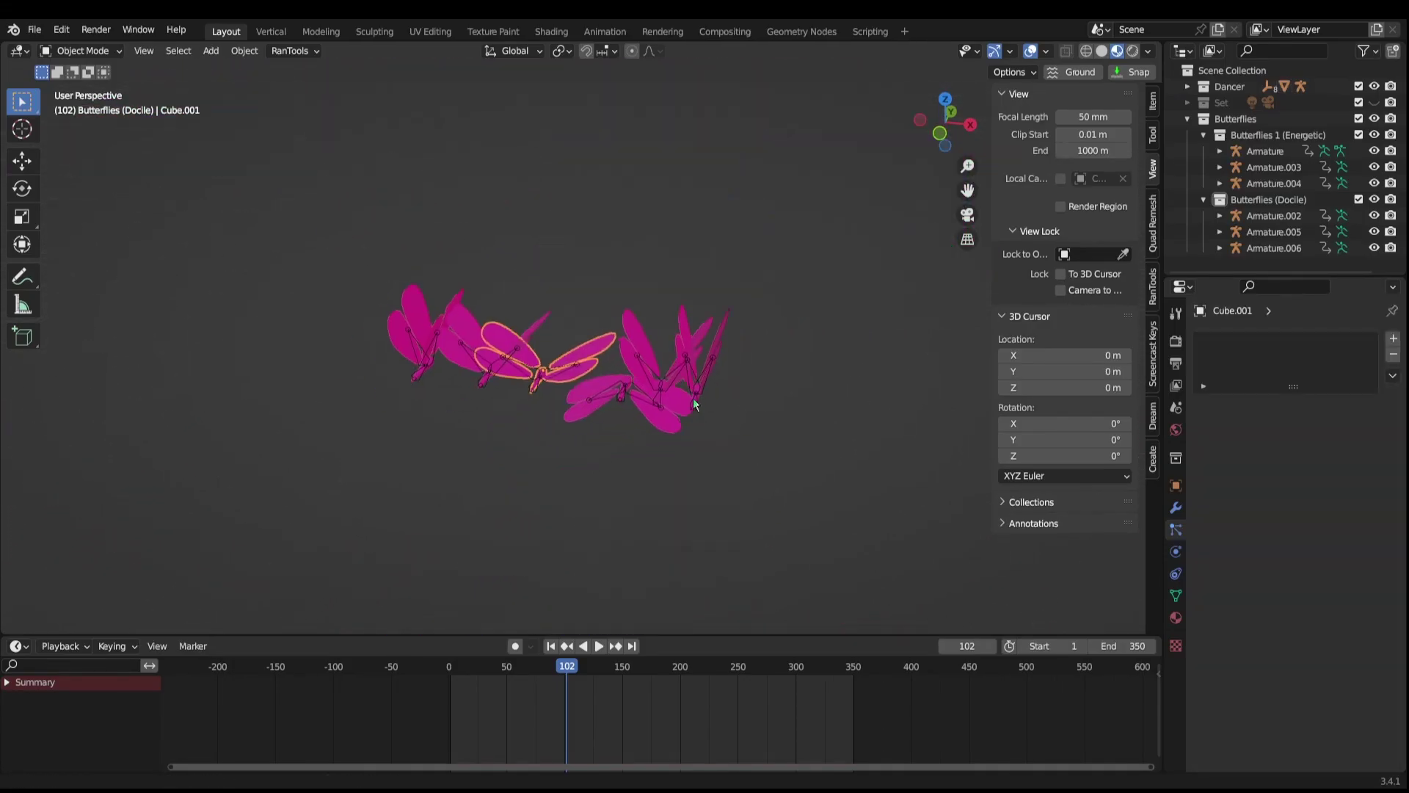
{"action": "middle_click_drag", "start_coordinate": [760, 408], "coordinate": [664, 312]}
{"action": "key", "text": "KP_Decimal"}
{"action": "scroll", "coordinate": [690, 356], "scroll_direction": "down", "scroll_amount": 2}
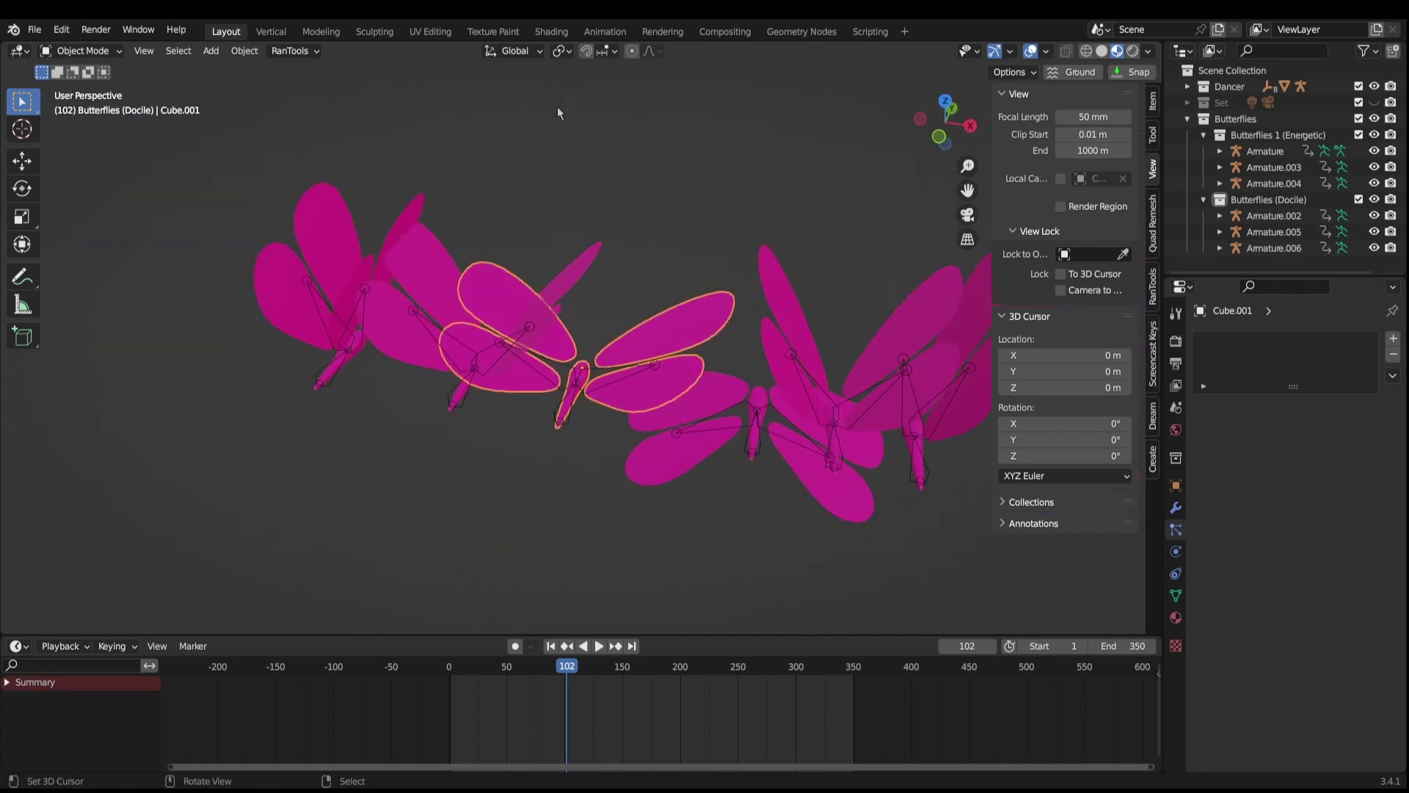
{"action": "left_click", "coordinate": [552, 32]}
{"action": "left_click", "coordinate": [539, 243]}
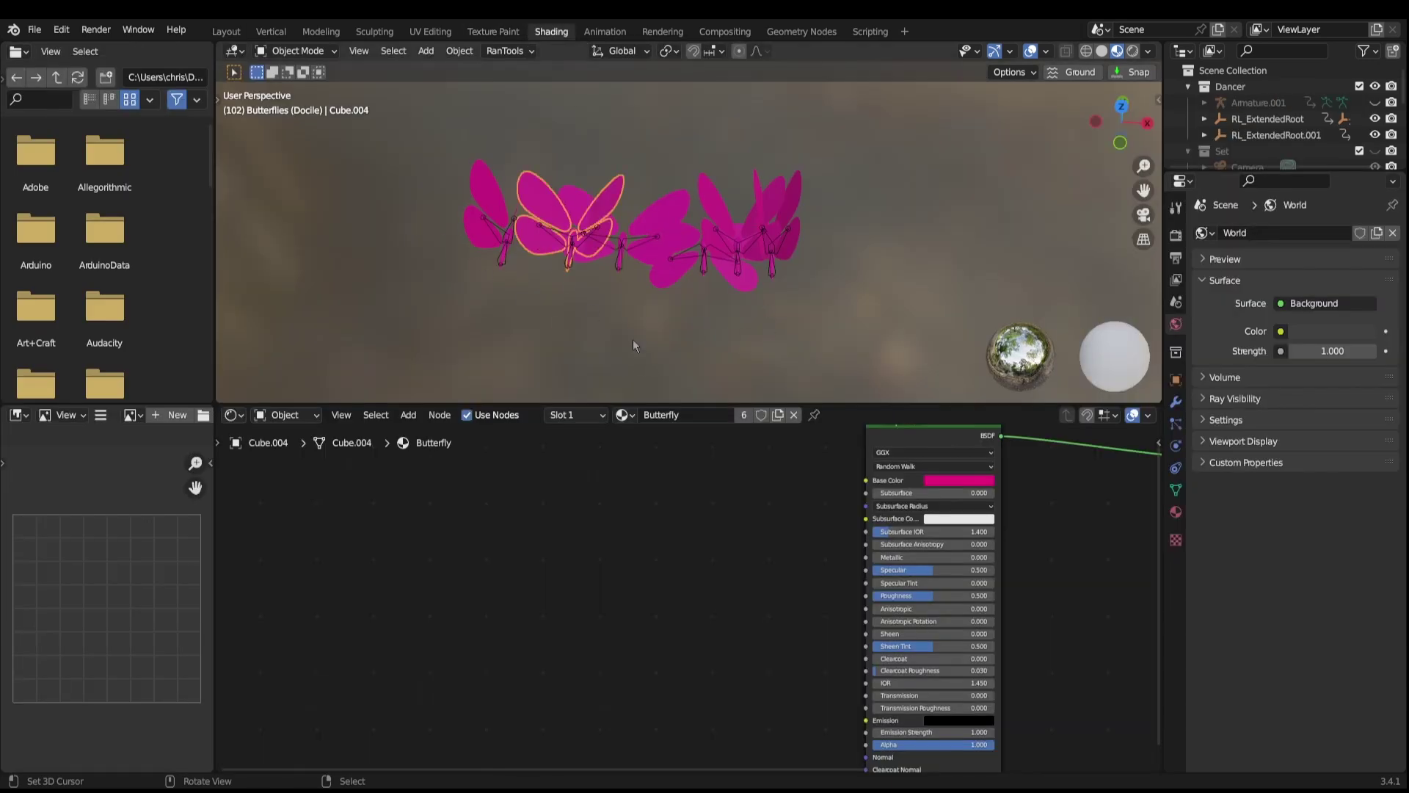
- Add an Image Texture with Mapping and Texture Coordinate nodes to the Principled BSDF's Base Color in the Butterfly material
{"action": "left_click", "coordinate": [909, 452]}
{"action": "left_click", "coordinate": [913, 446]}
{"action": "middle_click_drag", "start_coordinate": [748, 491], "coordinate": [721, 552]}
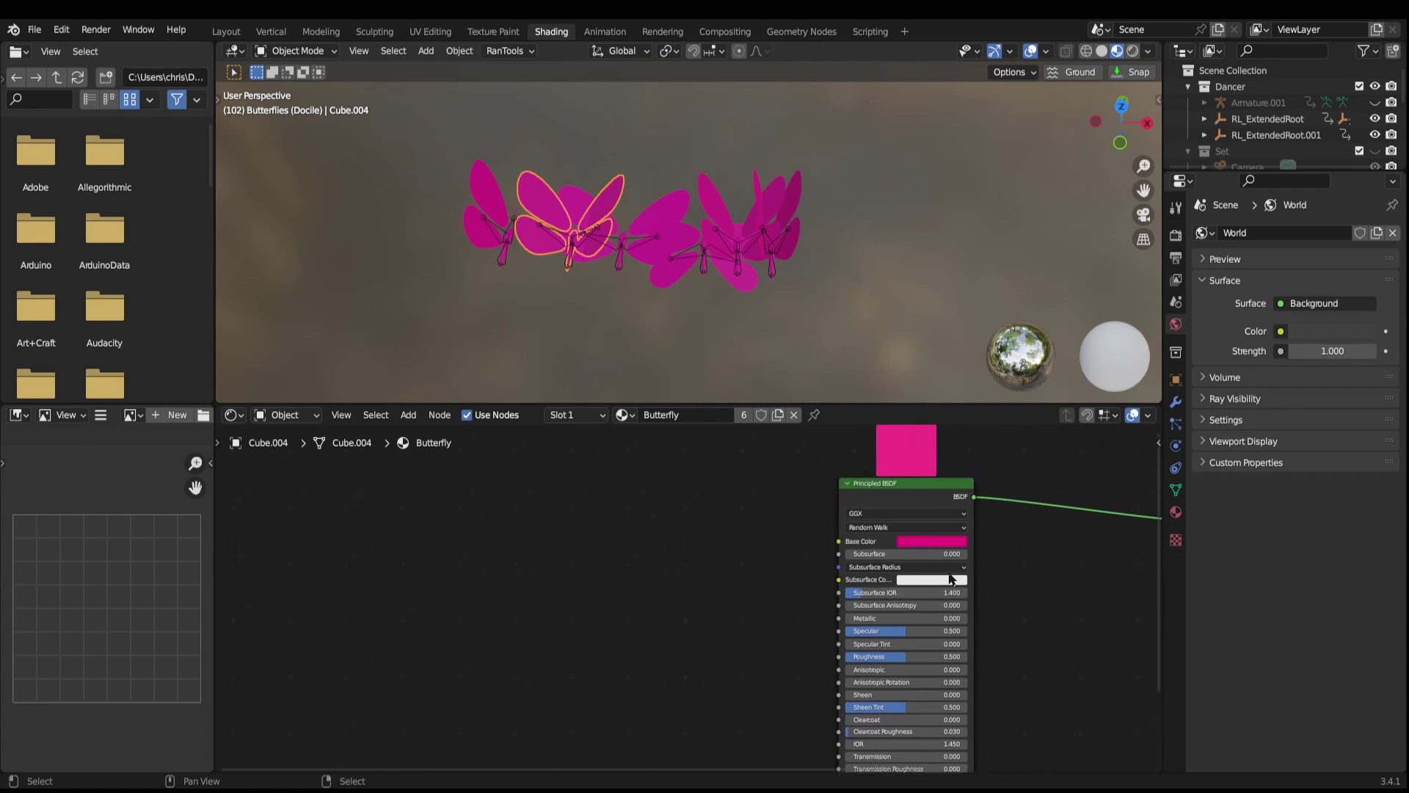
{"action": "left_click", "coordinate": [875, 495]}
{"action": "key", "text": "ctrl+t"}
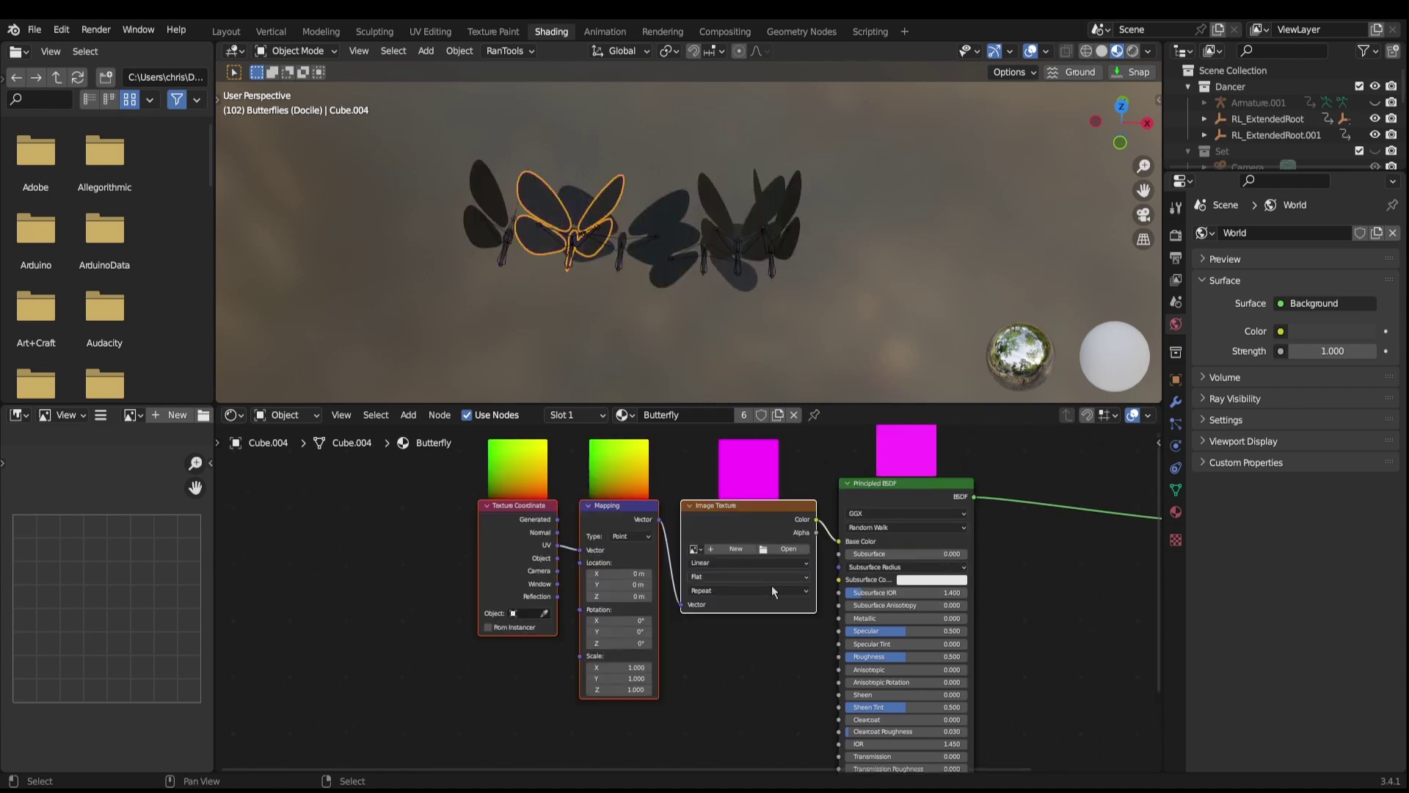
- Load Butterfly Texture.png into the Image Texture node and move the three texture nodes lower in the node graph
{"action": "middle_click_drag", "start_coordinate": [794, 664], "coordinate": [800, 664], "text": "shift"}
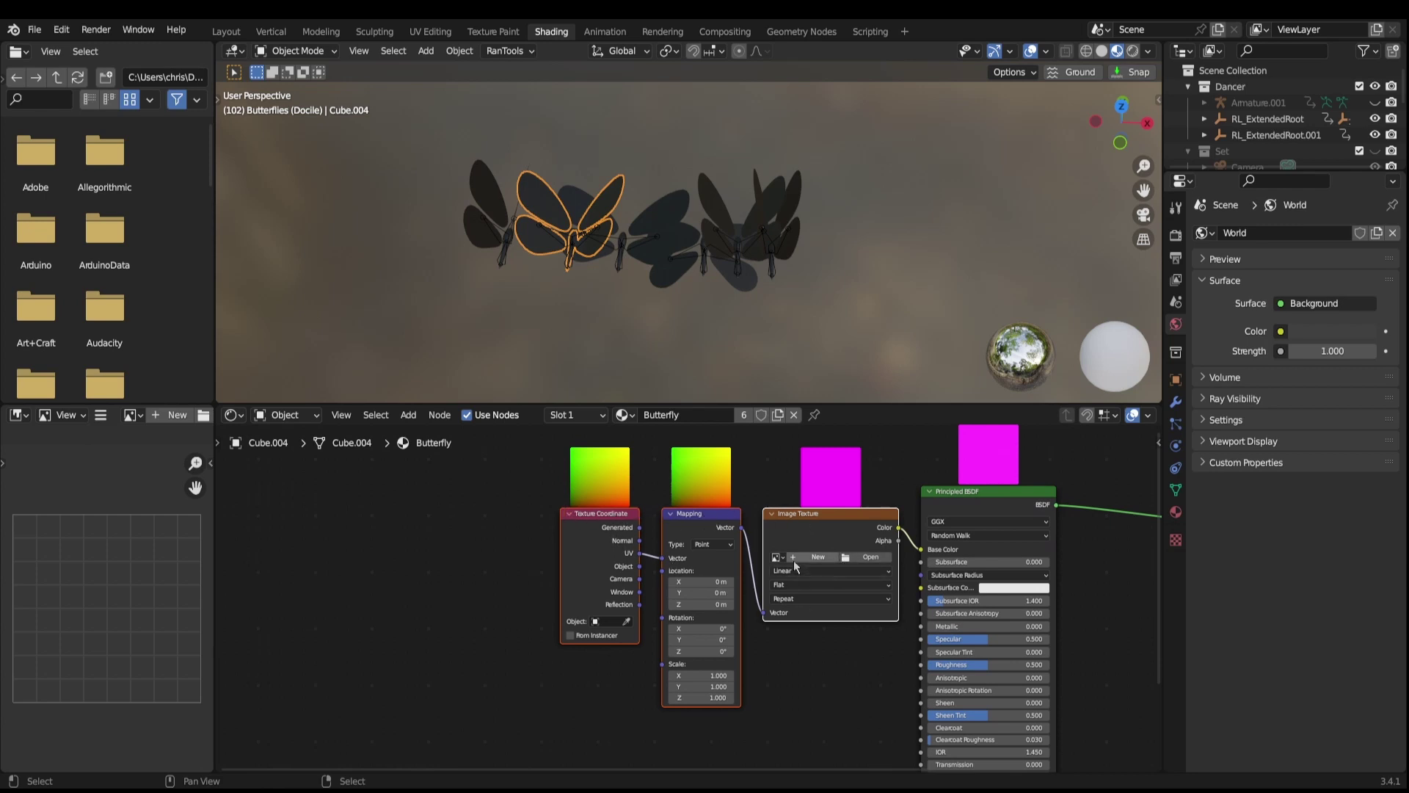
{"action": "left_click", "coordinate": [851, 561]}
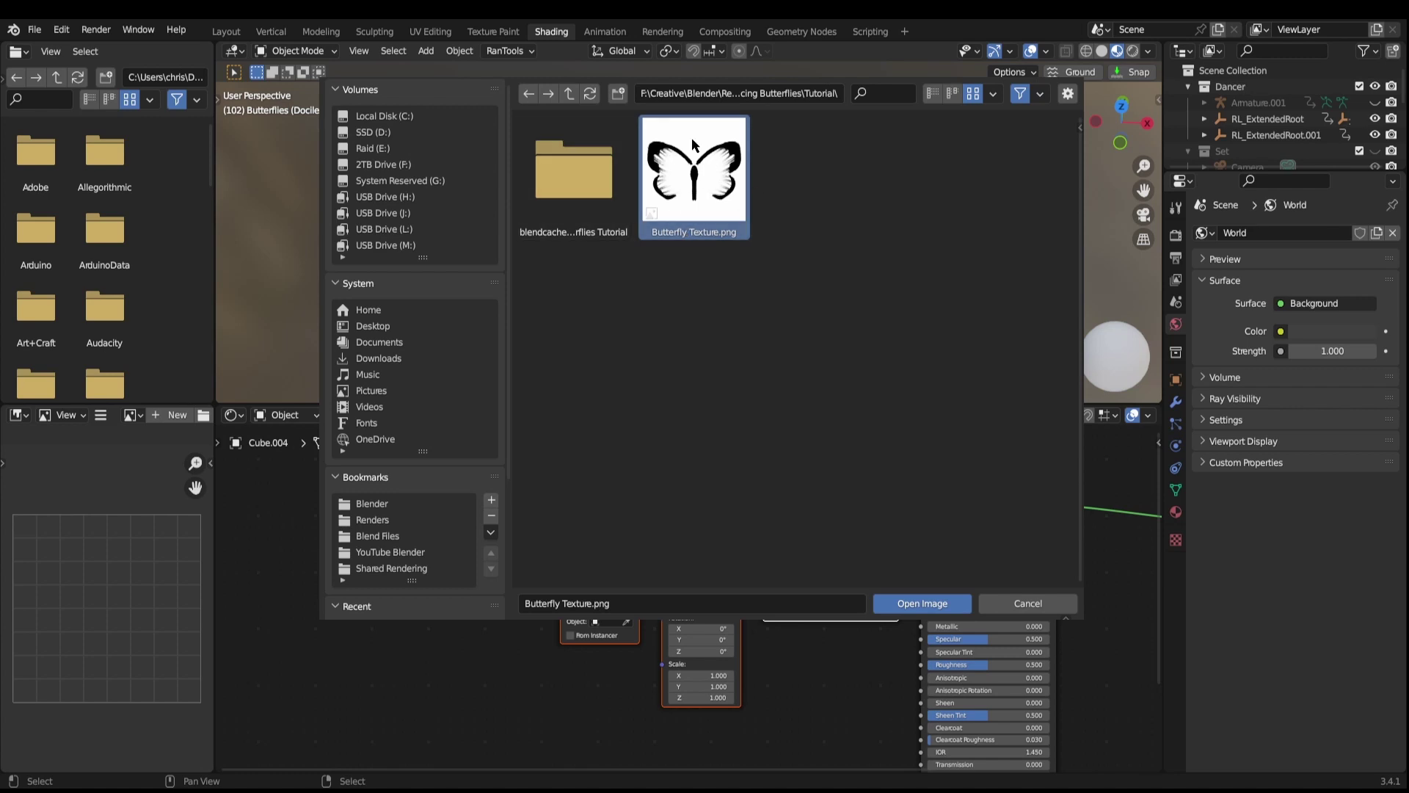
{"action": "double_click", "coordinate": [710, 195]}
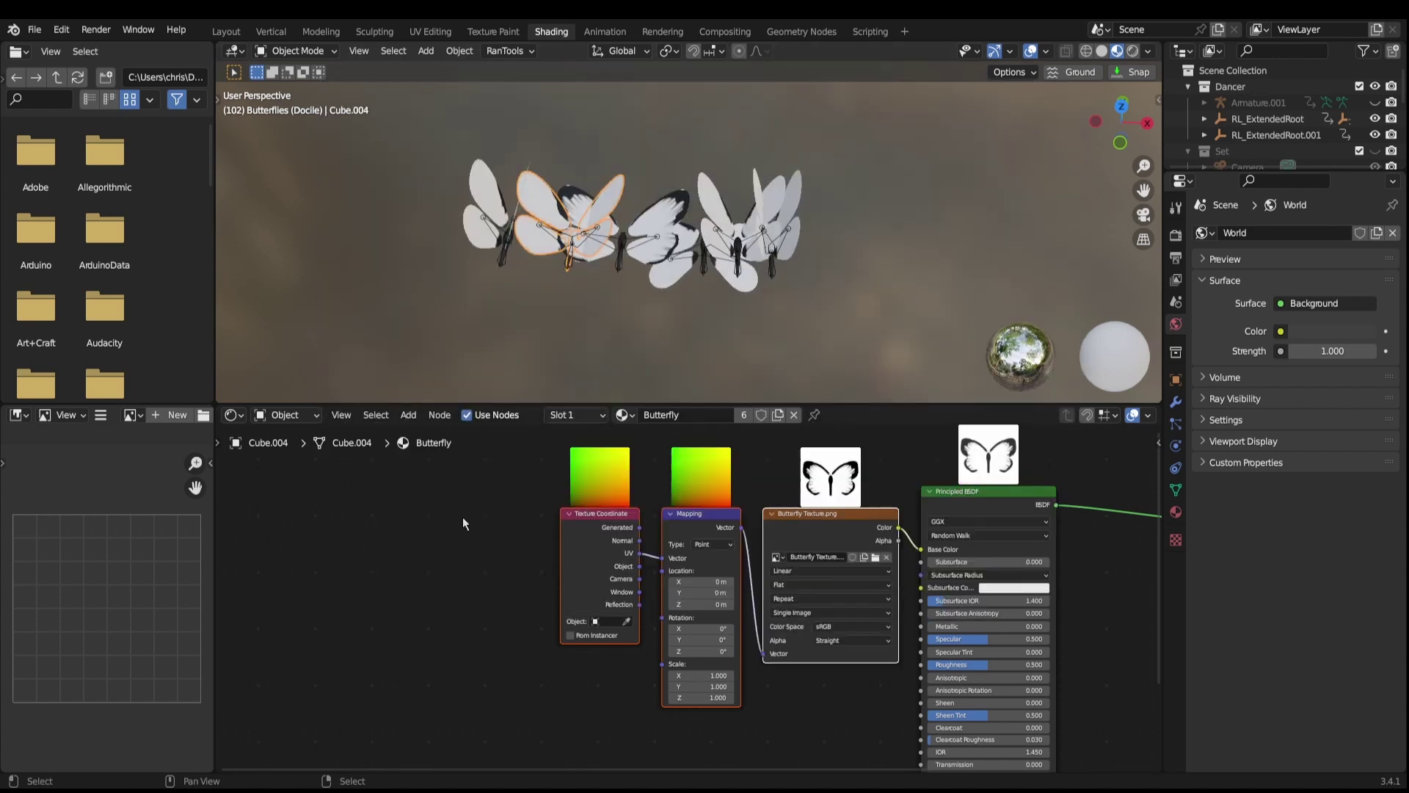
{"action": "left_click_drag", "start_coordinate": [463, 505], "coordinate": [803, 672]}
{"action": "left_click_drag", "start_coordinate": [811, 521], "coordinate": [783, 608]}
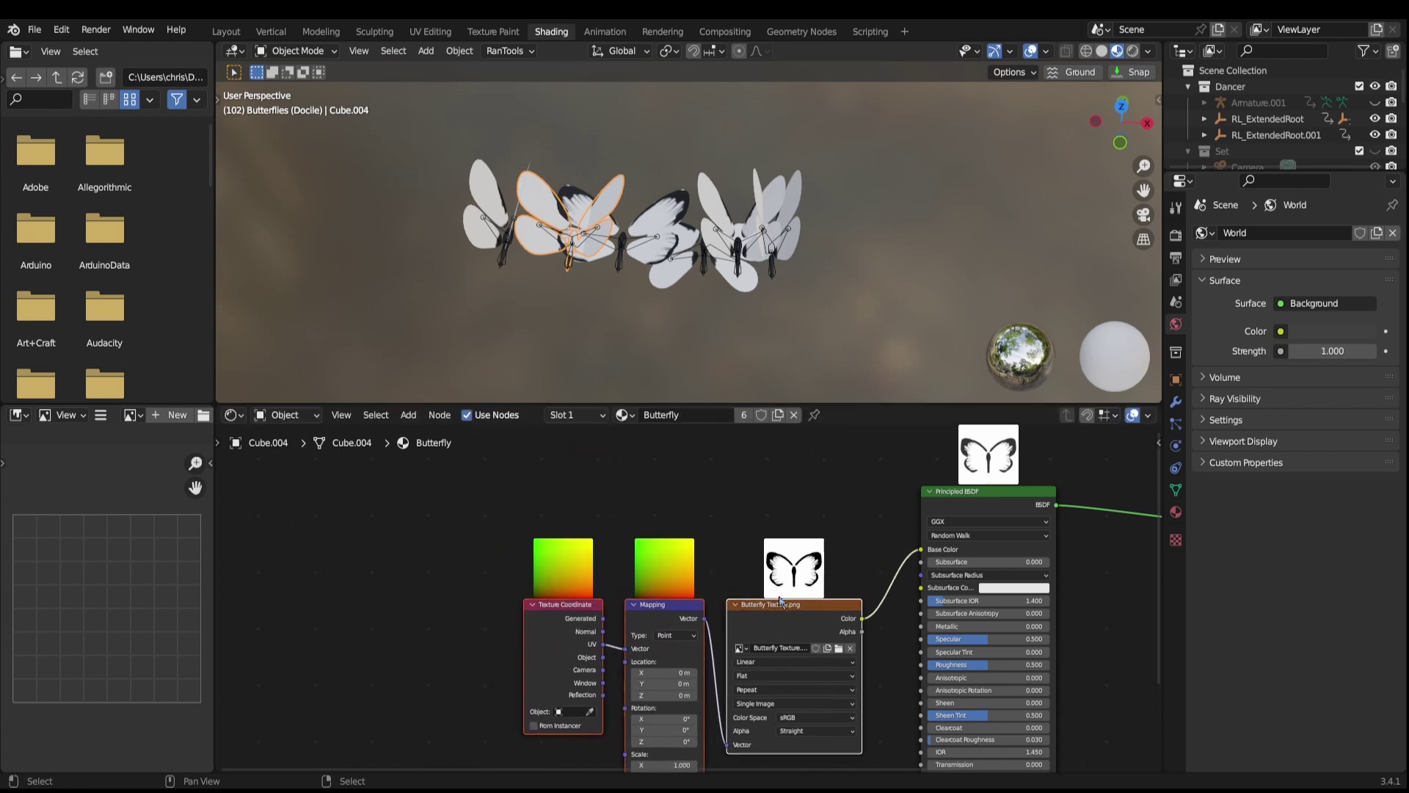
{"action": "middle_click_drag", "start_coordinate": [731, 501], "coordinate": [704, 503]}
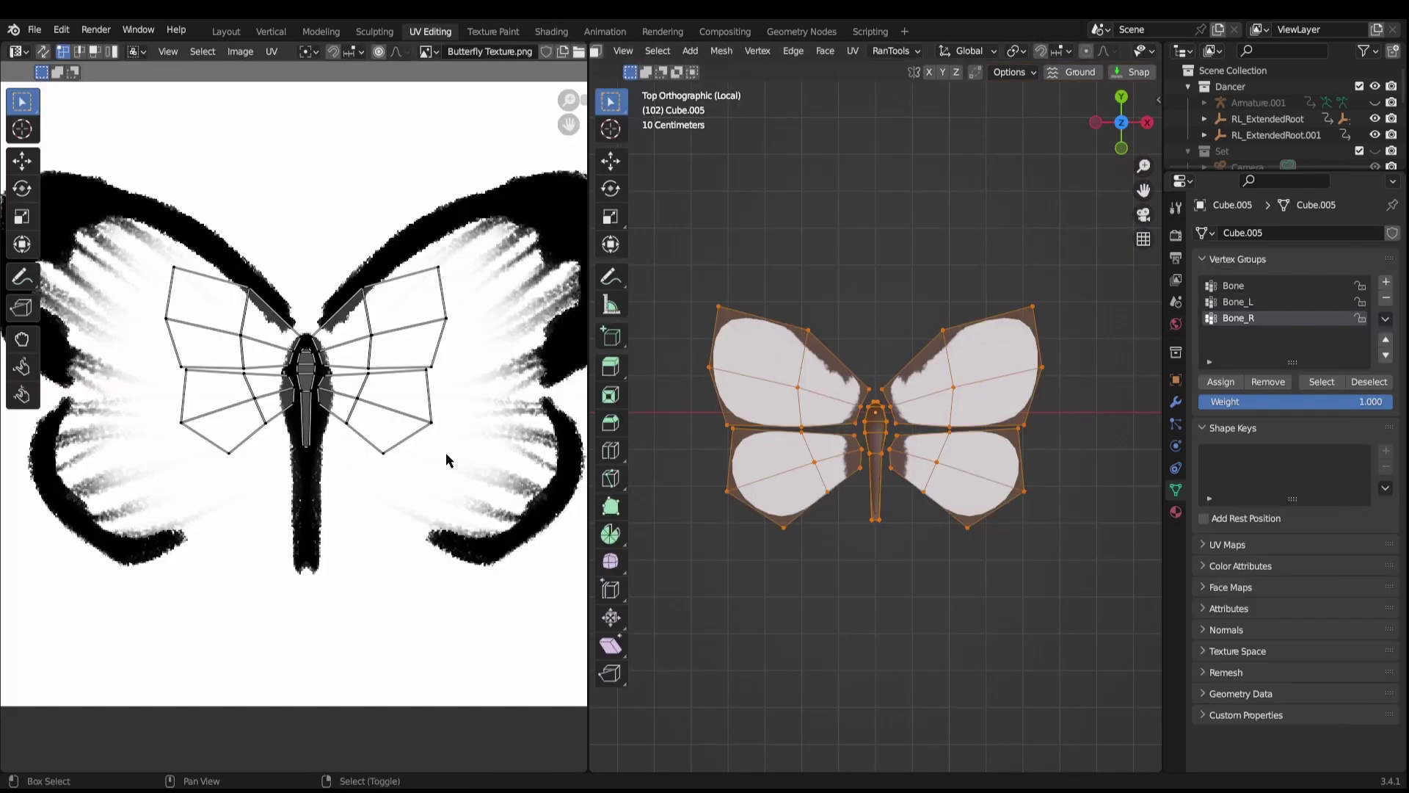
- Scale the butterfly's entire UV layout up by about 1.9 so that it fits the wings in Butterfly Texture.png
{"action": "mouse_move", "coordinate": [446, 452]}
{"action": "middle_mouse_down", "text": "ctrl"}
{"action": "mouse_move", "coordinate": [478, 484]}
{"action": "mouse_move", "coordinate": [478, 528]}
{"action": "middle_mouse_up", "text": "ctrl"}
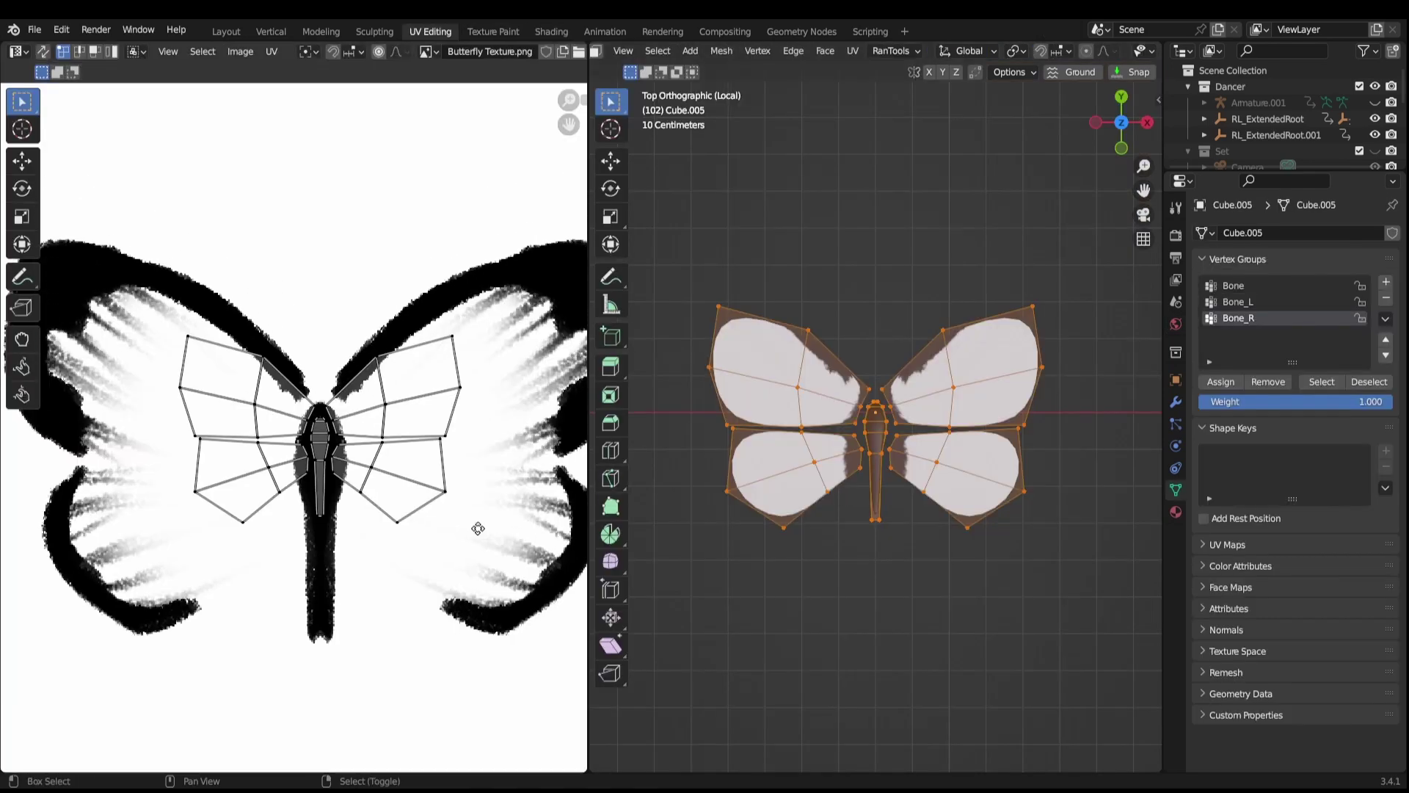
{"action": "key", "text": "a"}
{"action": "key", "text": "s"}
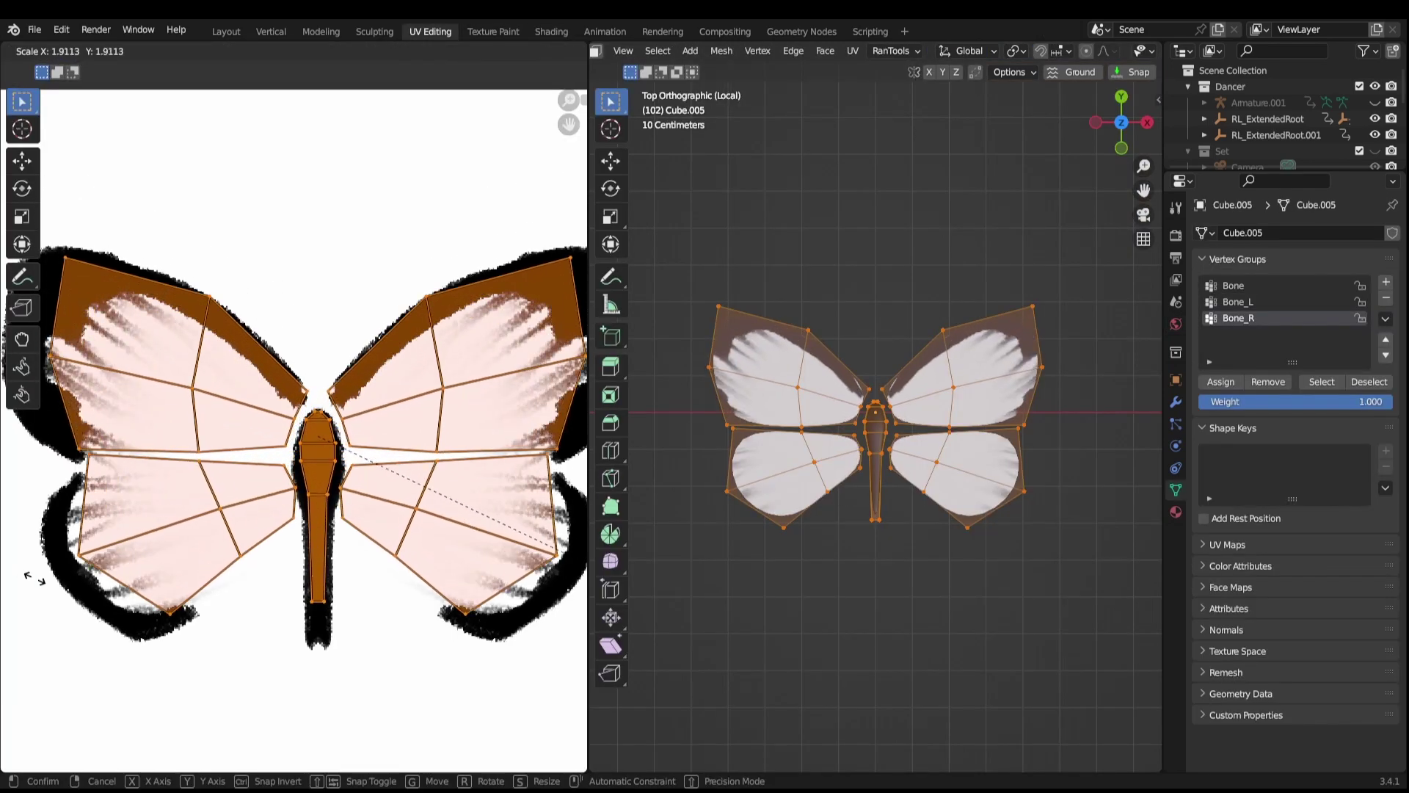
{"action": "left_click", "coordinate": [51, 592]}
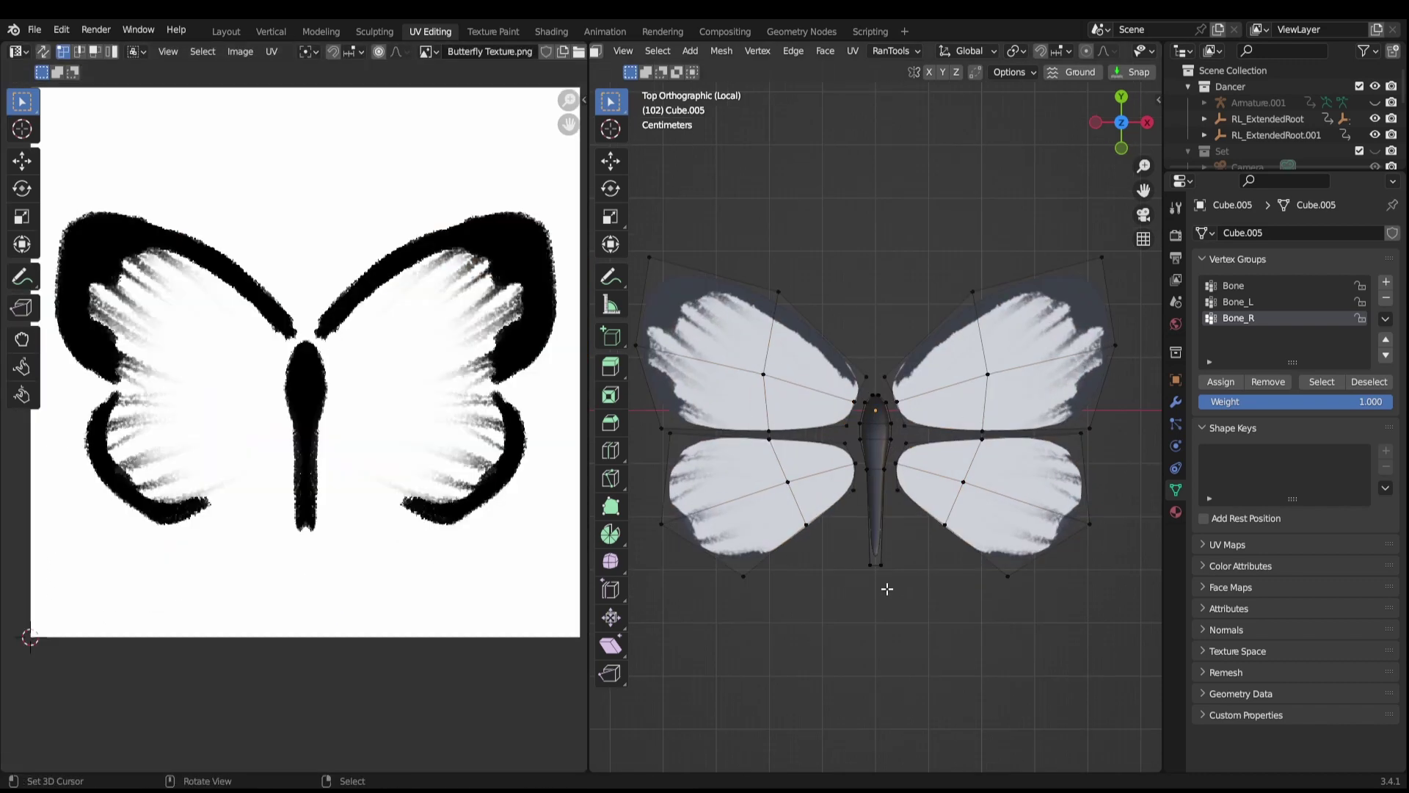
- Move the two outer UV vertices of the lower right wing to follow the black wing edge in the texture
{"action": "scroll", "coordinate": [885, 589], "scroll_direction": "up", "scroll_amount": 1}
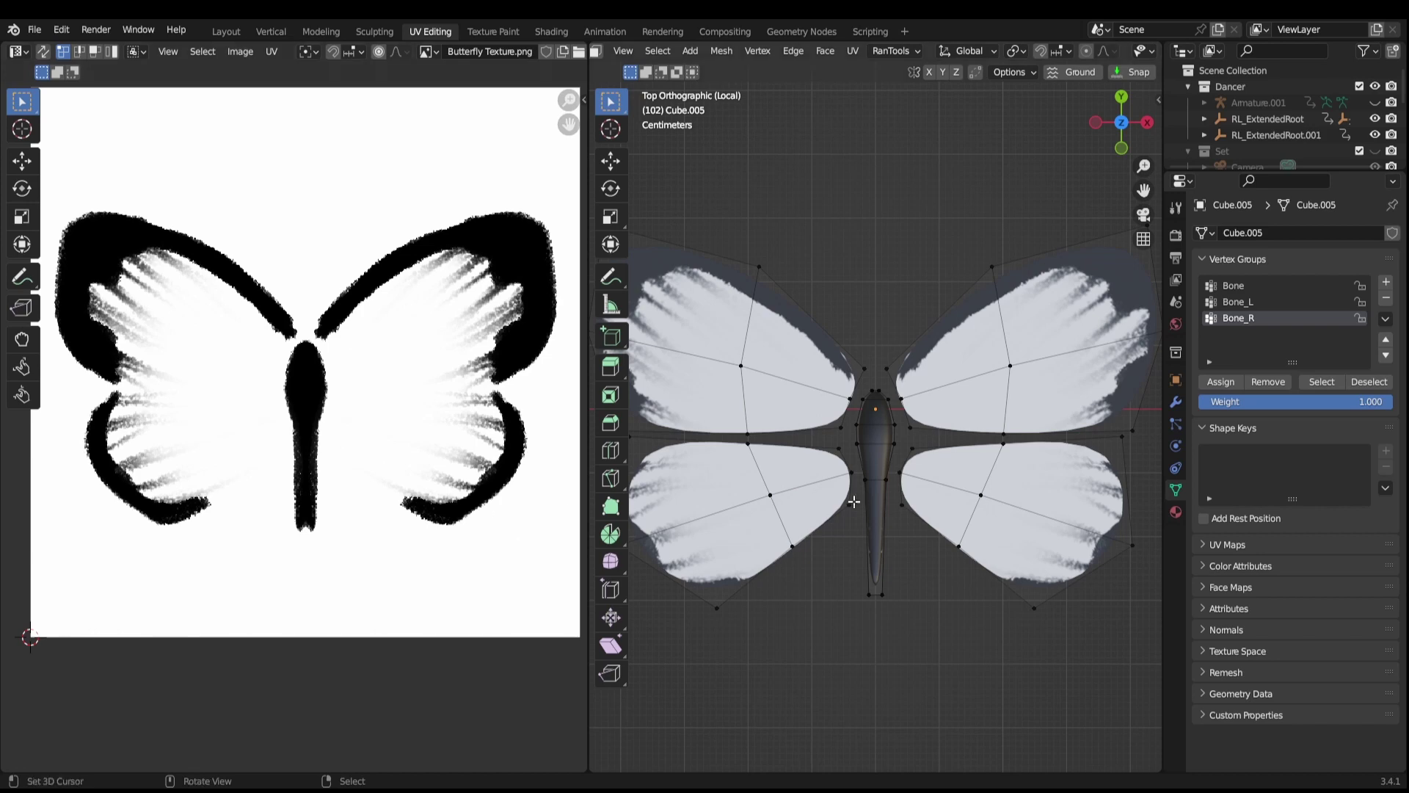
{"action": "key", "text": "a"}
{"action": "left_click", "coordinate": [433, 519]}
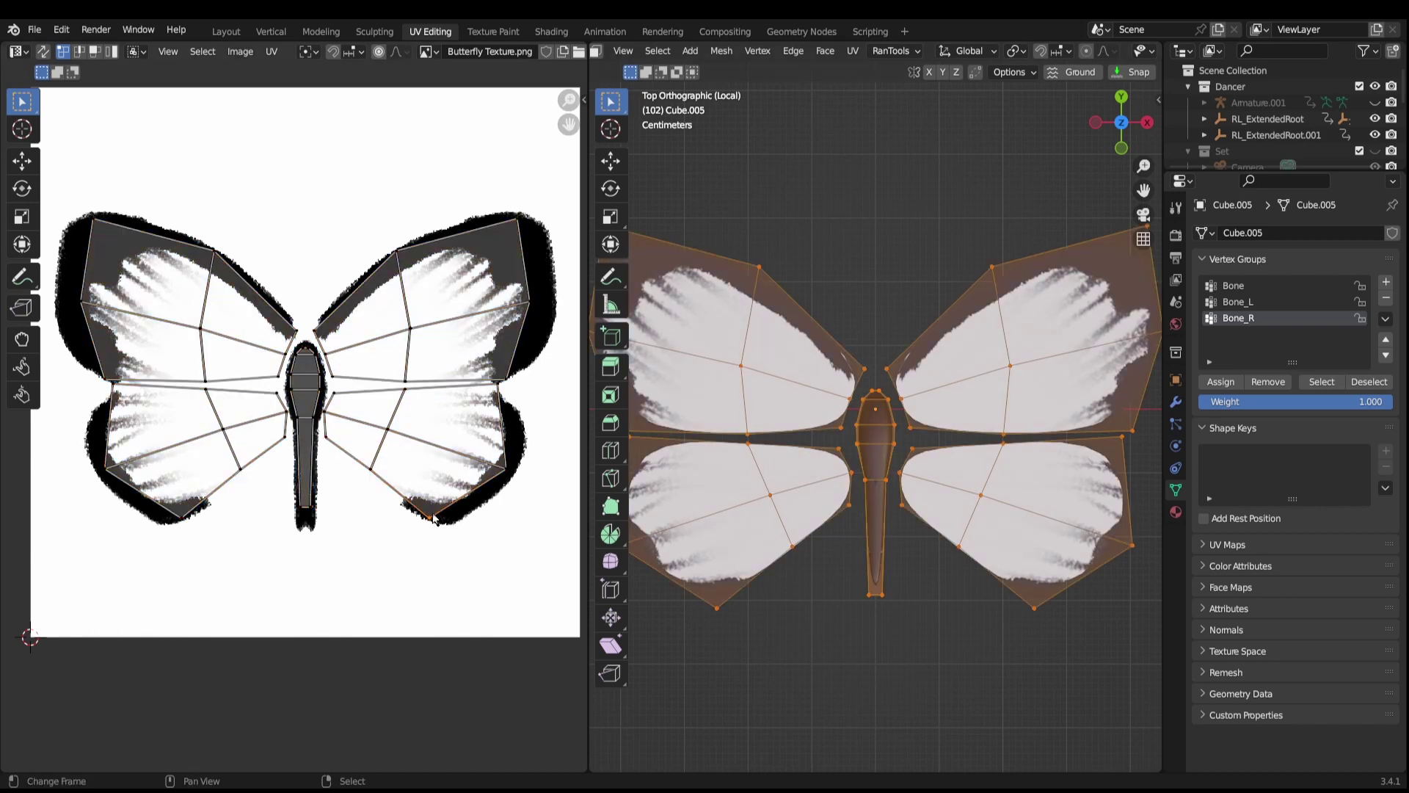
{"action": "key", "text": "g"}
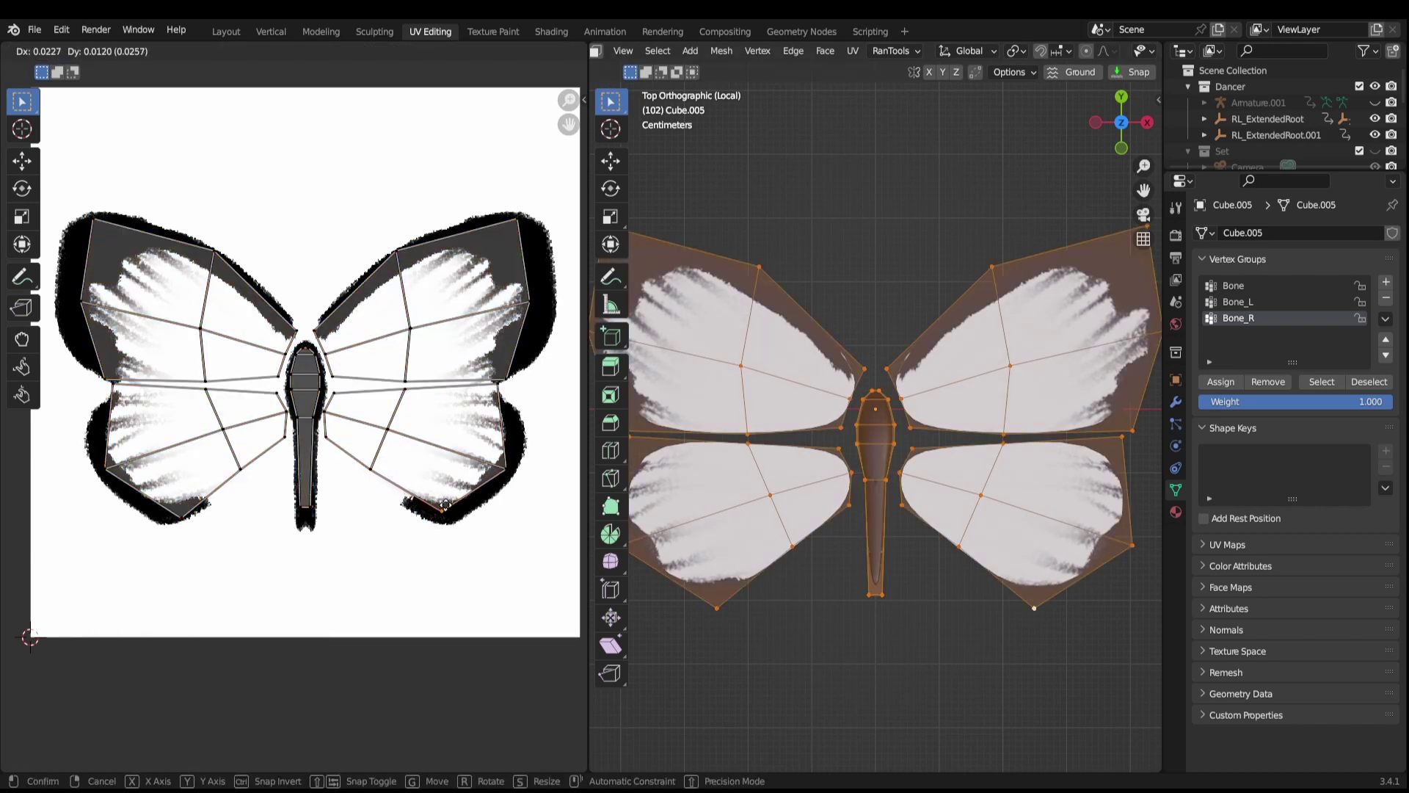
{"action": "left_click", "coordinate": [450, 517]}
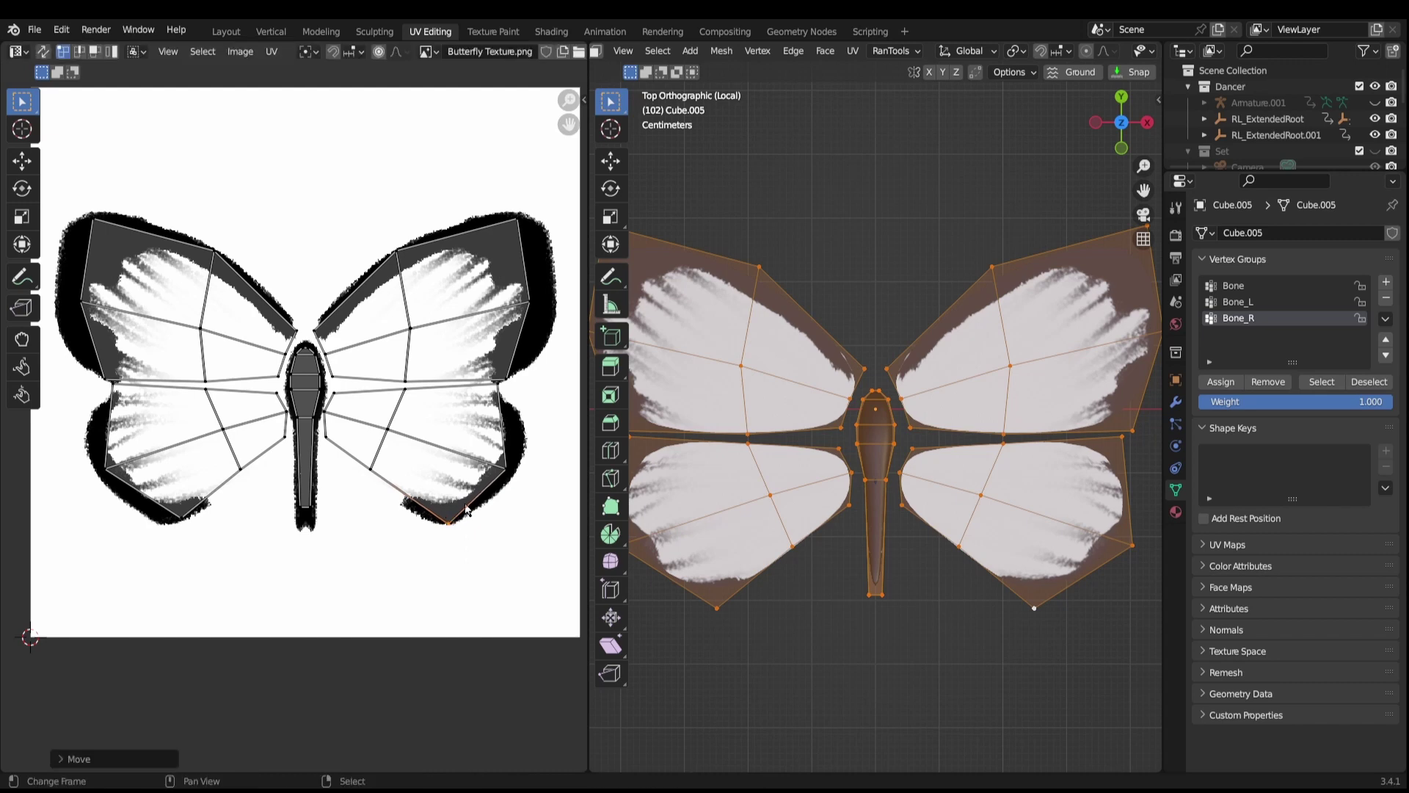
{"action": "left_click", "coordinate": [508, 468]}
{"action": "key", "text": "g"}
{"action": "left_click", "coordinate": [488, 473]}
{"action": "scroll", "coordinate": [232, 513], "scroll_direction": "down", "scroll_amount": 1}
{"action": "scroll", "coordinate": [1007, 413], "scroll_direction": "down", "scroll_amount": 1}
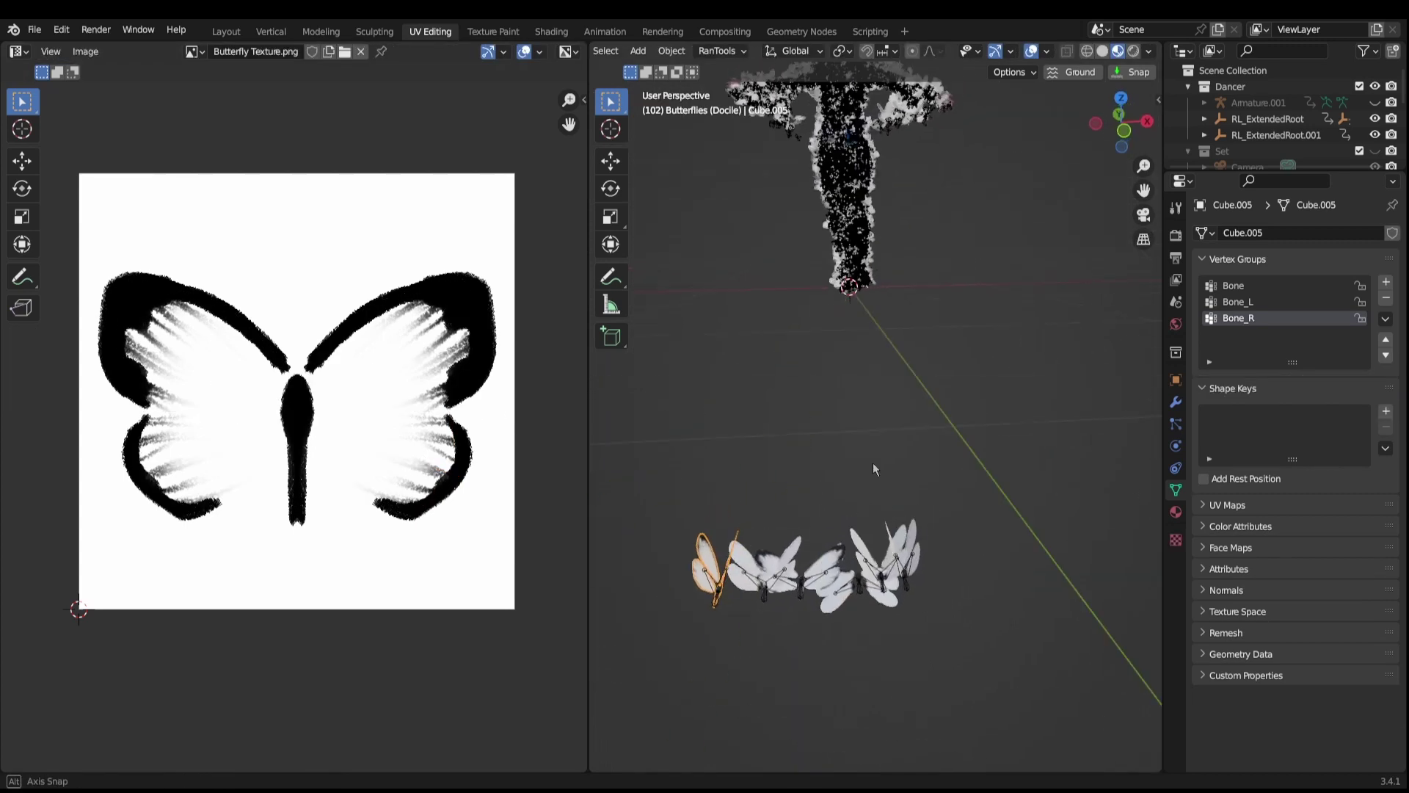
- Select the other butterflies with the adjusted one active and copy its UV maps to them
{"action": "middle_click_drag", "start_coordinate": [873, 462], "coordinate": [863, 534]}
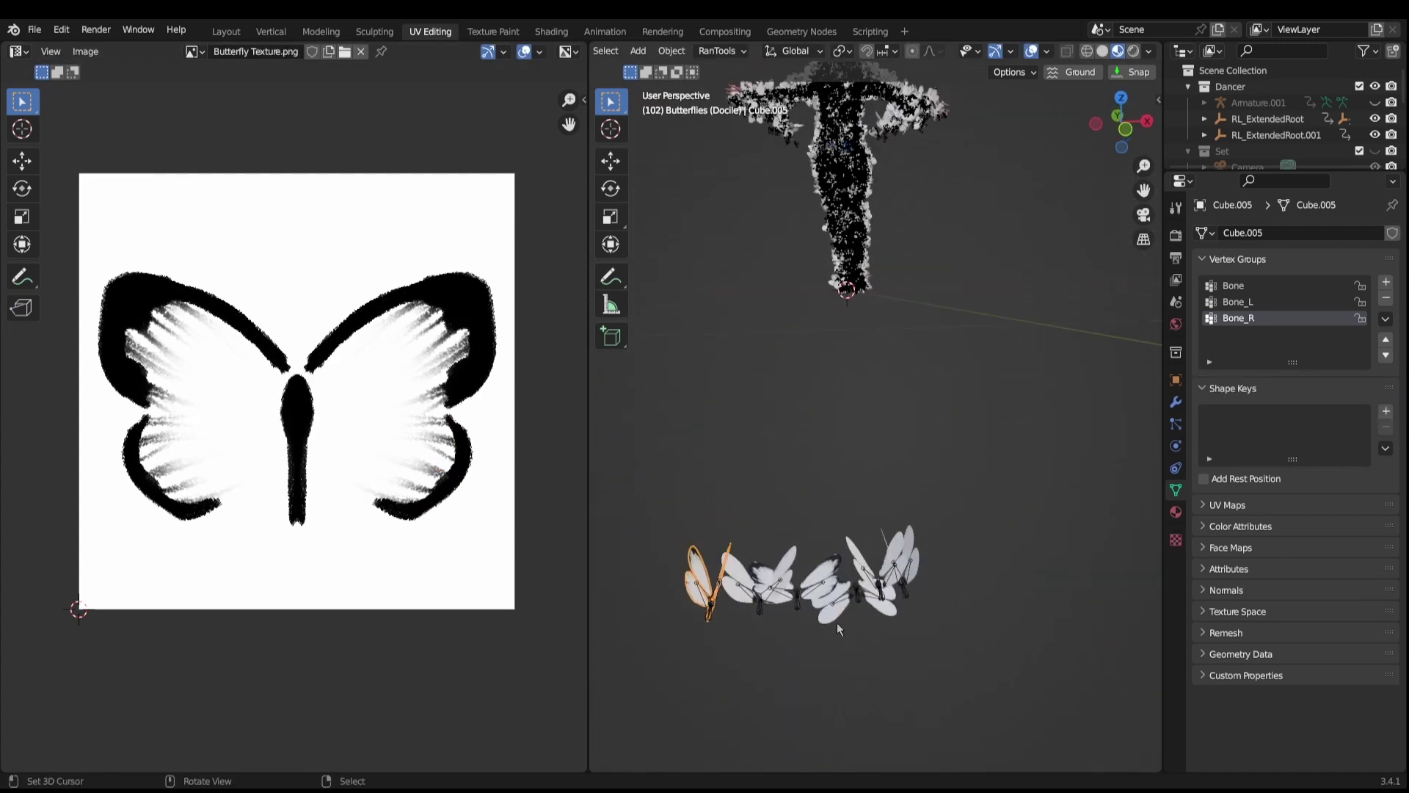
{"action": "middle_click_drag", "start_coordinate": [873, 630], "coordinate": [959, 452], "text": "shift"}
{"action": "scroll", "coordinate": [959, 452], "scroll_direction": "up", "scroll_amount": 1}
{"action": "scroll", "coordinate": [962, 458], "scroll_direction": "up", "scroll_amount": 1}
{"action": "right_click", "coordinate": [1045, 393]}
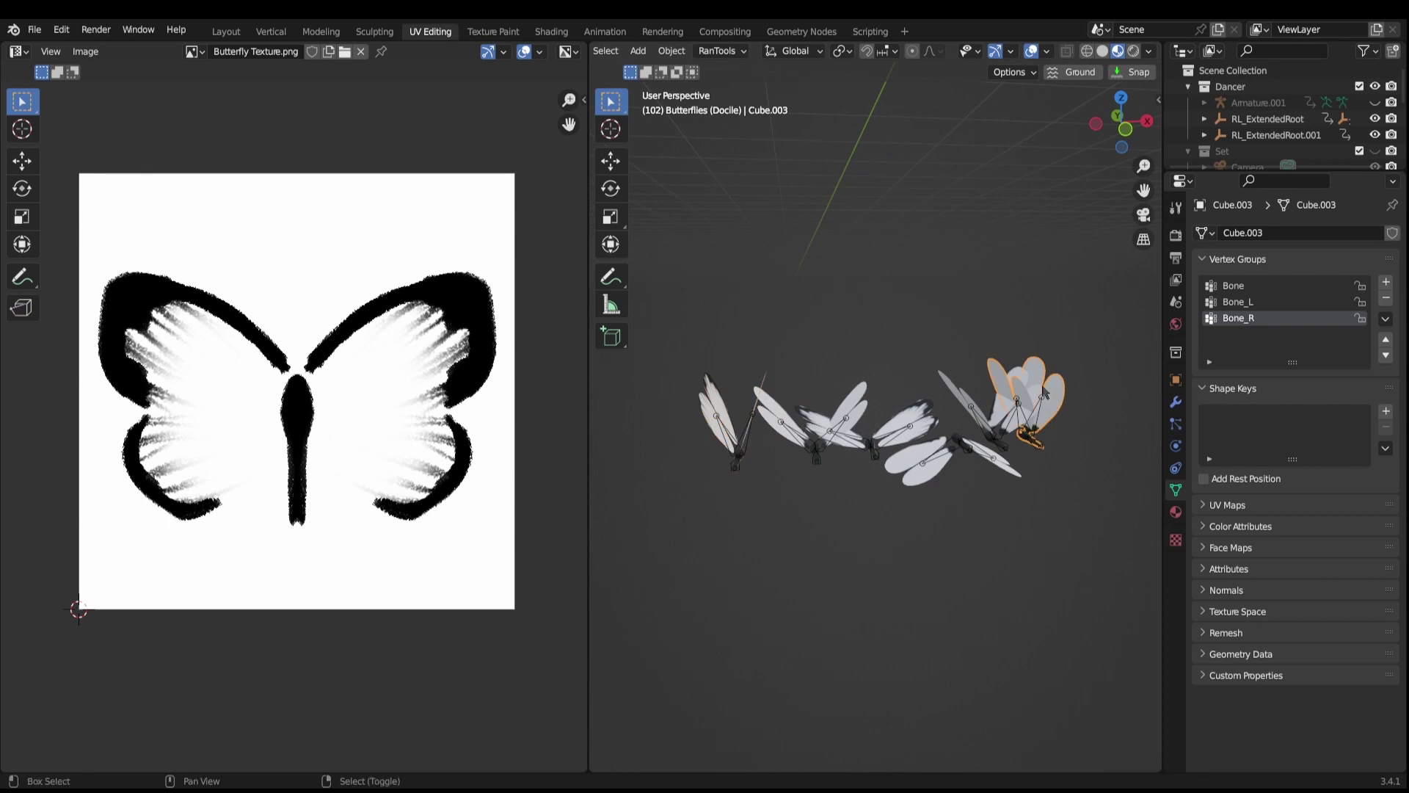
{"action": "right_click", "coordinate": [1005, 398], "text": "shift"}
{"action": "middle_click_drag", "start_coordinate": [1005, 398], "coordinate": [1019, 452]}
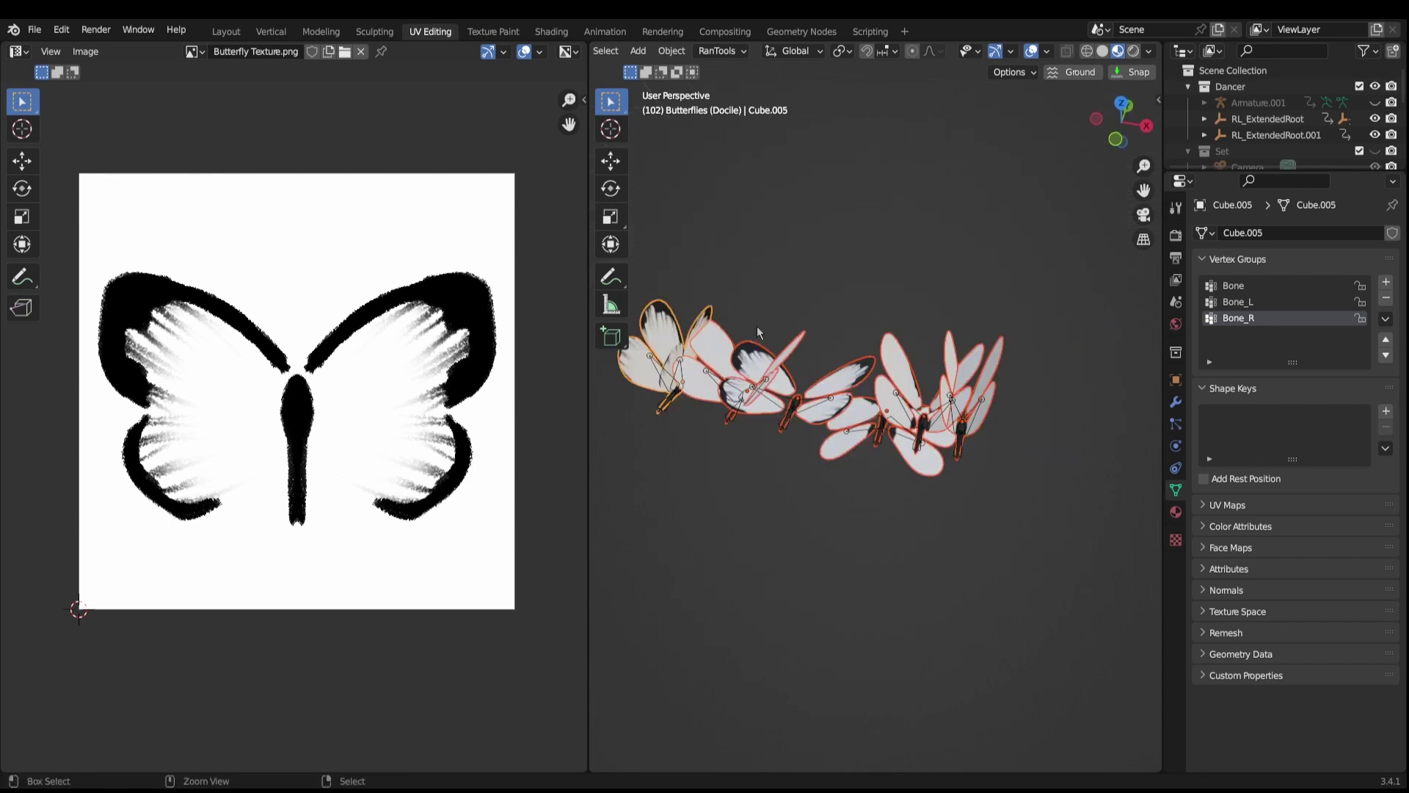
{"action": "key", "text": "ctrl+l"}
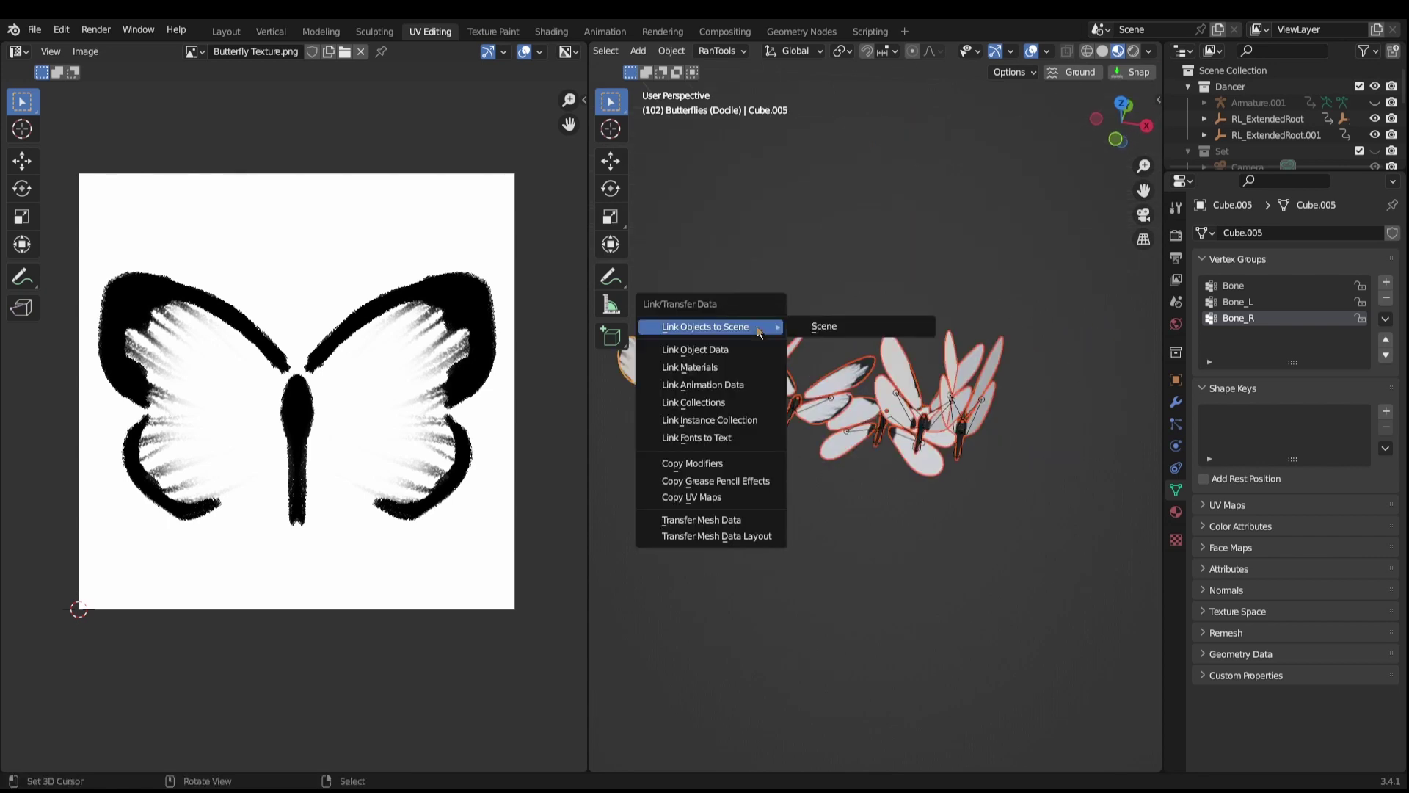
{"action": "left_click", "coordinate": [729, 507]}
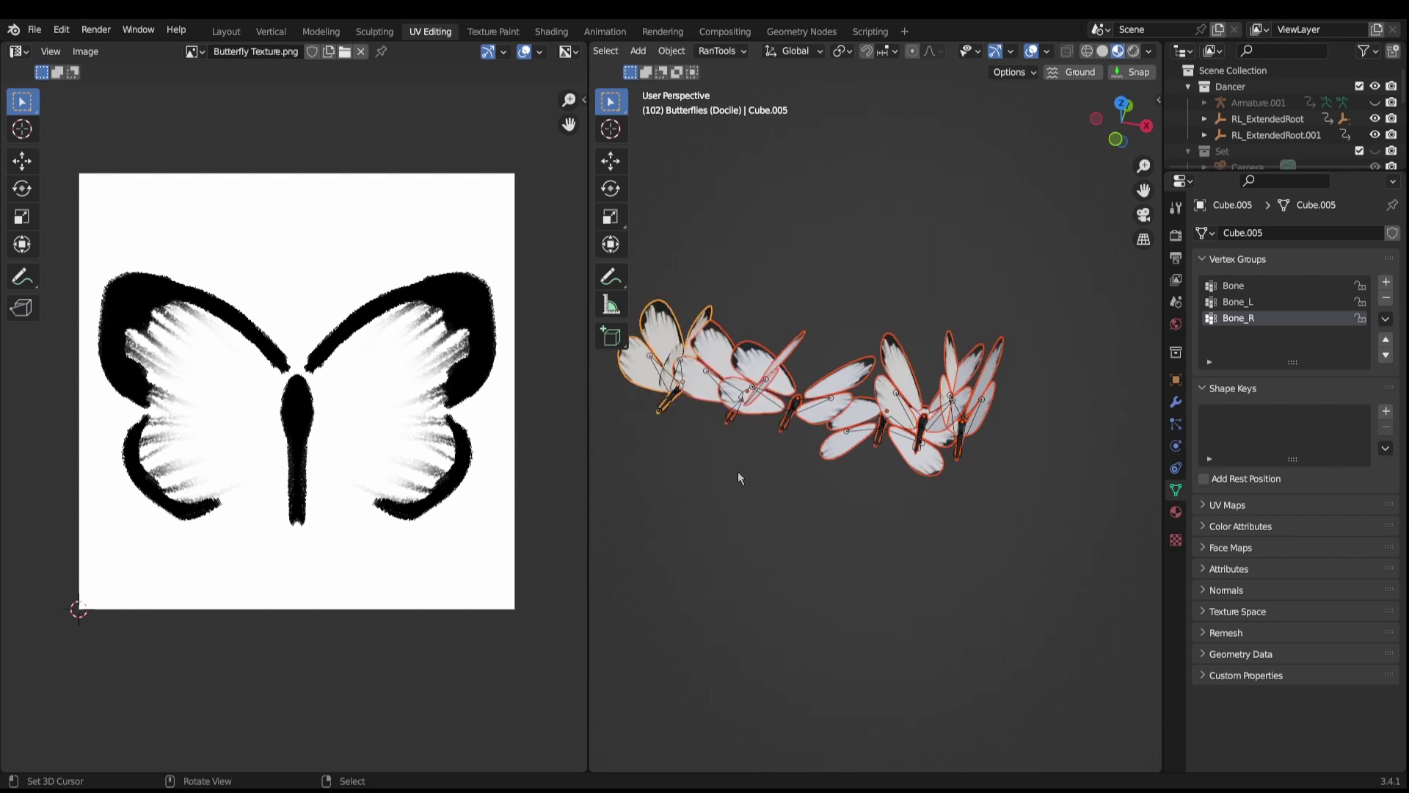
{"action": "middle_click_drag", "start_coordinate": [739, 478], "coordinate": [697, 352]}
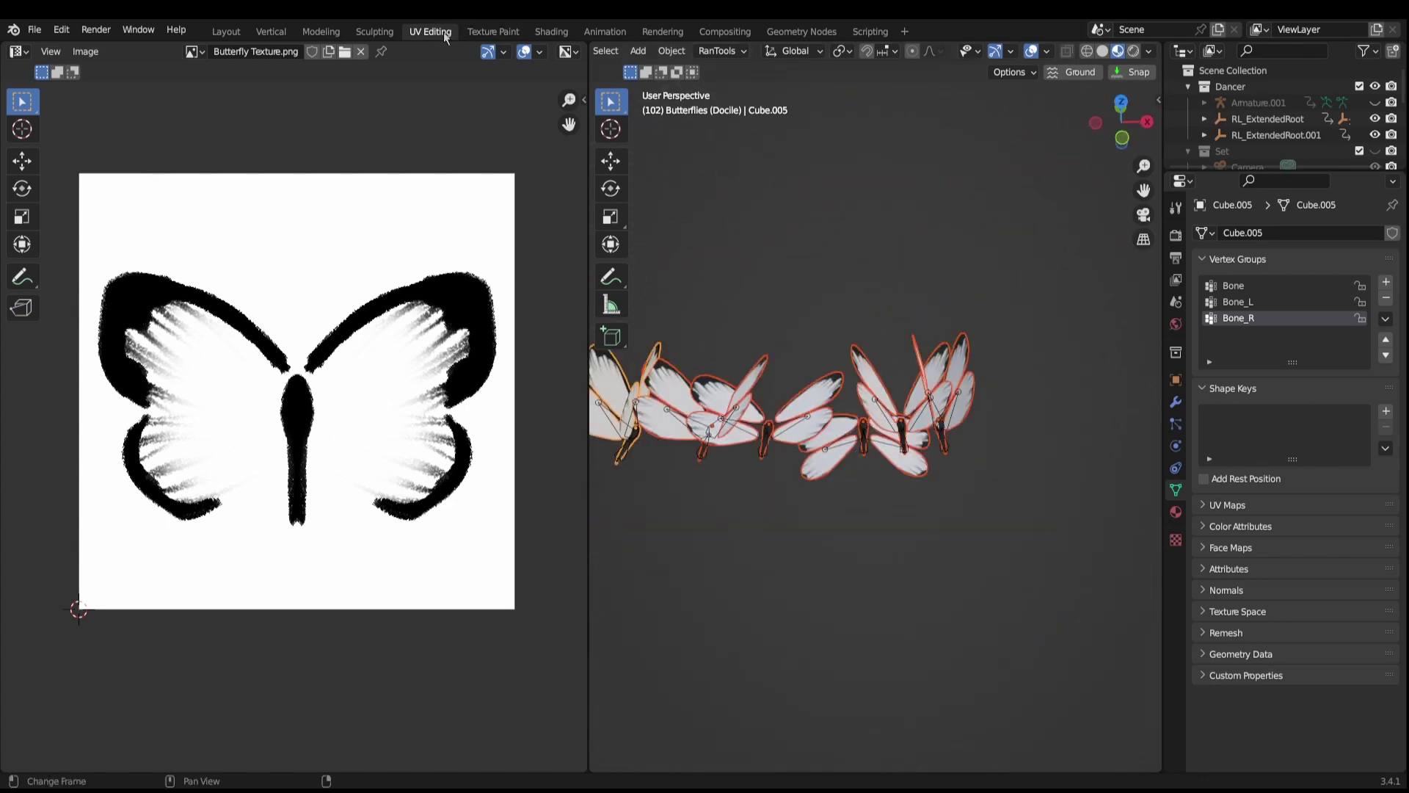
- In the Shading workspace, duplicate the butterfly material's Texture Coordinate, Mapping and Image Texture nodes and place the copies above the originals
{"action": "left_click", "coordinate": [551, 32]}
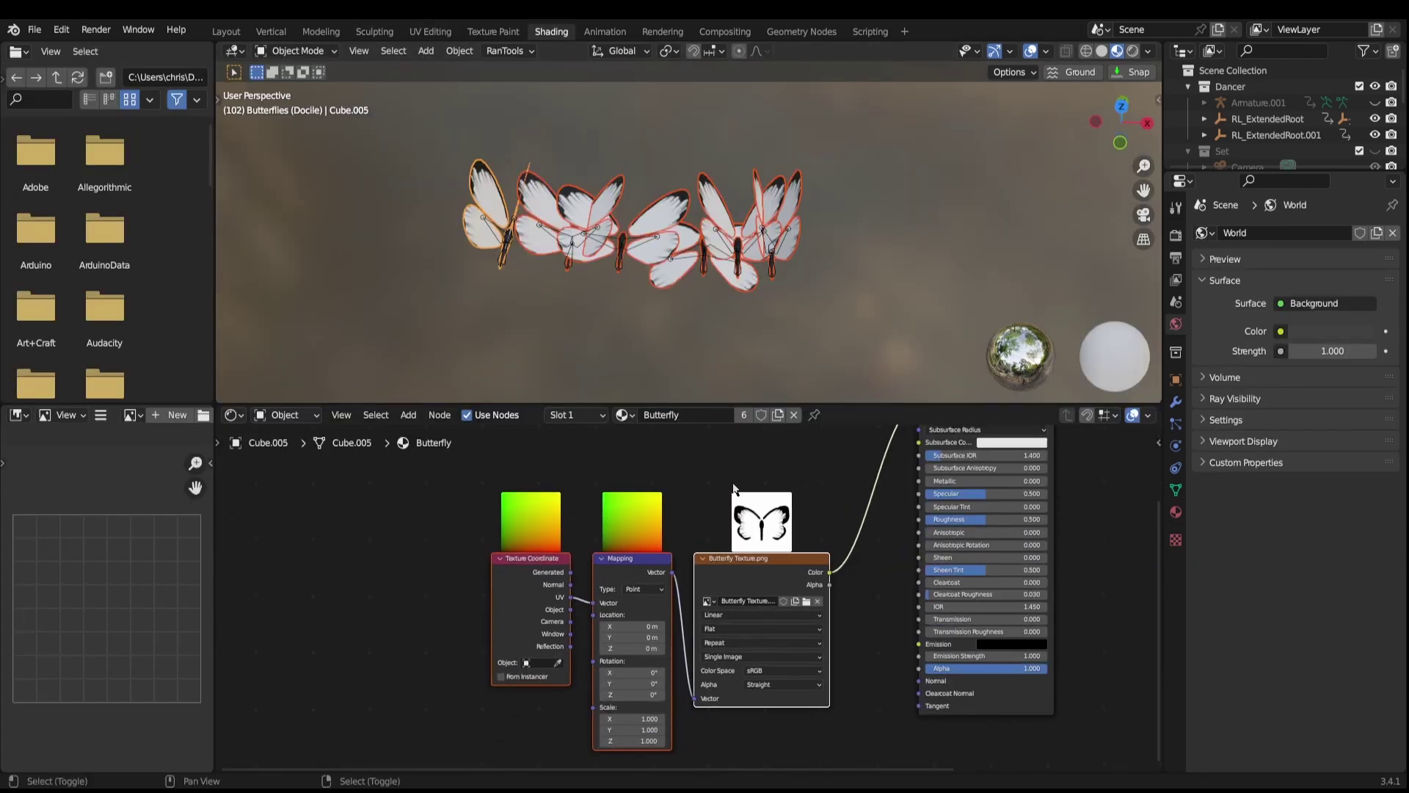
{"action": "scroll", "coordinate": [415, 741], "scroll_direction": "down", "scroll_amount": 2}
{"action": "key", "text": "shift+d"}
{"action": "left_click", "coordinate": [769, 677]}
- Add a color Mix node before Base Color, with the duplicated image's color in A and the original Butterfly Texture.png color in B
{"action": "key", "text": "shift+a"}
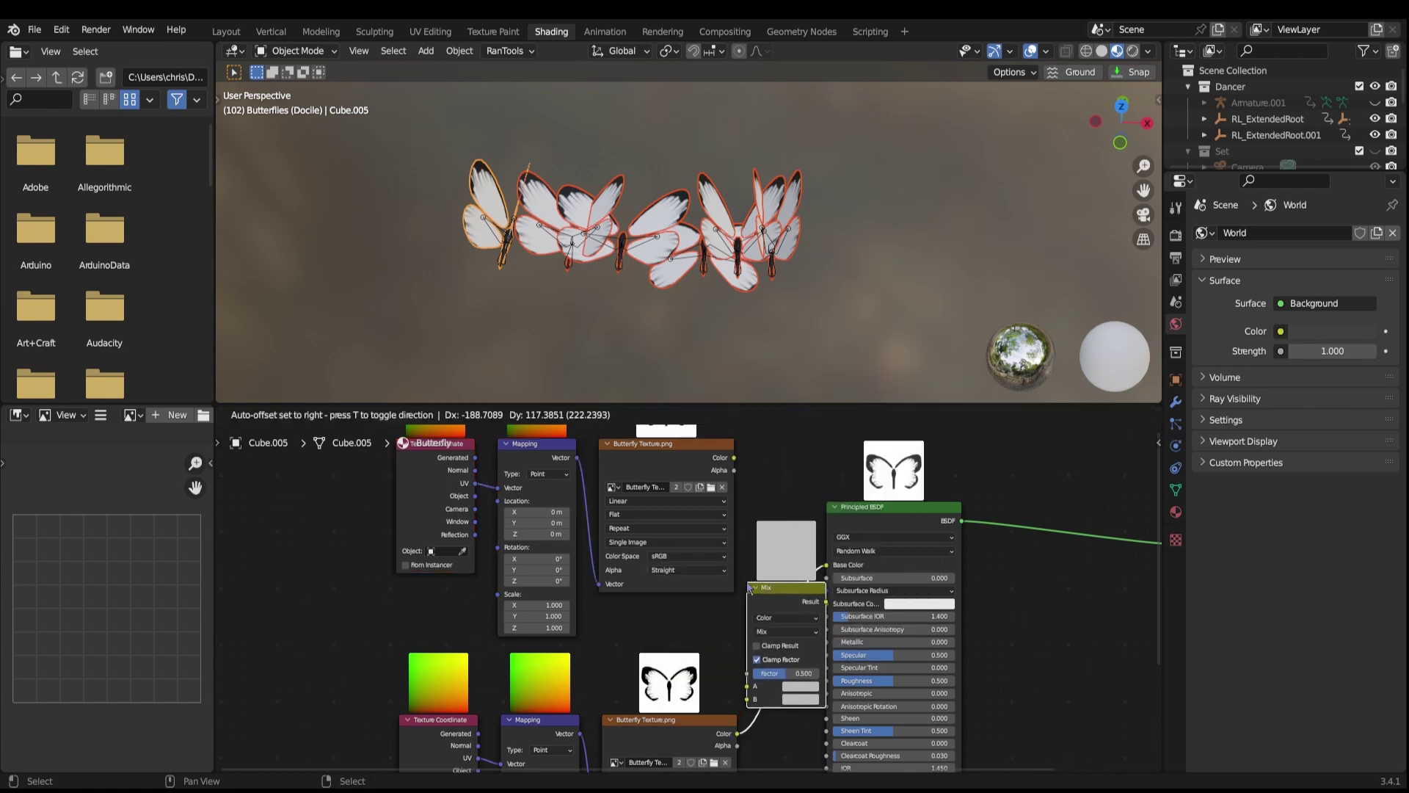
{"action": "left_click", "coordinate": [747, 587]}
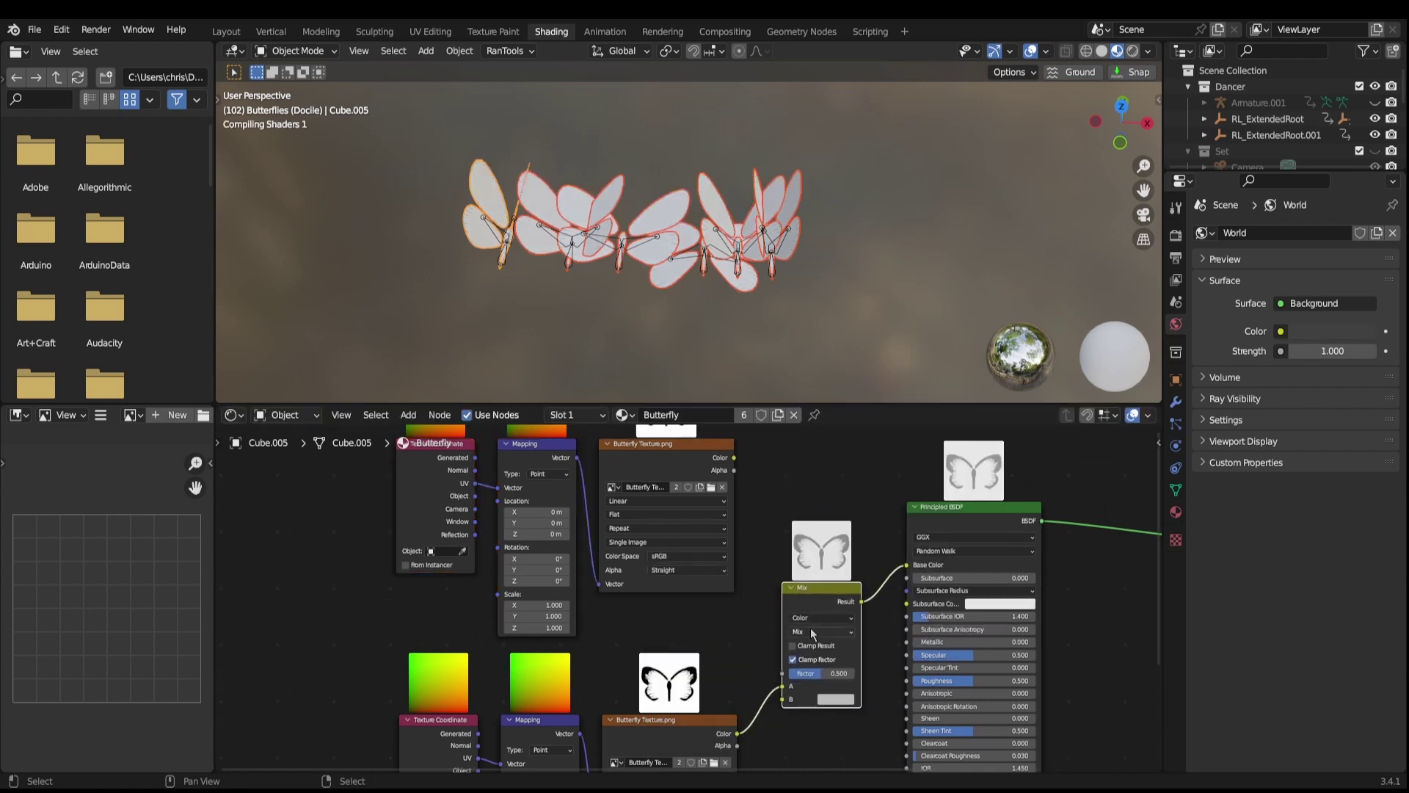
{"action": "left_click_drag", "start_coordinate": [734, 457], "coordinate": [782, 685]}
{"action": "left_click_drag", "start_coordinate": [737, 733], "coordinate": [781, 699]}
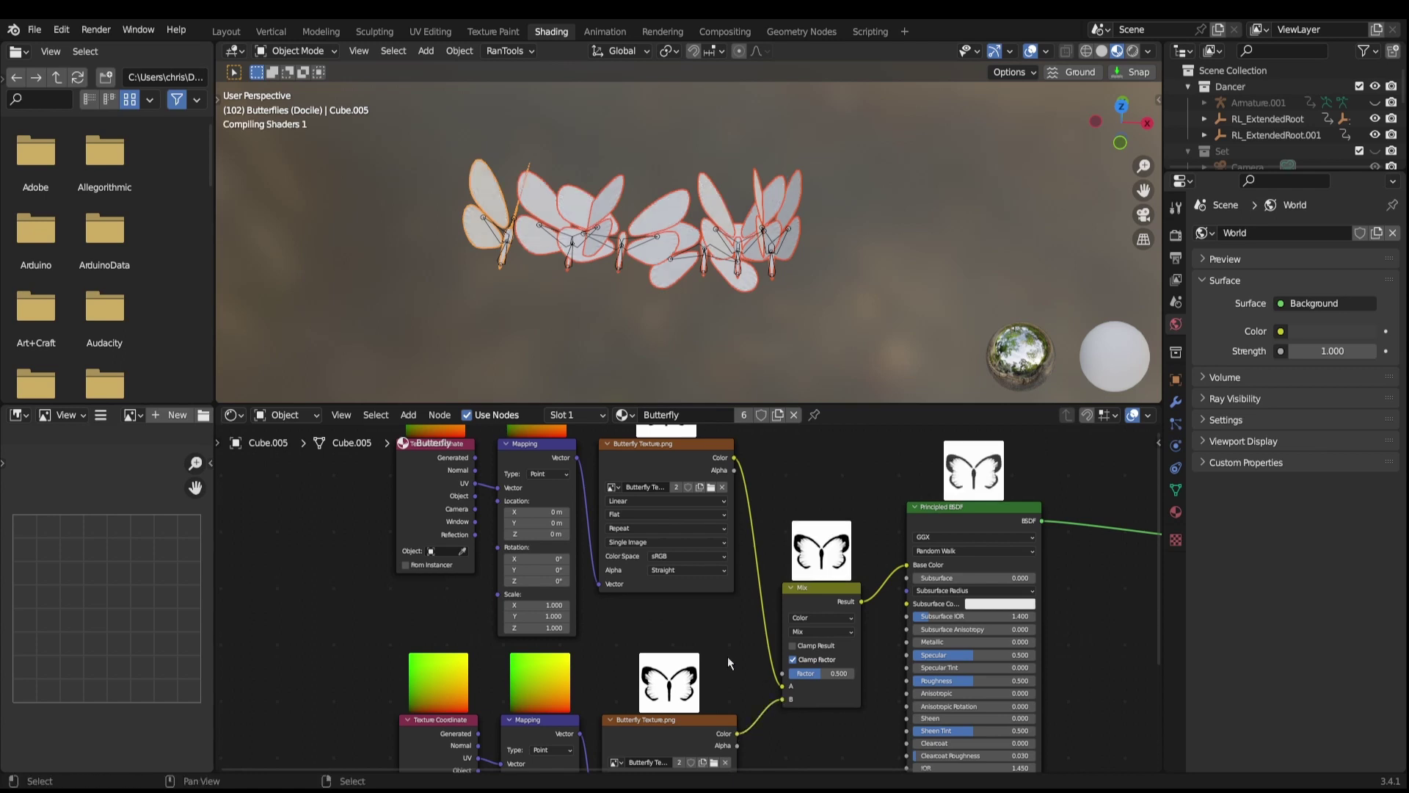
- Set the Mix node's blending mode to Multiply
{"action": "middle_click_drag", "start_coordinate": [809, 648], "coordinate": [842, 661]}
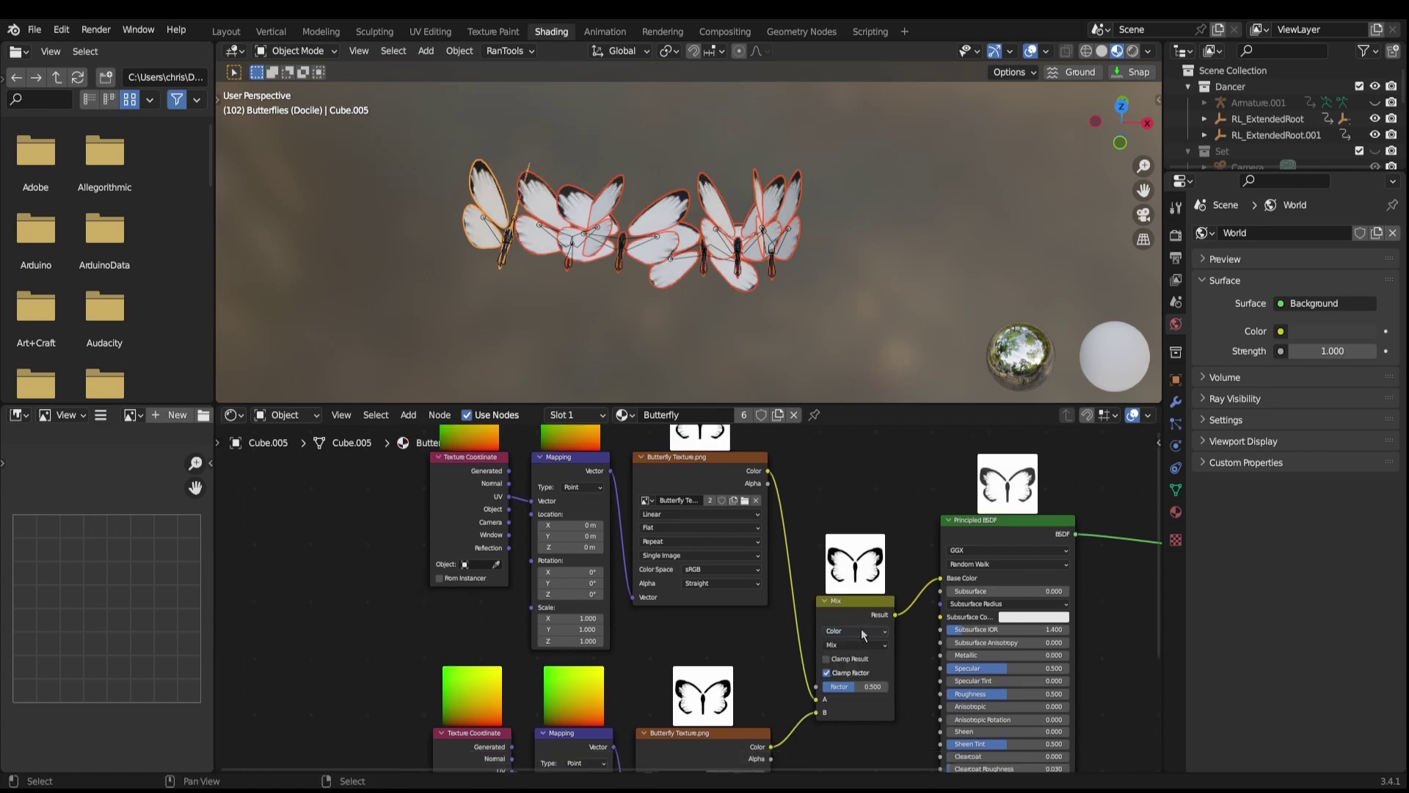
{"action": "left_click", "coordinate": [847, 643]}
{"action": "left_click", "coordinate": [844, 601]}
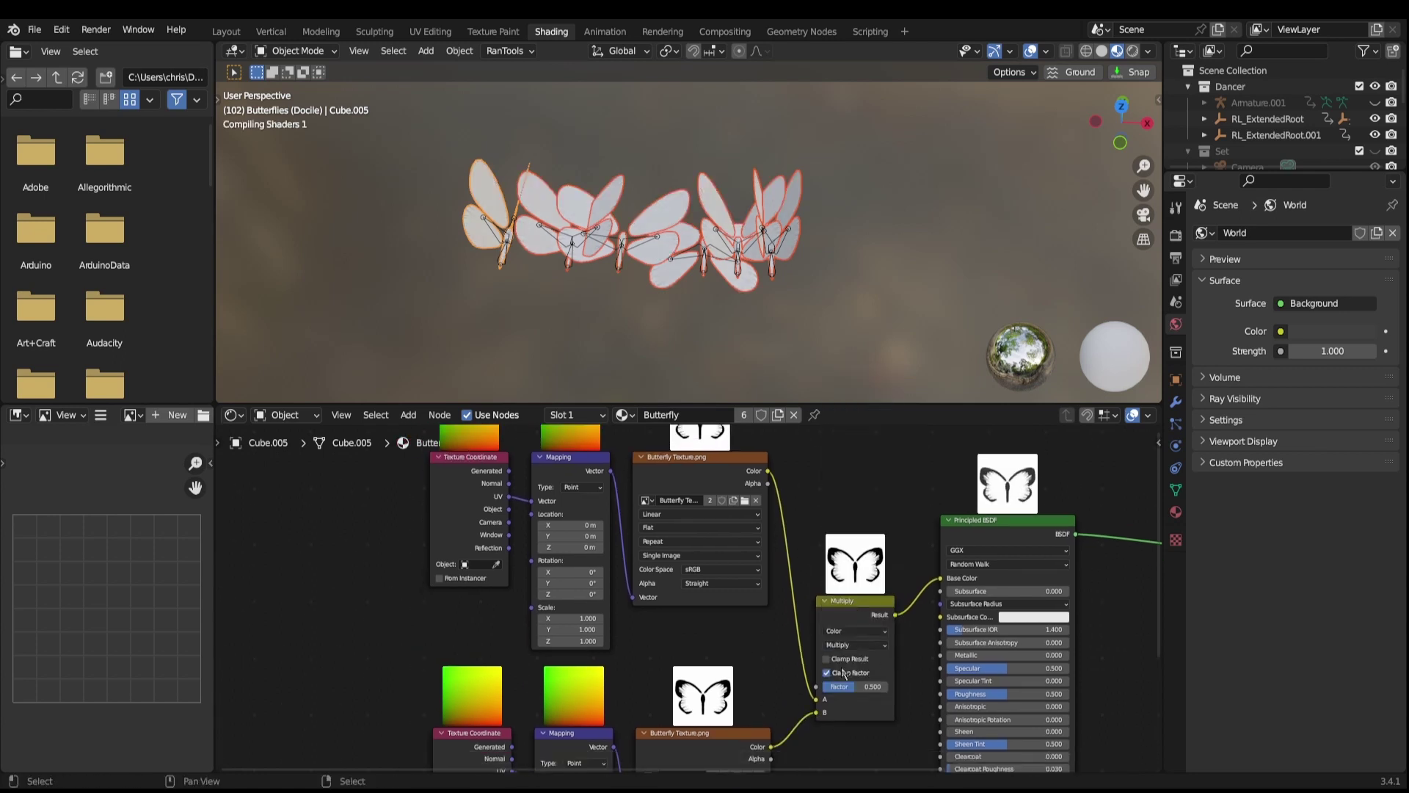
- Assign the Character_Diffuse image to the duplicated Image Texture node and set the Multiply factor to 1
{"action": "middle_click_drag", "start_coordinate": [671, 525], "coordinate": [728, 562]}
{"action": "left_click", "coordinate": [702, 537]}
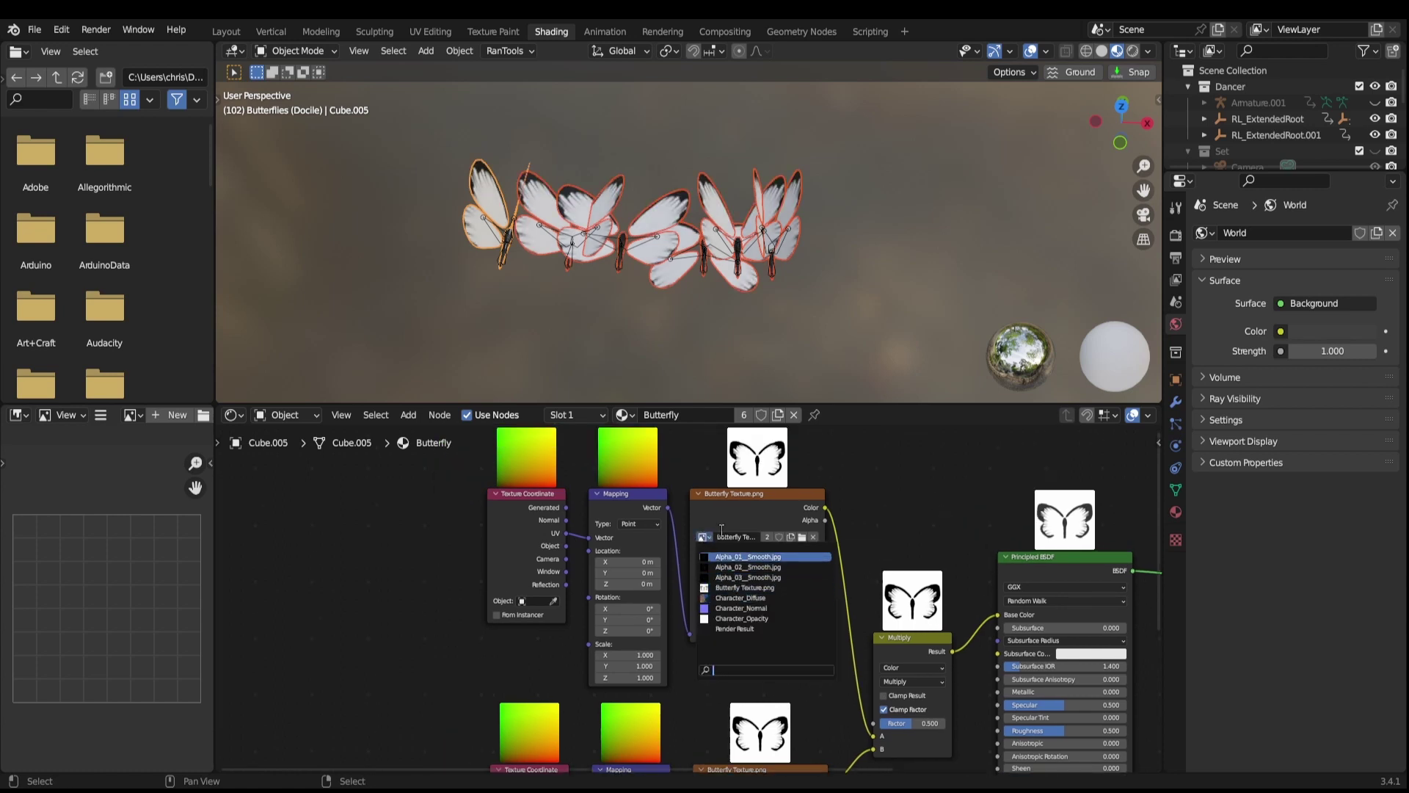
{"action": "left_click", "coordinate": [702, 537]}
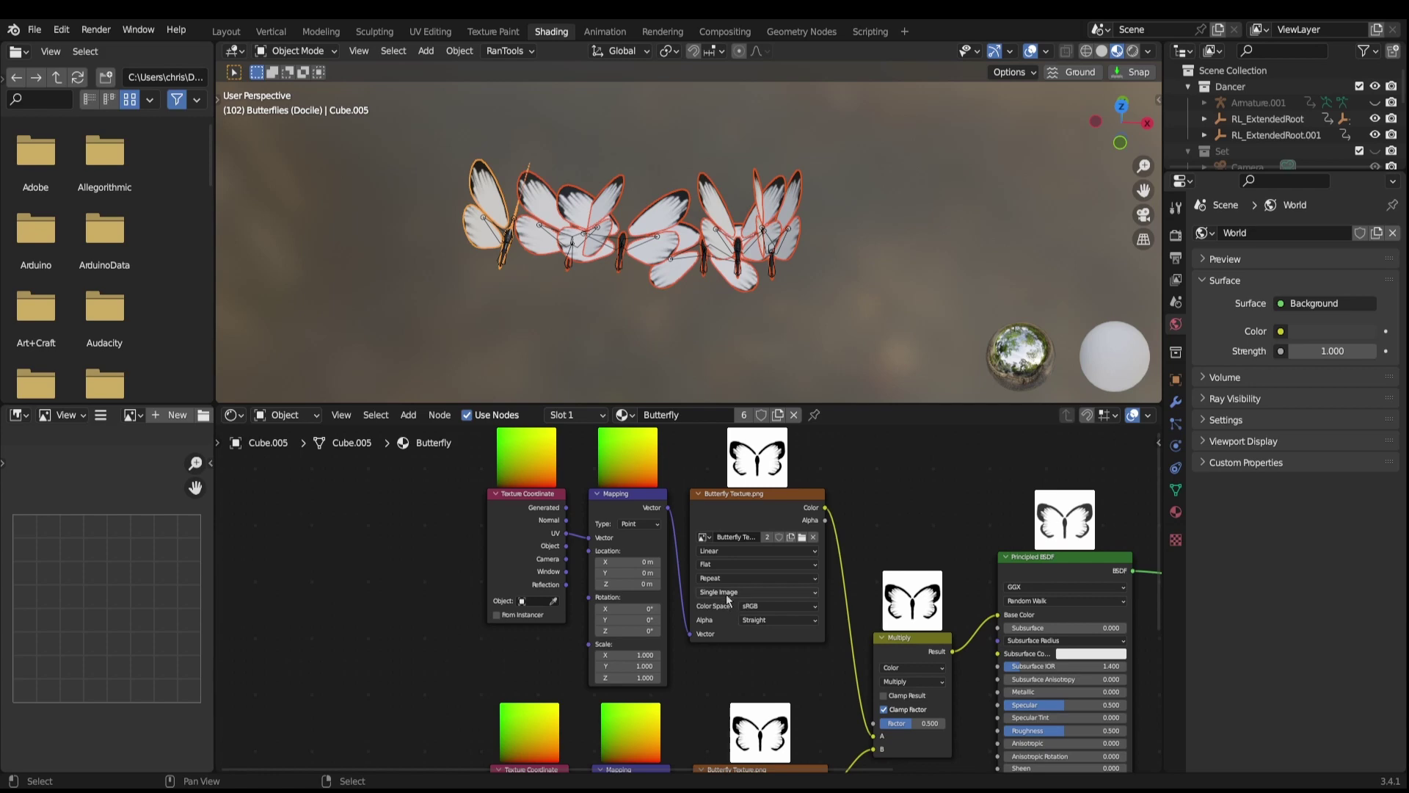
{"action": "left_click", "coordinate": [709, 537]}
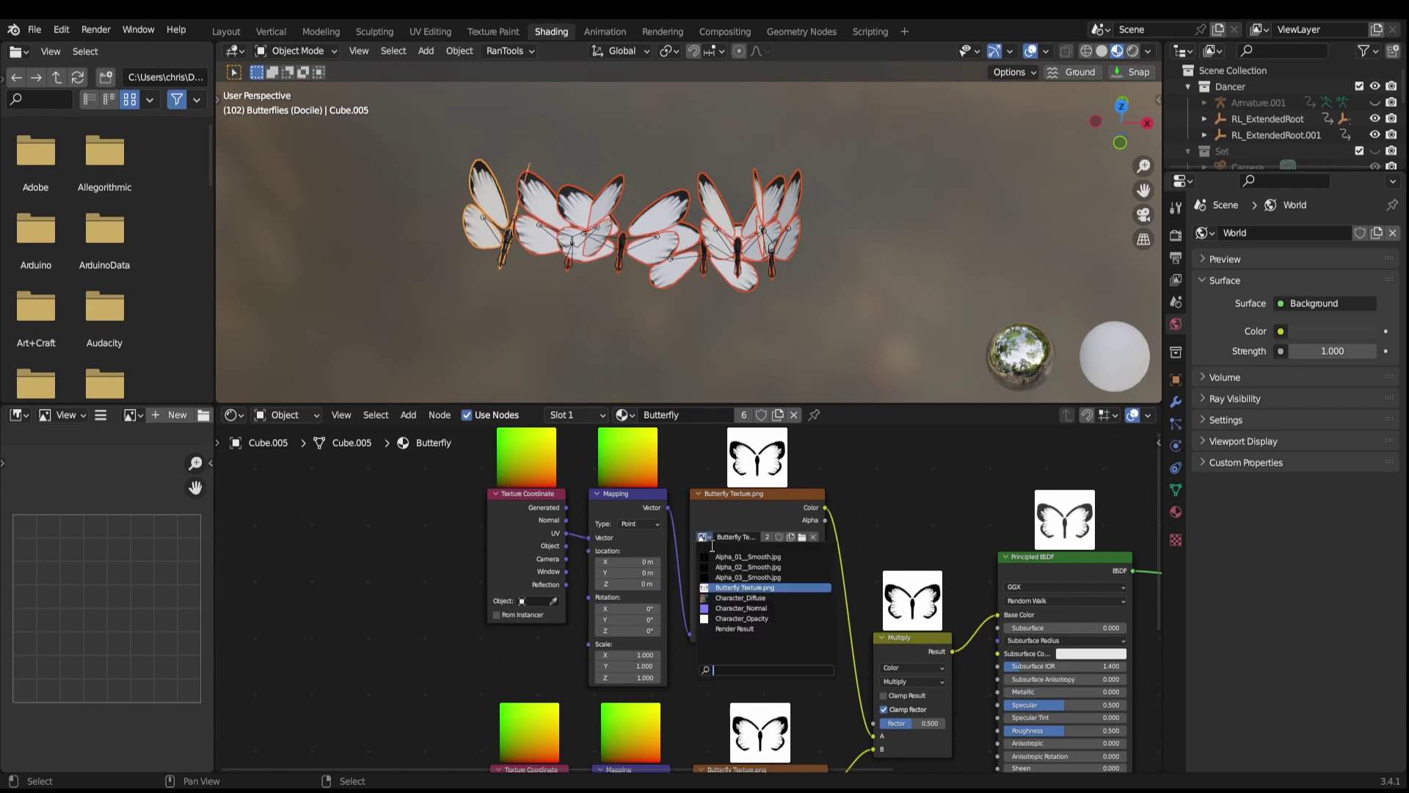
{"action": "left_click", "coordinate": [737, 597]}
{"action": "middle_click_drag", "start_coordinate": [737, 596], "coordinate": [579, 543]}
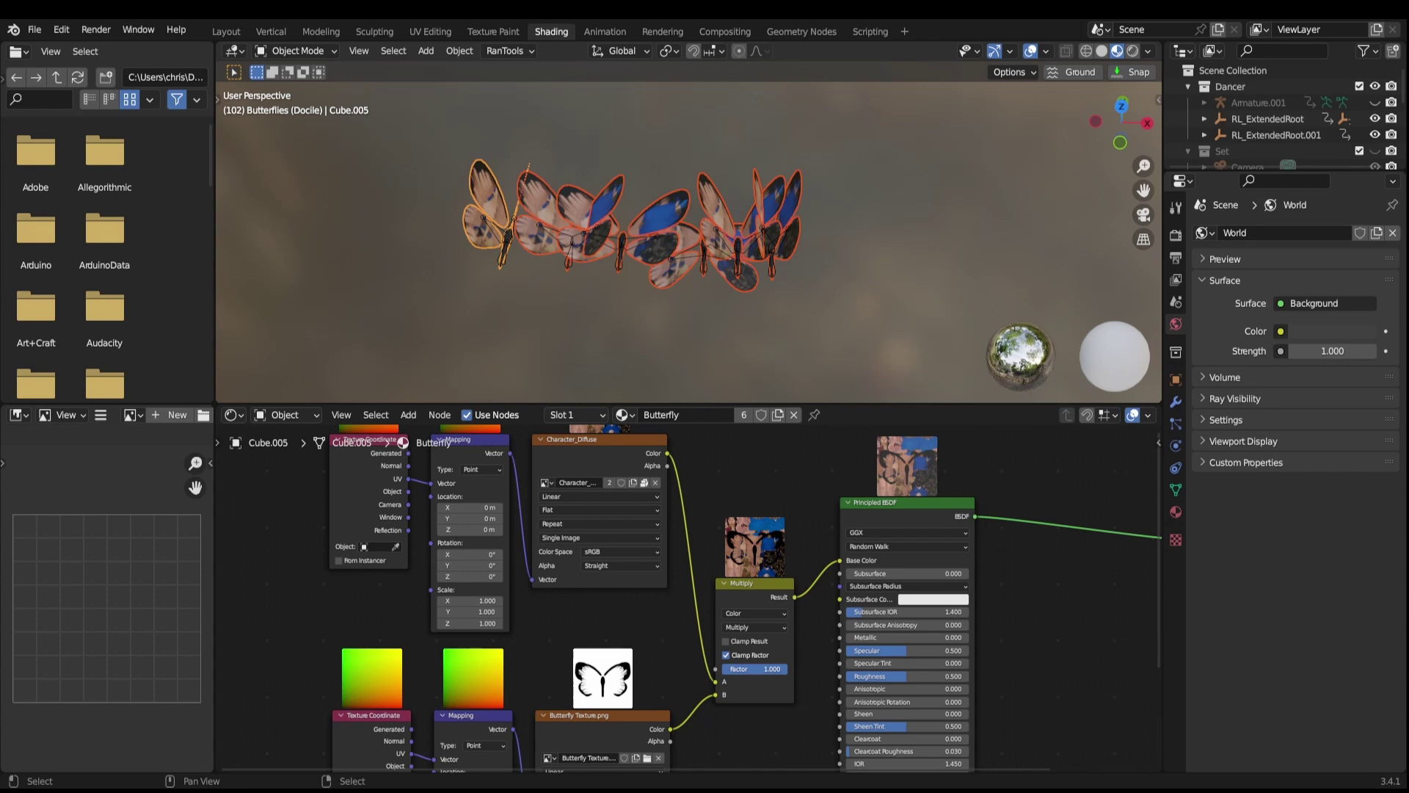
- Remove the butterflies' shine by setting Specular to 0 and Roughness to 1 on the Principled BSDF
{"action": "middle_click_drag", "start_coordinate": [815, 242], "coordinate": [882, 192]}
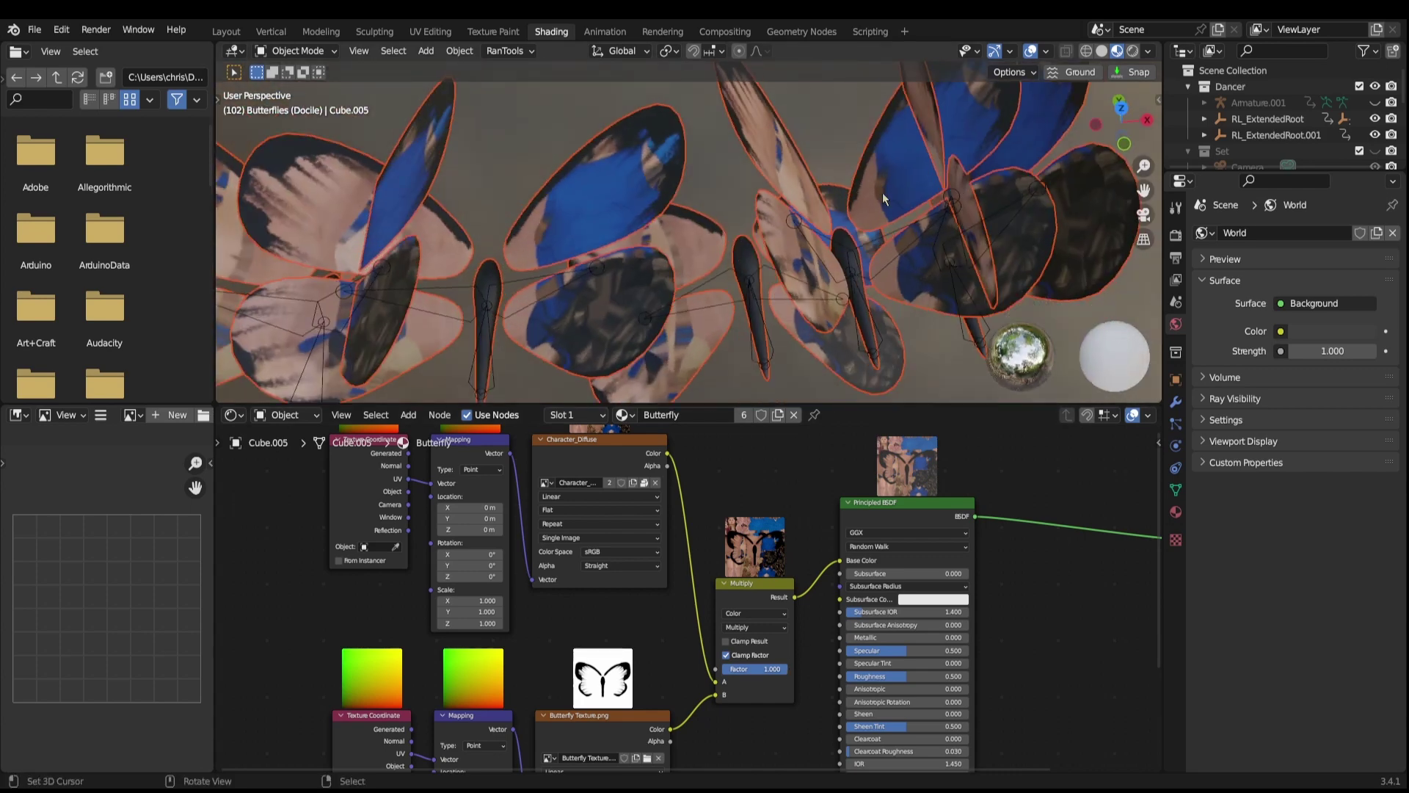
{"action": "scroll", "coordinate": [785, 327], "scroll_direction": "down", "scroll_amount": 3}
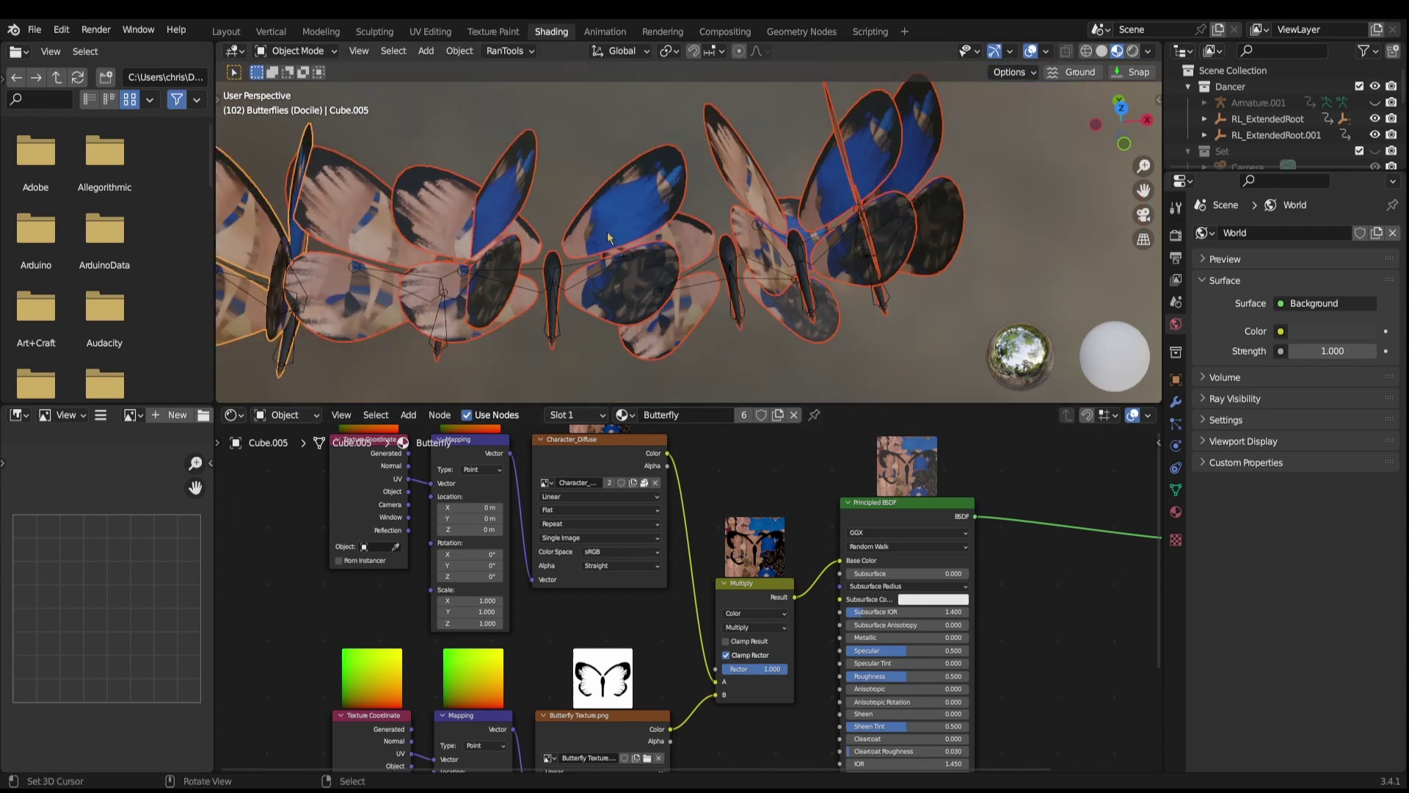
{"action": "middle_click_drag", "start_coordinate": [606, 231], "coordinate": [635, 276]}
{"action": "middle_click_drag", "start_coordinate": [709, 306], "coordinate": [885, 339]}
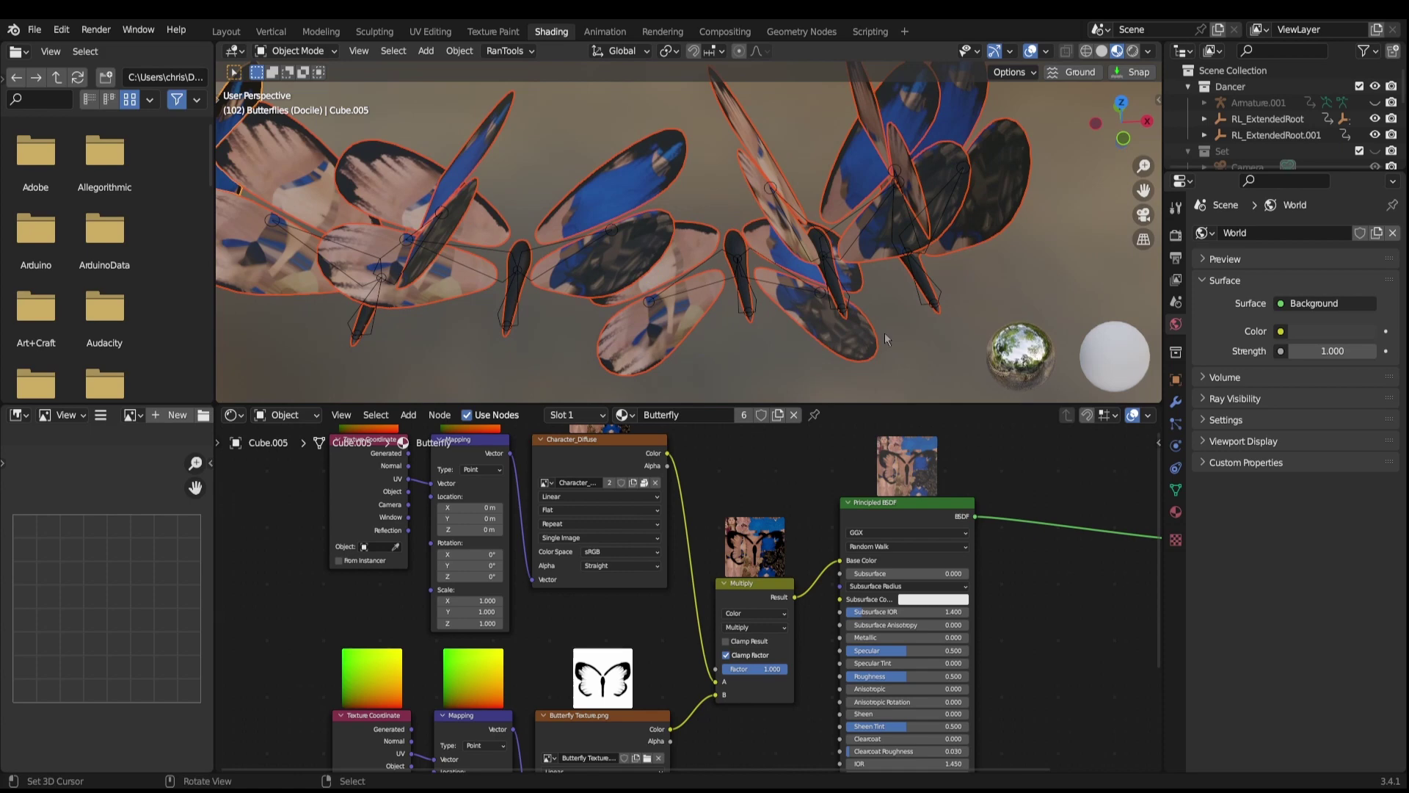
{"action": "middle_click_drag", "start_coordinate": [816, 231], "coordinate": [703, 175]}
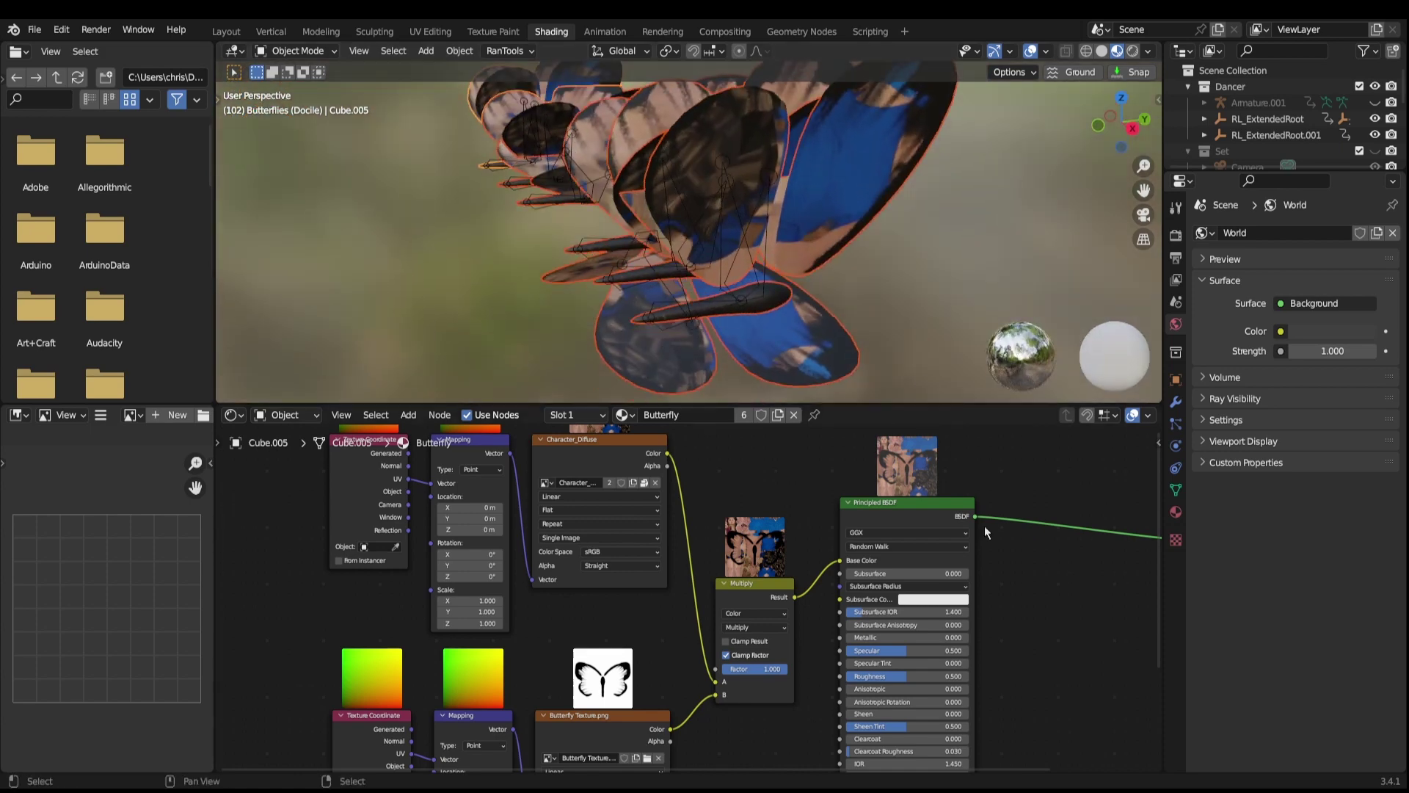
{"action": "middle_click_drag", "start_coordinate": [1067, 654], "coordinate": [1029, 601]}
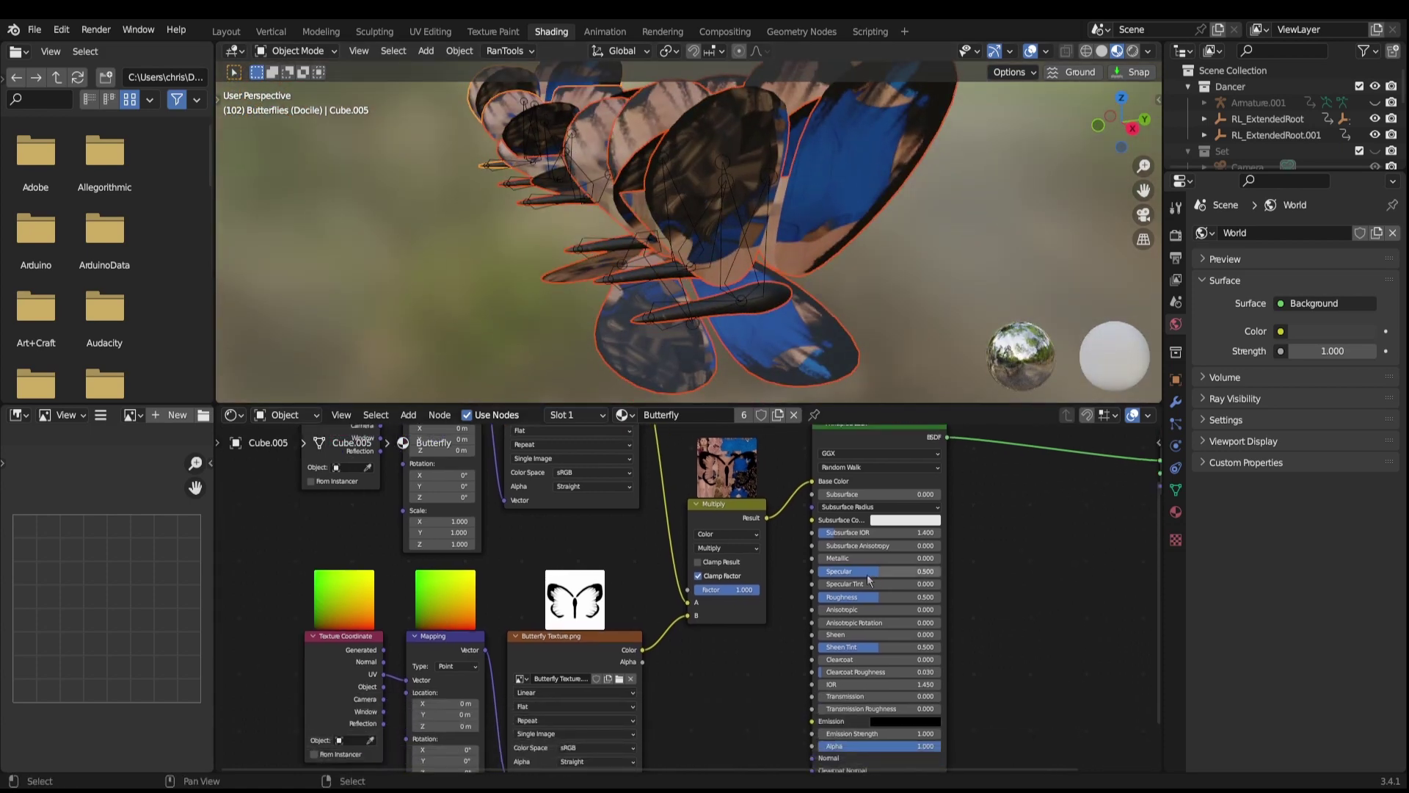
{"action": "left_click_drag", "start_coordinate": [877, 573], "coordinate": [942, 597]}
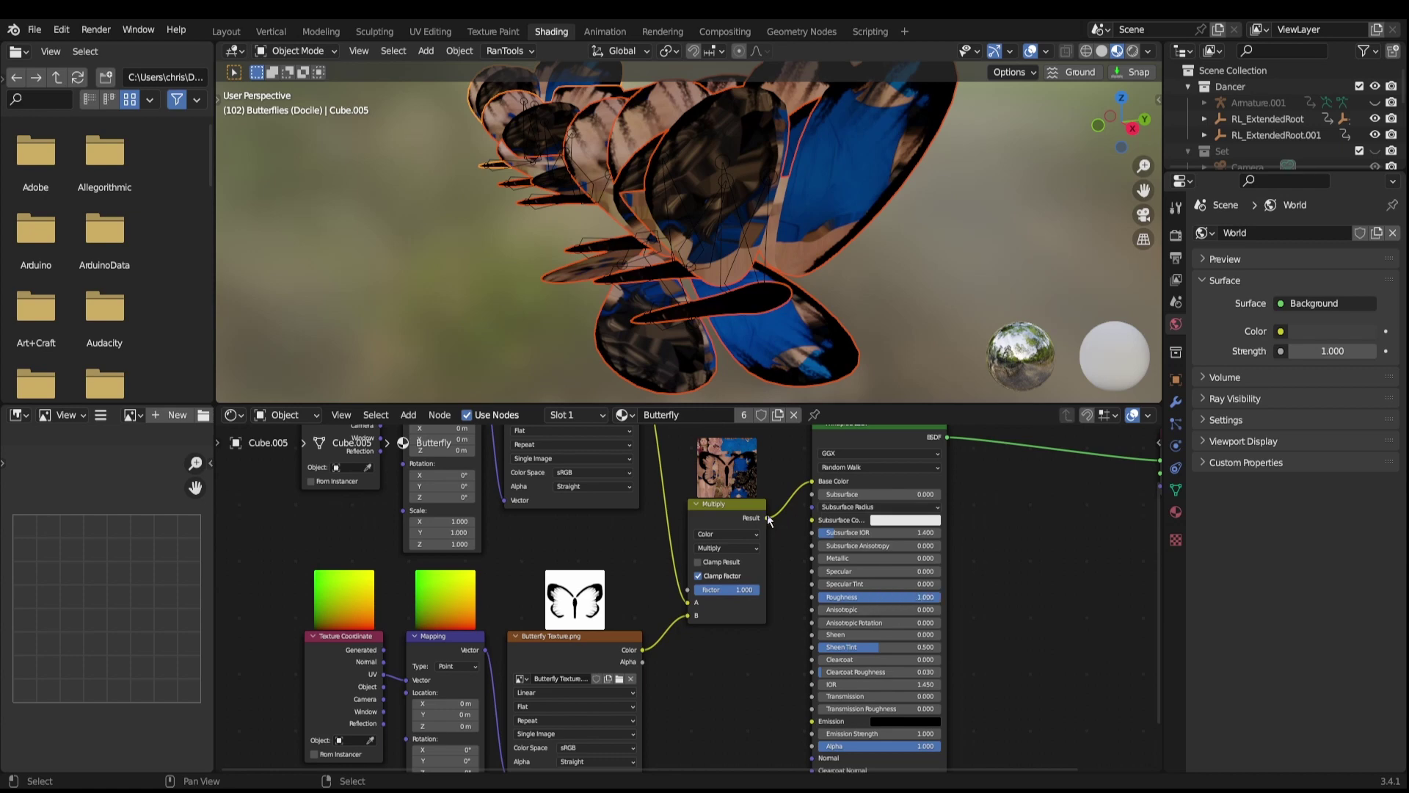
- Connect the Multiply result to the Principled BSDF's Subsurface Color and set Subsurface to 1
{"action": "left_click_drag", "start_coordinate": [768, 517], "coordinate": [944, 499]}
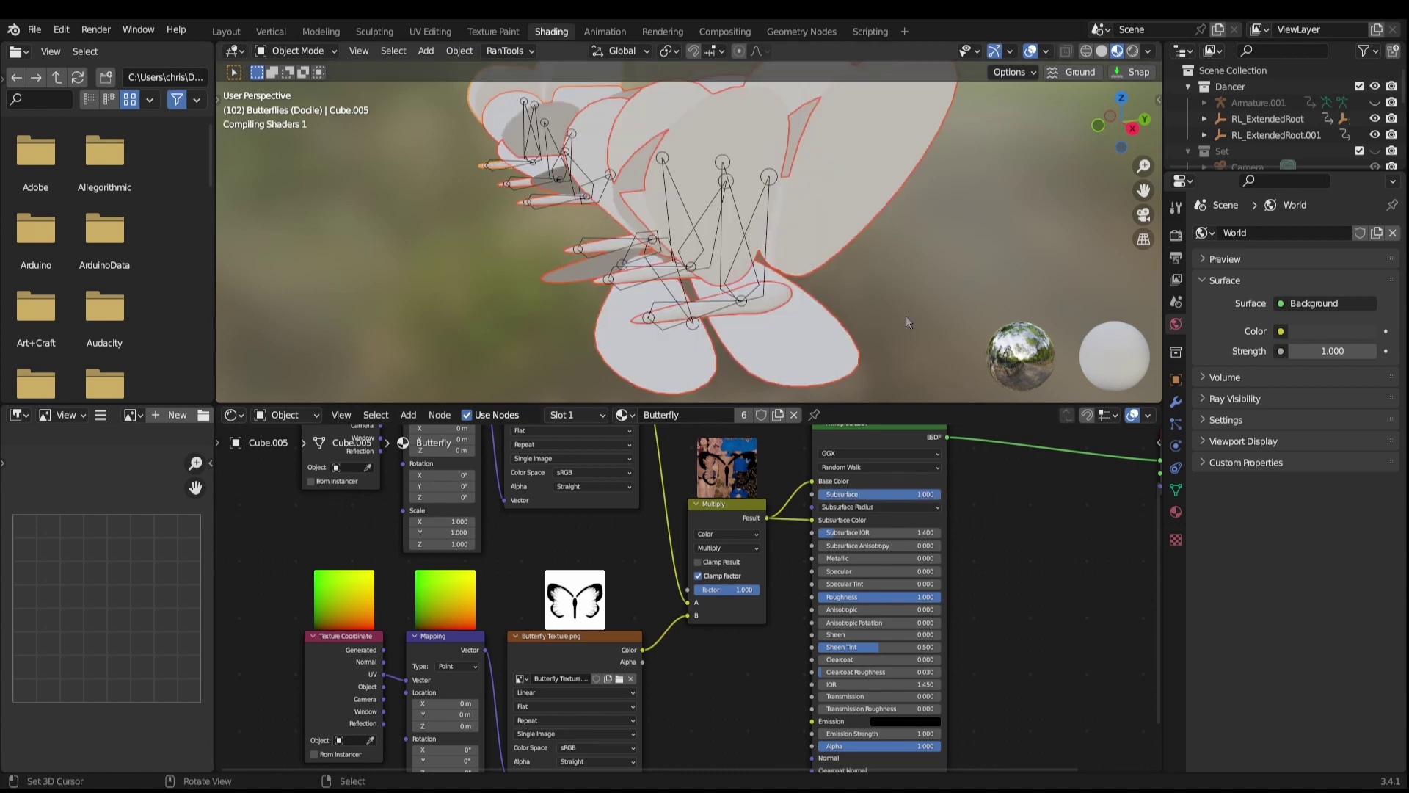
{"action": "scroll", "coordinate": [881, 195], "scroll_direction": "down", "scroll_amount": 2}
{"action": "middle_click_drag", "start_coordinate": [871, 203], "coordinate": [976, 285]}
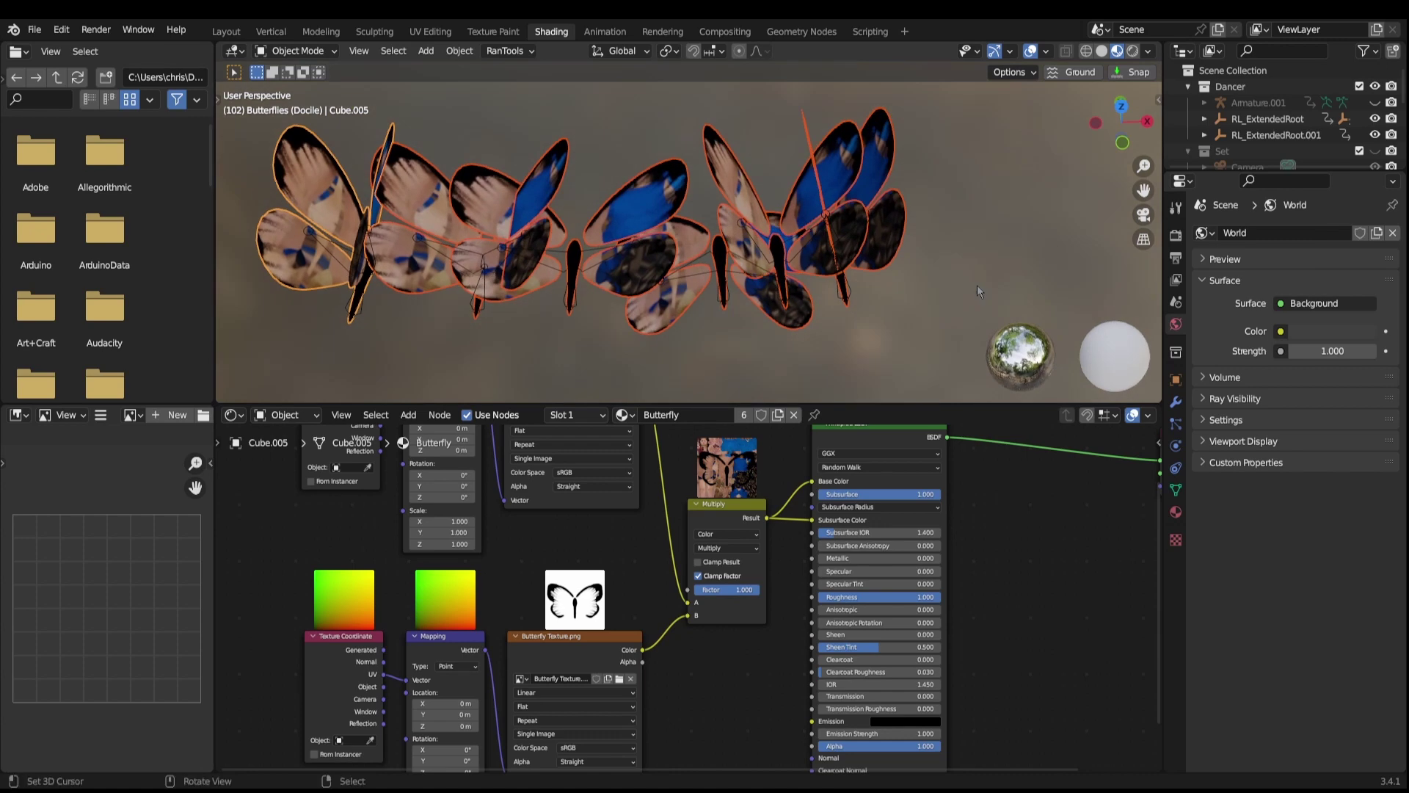
{"action": "scroll", "coordinate": [976, 285], "scroll_direction": "up", "scroll_amount": 3}
{"action": "scroll", "coordinate": [698, 285], "scroll_direction": "down", "scroll_amount": 4}
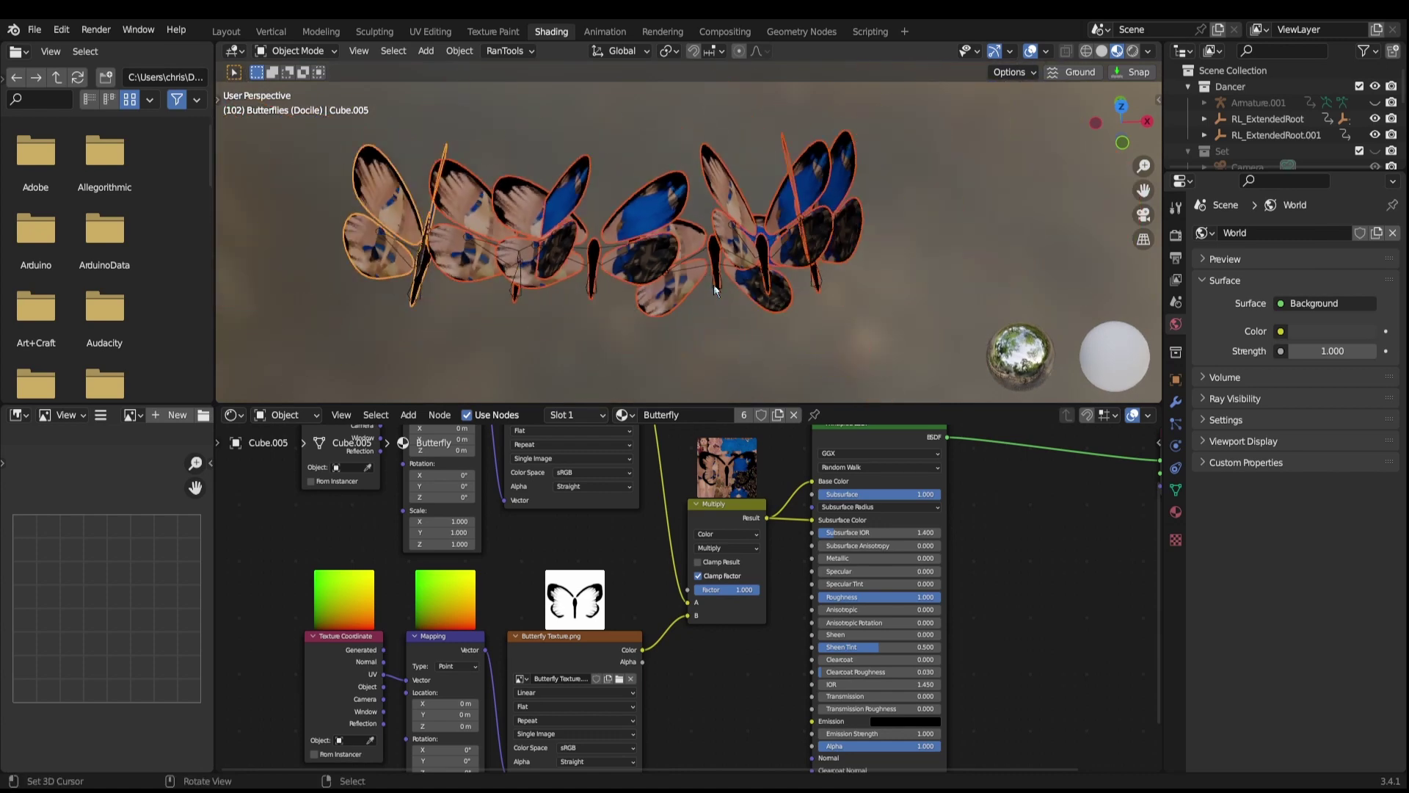
{"action": "middle_click_drag", "start_coordinate": [646, 275], "coordinate": [719, 210]}
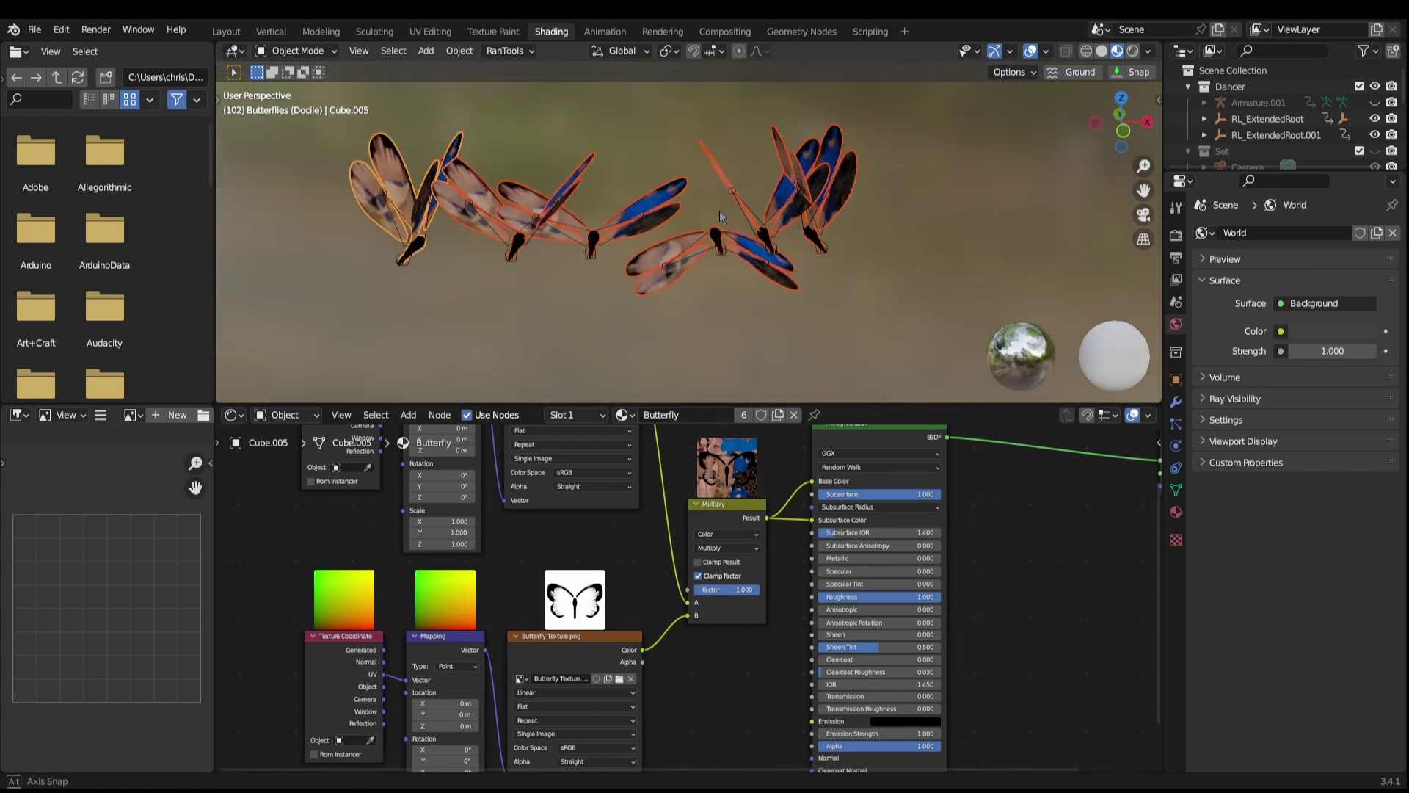
- Enable From Instancer on the Texture Coordinate node that feeds the Character_Diffuse image
{"action": "middle_click_drag", "start_coordinate": [789, 648], "coordinate": [944, 703]}
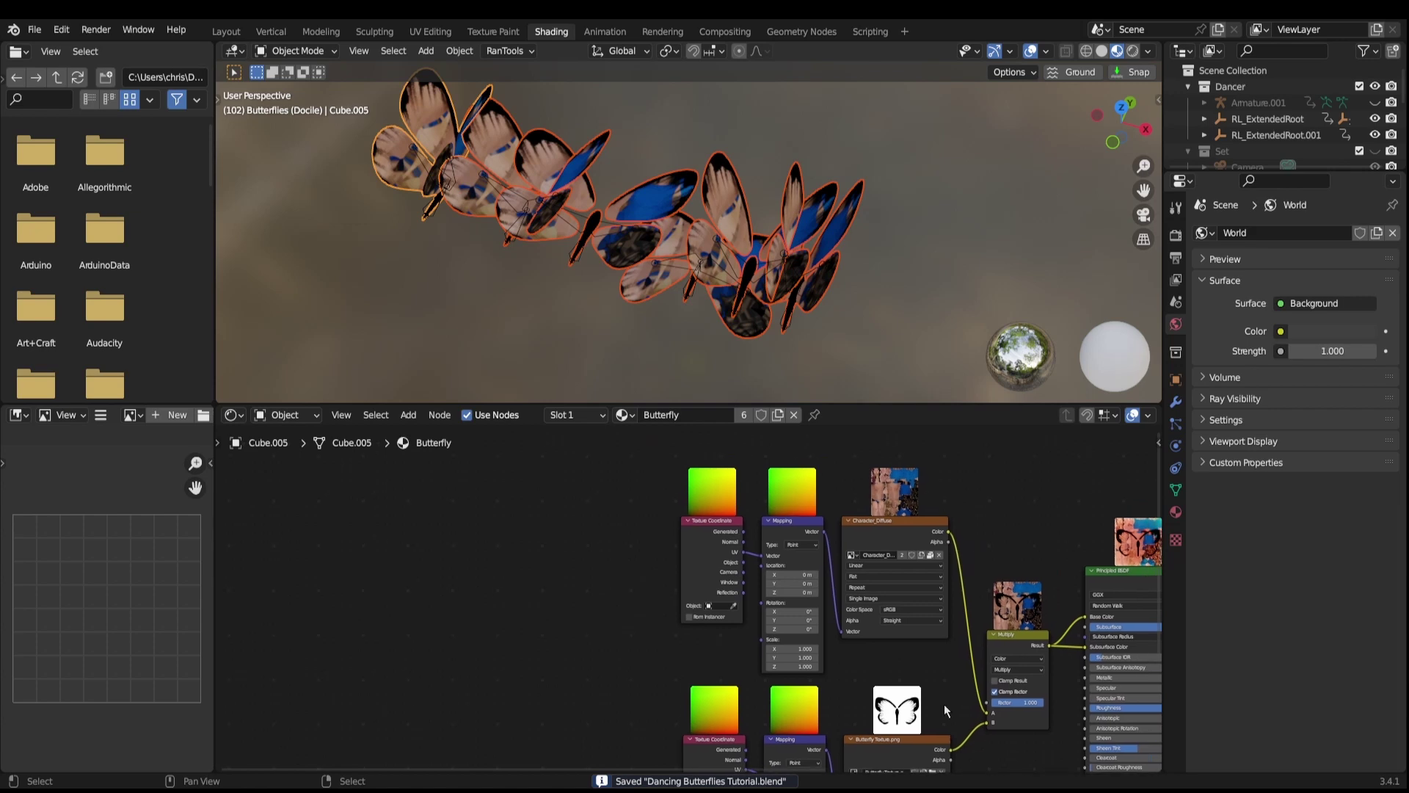
{"action": "scroll", "coordinate": [943, 705], "scroll_direction": "up", "scroll_amount": 3}
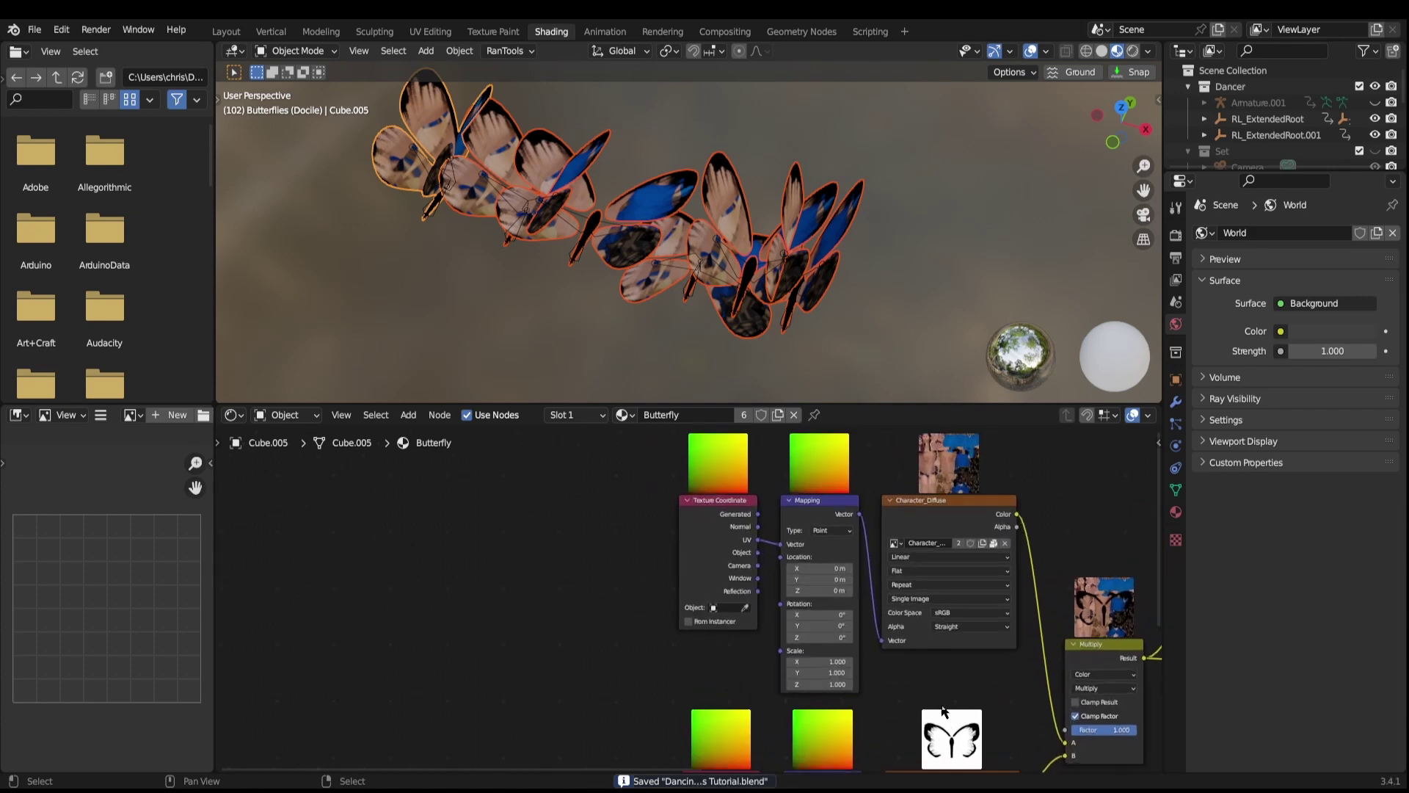
{"action": "scroll", "coordinate": [756, 677], "scroll_direction": "up", "scroll_amount": 2}
{"action": "scroll", "coordinate": [698, 640], "scroll_direction": "up", "scroll_amount": 2}
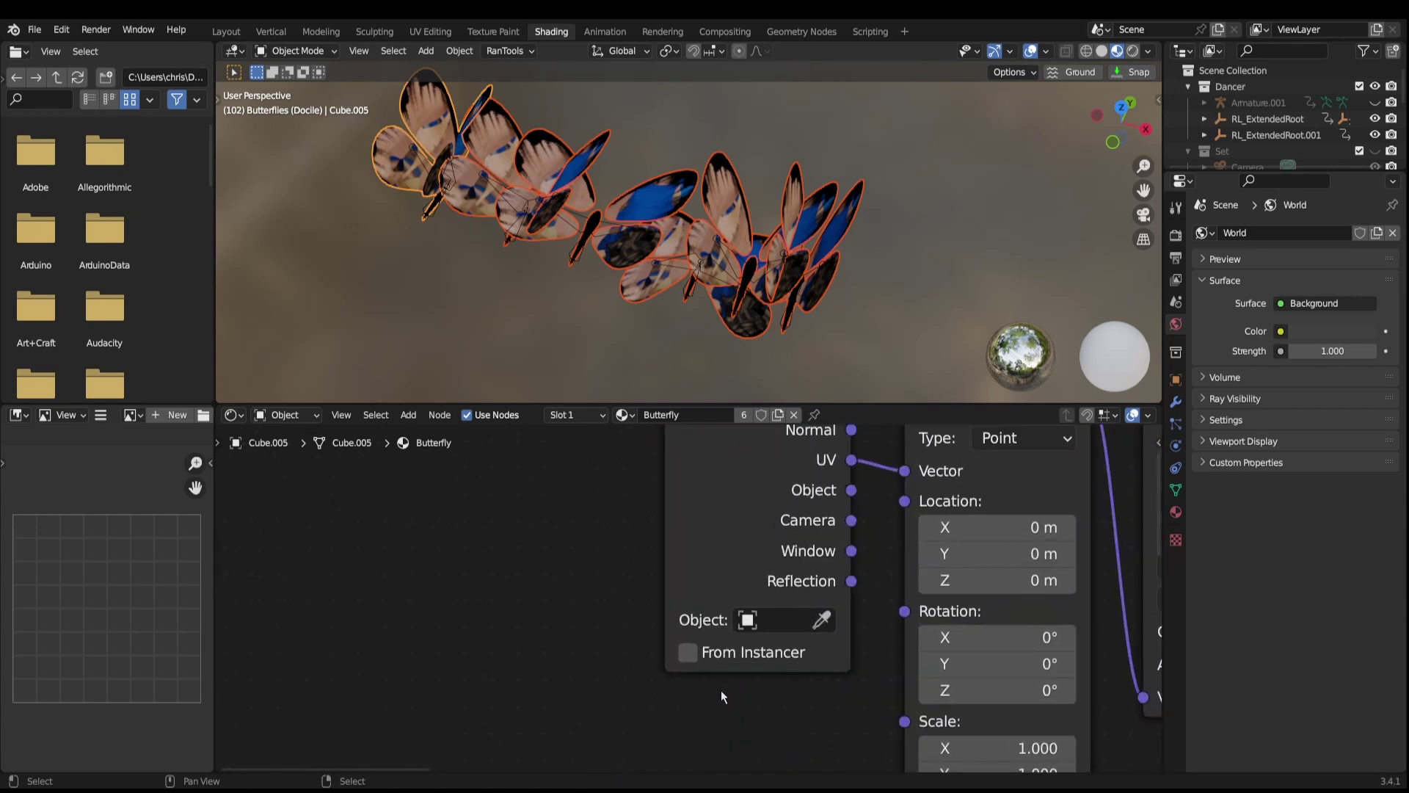
{"action": "scroll", "coordinate": [684, 679], "scroll_direction": "up", "scroll_amount": 2}
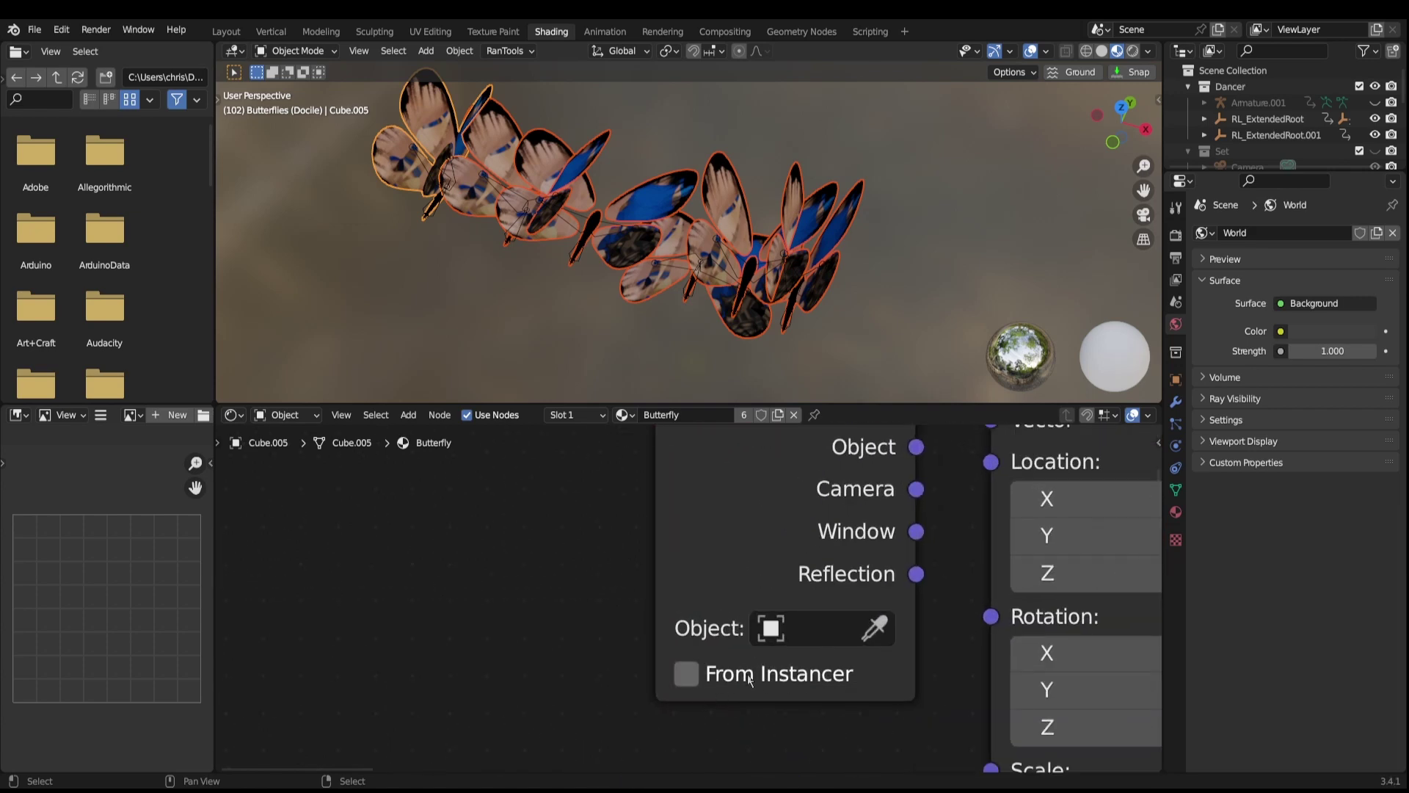
{"action": "scroll", "coordinate": [691, 678], "scroll_direction": "down", "scroll_amount": 3}
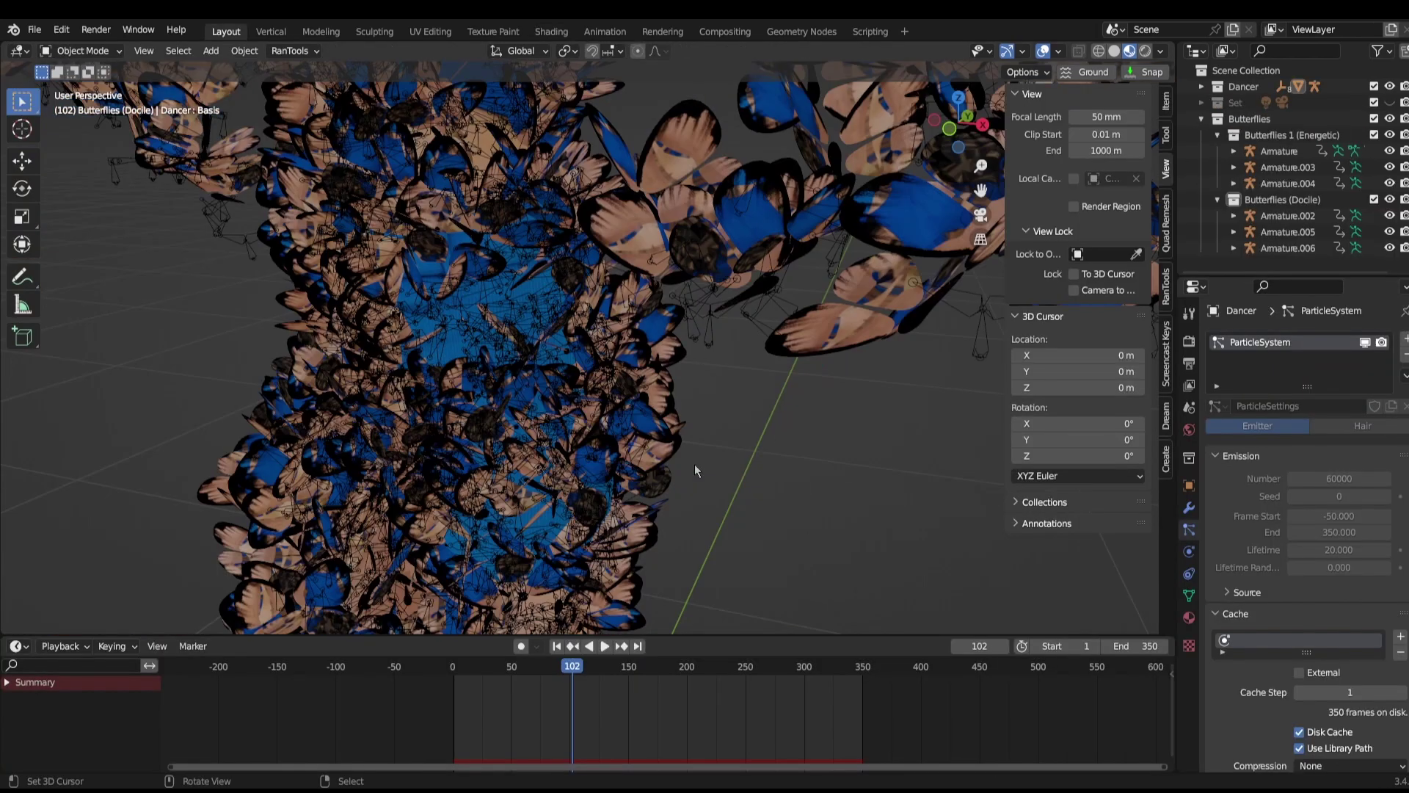
- Examine the butterfly-covered dancer in the Layout workspace from near, far and different angles in material preview
{"action": "scroll", "coordinate": [694, 464], "scroll_direction": "down", "scroll_amount": 4}
{"action": "scroll", "coordinate": [692, 464], "scroll_direction": "up", "scroll_amount": 4}
{"action": "scroll", "coordinate": [689, 469], "scroll_direction": "down", "scroll_amount": 10}
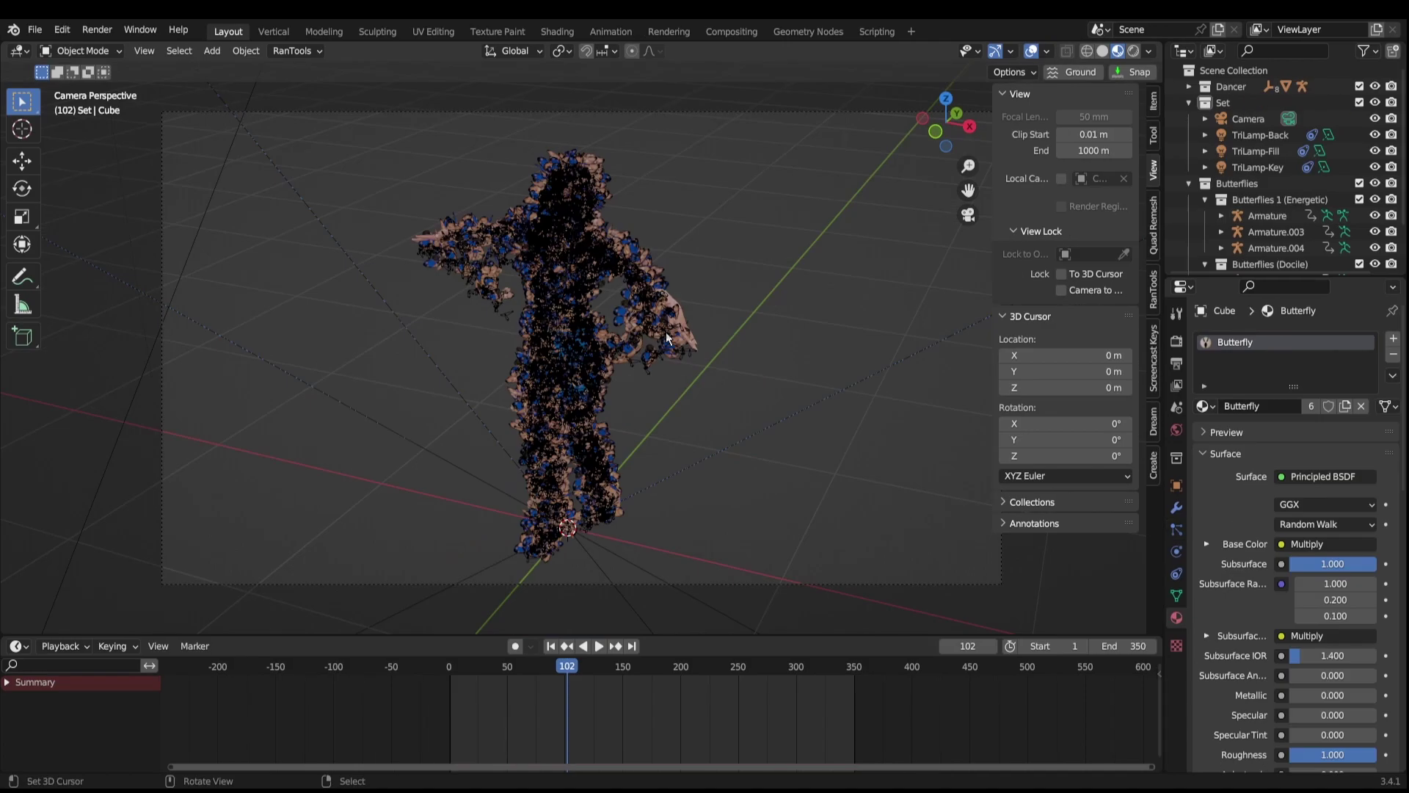
{"action": "scroll", "coordinate": [666, 332], "scroll_direction": "down", "scroll_amount": 3}
{"action": "scroll", "coordinate": [698, 328], "scroll_direction": "up", "scroll_amount": 6}
{"action": "middle_click_drag", "start_coordinate": [713, 333], "coordinate": [524, 408], "text": "shift"}
{"action": "middle_click_drag", "start_coordinate": [551, 390], "coordinate": [585, 389]}
{"action": "scroll", "coordinate": [584, 372], "scroll_direction": "up", "scroll_amount": 3}
{"action": "scroll", "coordinate": [290, 209], "scroll_direction": "down", "scroll_amount": 8}
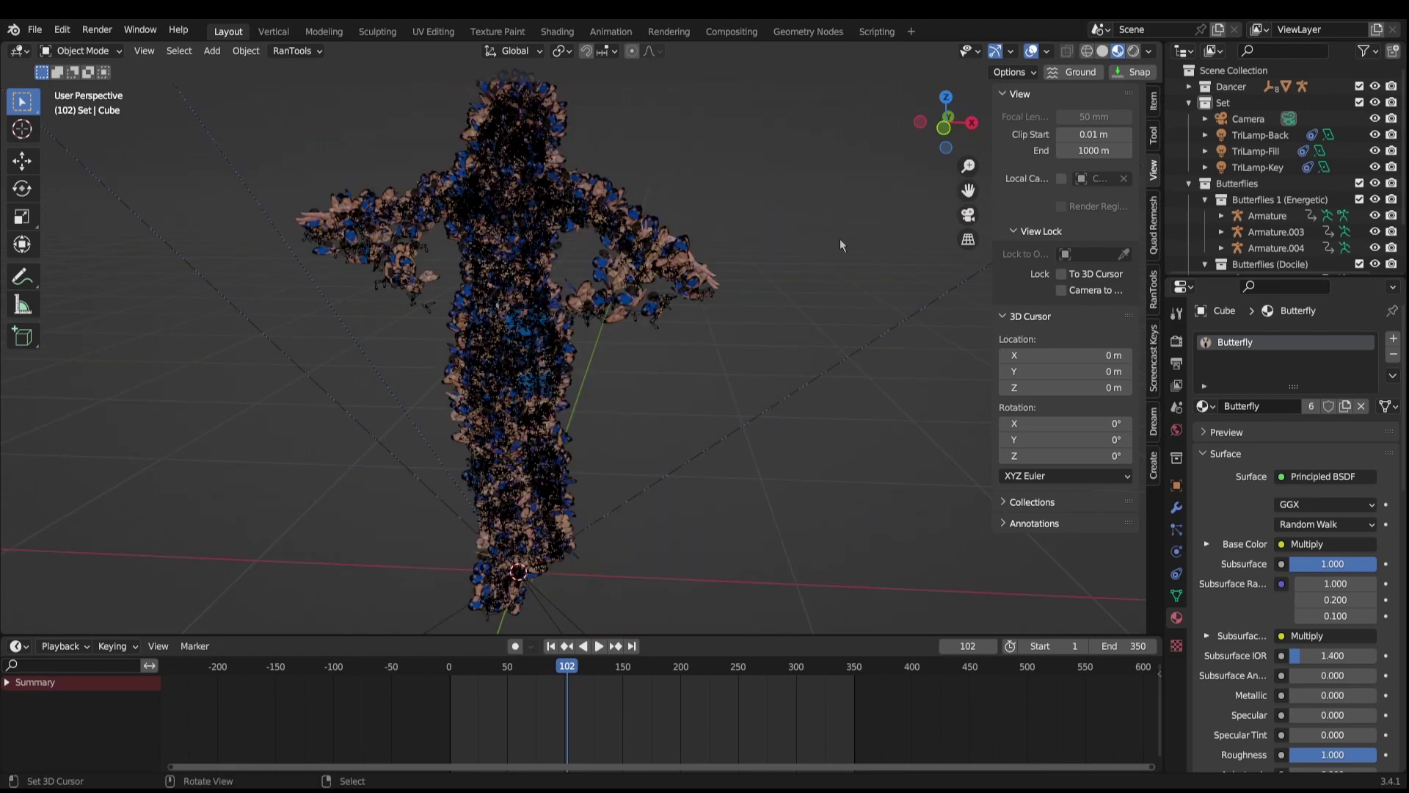
- Switch the viewport to rendered shading and examine the butterflies' colors up close on the dancer's torso, arms and legs
{"action": "left_click", "coordinate": [1132, 53]}
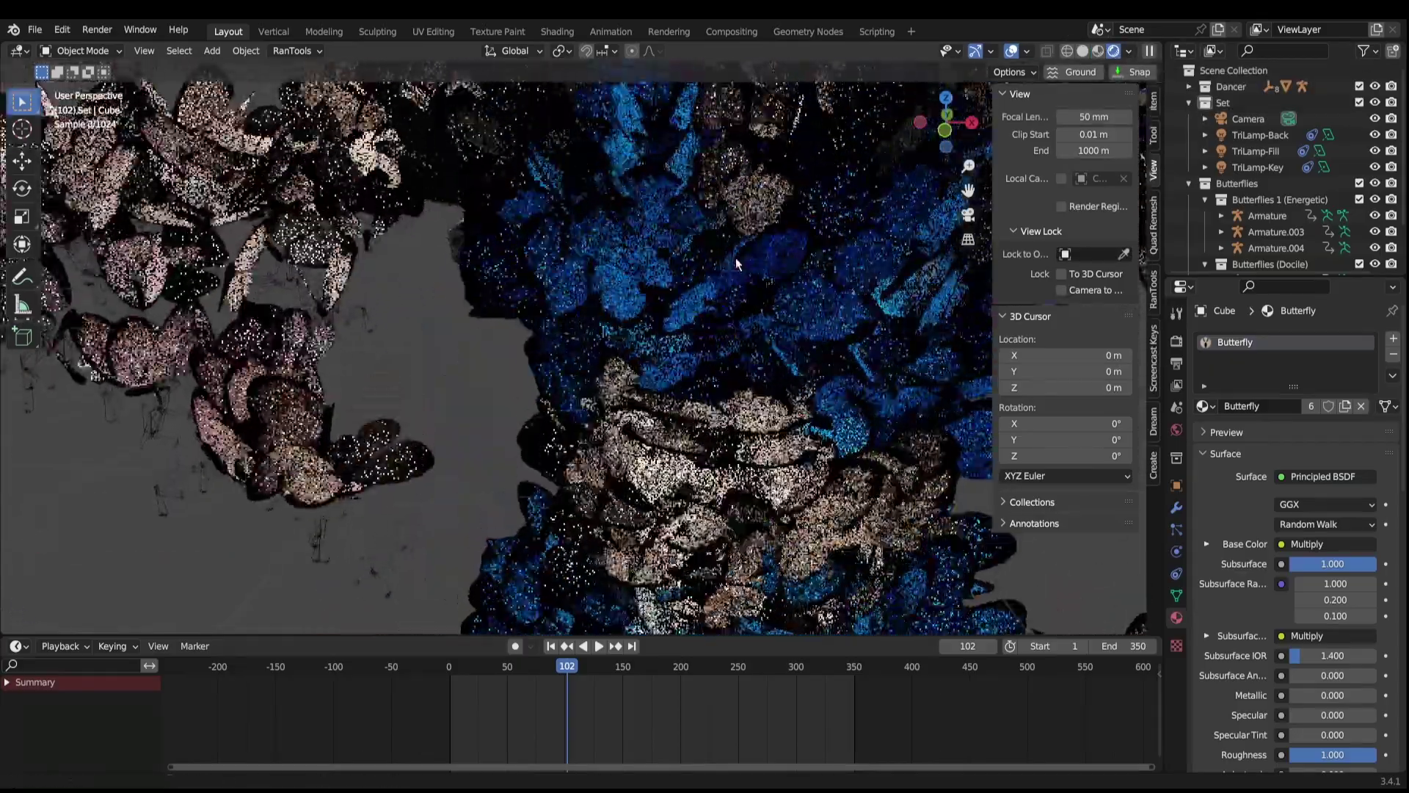
{"action": "middle_click_drag", "start_coordinate": [735, 258], "coordinate": [761, 305], "text": "shift"}
{"action": "scroll", "coordinate": [723, 283], "scroll_direction": "up", "scroll_amount": 5}
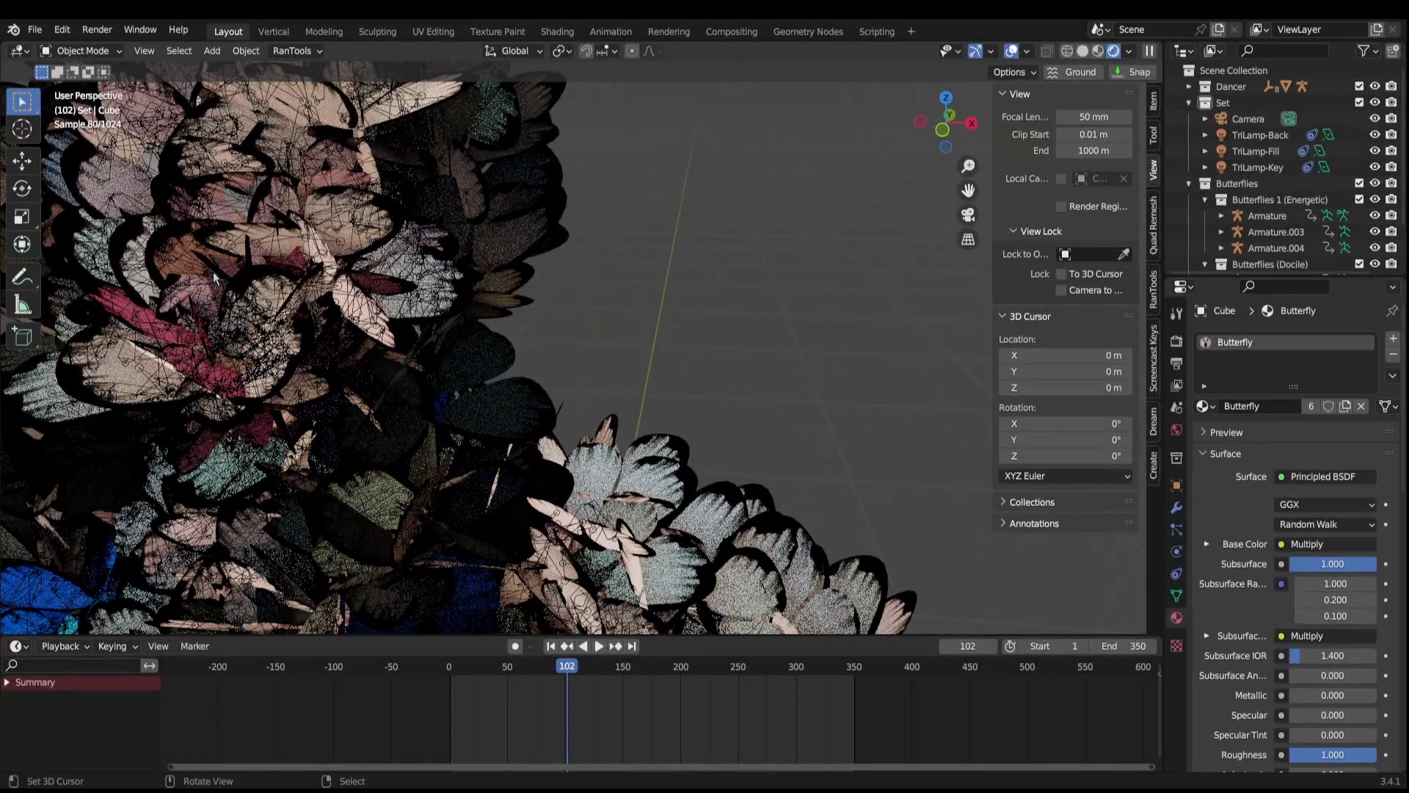
{"action": "scroll", "coordinate": [358, 274], "scroll_direction": "down", "scroll_amount": 4}
{"action": "scroll", "coordinate": [359, 275], "scroll_direction": "up", "scroll_amount": 4}
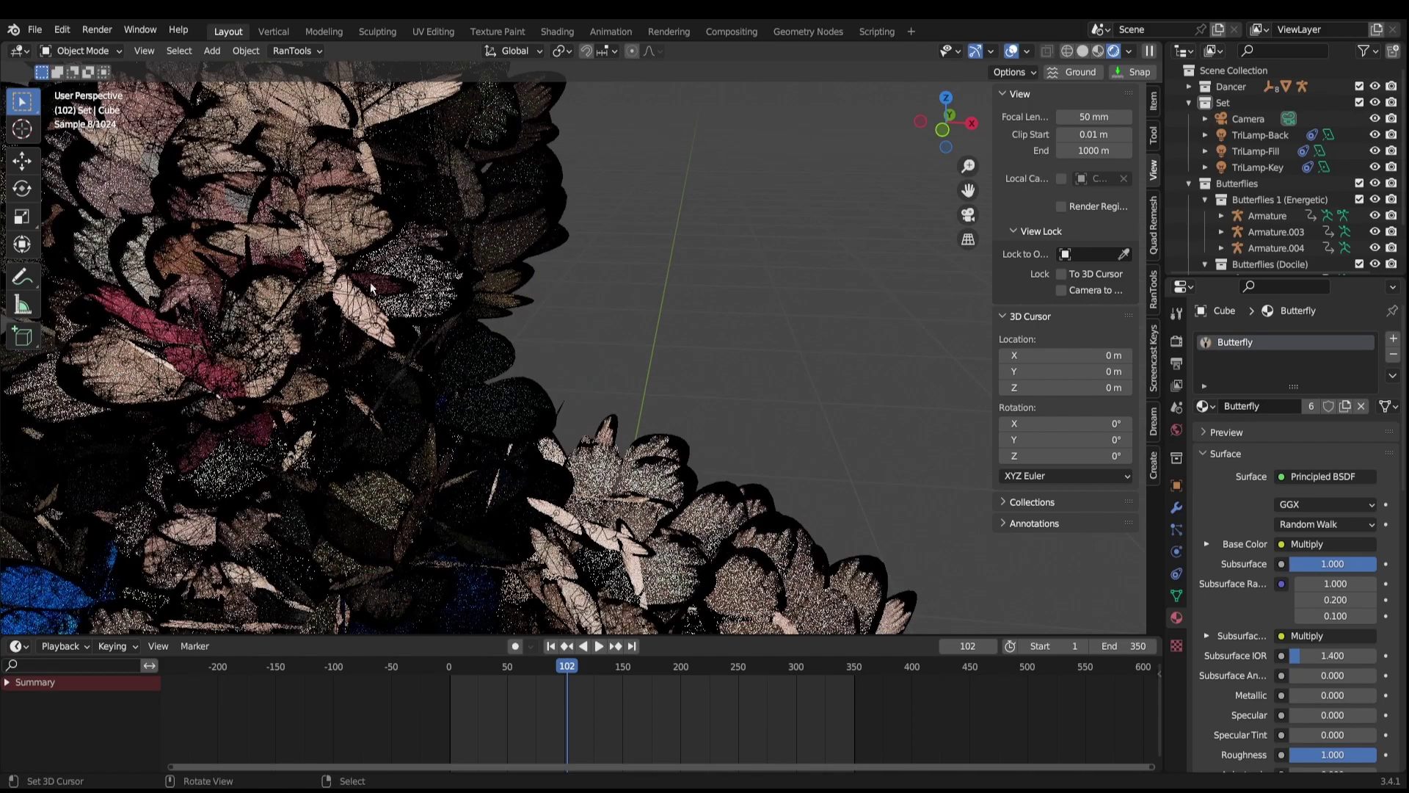
{"action": "scroll", "coordinate": [513, 419], "scroll_direction": "down", "scroll_amount": 4}
{"action": "middle_click_drag", "start_coordinate": [584, 441], "coordinate": [371, 450]}
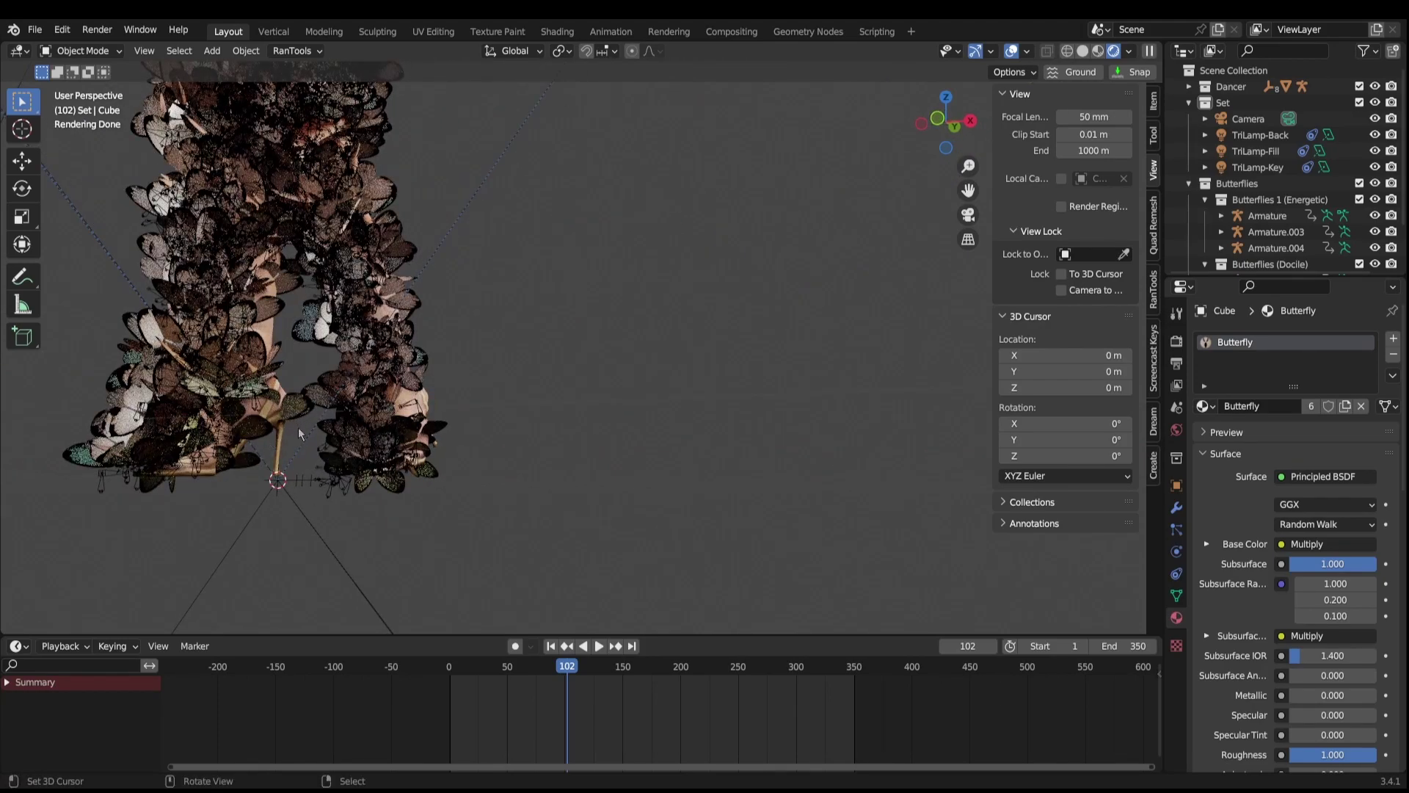
{"action": "middle_click_drag", "start_coordinate": [416, 468], "coordinate": [459, 470]}
- Play the animation with the whole dancer in view in rendered shading and restart it from the first frame
{"action": "scroll", "coordinate": [459, 470], "scroll_direction": "down", "scroll_amount": 8}
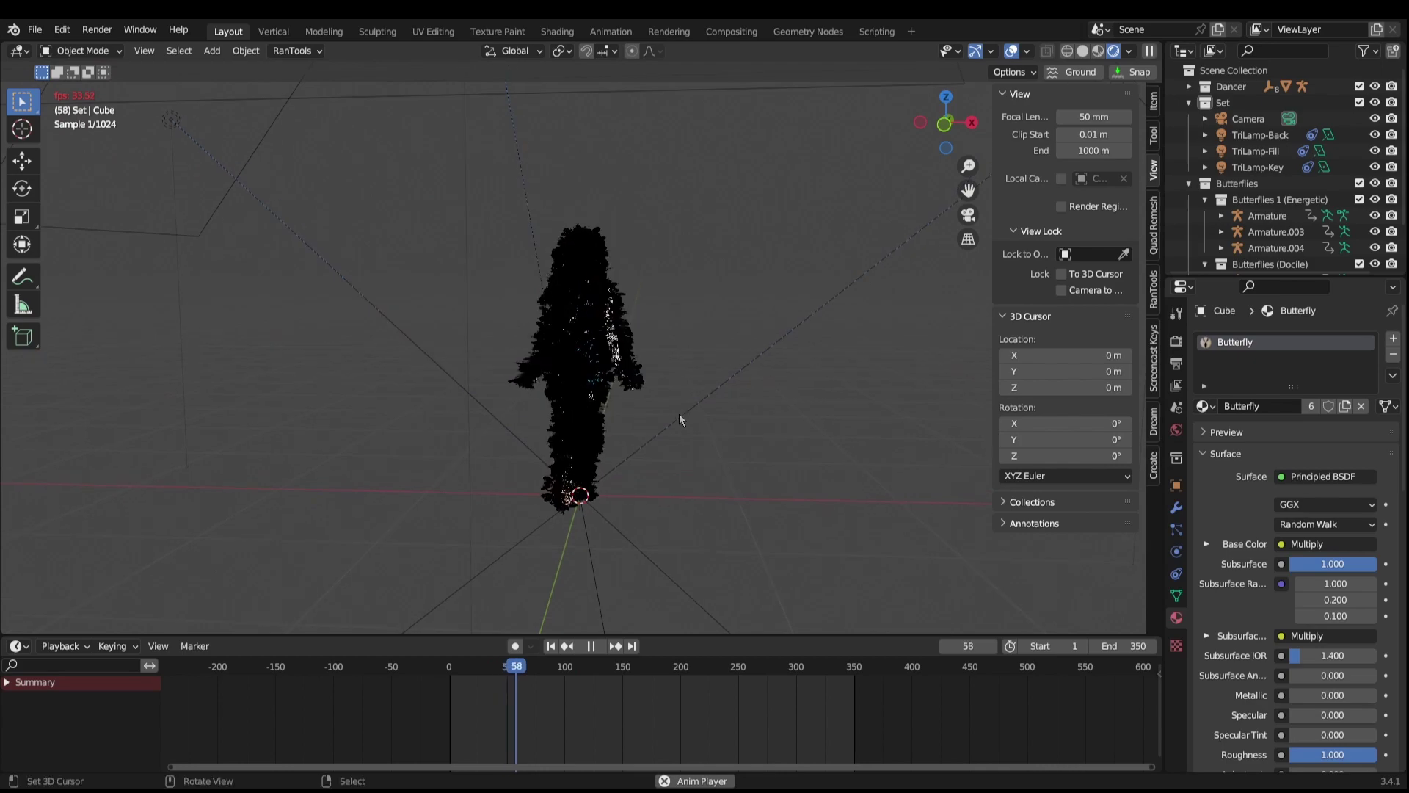
{"action": "scroll", "coordinate": [679, 412], "scroll_direction": "up", "scroll_amount": 3}
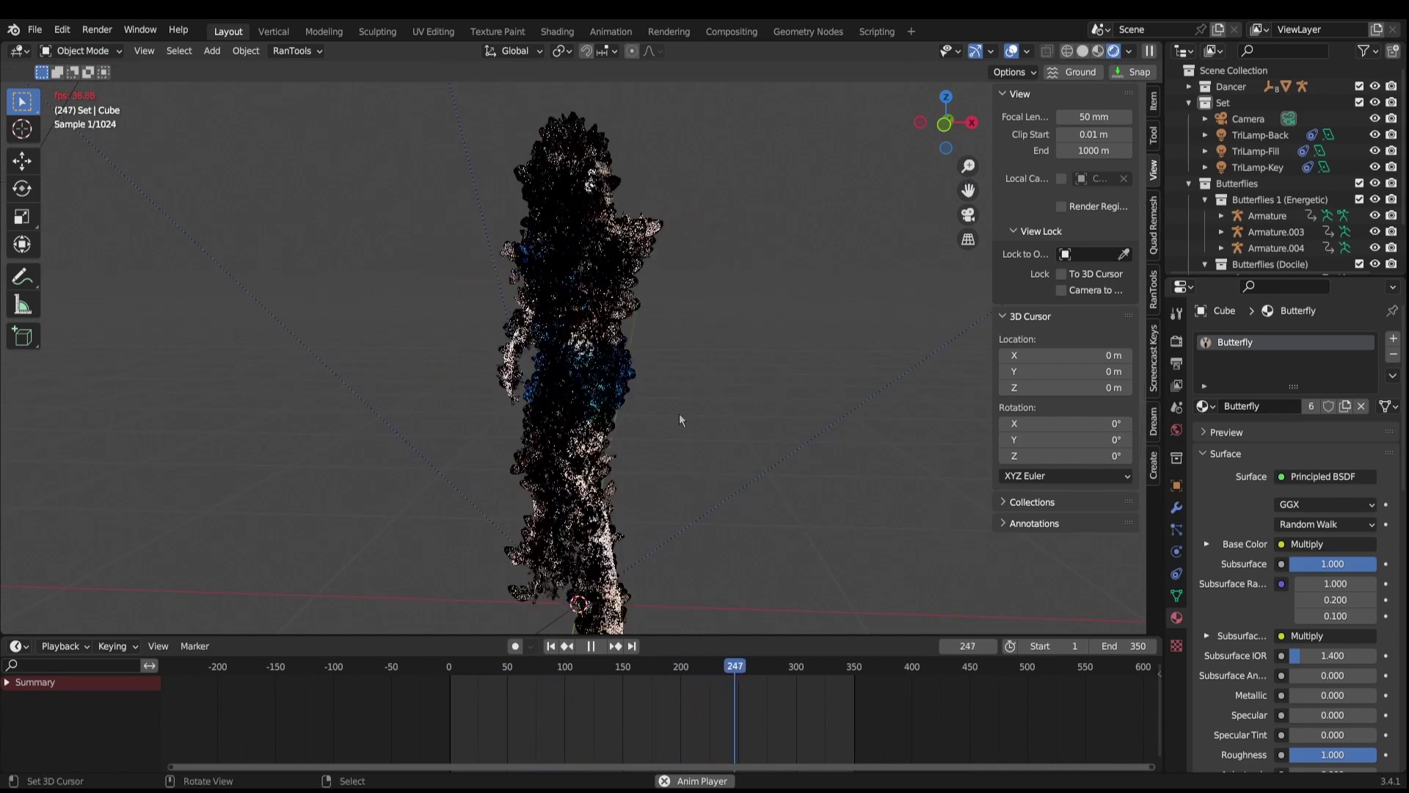
{"action": "key", "text": "shift+Left"}
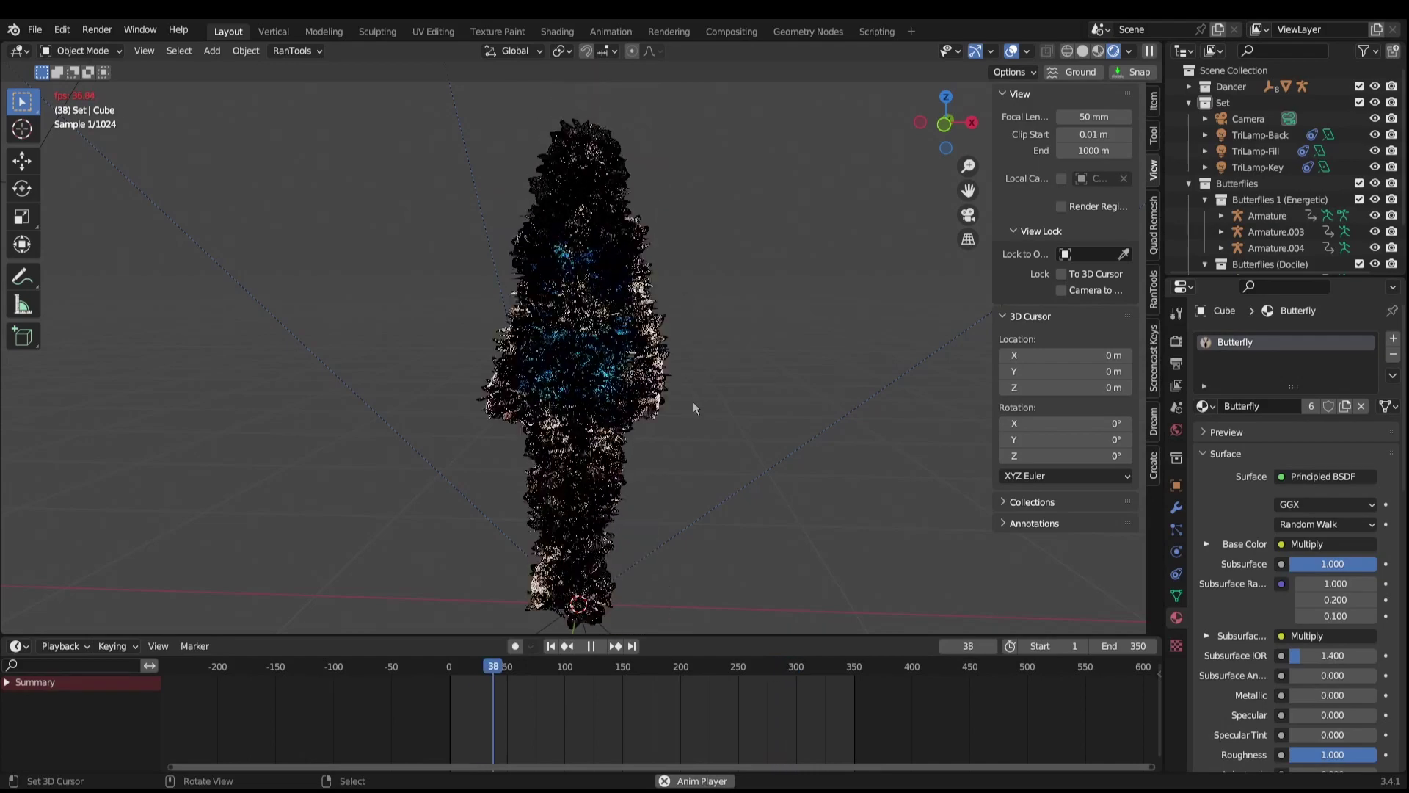
- Stop the playback, go to frame 105 and render it as a still image
{"action": "key", "text": "space"}
{"action": "left_click_drag", "start_coordinate": [587, 666], "coordinate": [570, 671]}
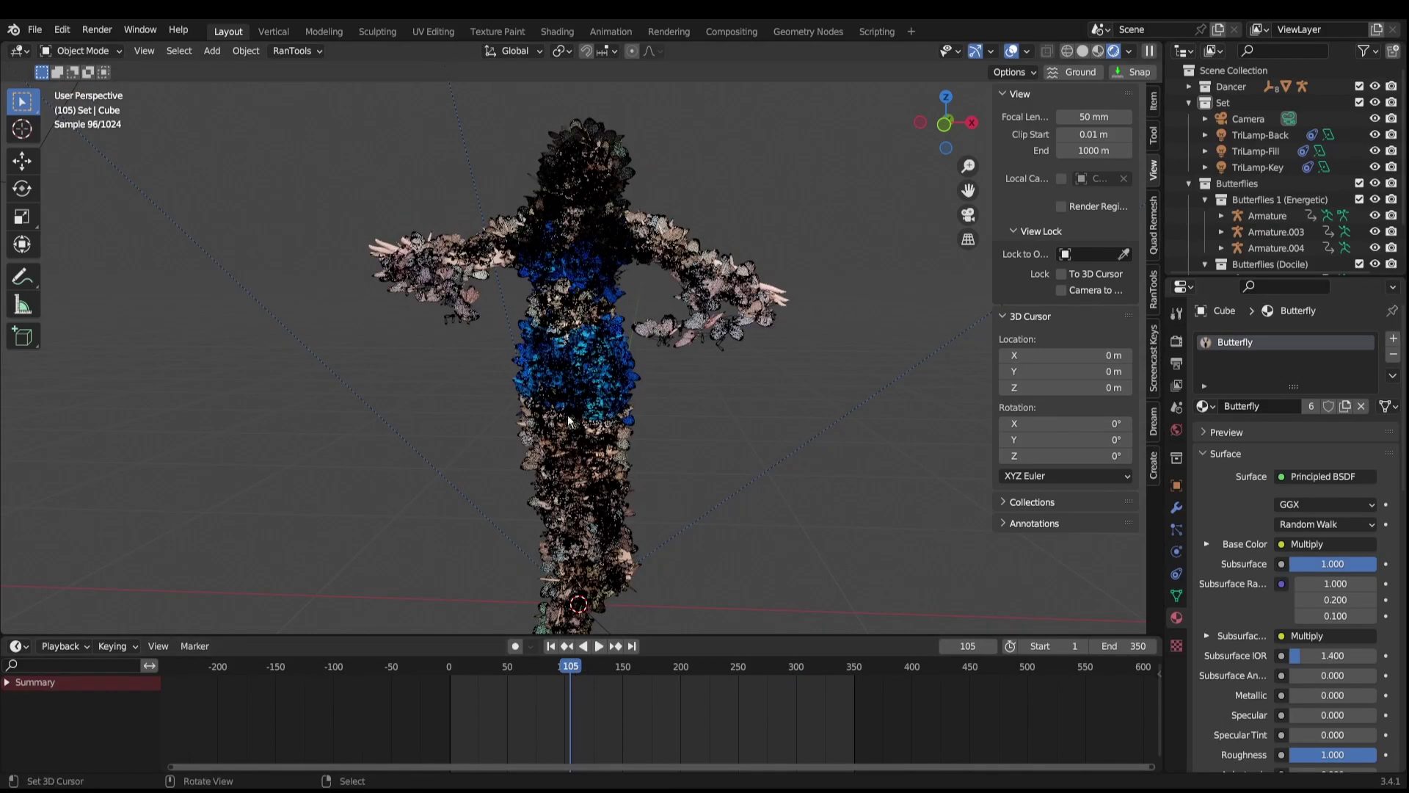
{"action": "key", "text": "F12"}
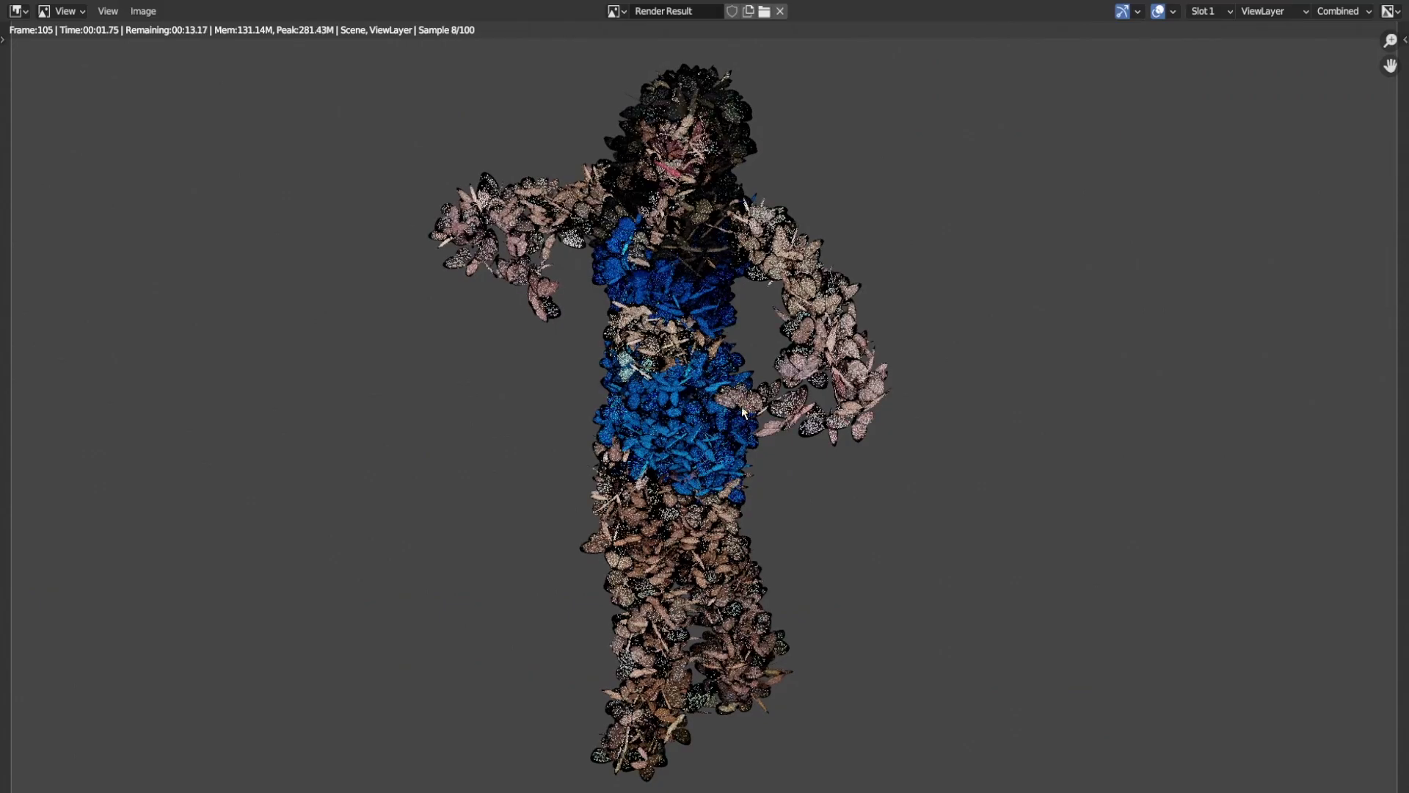
- Inspect the still render's butterflies up close around the torso and hips, and return to the whole figure
{"action": "scroll", "coordinate": [742, 413], "scroll_direction": "up", "scroll_amount": 5}
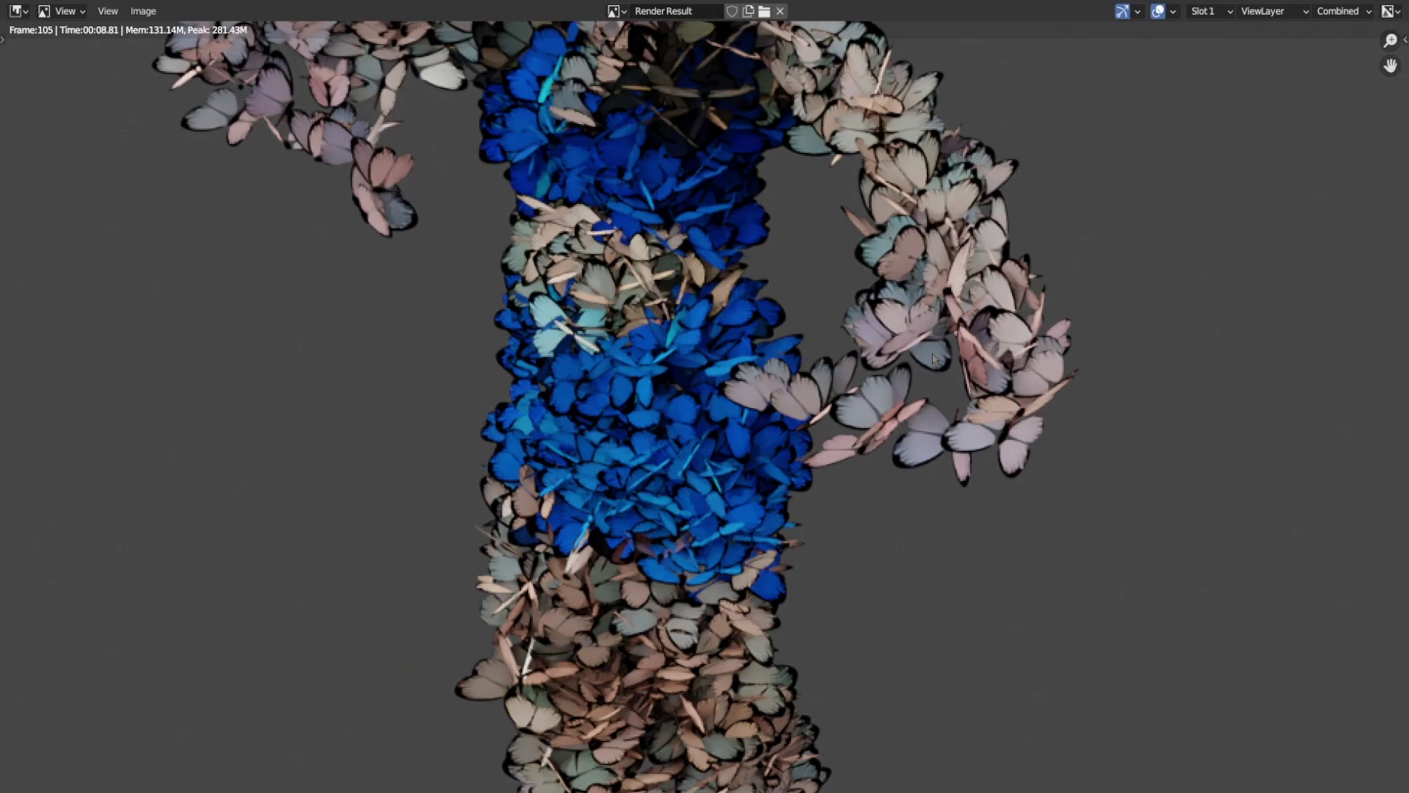
{"action": "scroll", "coordinate": [955, 372], "scroll_direction": "down", "scroll_amount": 2}
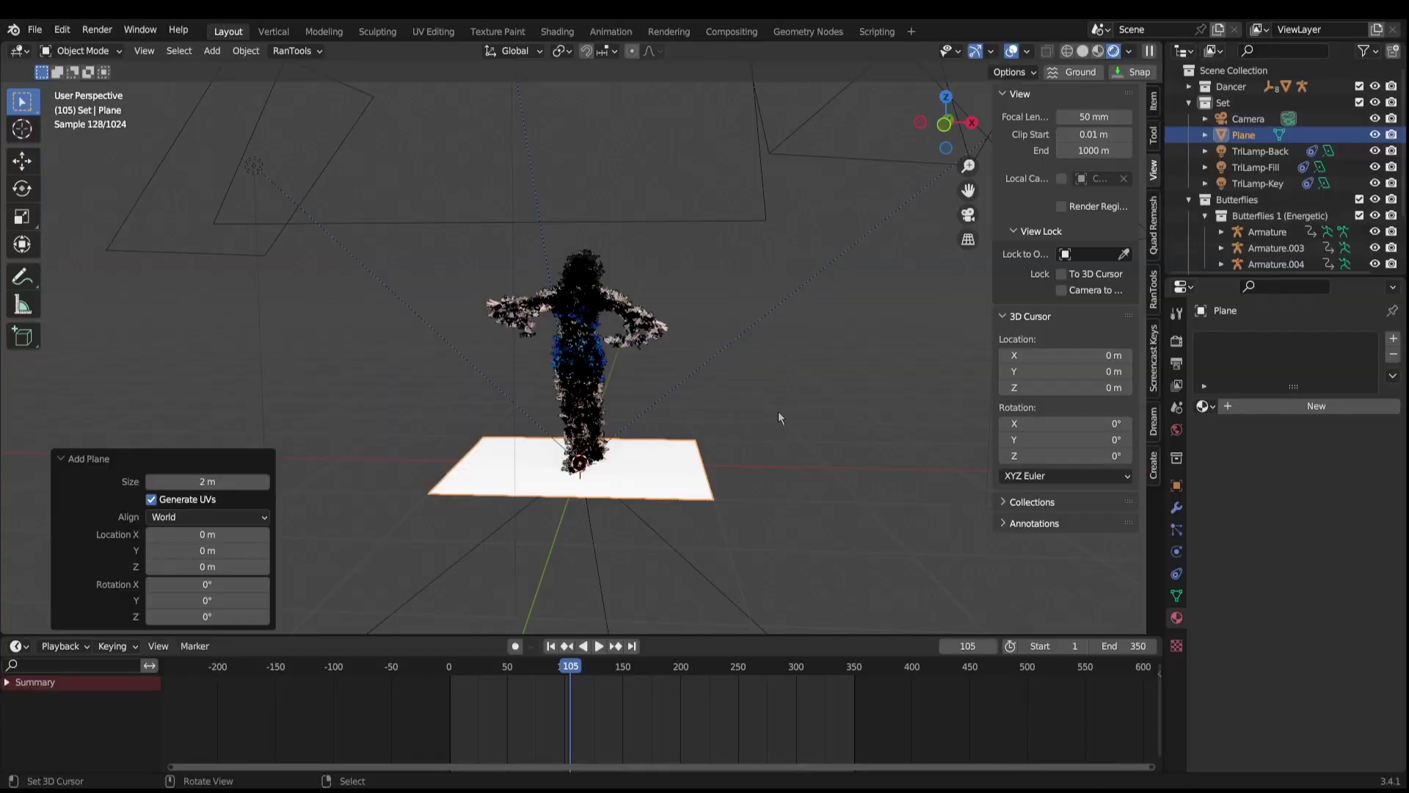
- Scale the newly added floor plane beneath the dancer by a factor of 5
{"action": "middle_click_drag", "start_coordinate": [778, 412], "coordinate": [756, 422]}
{"action": "type", "text": "s"}
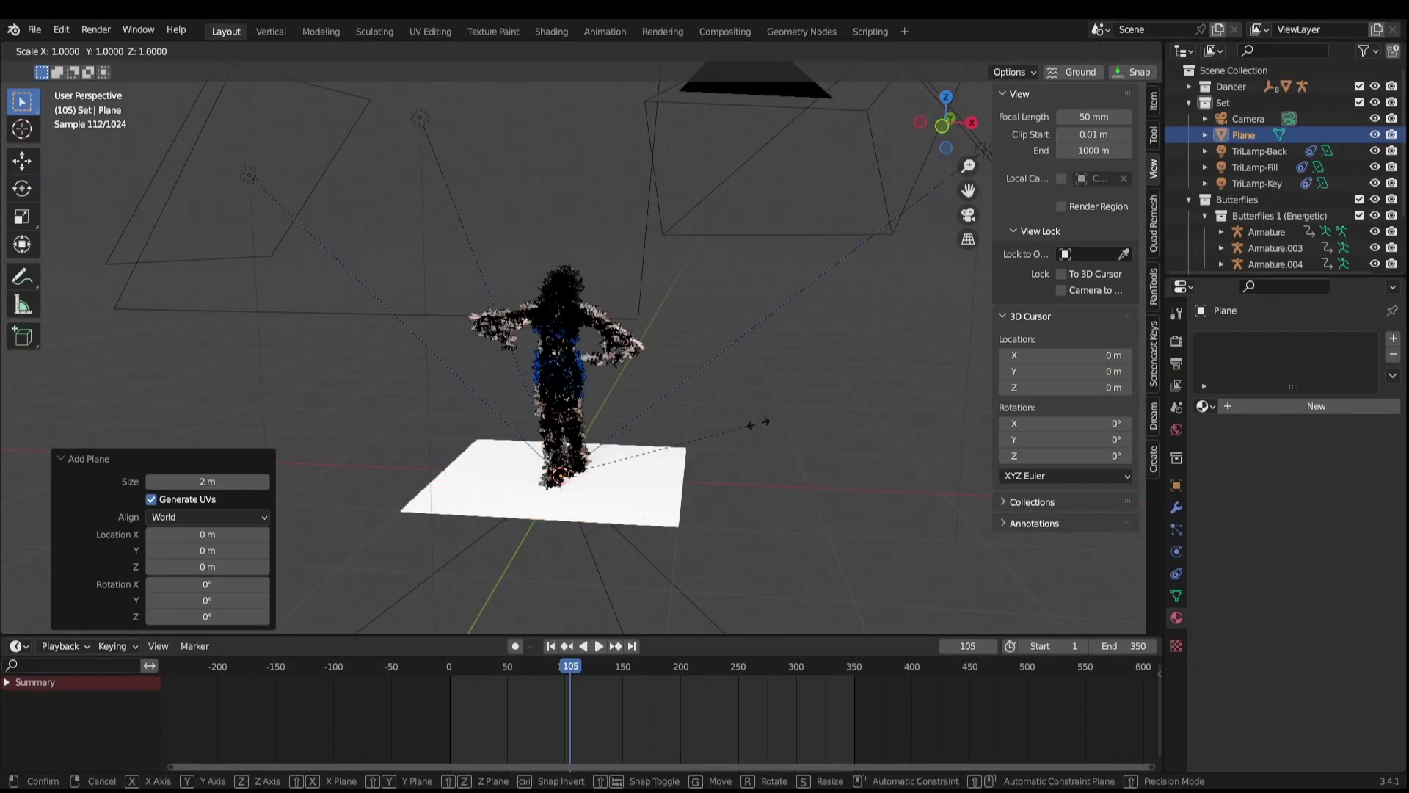
{"action": "type", "text": "5"}
{"action": "key", "text": "Return"}
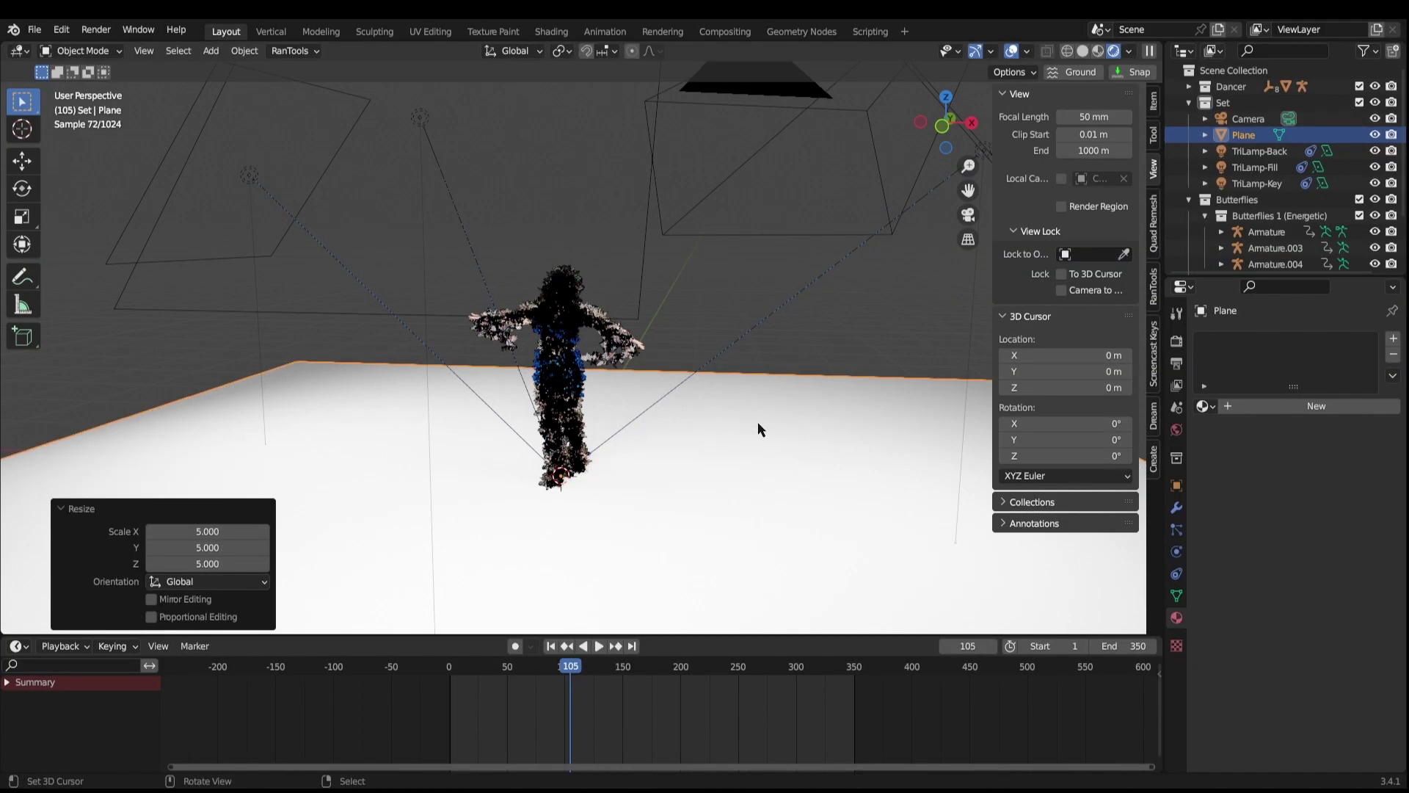
- In edge select mode, extrude the floor plane's rear edge up into a back wall and bevel the fold into a smooth curve
{"action": "key", "text": "ctrl+Tab"}
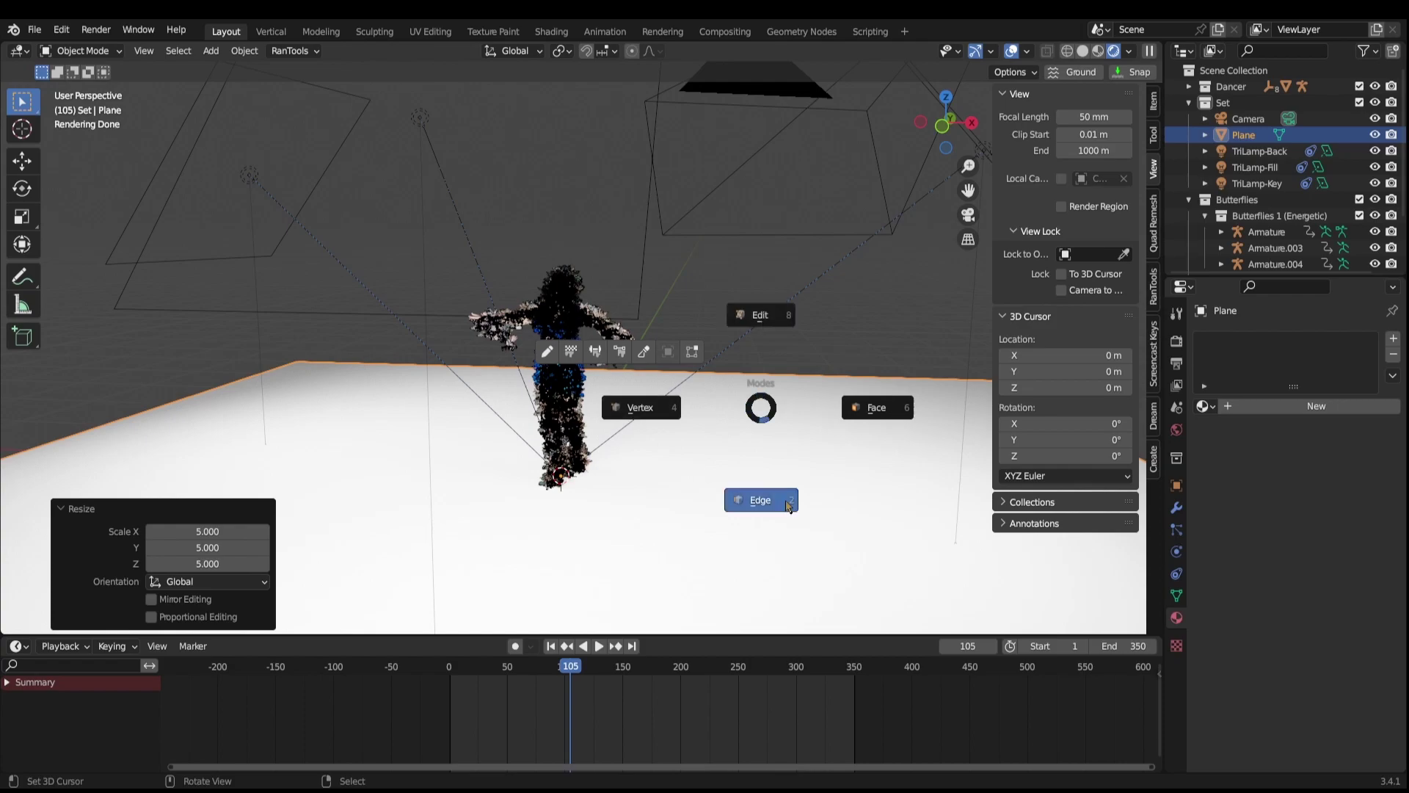
{"action": "left_click", "coordinate": [760, 473]}
{"action": "key", "text": "a"}
{"action": "key", "text": "KP_0"}
{"action": "key", "text": "ctrl+b"}
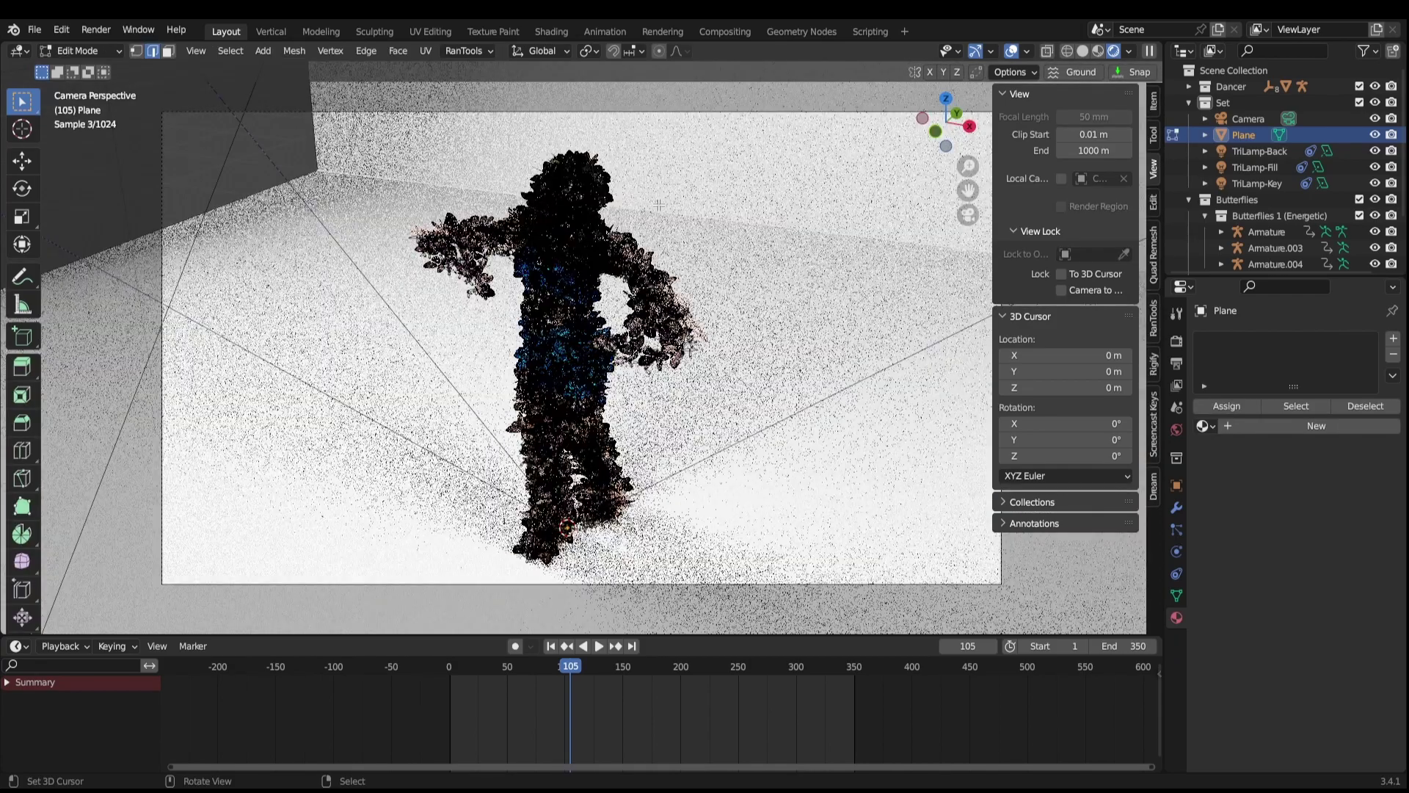
{"action": "left_click", "coordinate": [650, 240]}
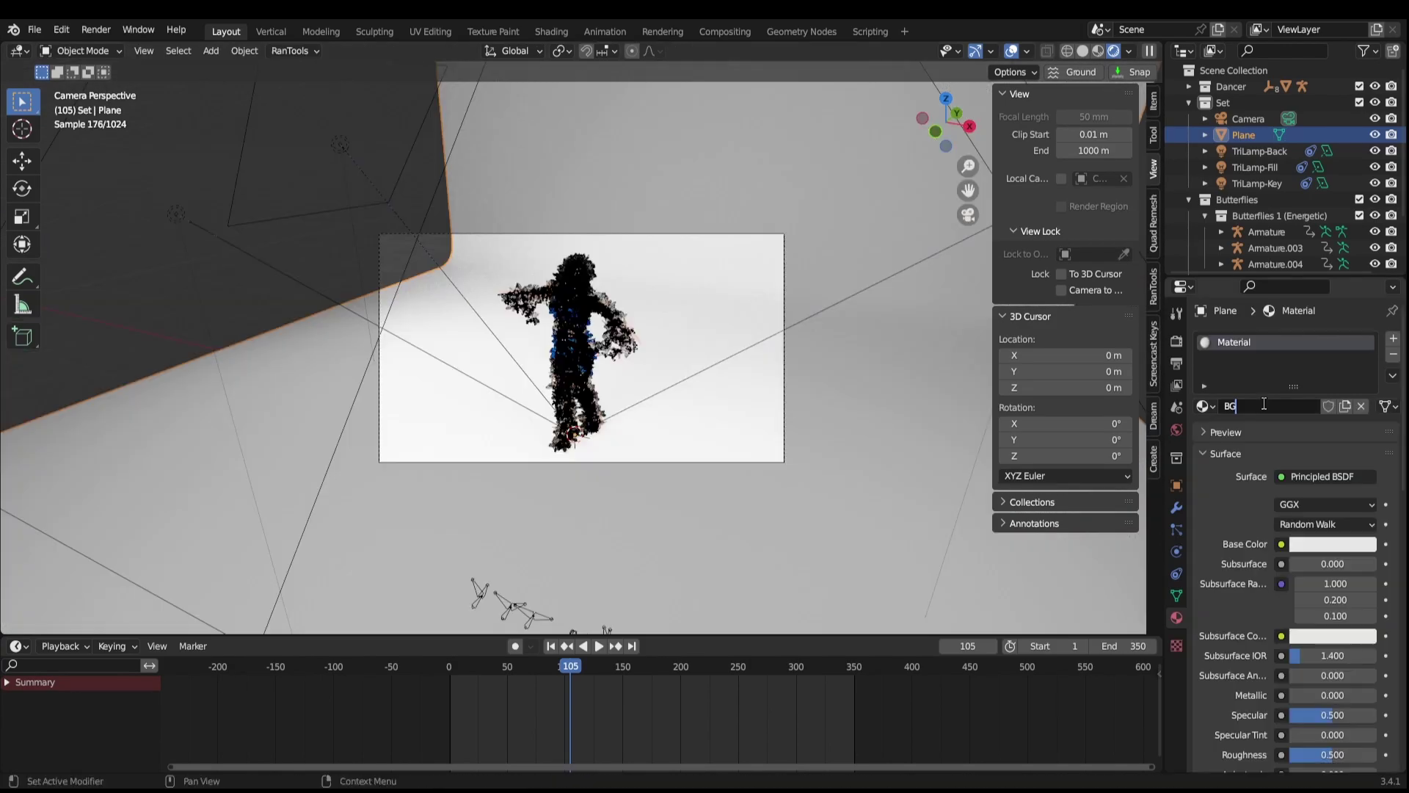
- Name the backdrop's new material BG and set its base color to pink with hue 0.010, saturation 0.728 and value 0.800
{"action": "left_click", "coordinate": [1331, 544]}
{"action": "left_click_drag", "start_coordinate": [1248, 487], "coordinate": [1315, 487]}
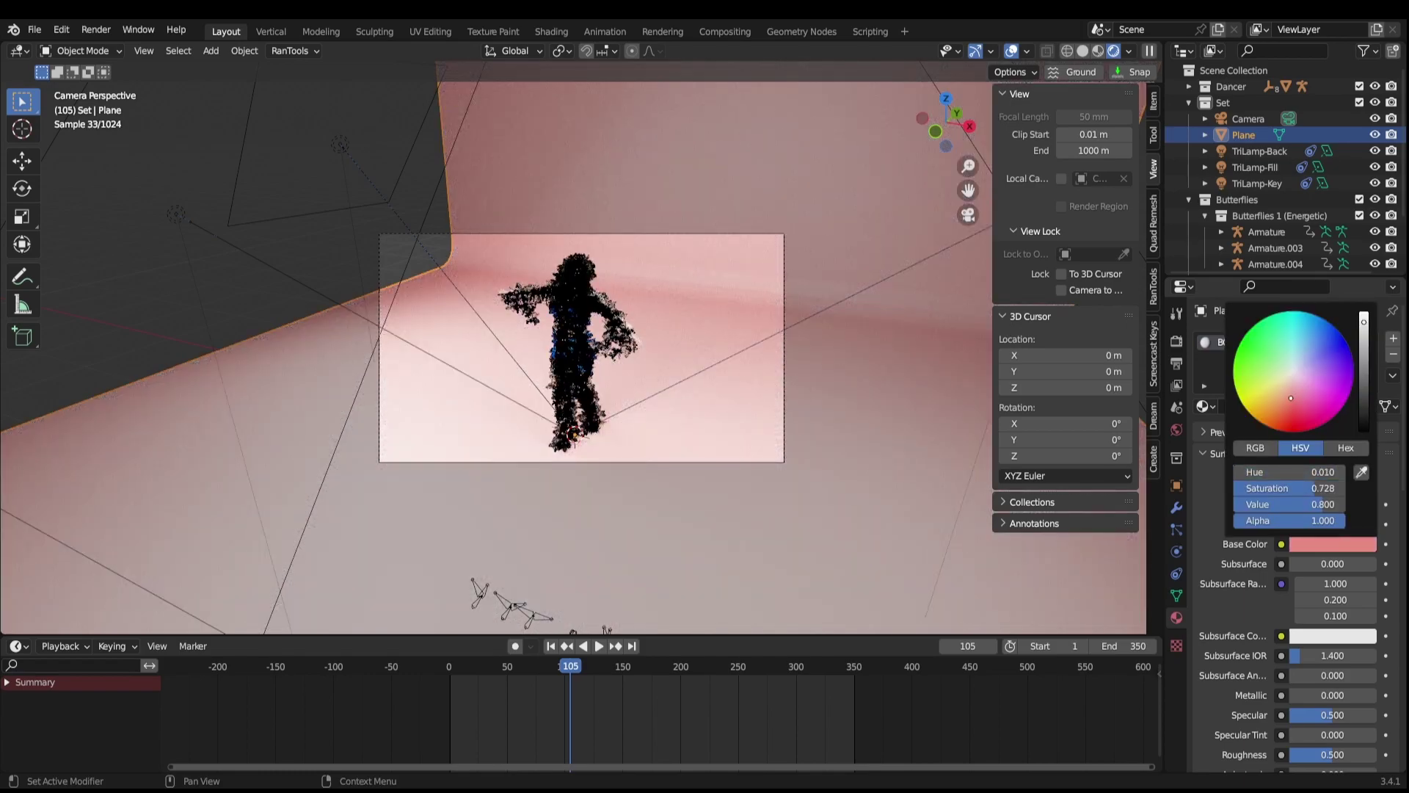
- Select the TriLamp-Key light and show only the Set collection in the viewport
{"action": "middle_click_drag", "start_coordinate": [785, 468], "coordinate": [910, 521]}
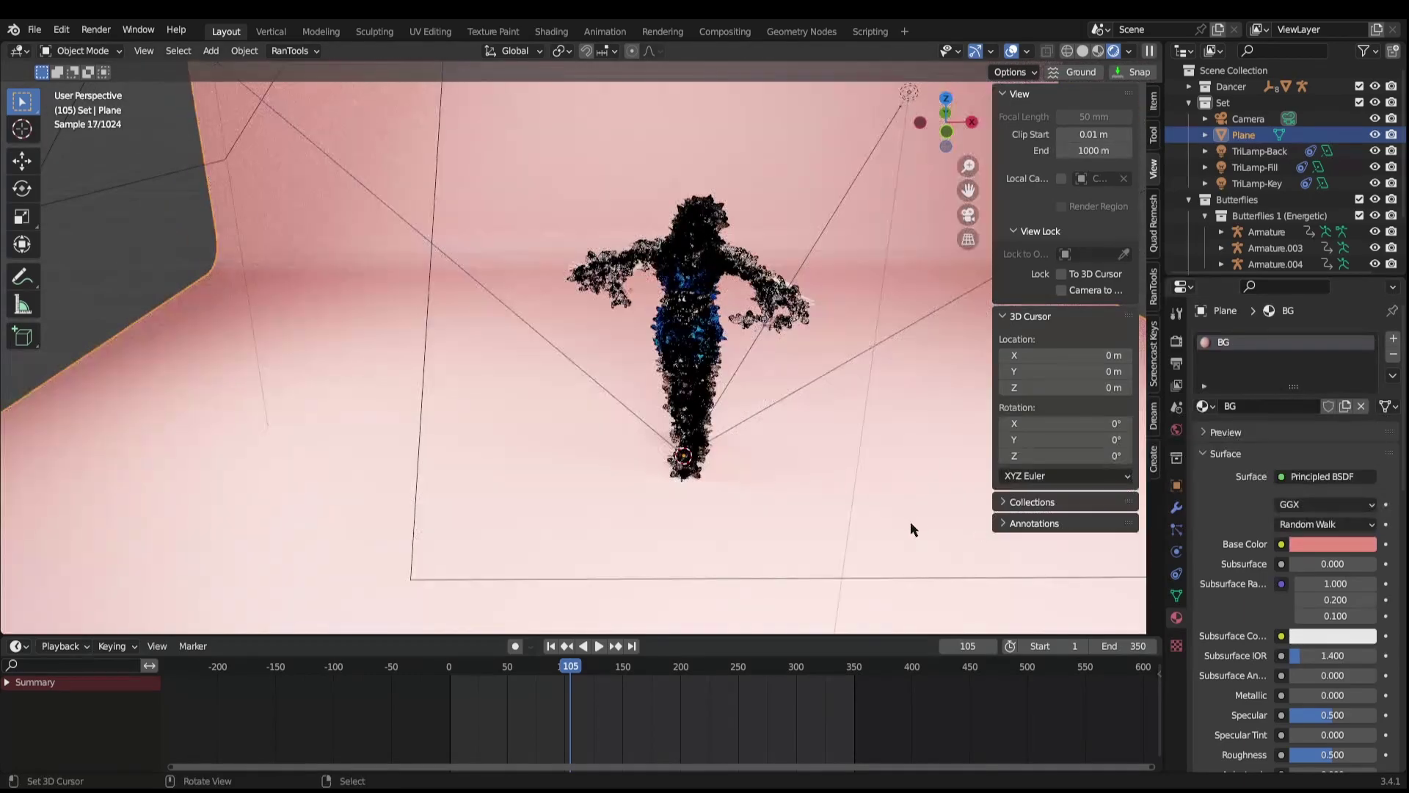
{"action": "right_click", "coordinate": [861, 442]}
{"action": "key", "text": "2"}
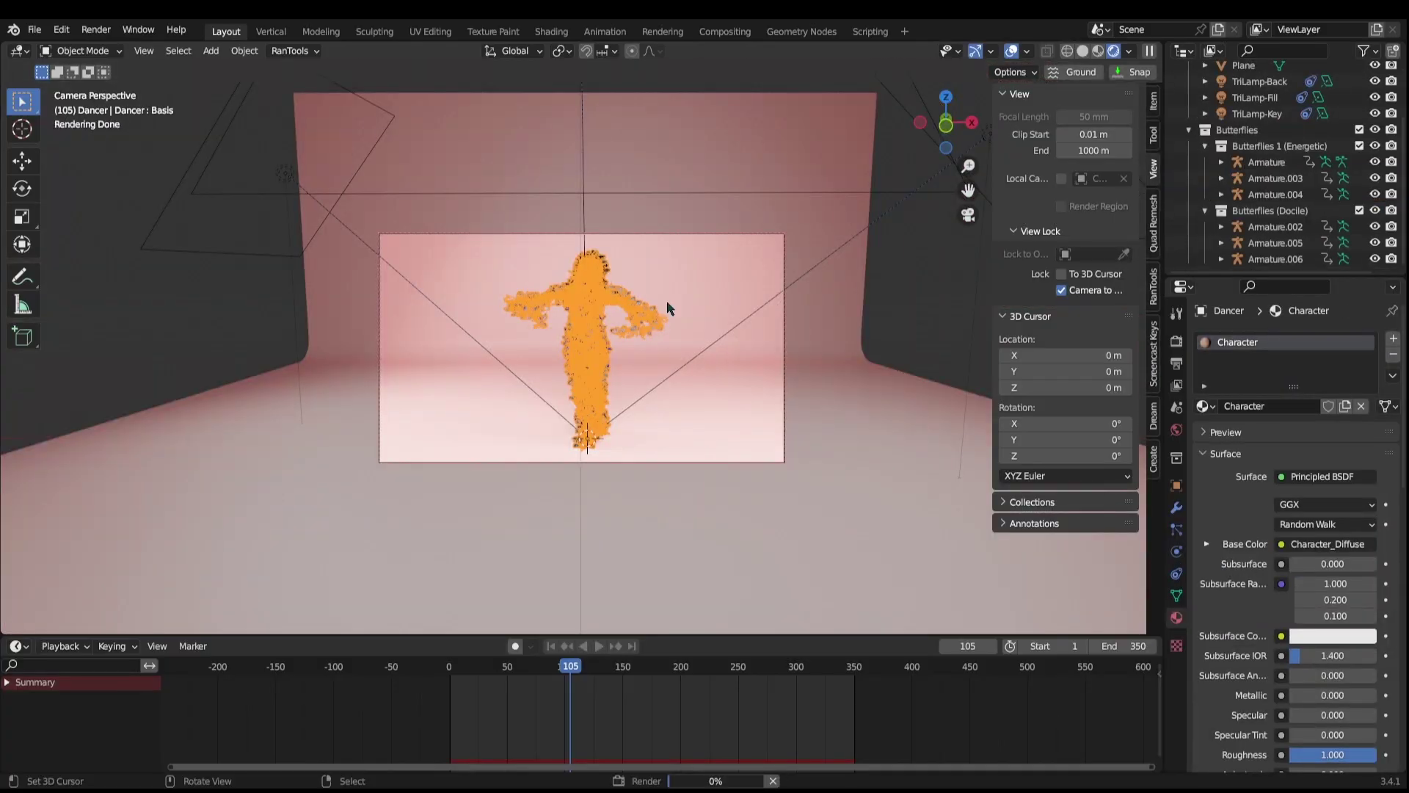
- Render frame 105 with the pink backdrop, inspect the butterflies up close and close the render
{"action": "key", "text": "F12"}
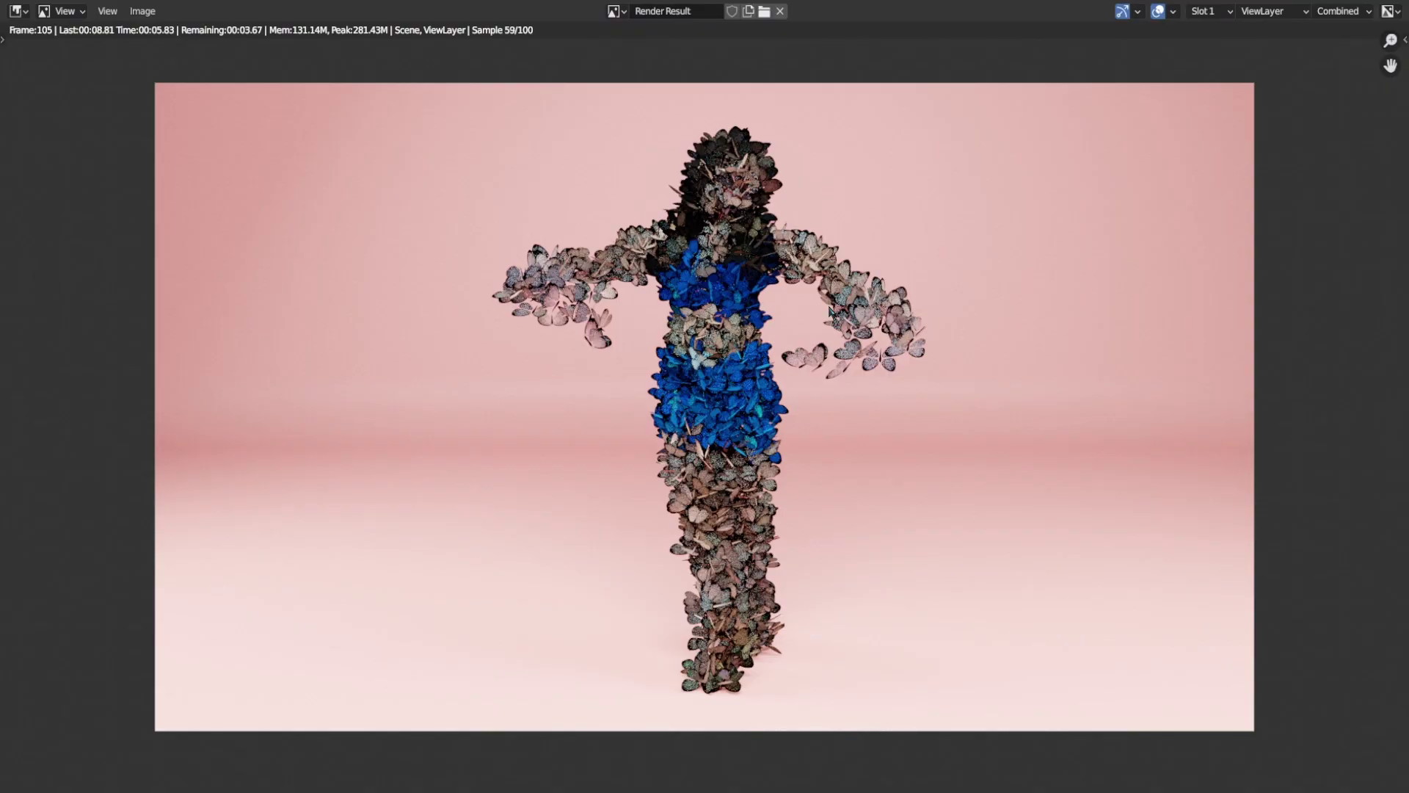
{"action": "scroll", "coordinate": [829, 312], "scroll_direction": "up", "scroll_amount": 2}
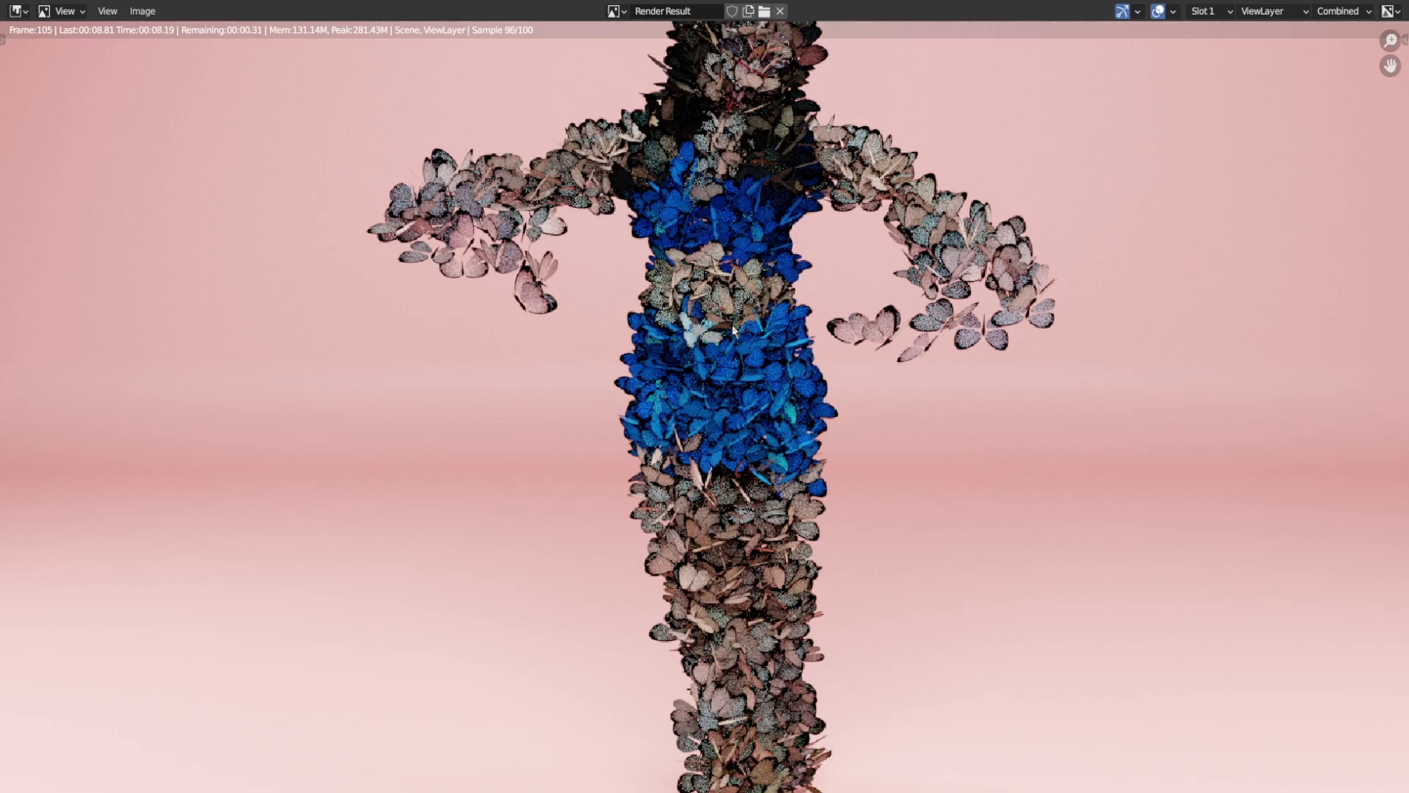
{"action": "key", "text": "Escape"}
- Hide the dancer's existing particle system in the viewport and add a second particle system to the dancer
{"action": "left_click", "coordinate": [1176, 532]}
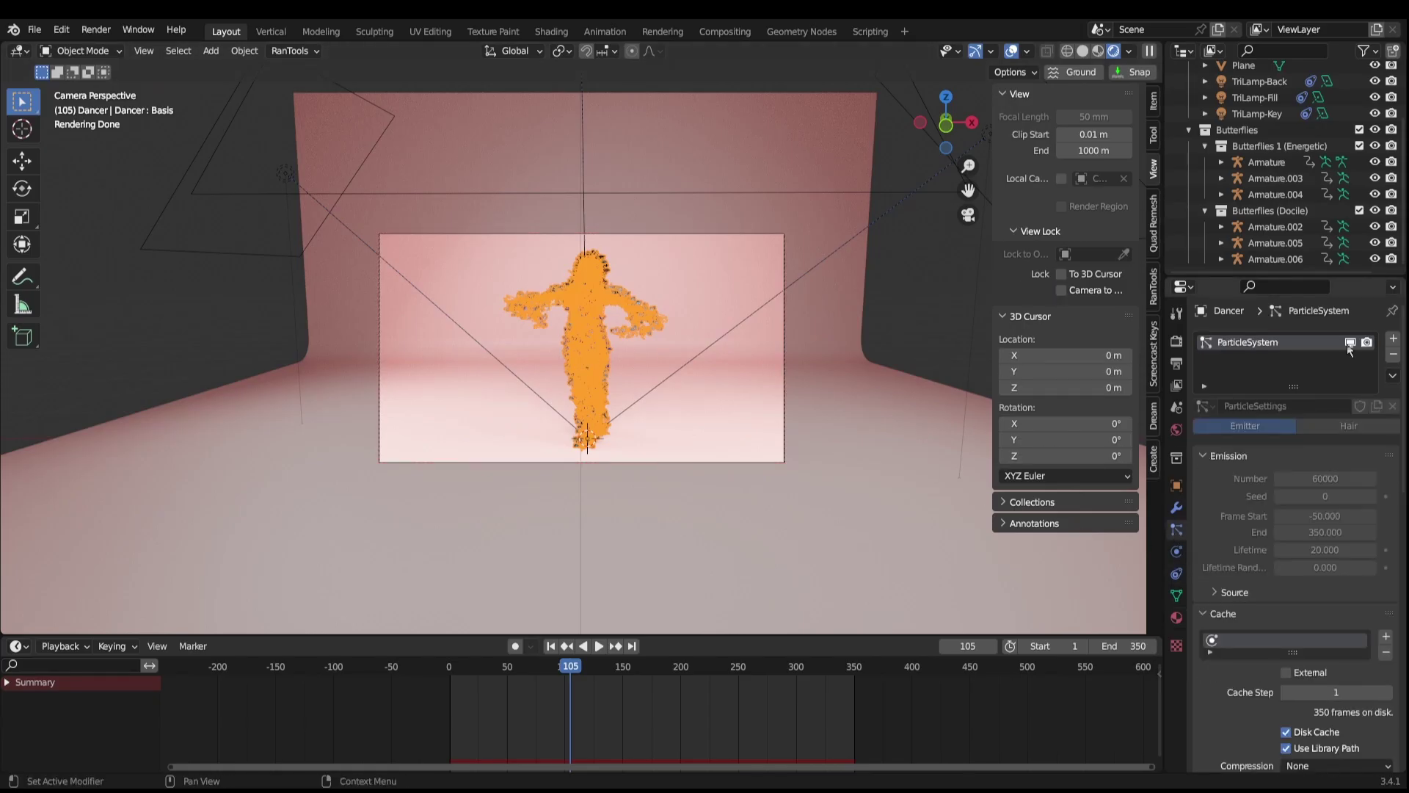
{"action": "left_click", "coordinate": [1058, 290]}
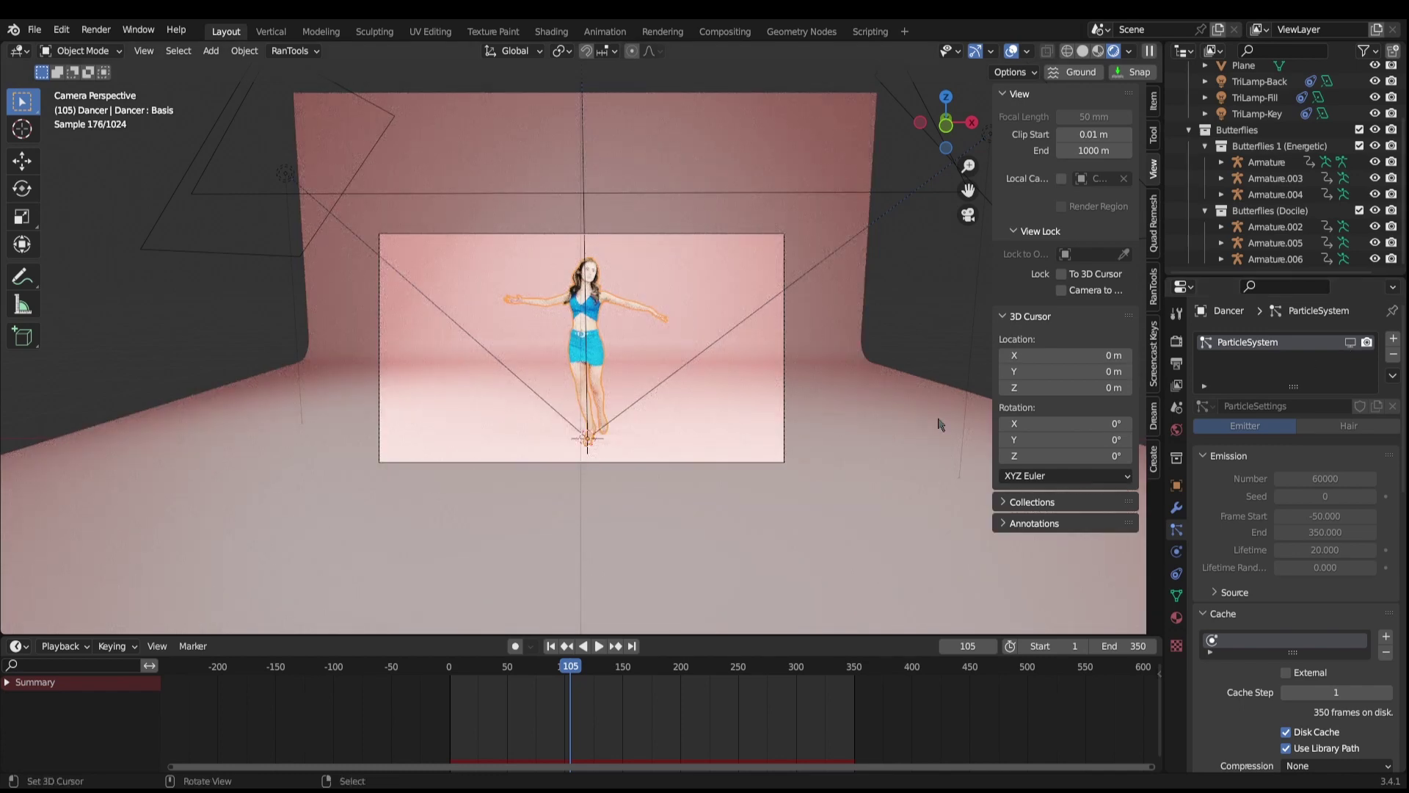
{"action": "left_click", "coordinate": [1392, 338]}
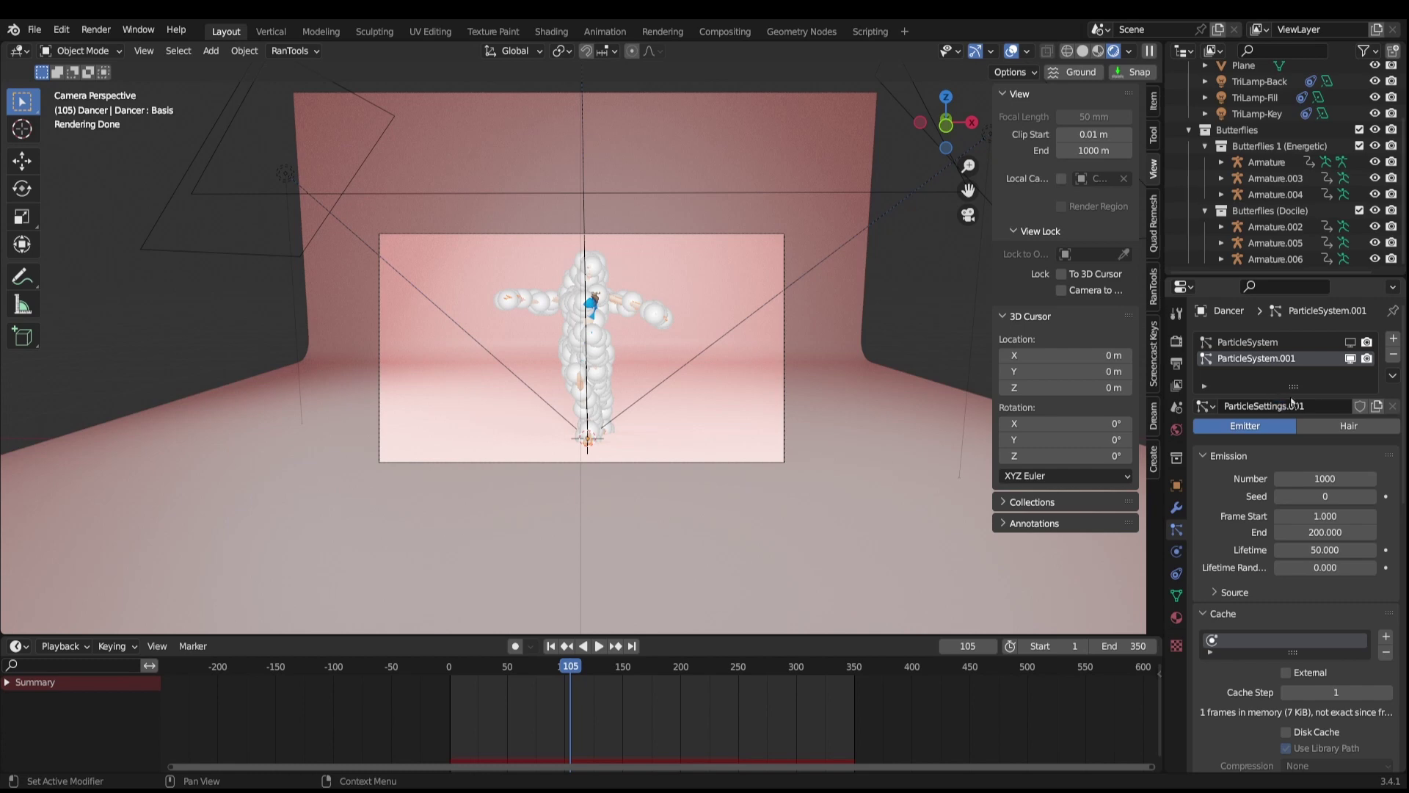
- Enable the disk cache for the second particle system and set its particle lifetime to 100
{"action": "scroll", "coordinate": [1244, 495], "scroll_direction": "down", "scroll_amount": 5}
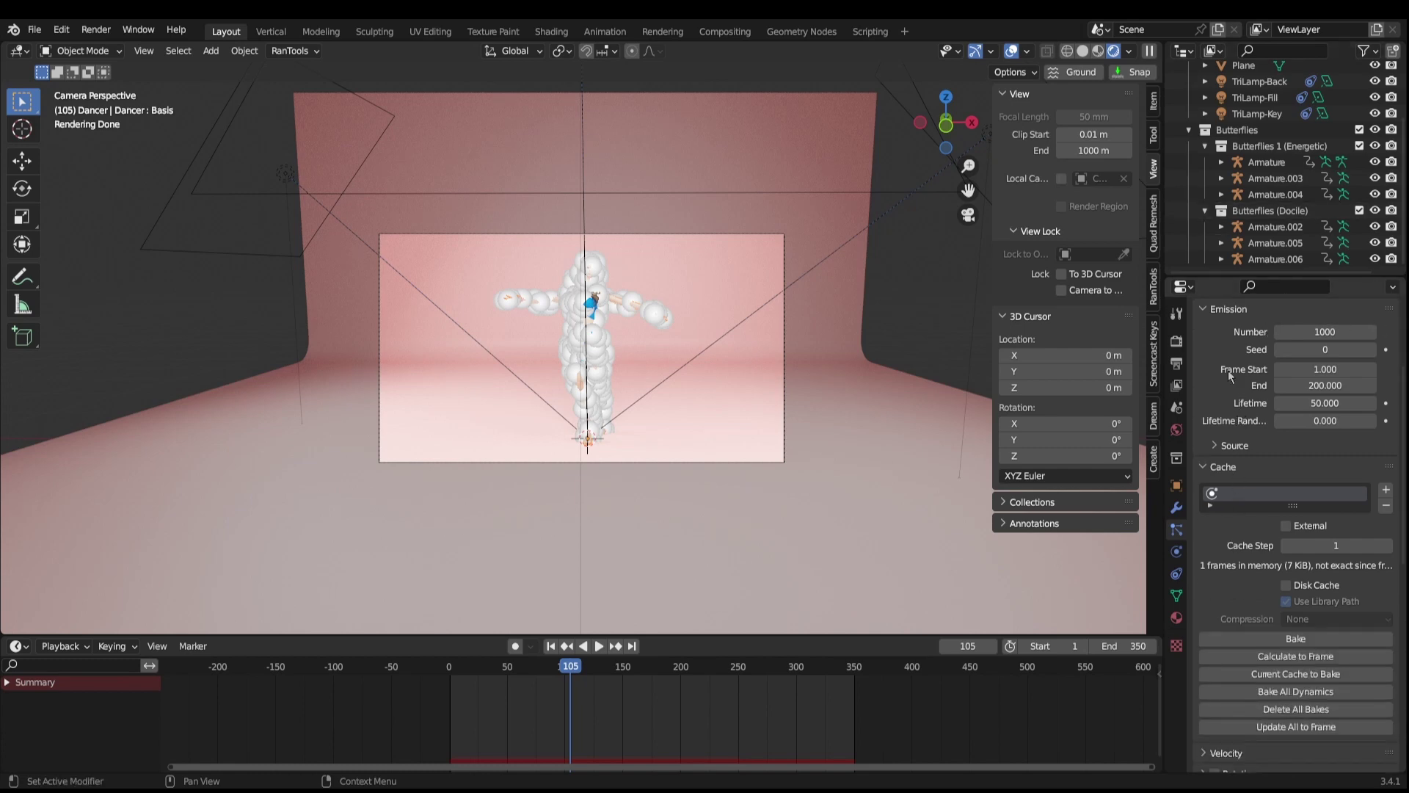
{"action": "left_click", "coordinate": [1288, 586]}
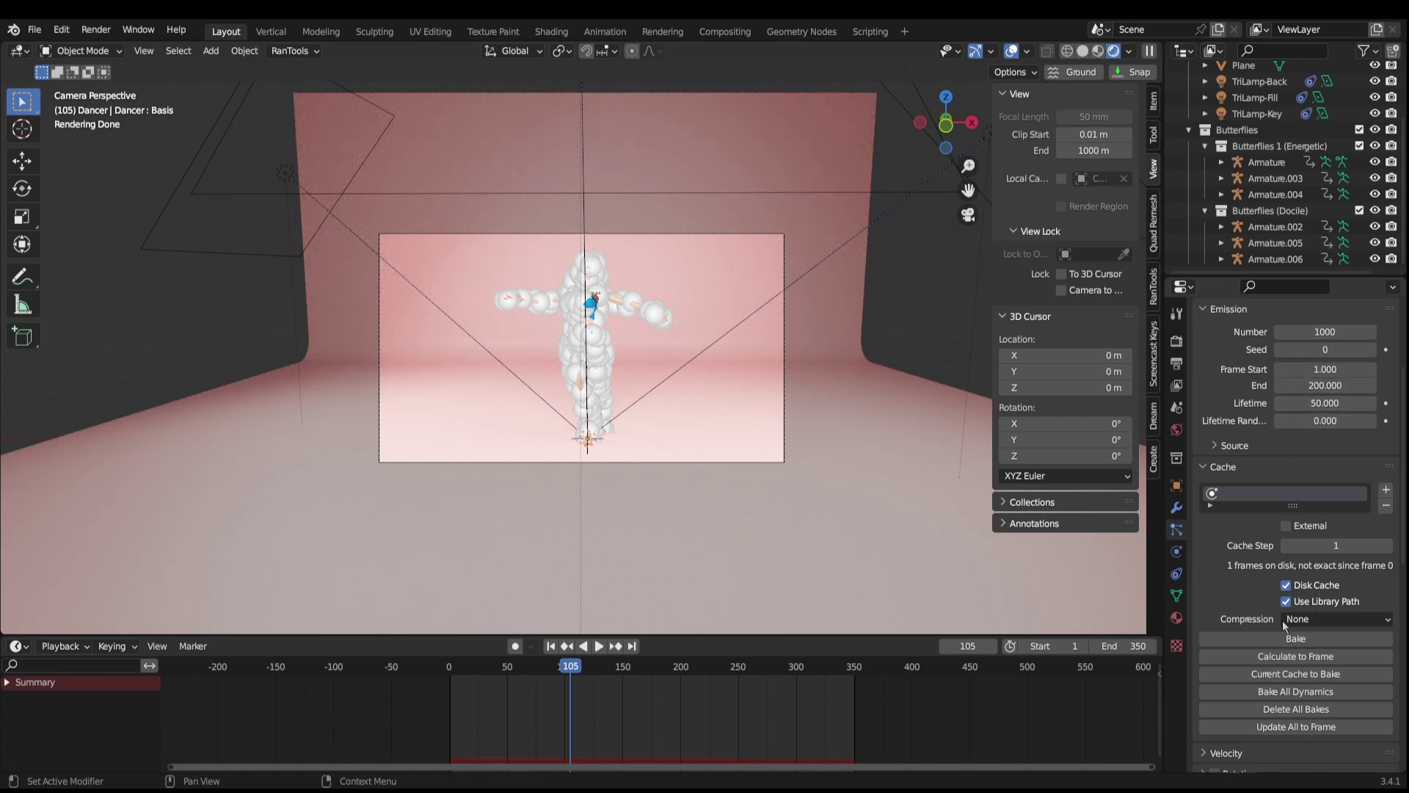
{"action": "scroll", "coordinate": [1299, 620], "scroll_direction": "up", "scroll_amount": 2}
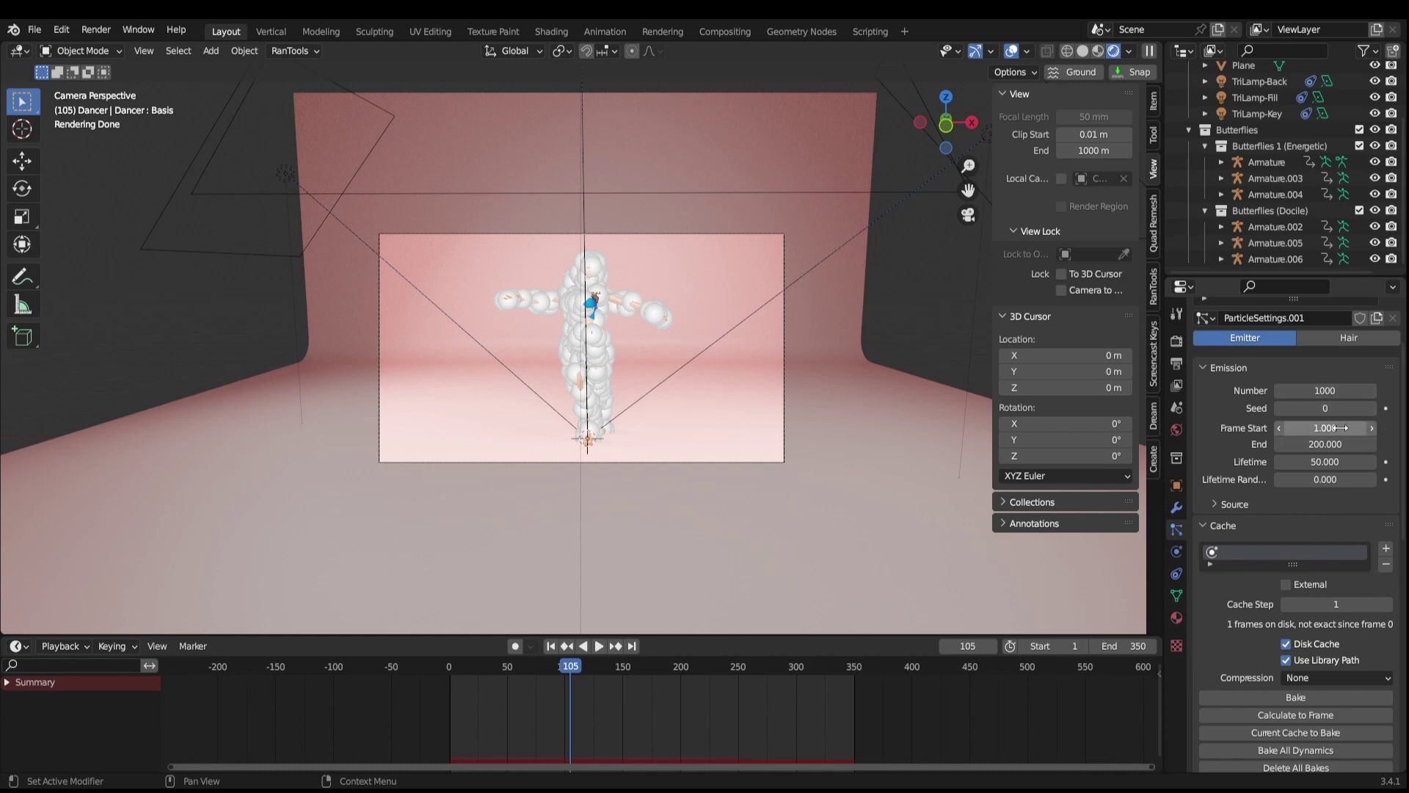
{"action": "left_click", "coordinate": [1346, 461]}
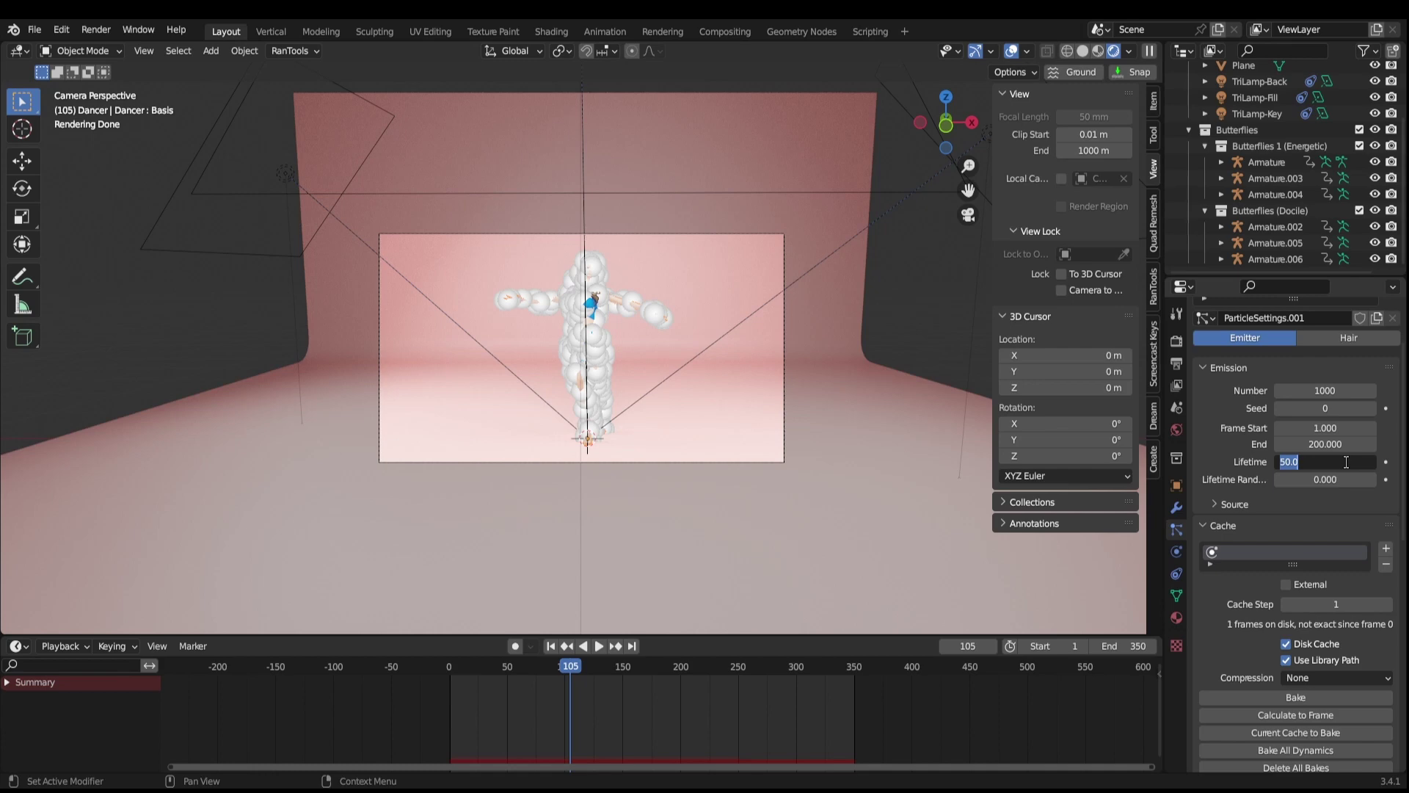
{"action": "type", "text": "100"}
{"action": "key", "text": "Return"}
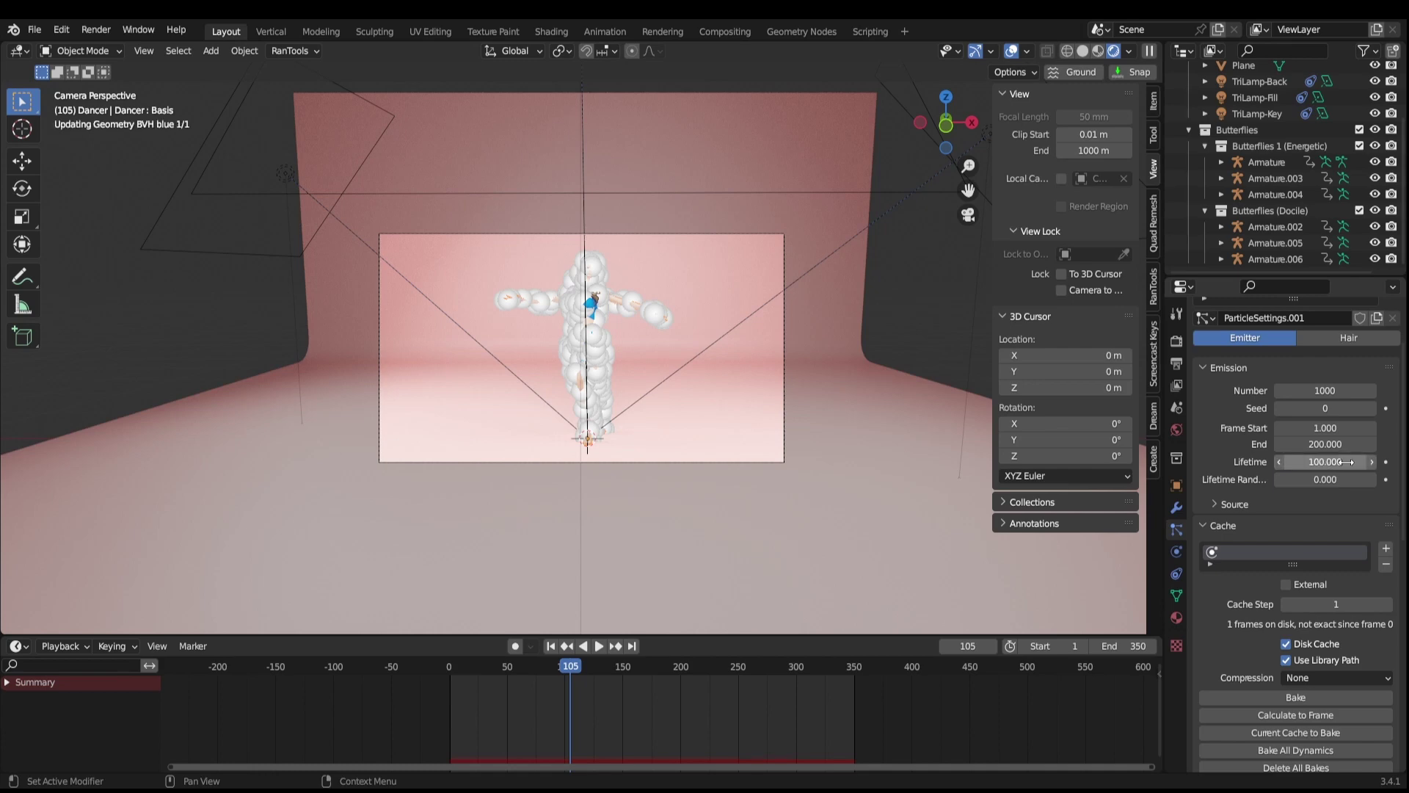
- Set the second particle system's emission to start at frame -100 and end at frame 350
{"action": "left_click", "coordinate": [1324, 429]}
{"action": "type", "text": "-10"}
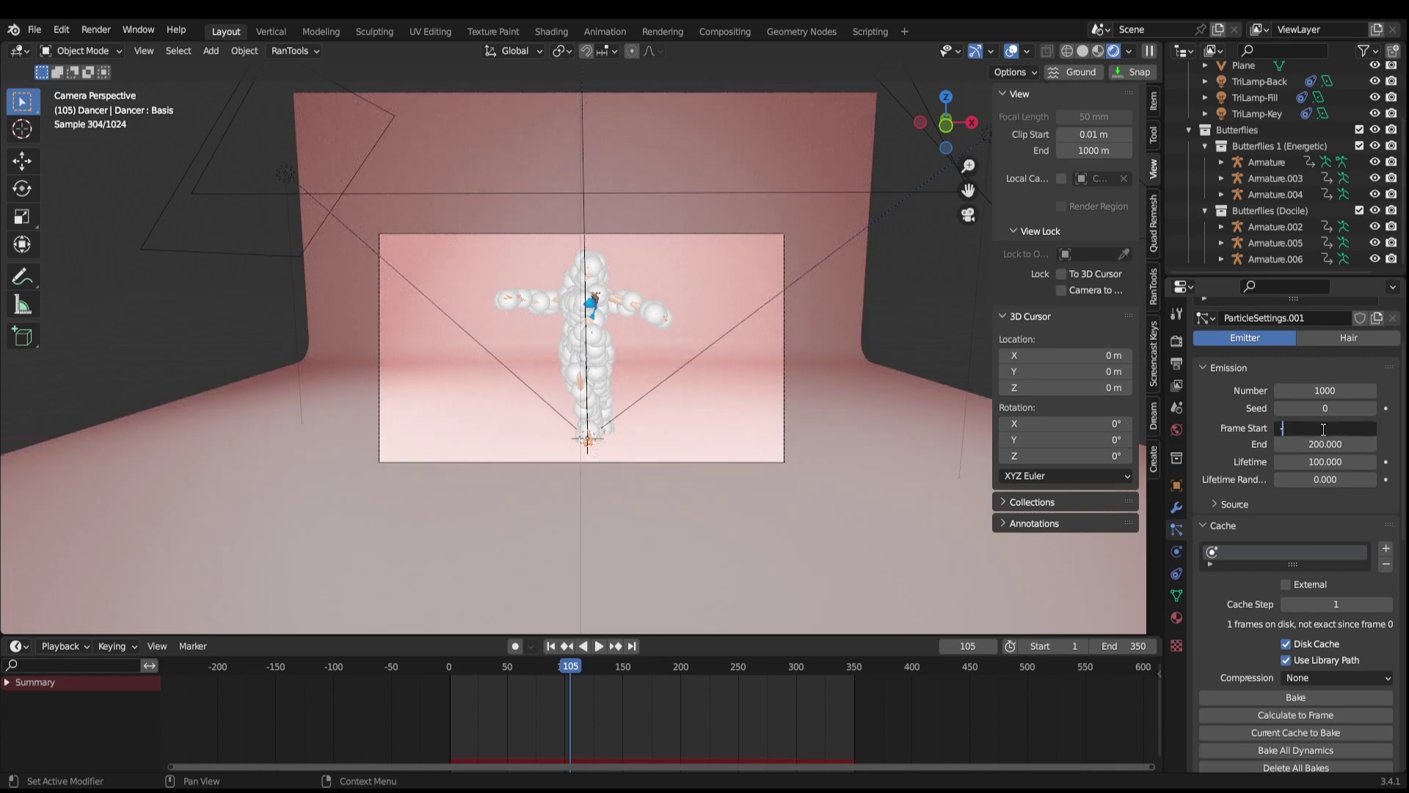
{"action": "left_click", "coordinate": [1311, 444]}
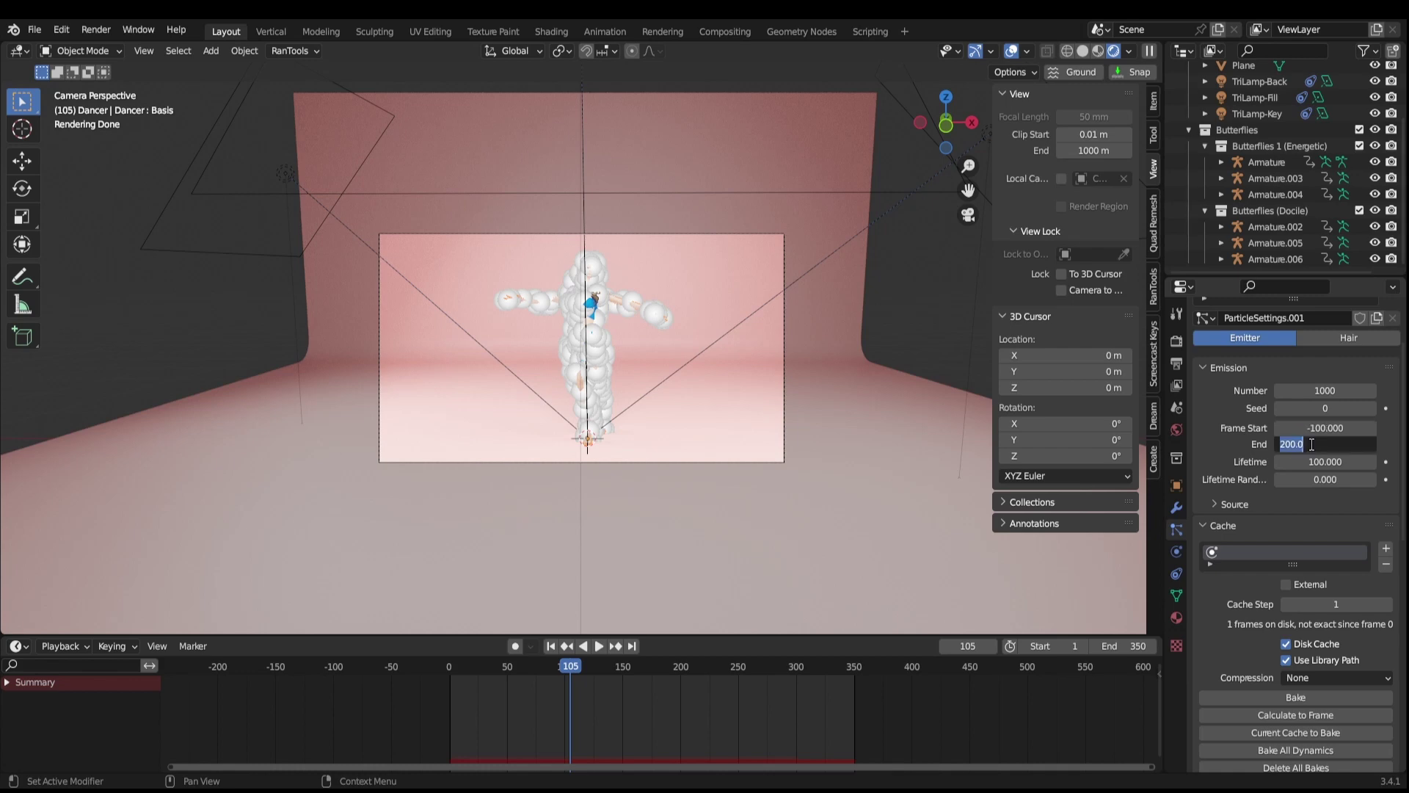
{"action": "type", "text": "350"}
{"action": "key", "text": "Return"}
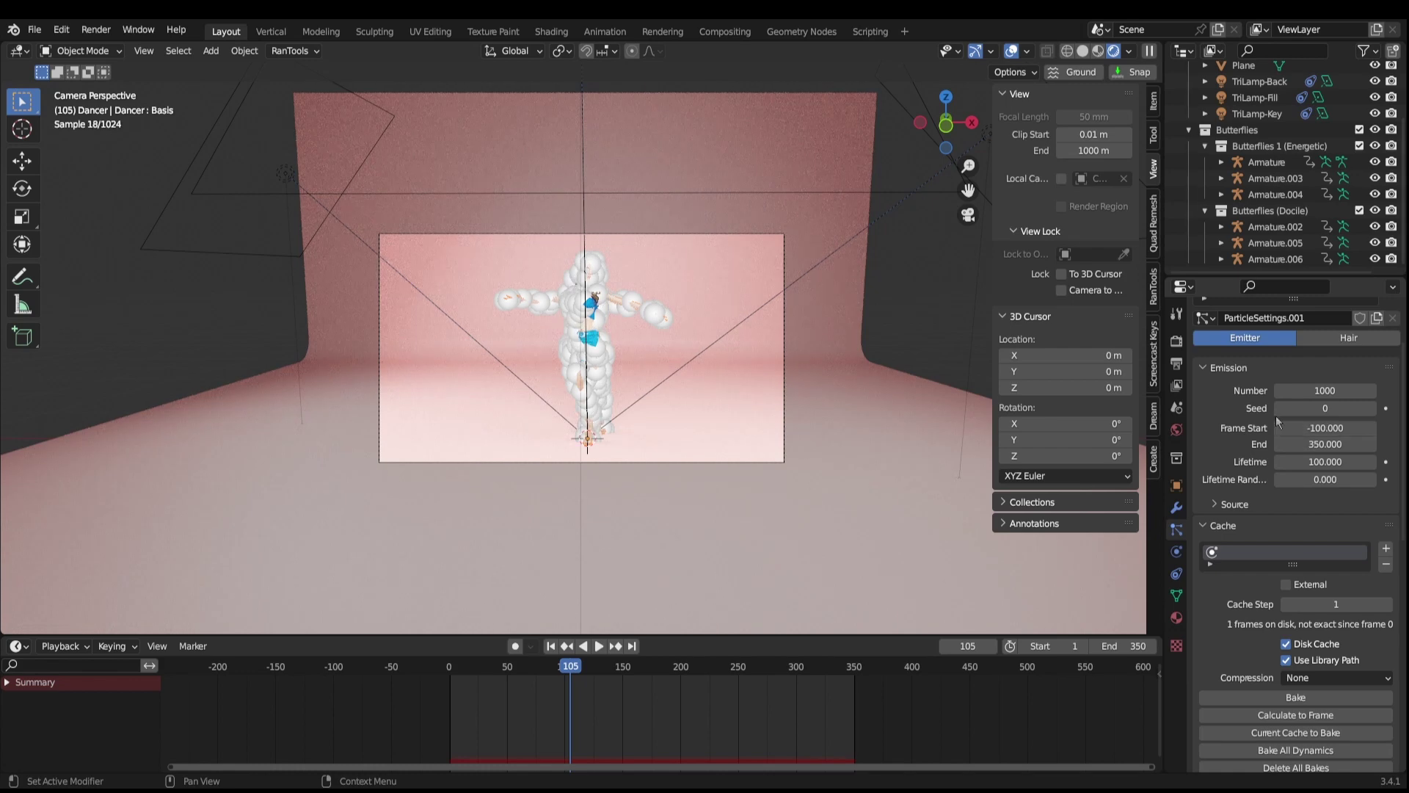
- Render the second system's particles as a collection, using Butterflies 1 (Energetic) as the instance collection
{"action": "scroll", "coordinate": [1255, 522], "scroll_direction": "down", "scroll_amount": 9}
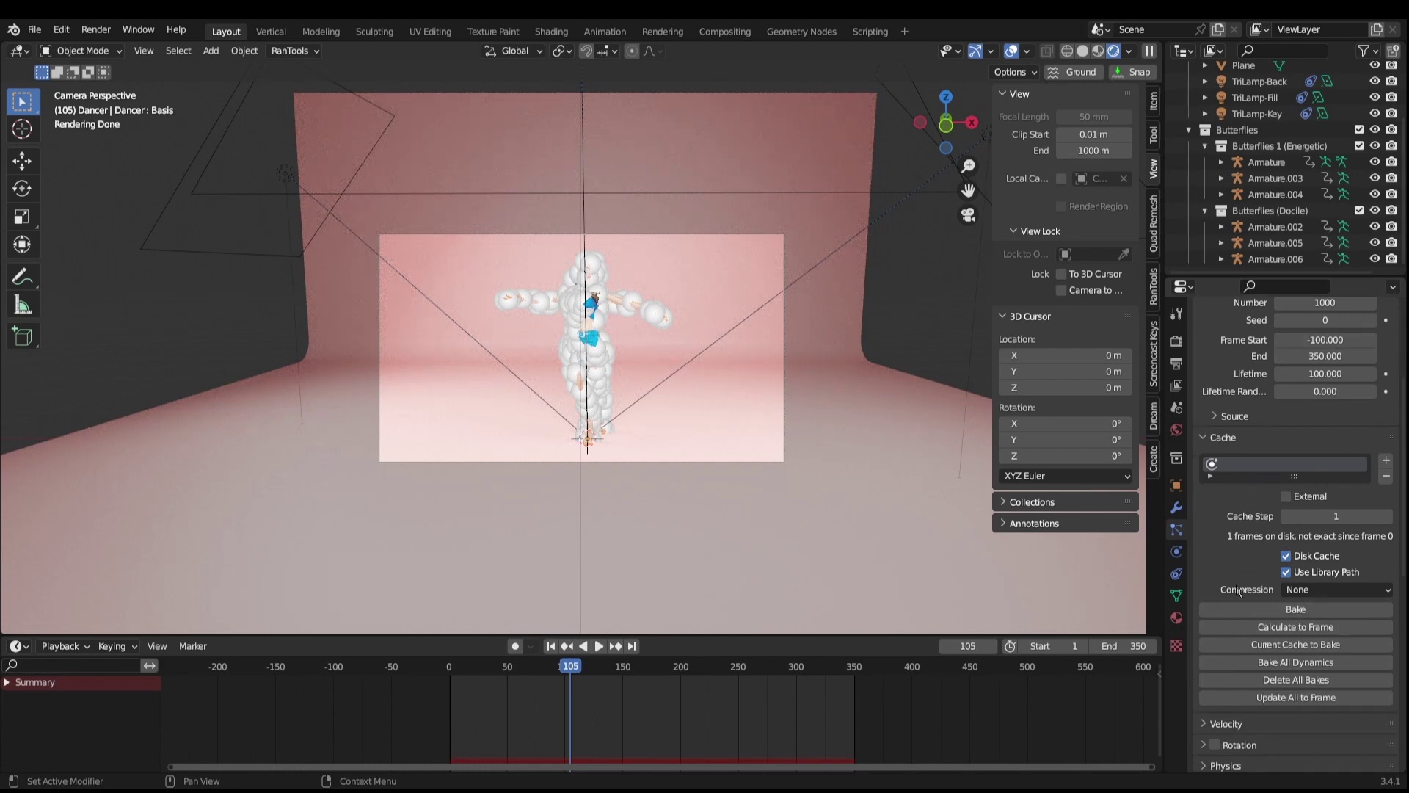
{"action": "left_click", "coordinate": [1294, 636]}
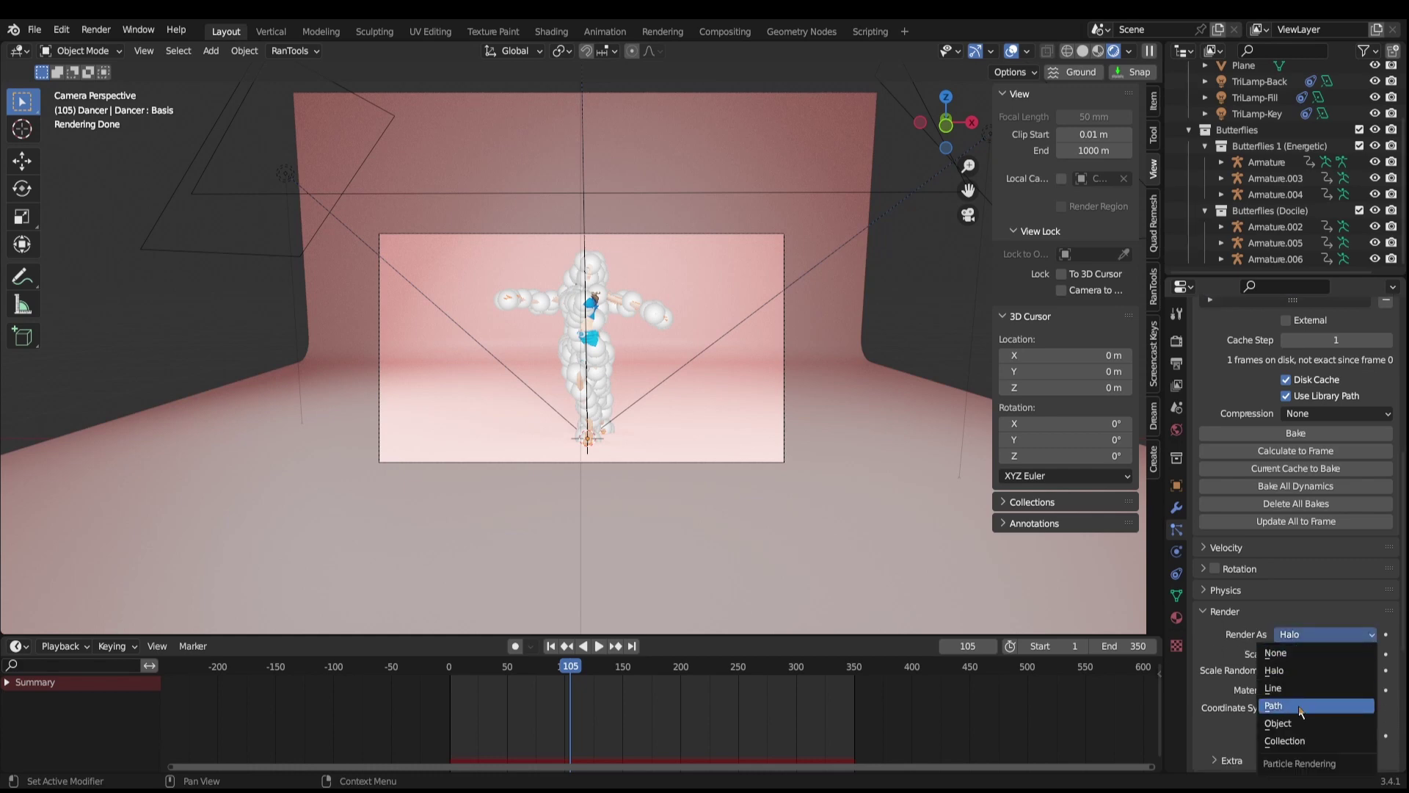
{"action": "left_click", "coordinate": [1296, 741]}
{"action": "scroll", "coordinate": [1262, 703], "scroll_direction": "down", "scroll_amount": 3}
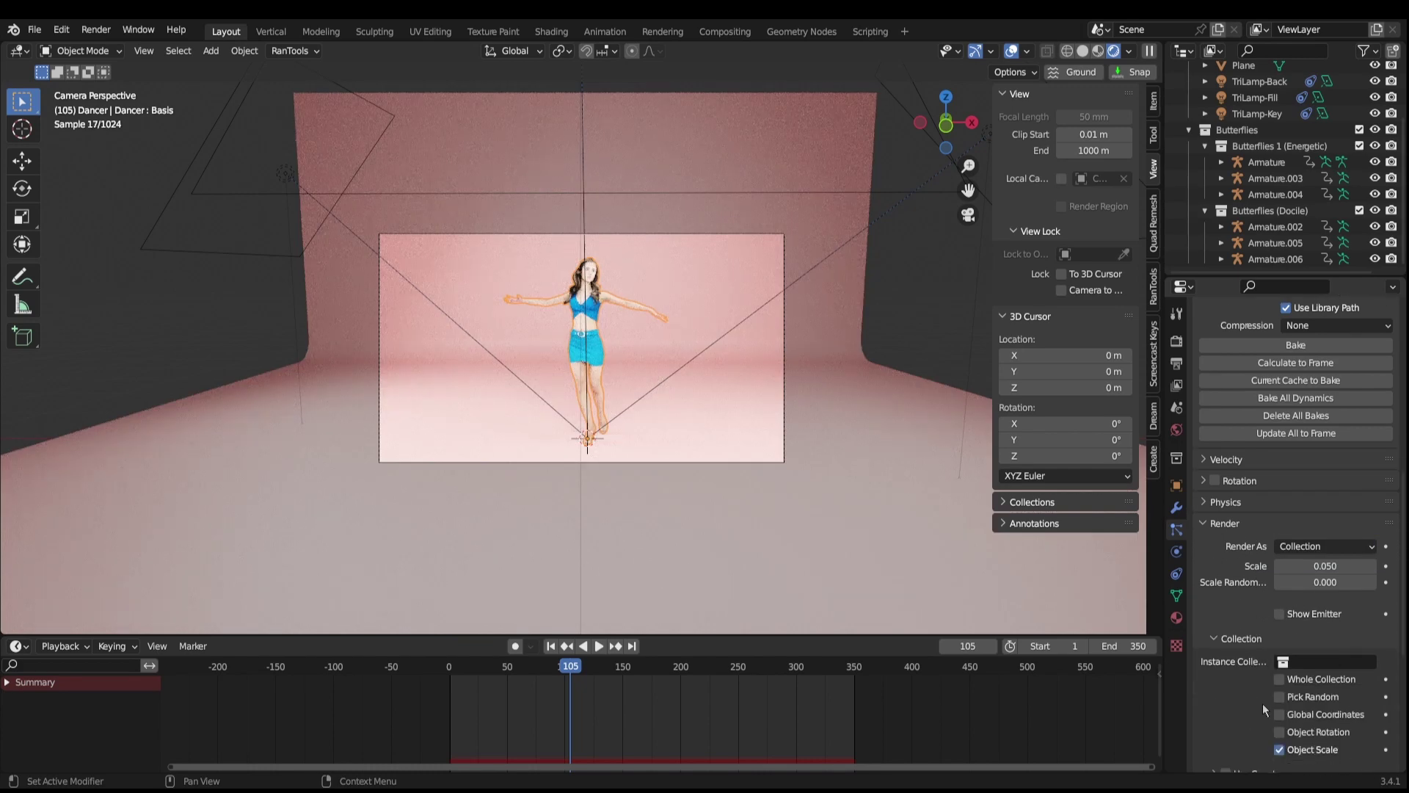
{"action": "left_click", "coordinate": [1312, 659]}
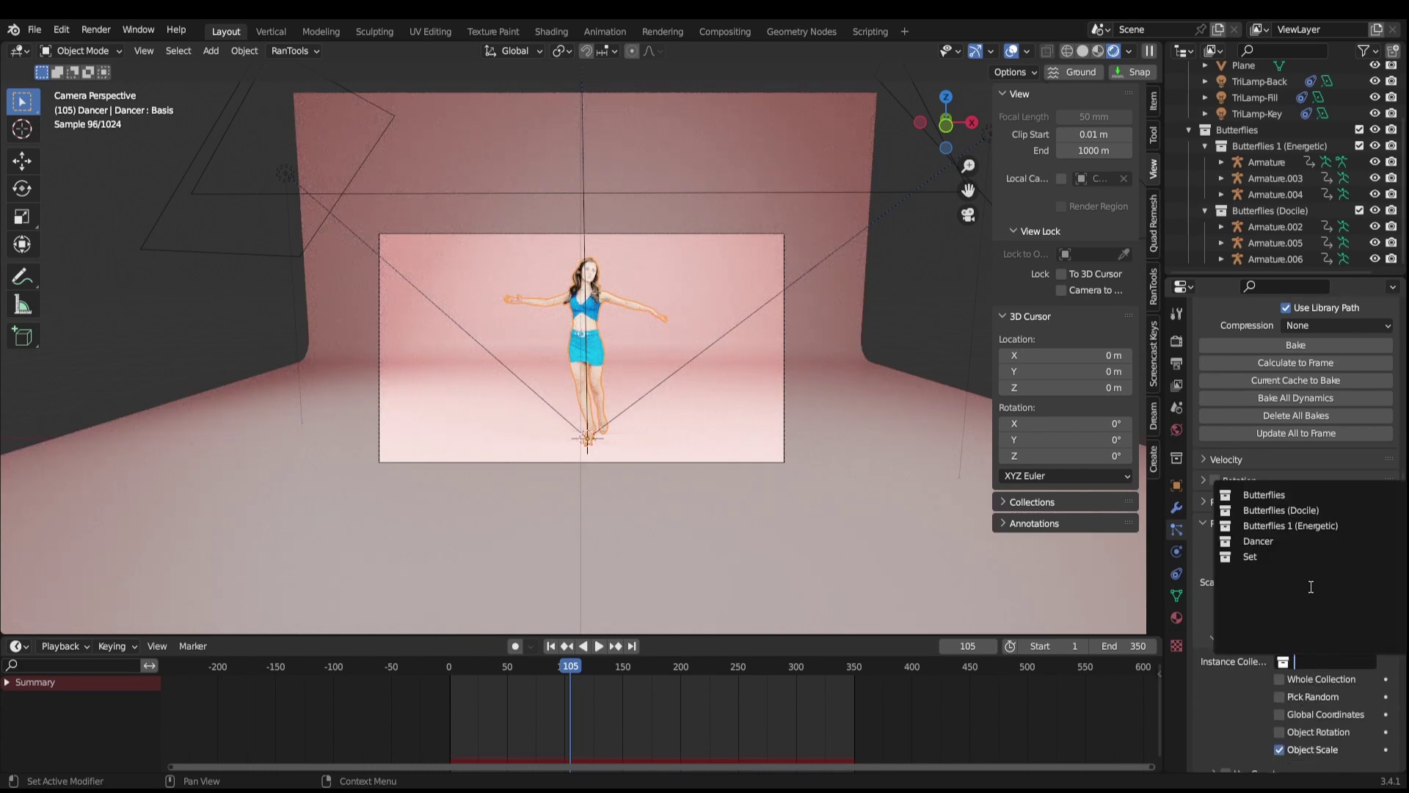
{"action": "left_click", "coordinate": [1333, 525]}
- Set the render scale of the second system's butterflies to 0.15
{"action": "scroll", "coordinate": [1247, 661], "scroll_direction": "down", "scroll_amount": 6}
{"action": "double_click", "coordinate": [1311, 390]}
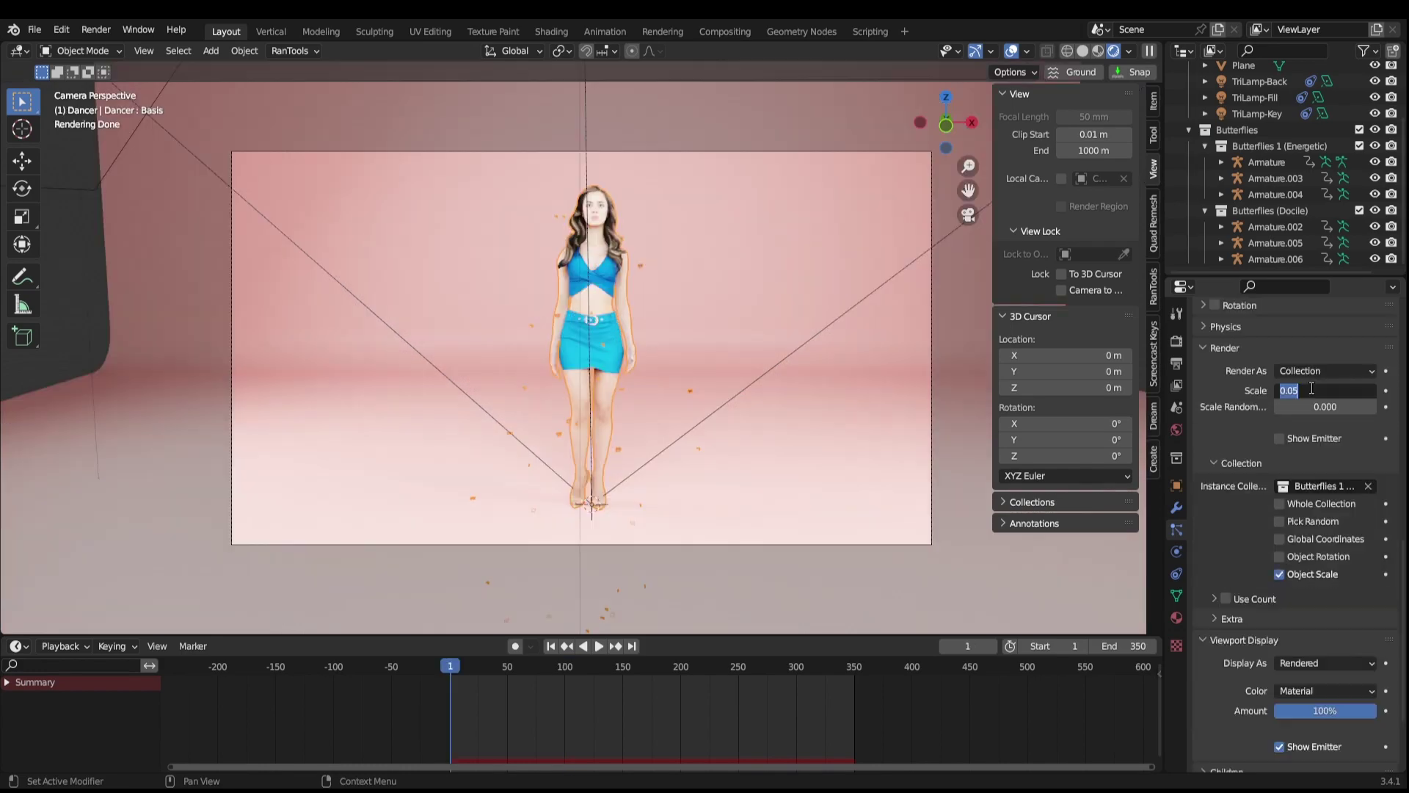
{"action": "key", "text": "BackSpace"}
{"action": "type", "text": ".15"}
{"action": "key", "text": "Return"}
- Switch the second system's physics type to Boids and set its maximum air speed to 0.1
{"action": "scroll", "coordinate": [1277, 628], "scroll_direction": "up", "scroll_amount": 9}
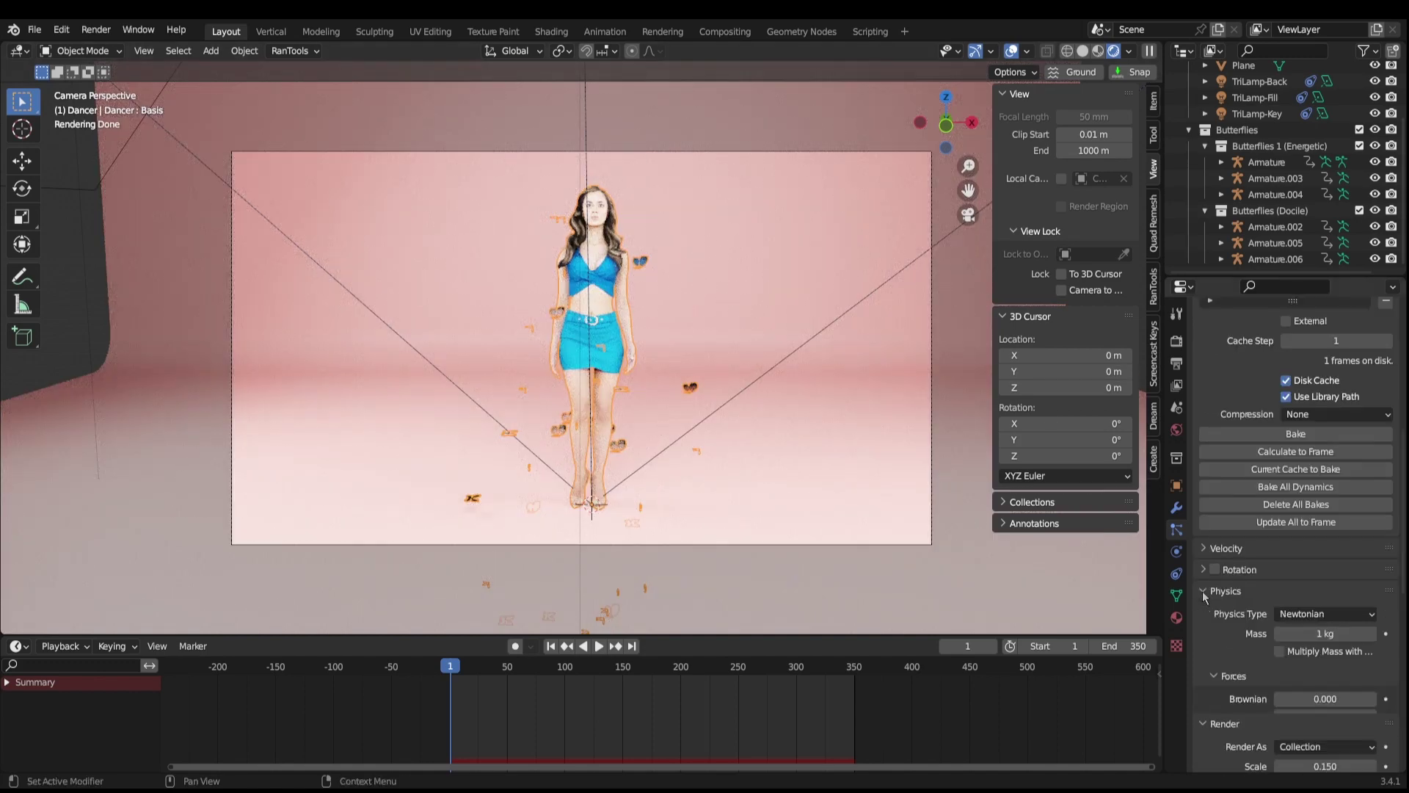
{"action": "left_click", "coordinate": [1281, 617]}
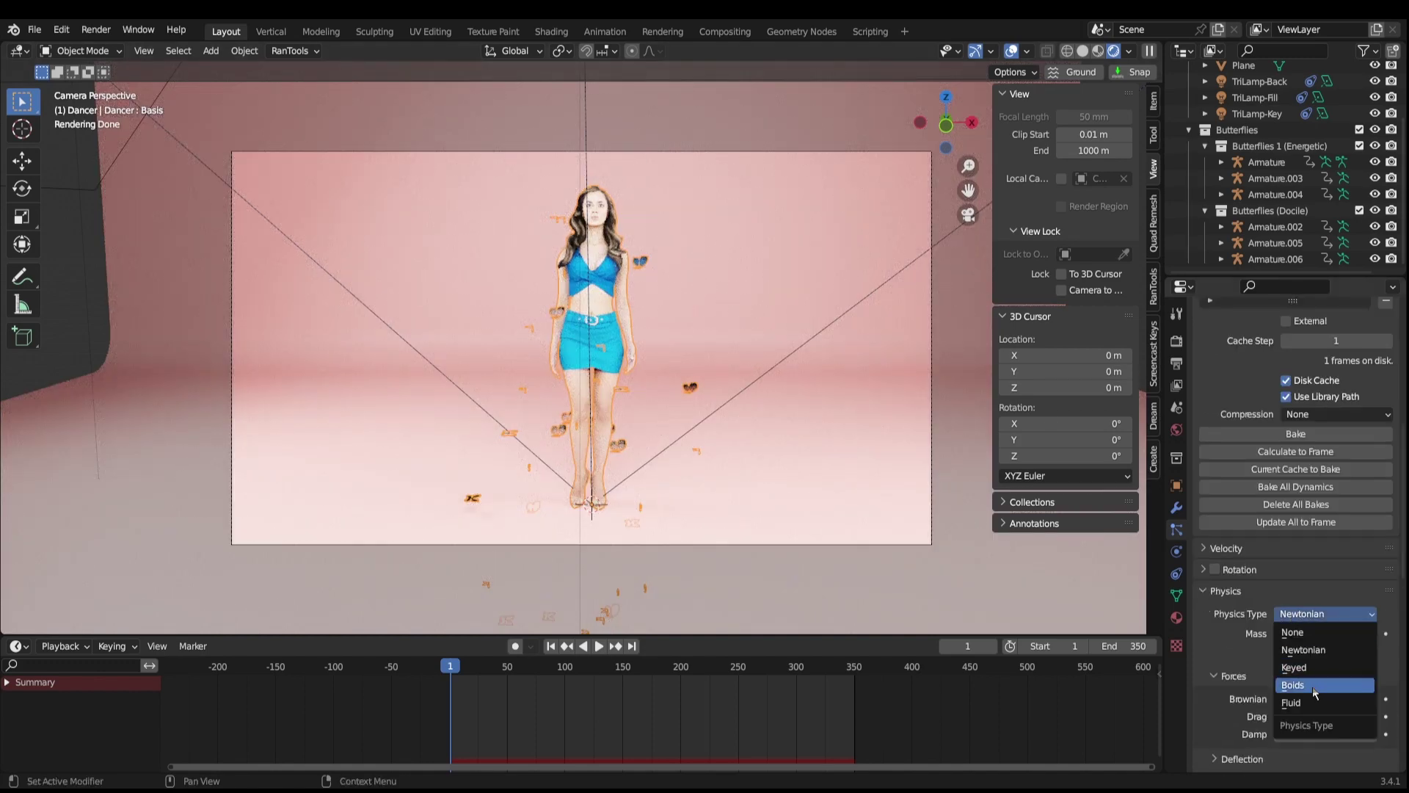
{"action": "left_click", "coordinate": [1312, 685]}
{"action": "scroll", "coordinate": [1247, 631], "scroll_direction": "down", "scroll_amount": 4}
{"action": "double_click", "coordinate": [1313, 593]}
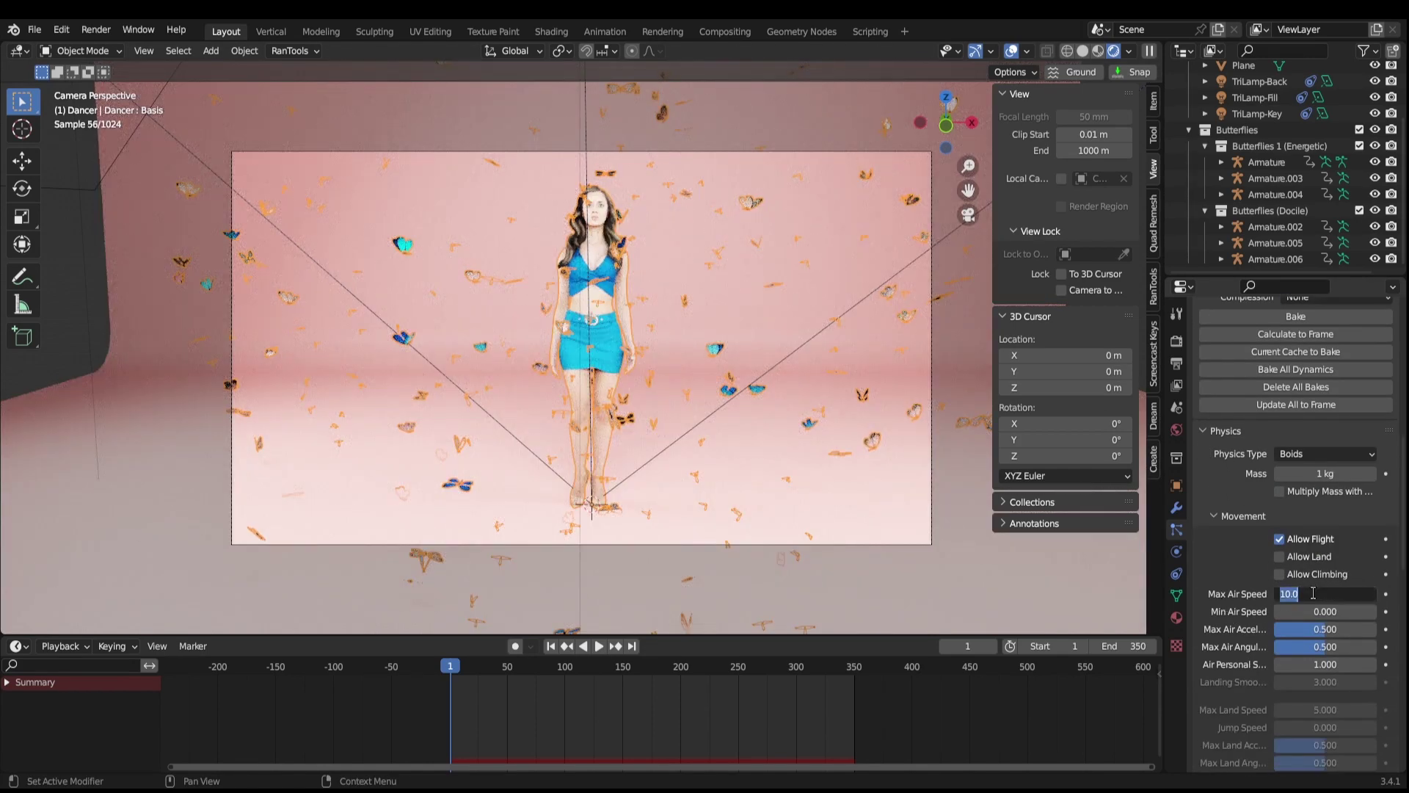
{"action": "key", "text": "BackSpace"}
{"action": "key", "text": "Return"}
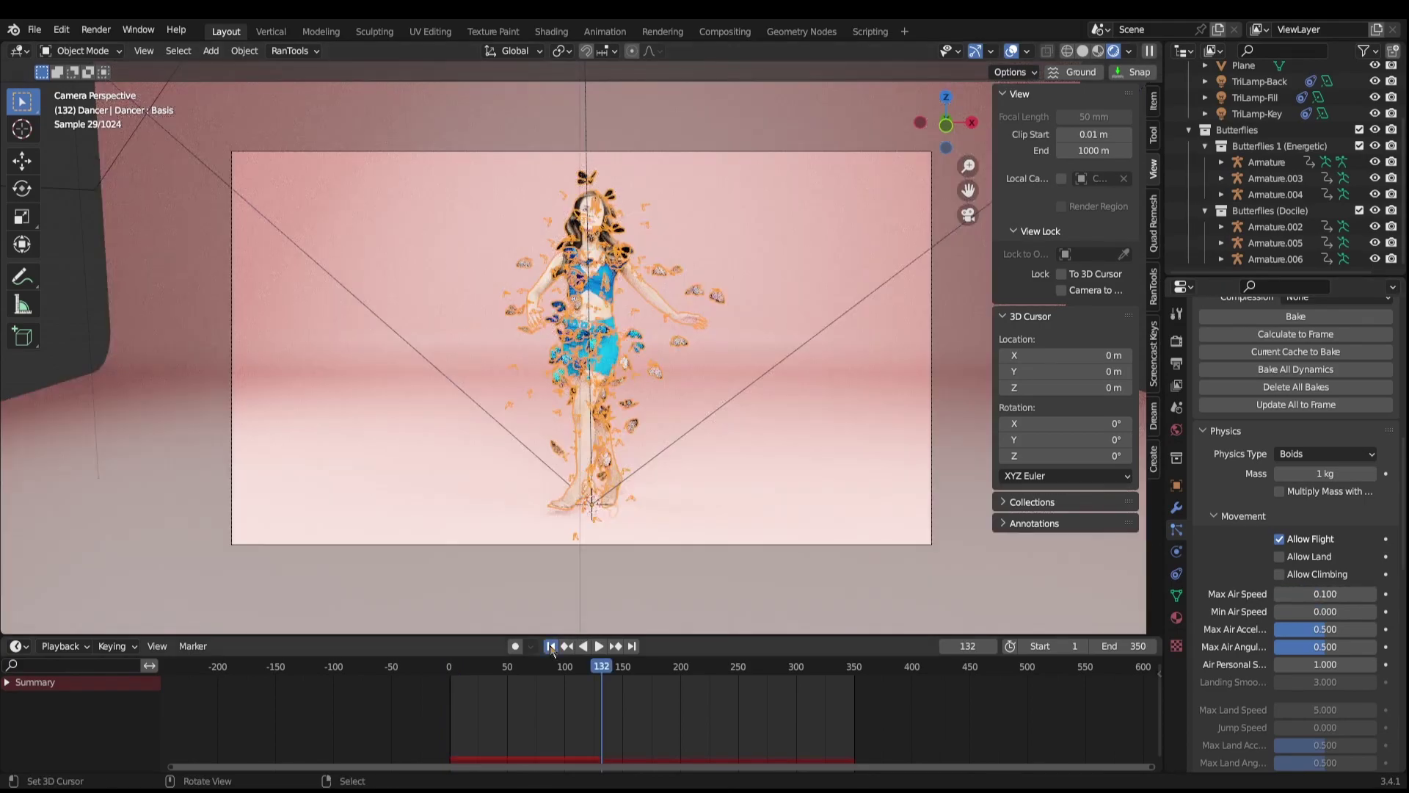
- Play the flying butterflies from the first frame, return the playhead to frame 0 and go back to the emission settings
{"action": "left_click", "coordinate": [550, 647]}
{"action": "key", "text": "space"}
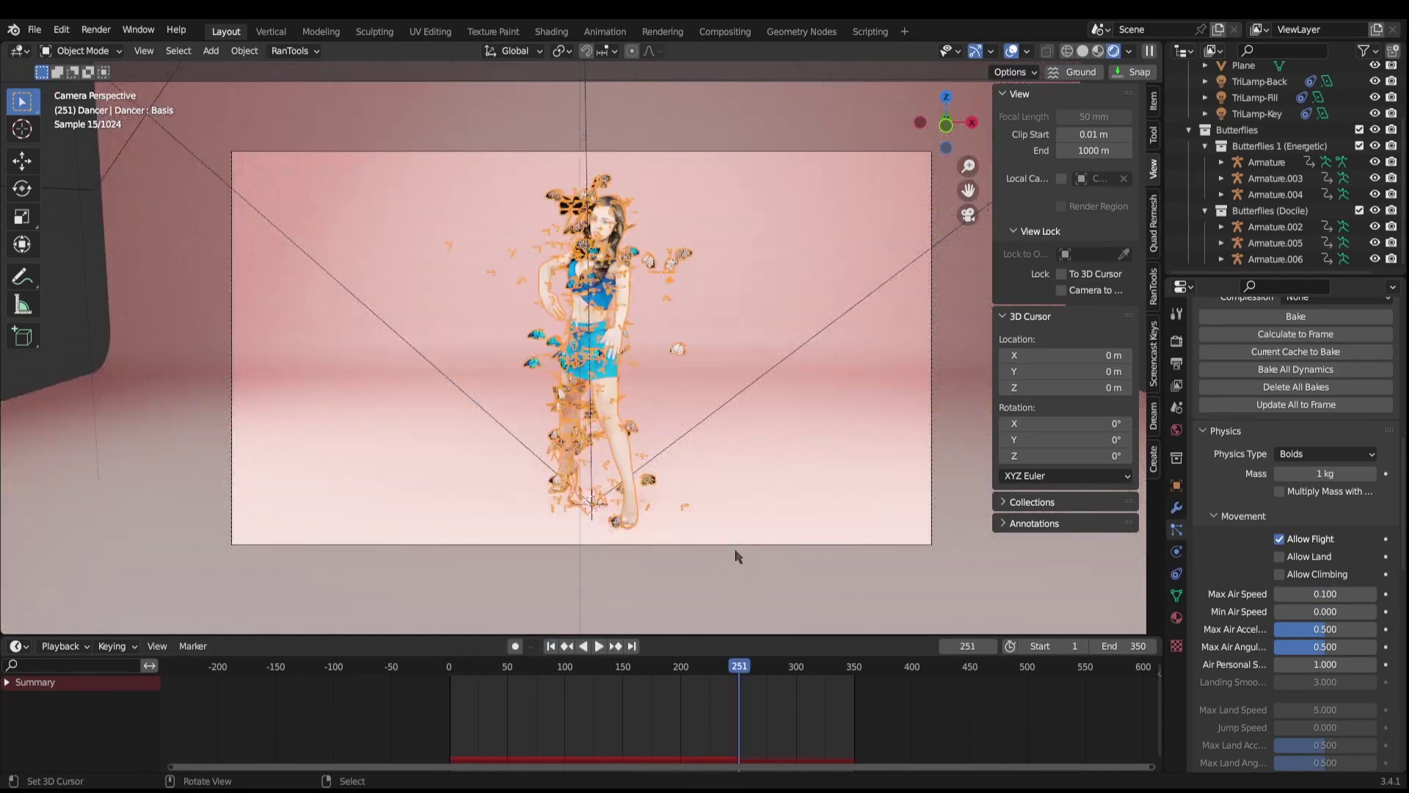
{"action": "left_click_drag", "start_coordinate": [751, 671], "coordinate": [438, 666]}
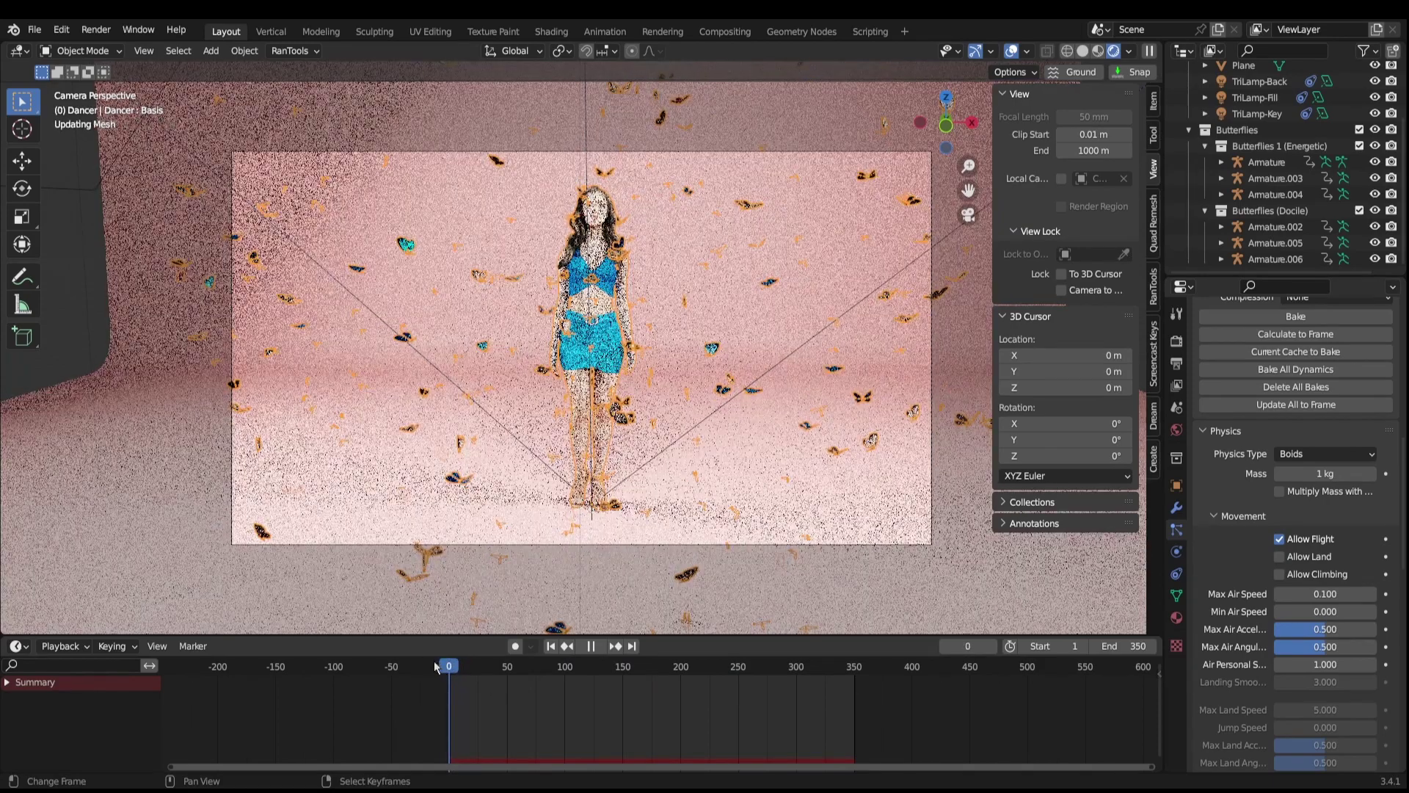
{"action": "scroll", "coordinate": [1254, 528], "scroll_direction": "up", "scroll_amount": 10}
{"action": "scroll", "coordinate": [1255, 527], "scroll_direction": "up", "scroll_amount": 5}
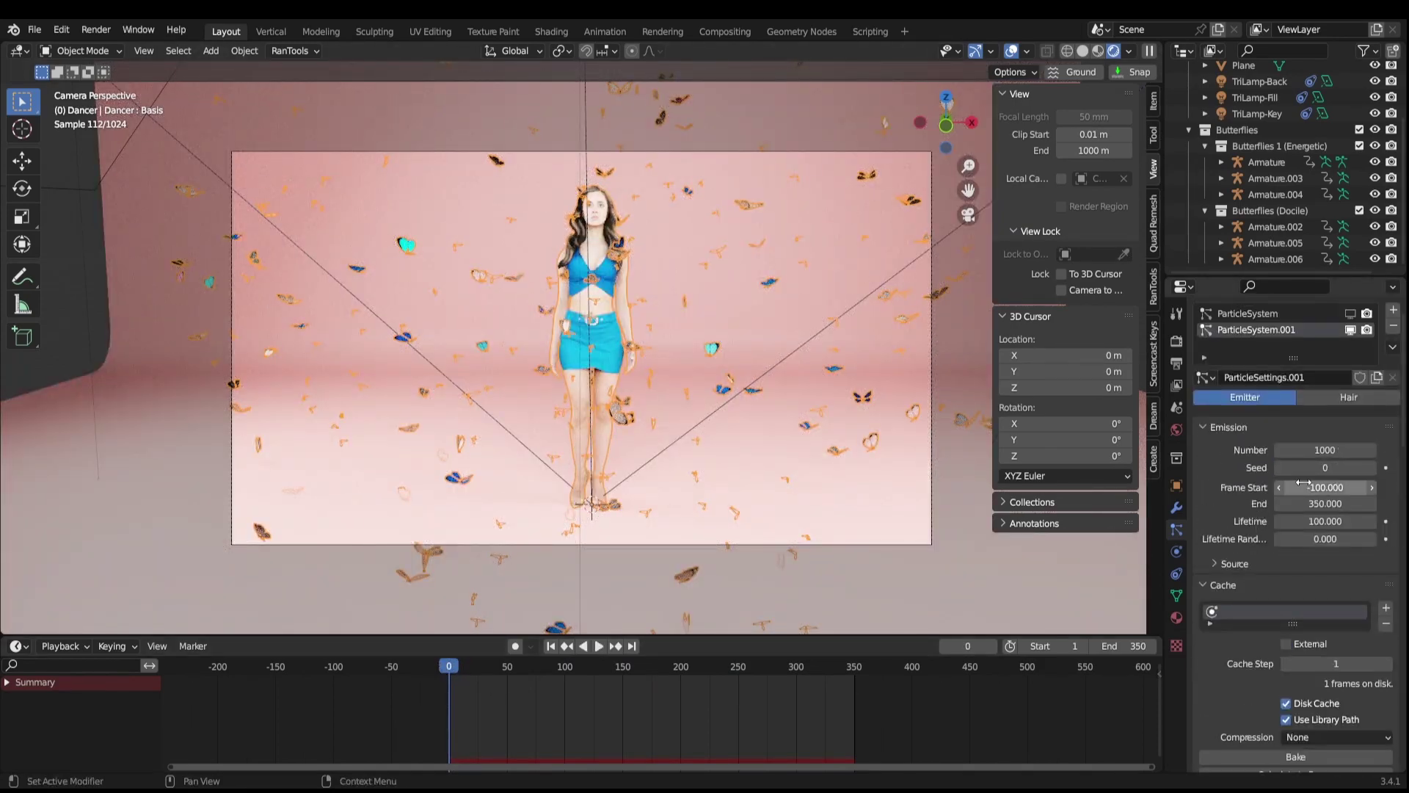
- Set the second particle system's emission start frame to -500 and preview the result by playing the animation and rendering frame 197
{"action": "double_click", "coordinate": [1338, 487]}
{"action": "type", "text": "-500"}
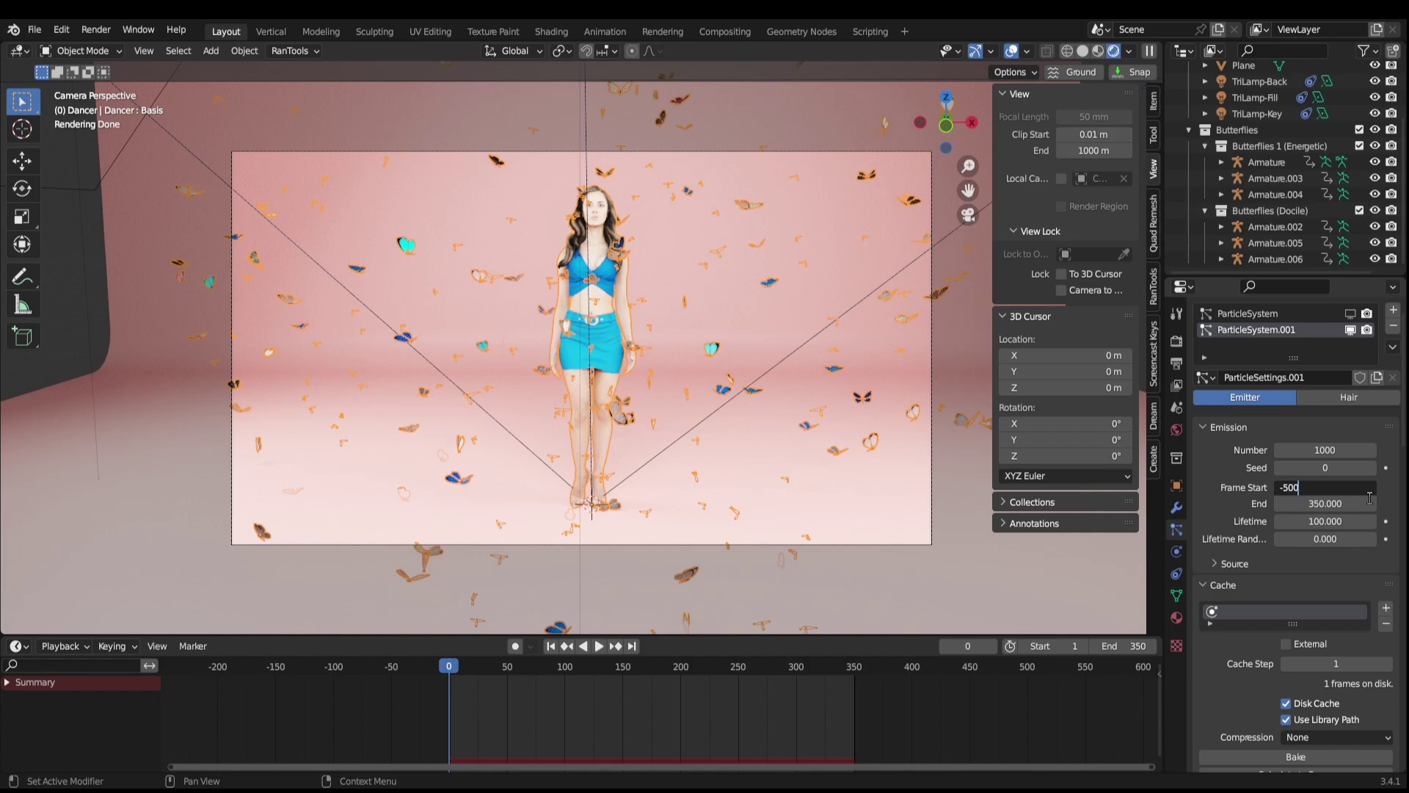
{"action": "key", "text": "Return"}
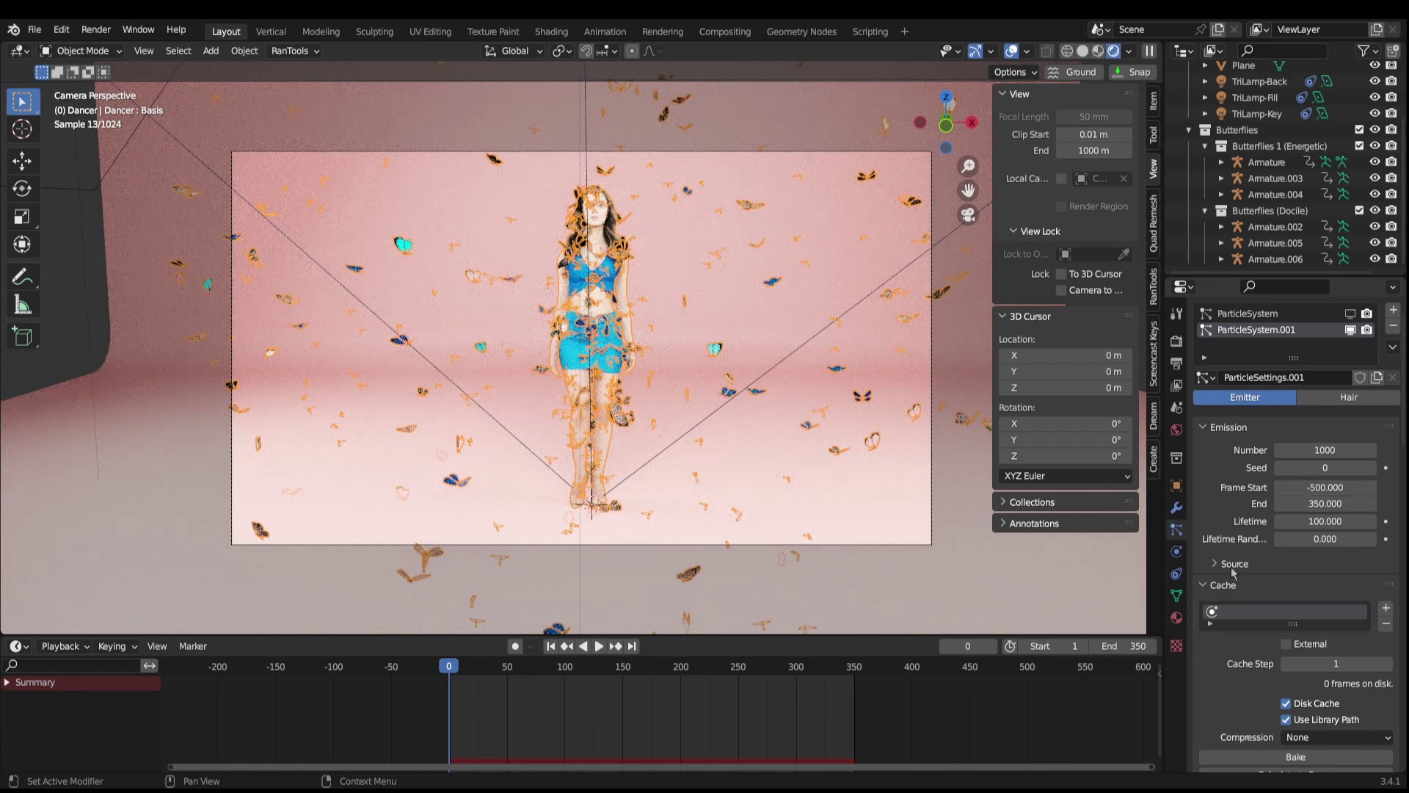
{"action": "key", "text": "space"}
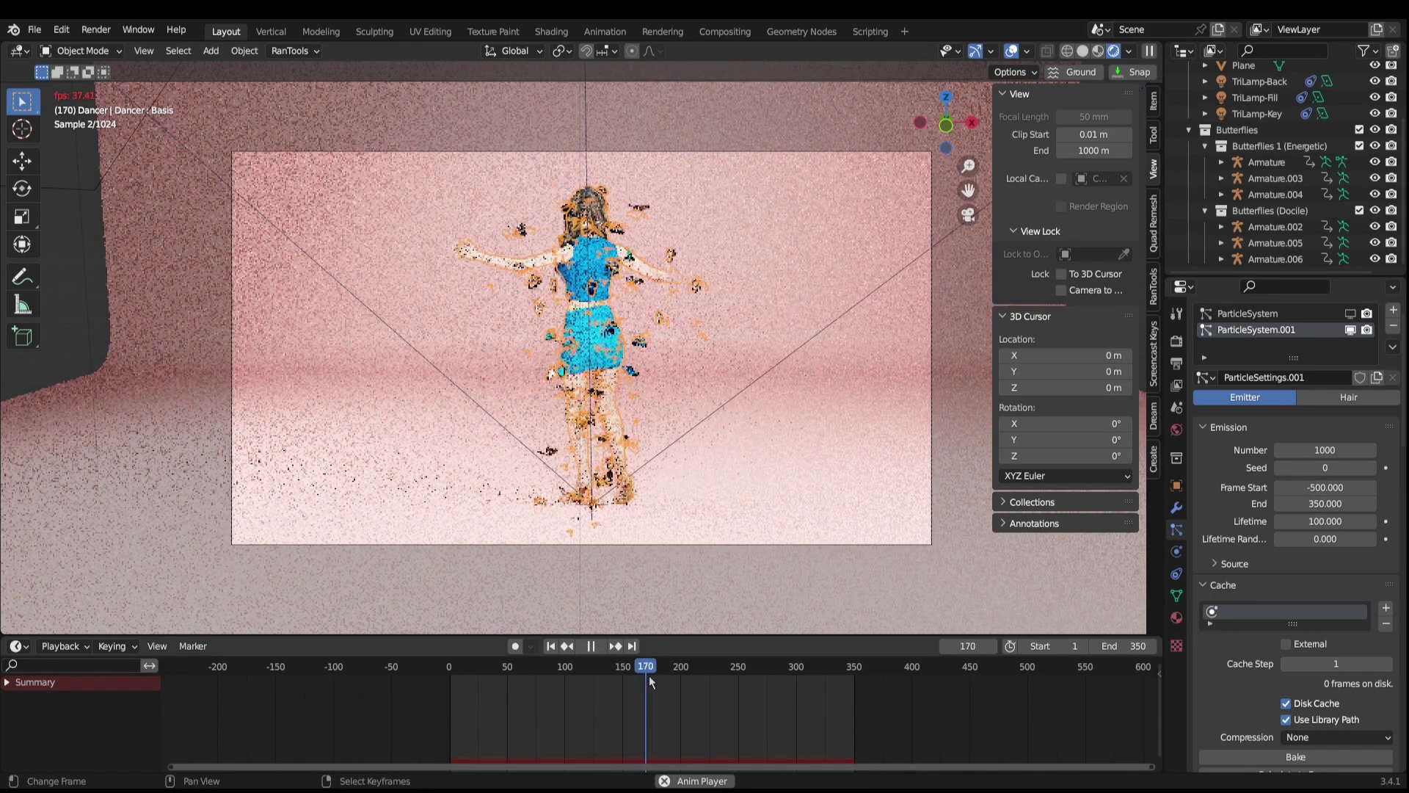
{"action": "key", "text": "F12"}
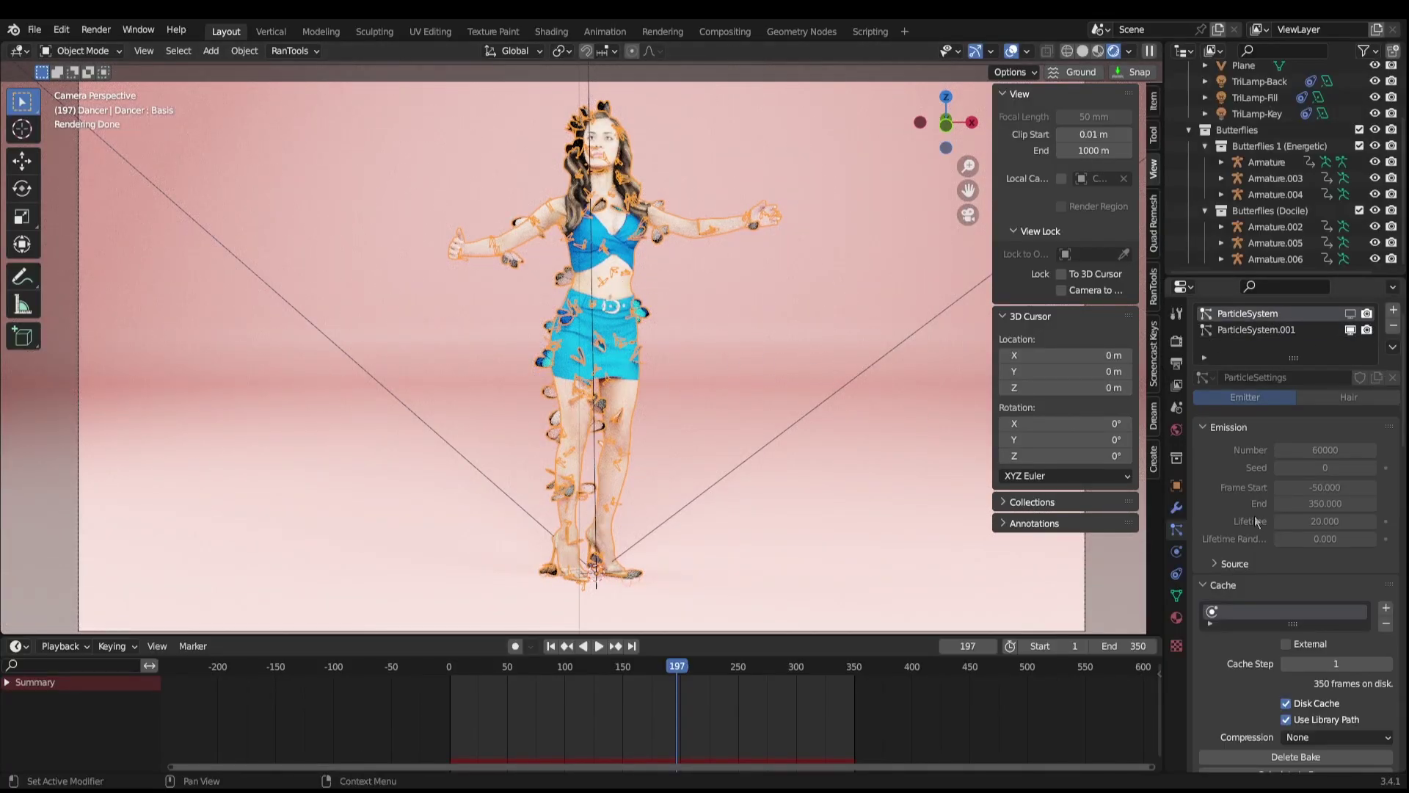
- Set the render scale of the first particle system's butterflies to 0.05 and render frame 197 again
{"action": "scroll", "coordinate": [1274, 468], "scroll_direction": "down", "scroll_amount": 8}
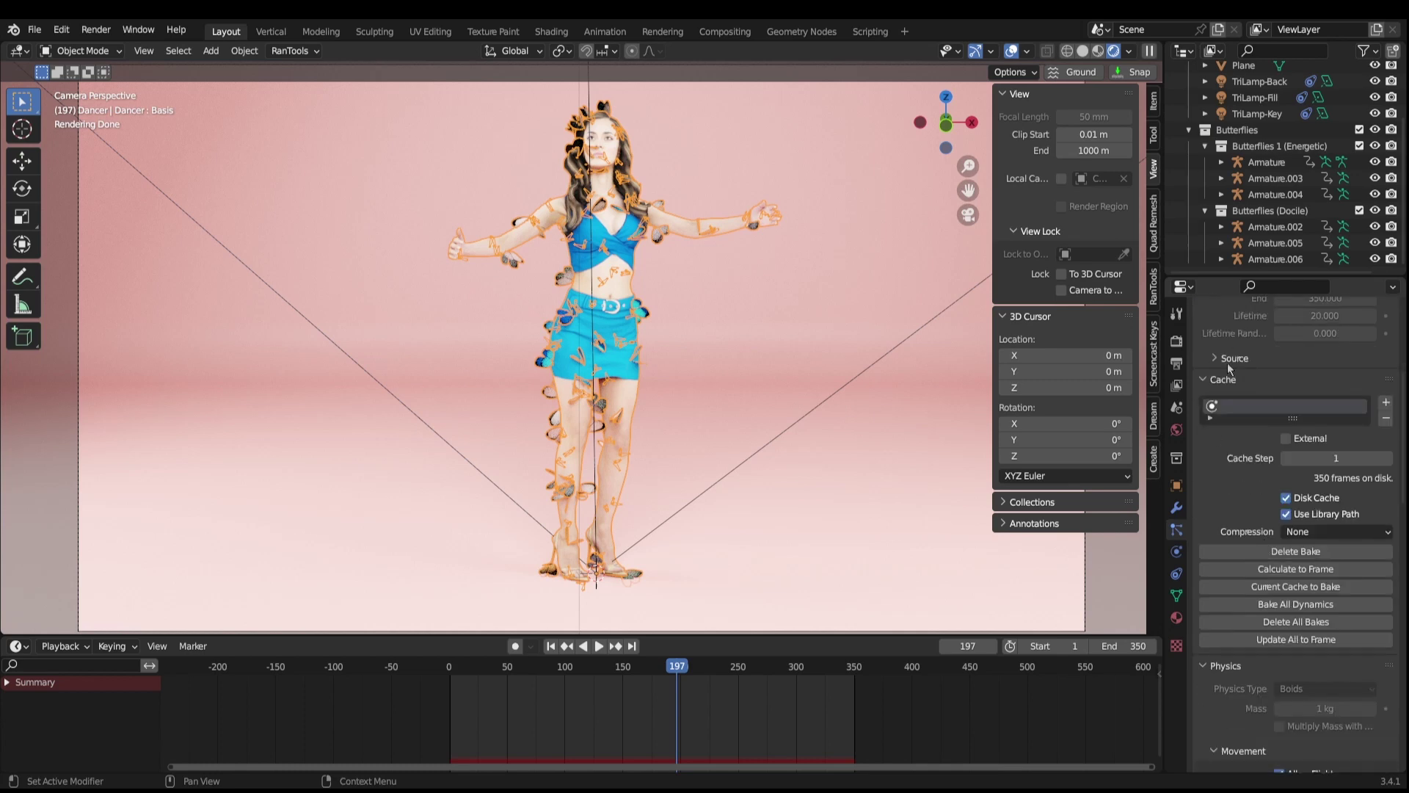
{"action": "scroll", "coordinate": [1242, 466], "scroll_direction": "down", "scroll_amount": 11}
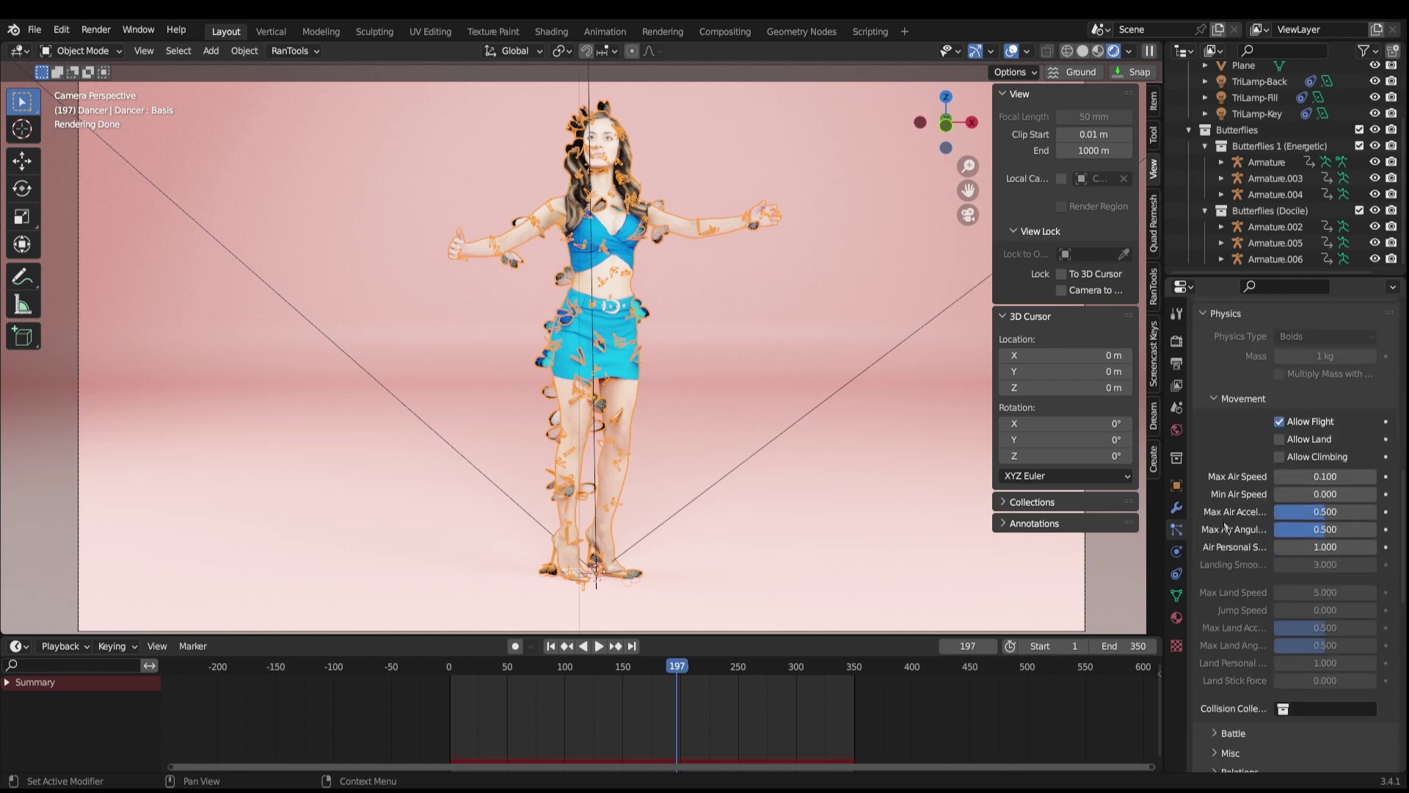
{"action": "scroll", "coordinate": [1232, 543], "scroll_direction": "down", "scroll_amount": 5}
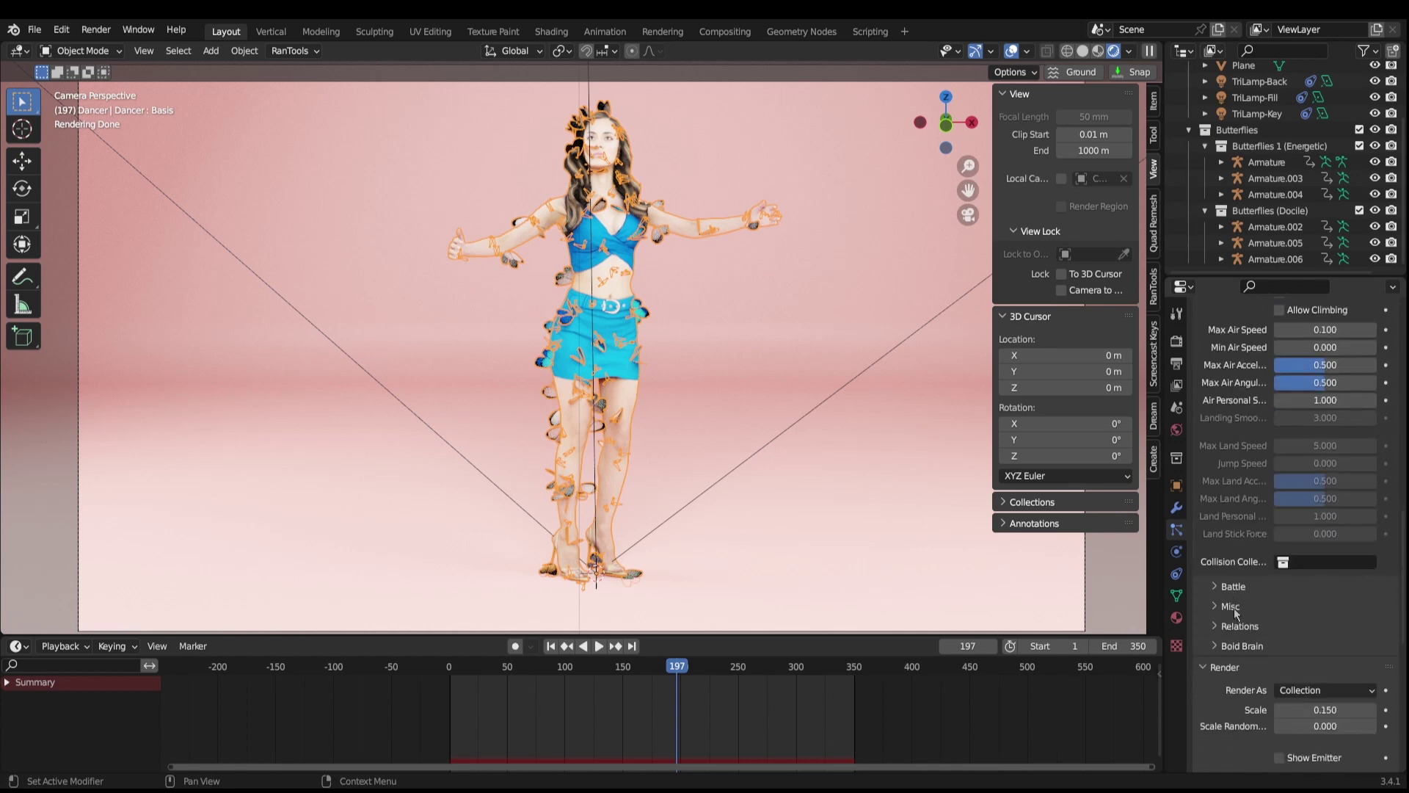
{"action": "left_click", "coordinate": [1336, 709]}
{"action": "left_click", "coordinate": [1337, 709]}
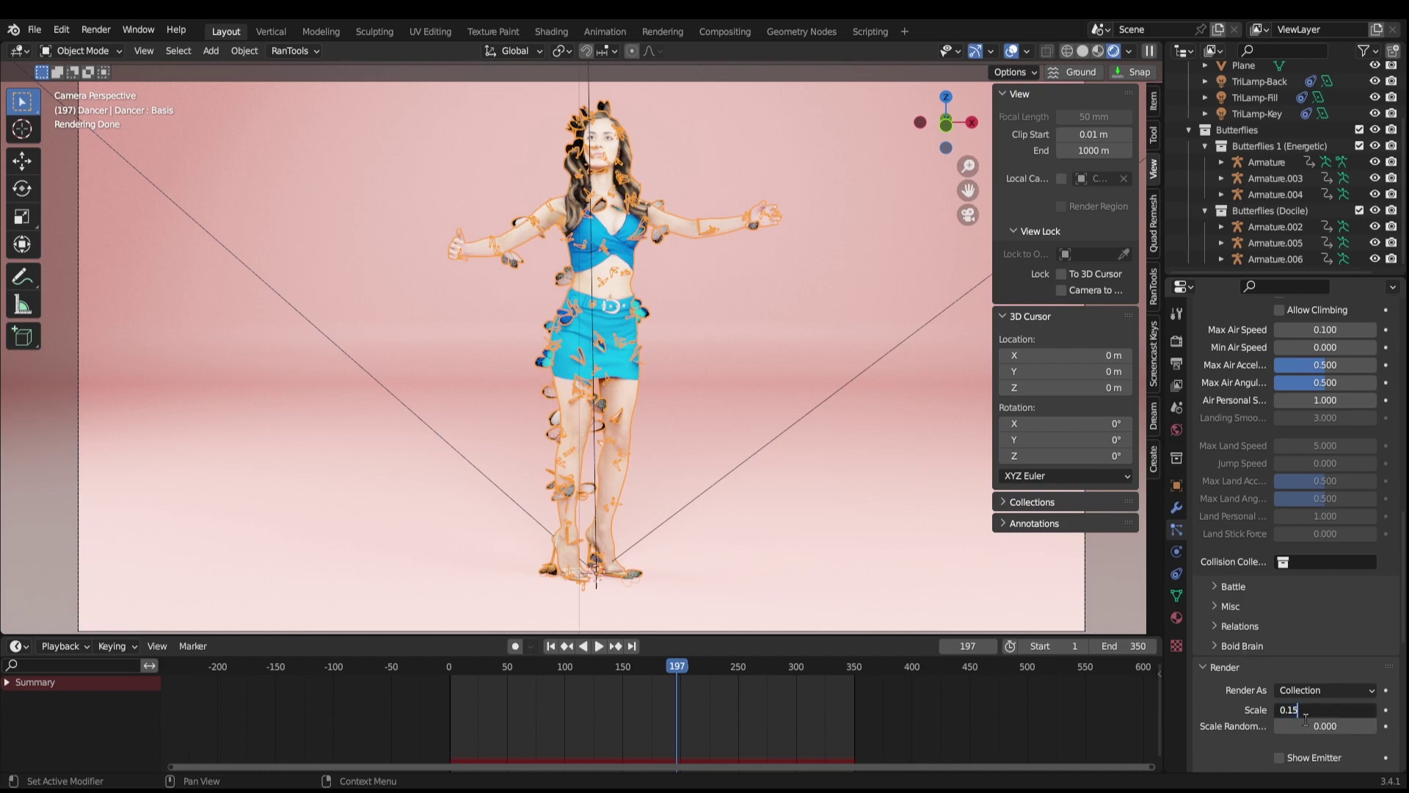
{"action": "key", "text": "Return"}
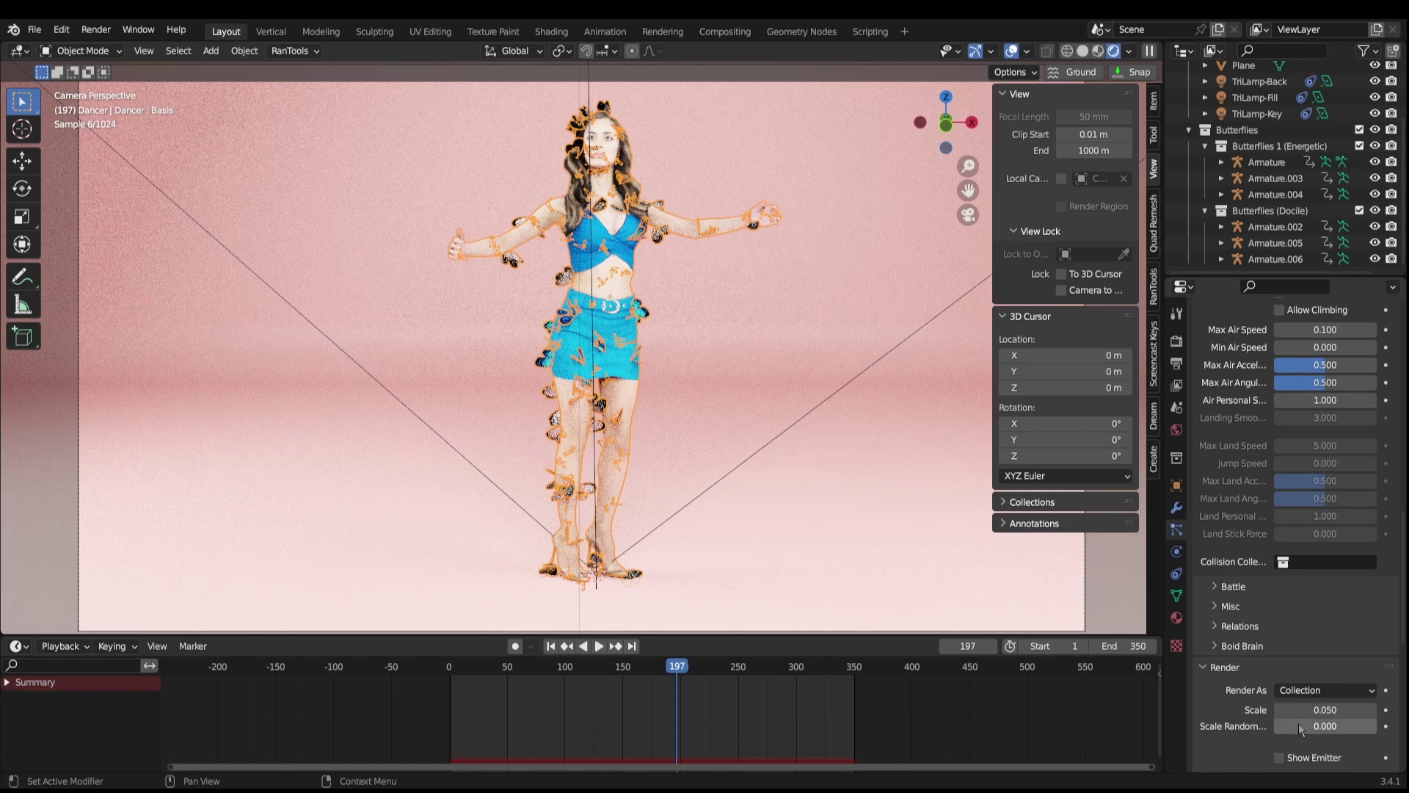
{"action": "key", "text": "F12"}
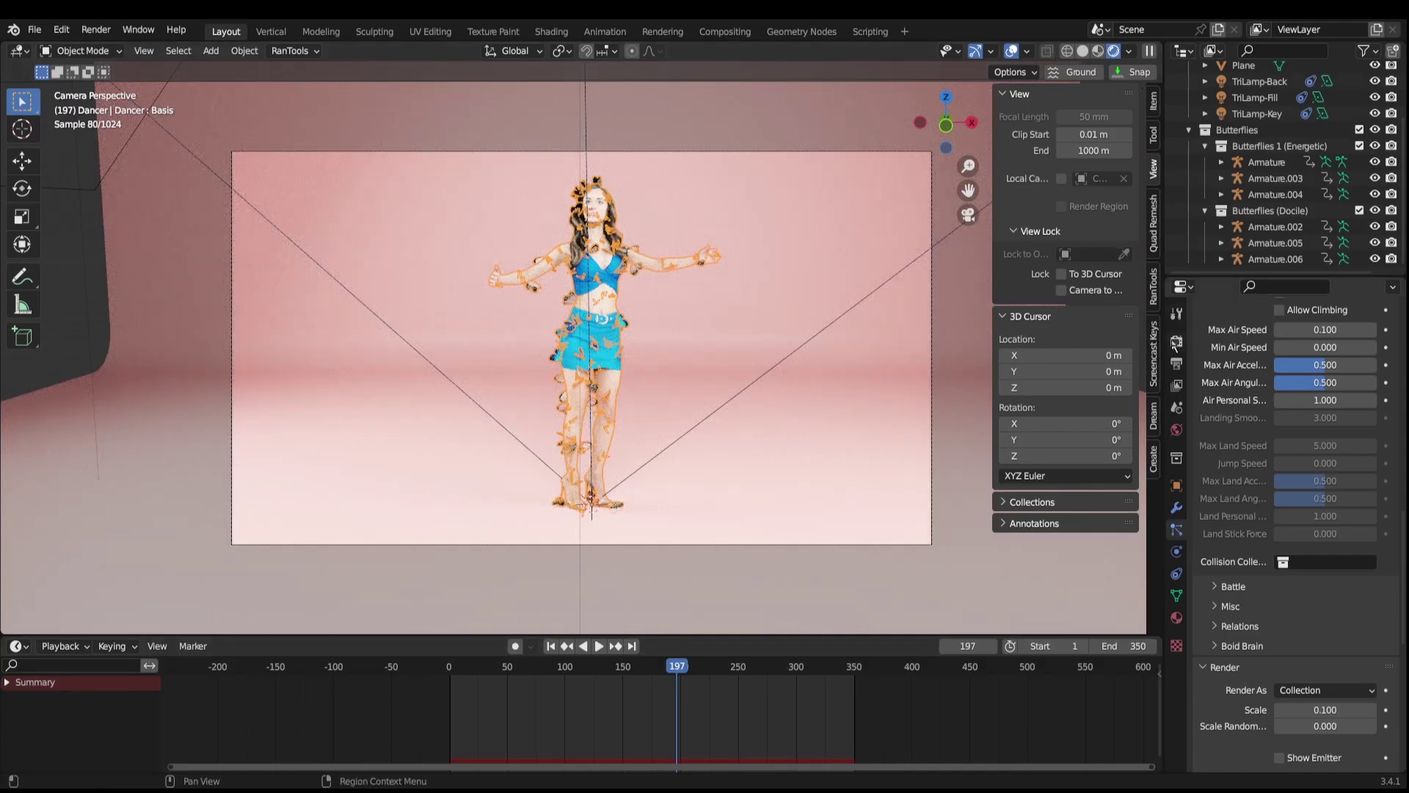
- Bring up the render properties and look through the final render's sampling settings
{"action": "scroll", "coordinate": [1248, 367], "scroll_direction": "down", "scroll_amount": 2}
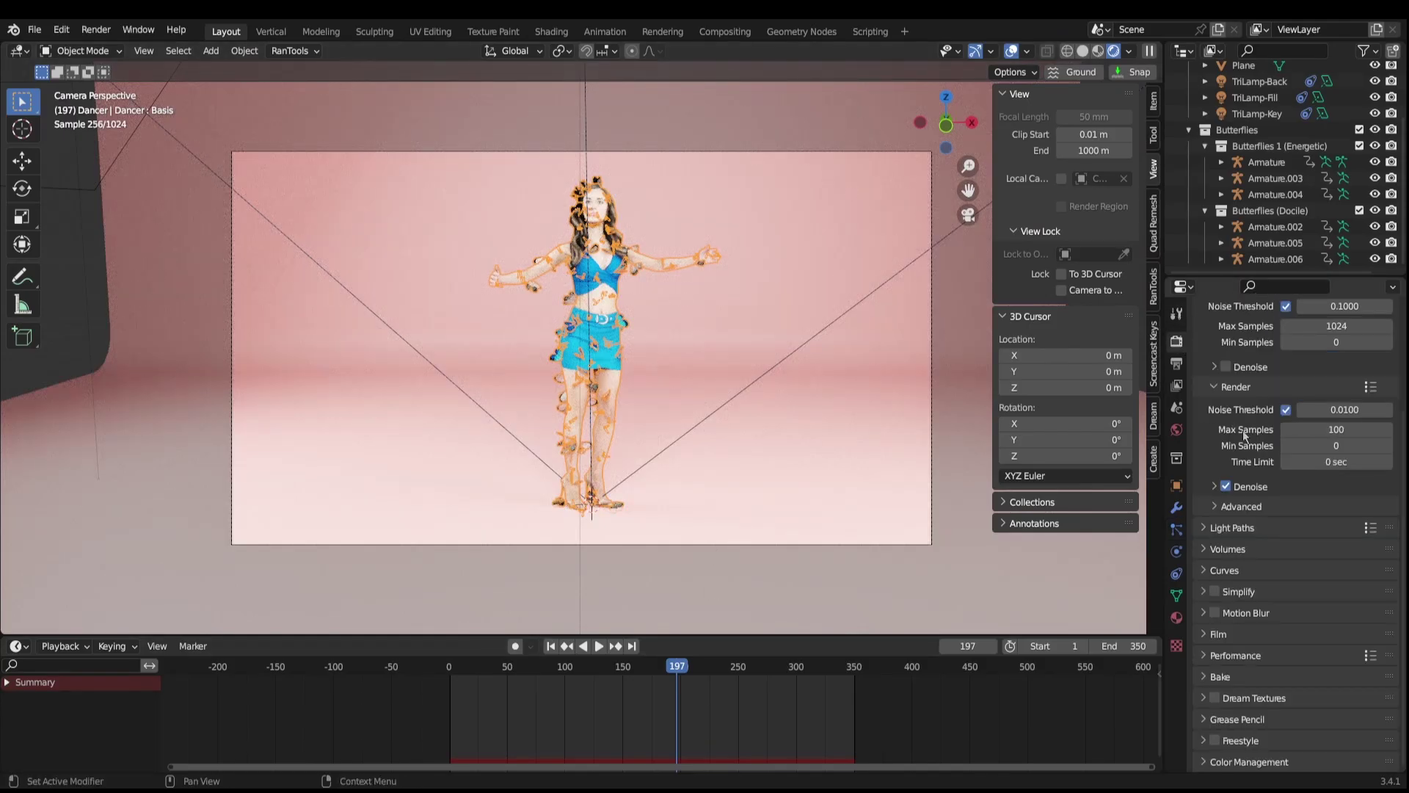